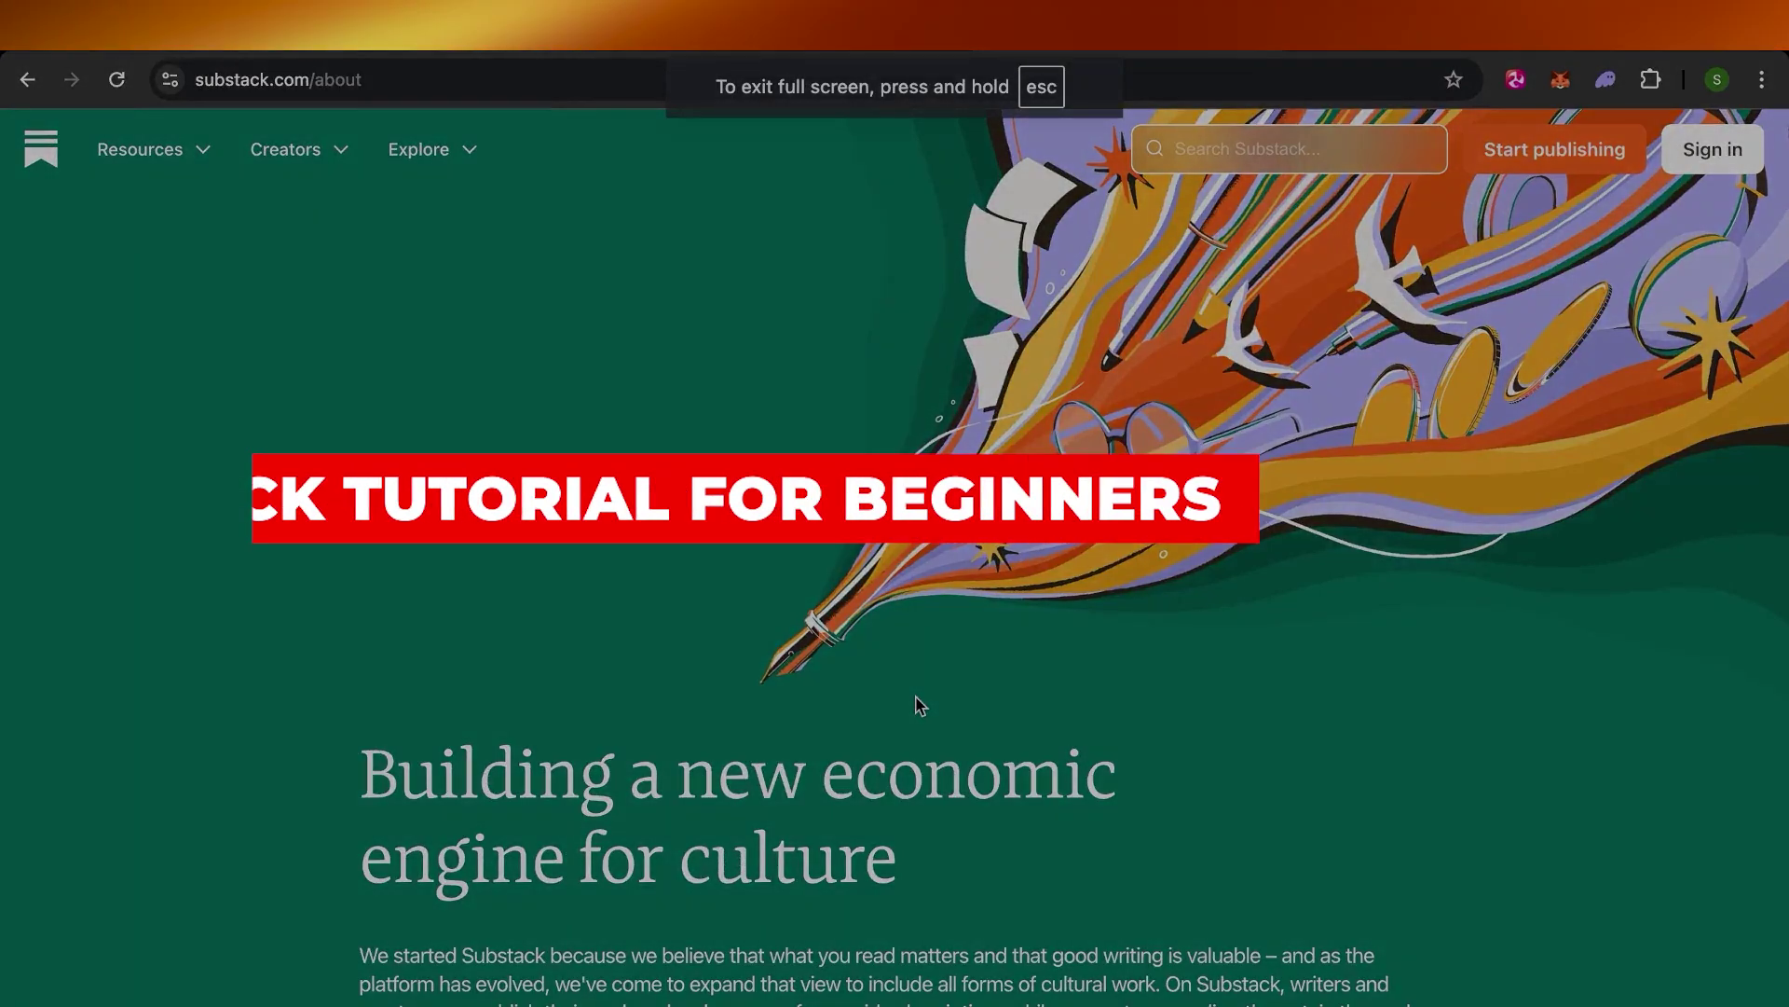
# Scroll the Substack homepage and jump to the economic engine for culture section
pyautogui.scroll(-10, 917, 705)
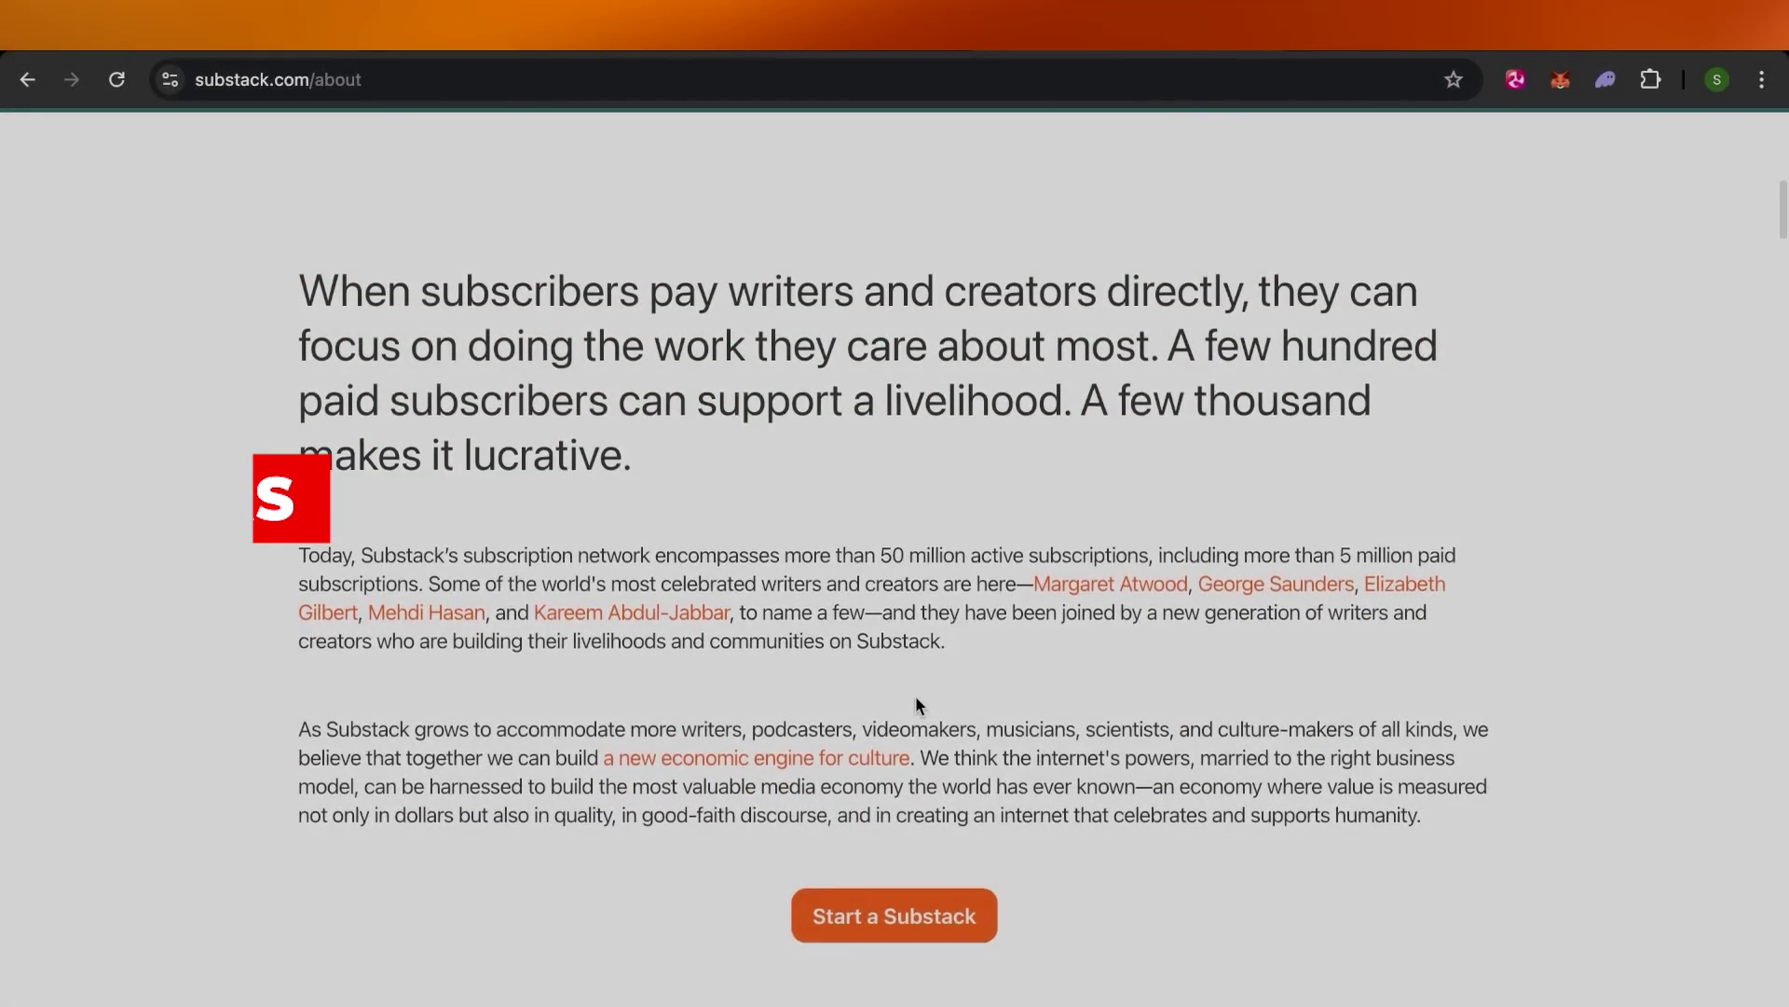
pyautogui.scroll(-6, 917, 705)
pyautogui.scroll(17, 917, 706)
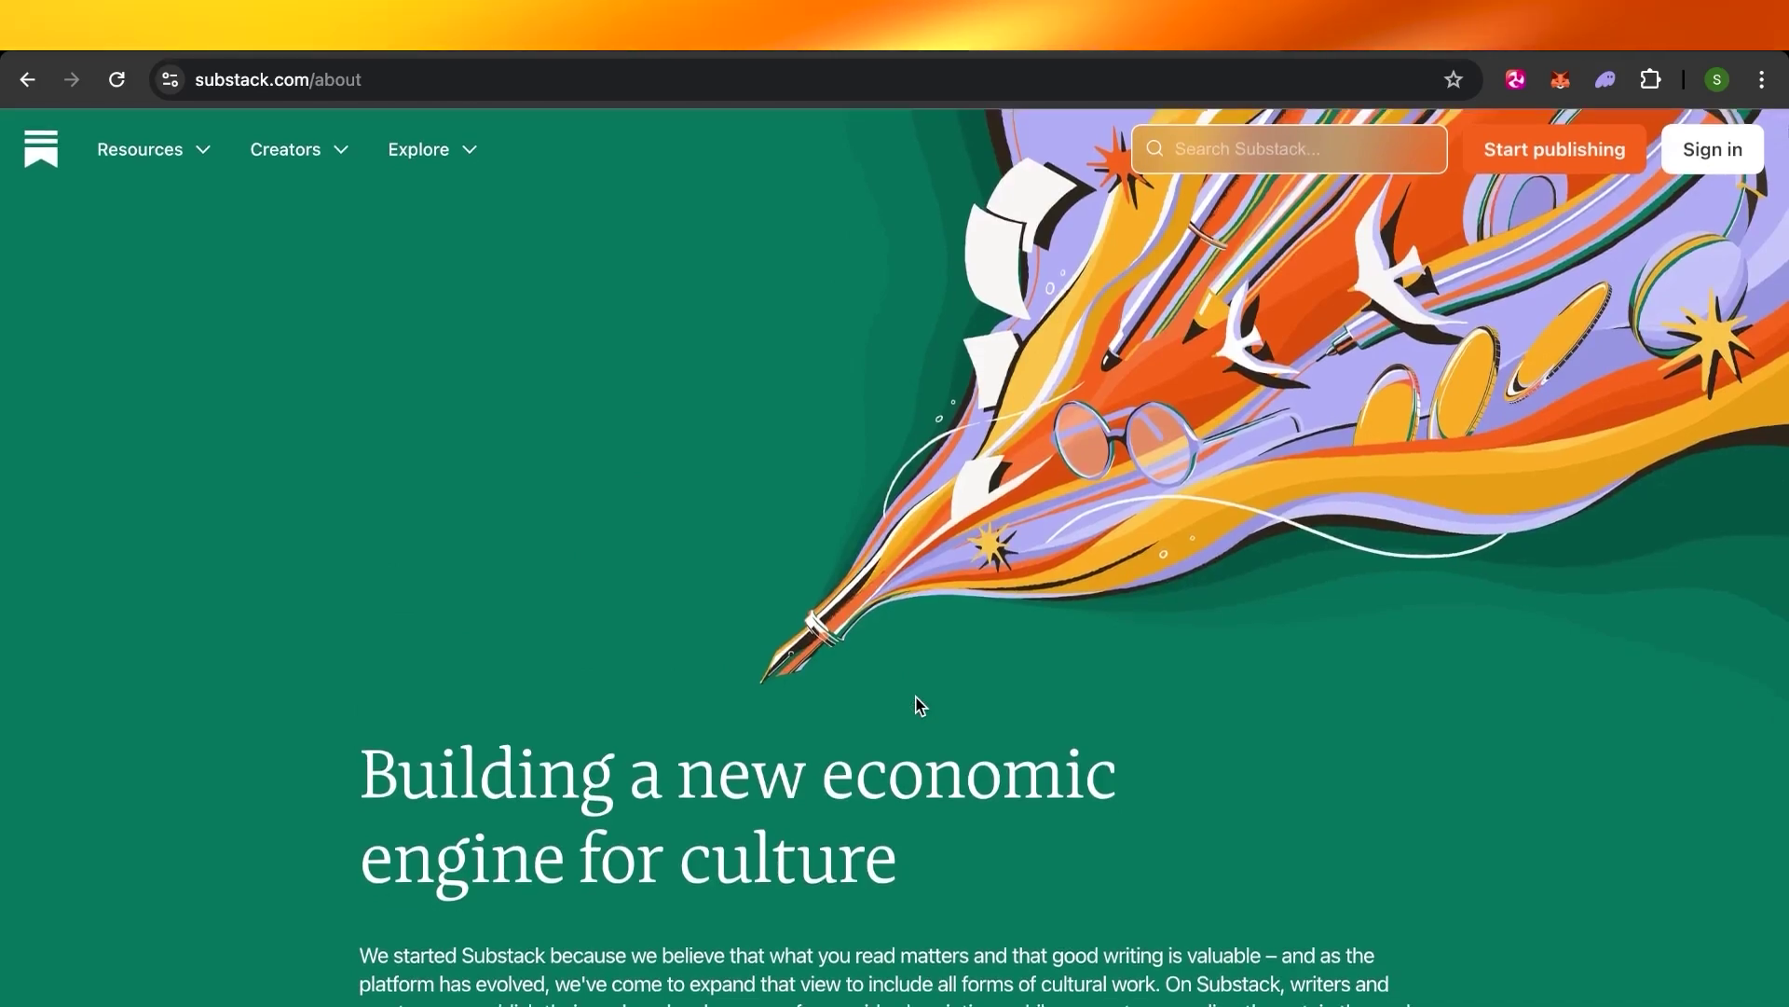
pyautogui.scroll(-8, 917, 705)
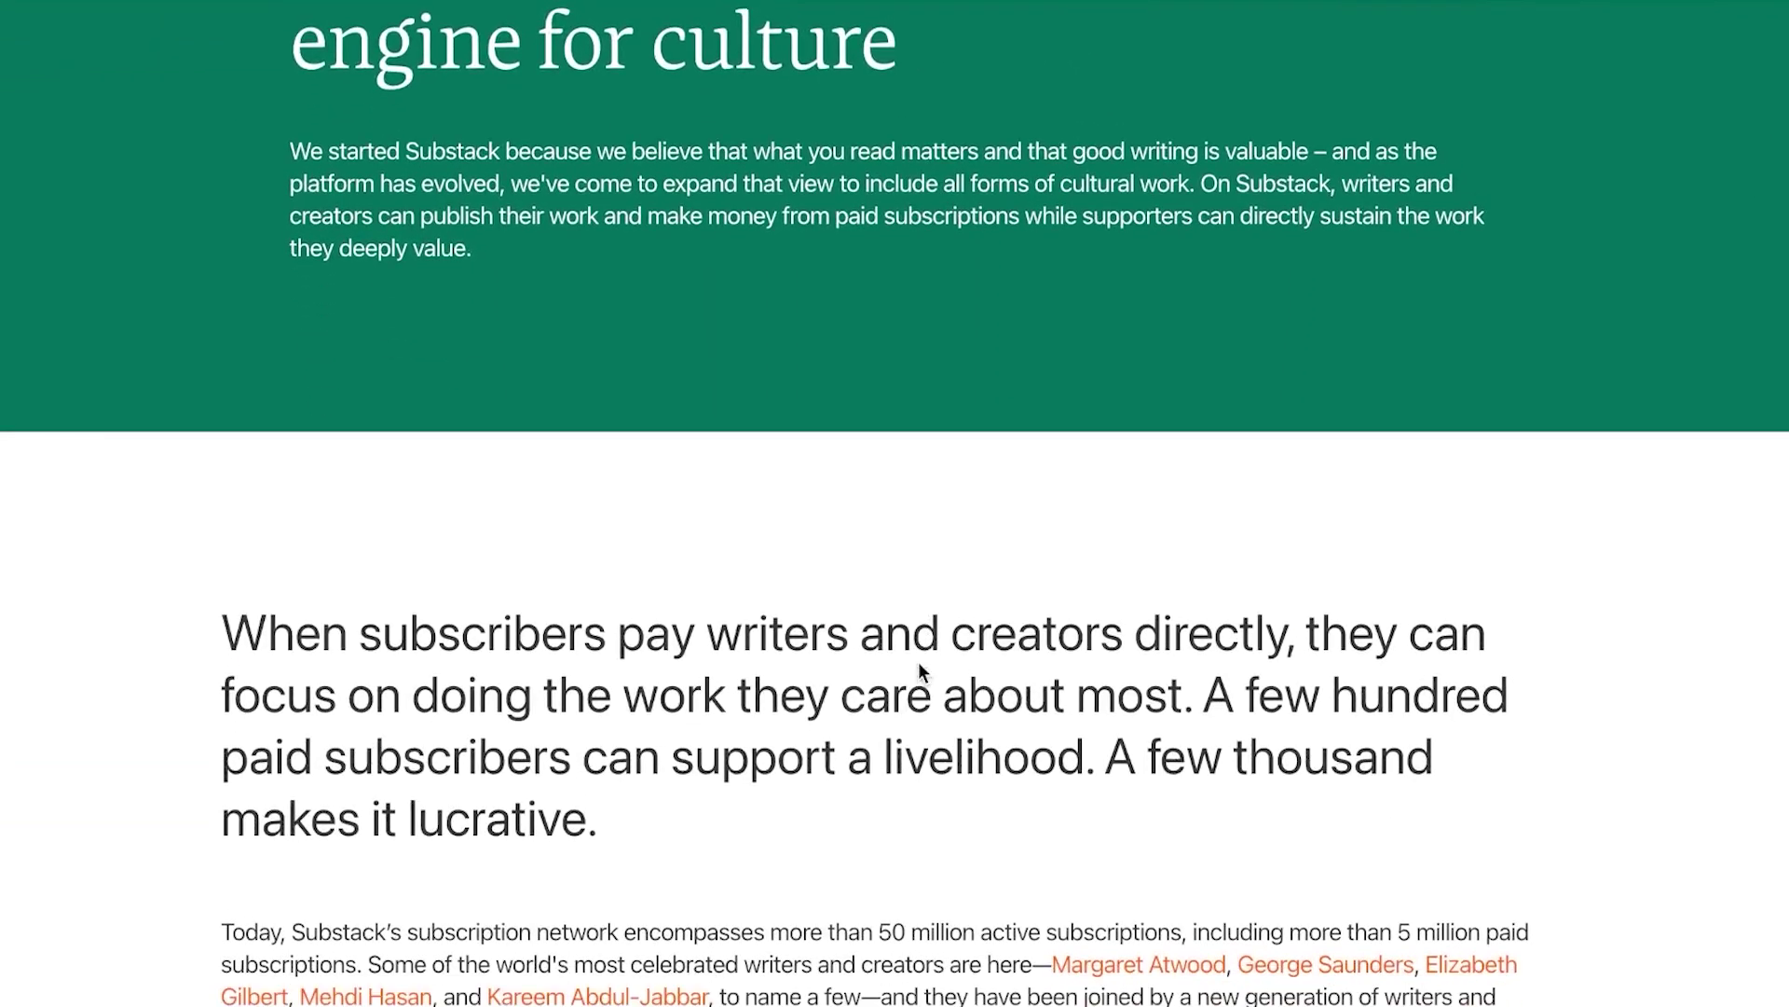
pyautogui.scroll(-10, 919, 664)
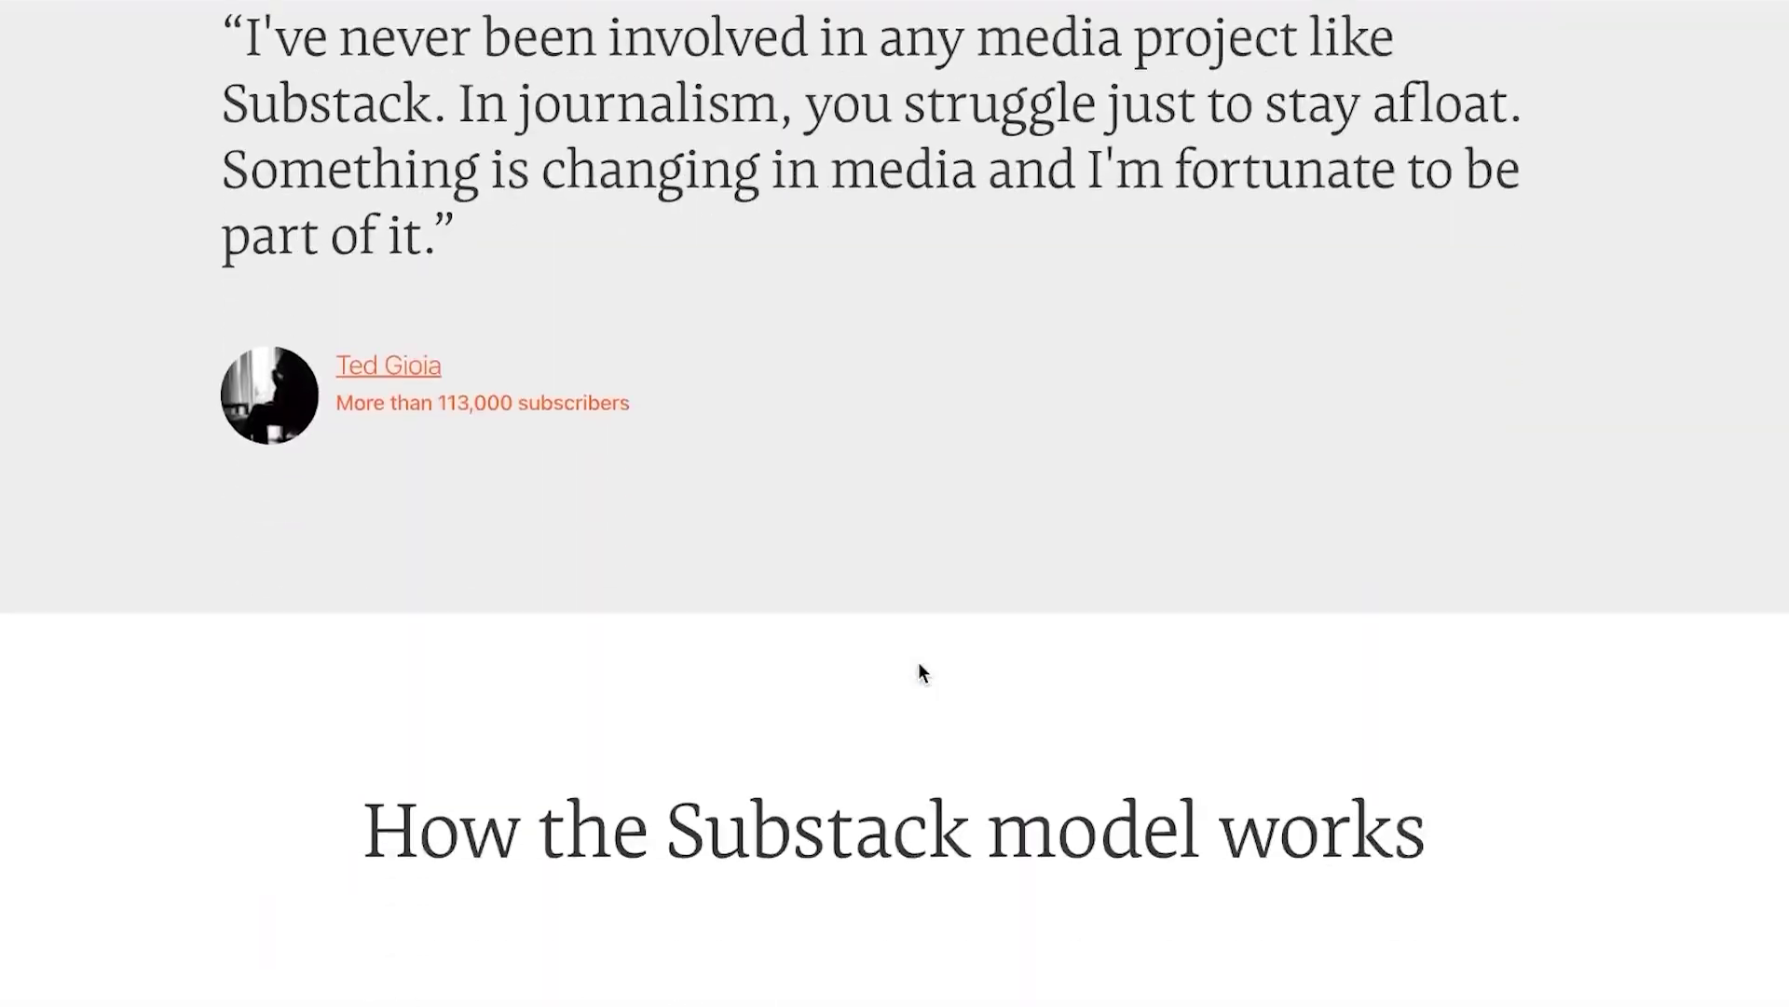
pyautogui.scroll(15, 919, 671)
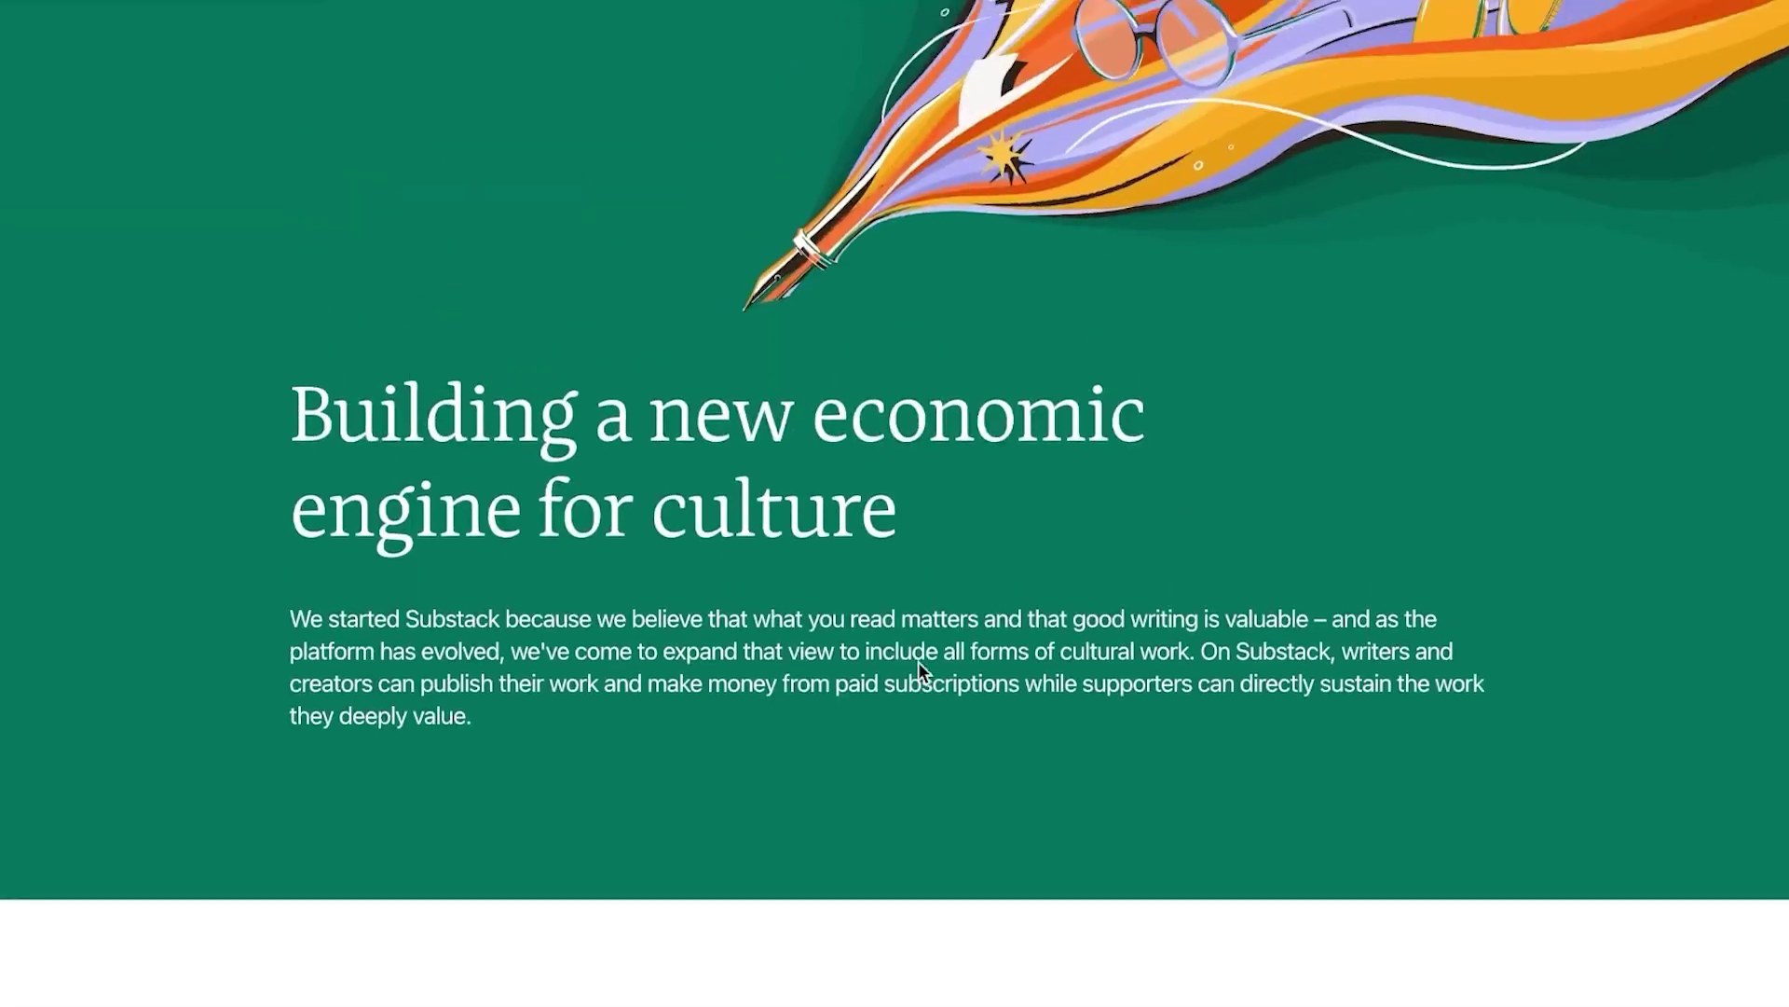
pyautogui.scroll(4, 919, 661)
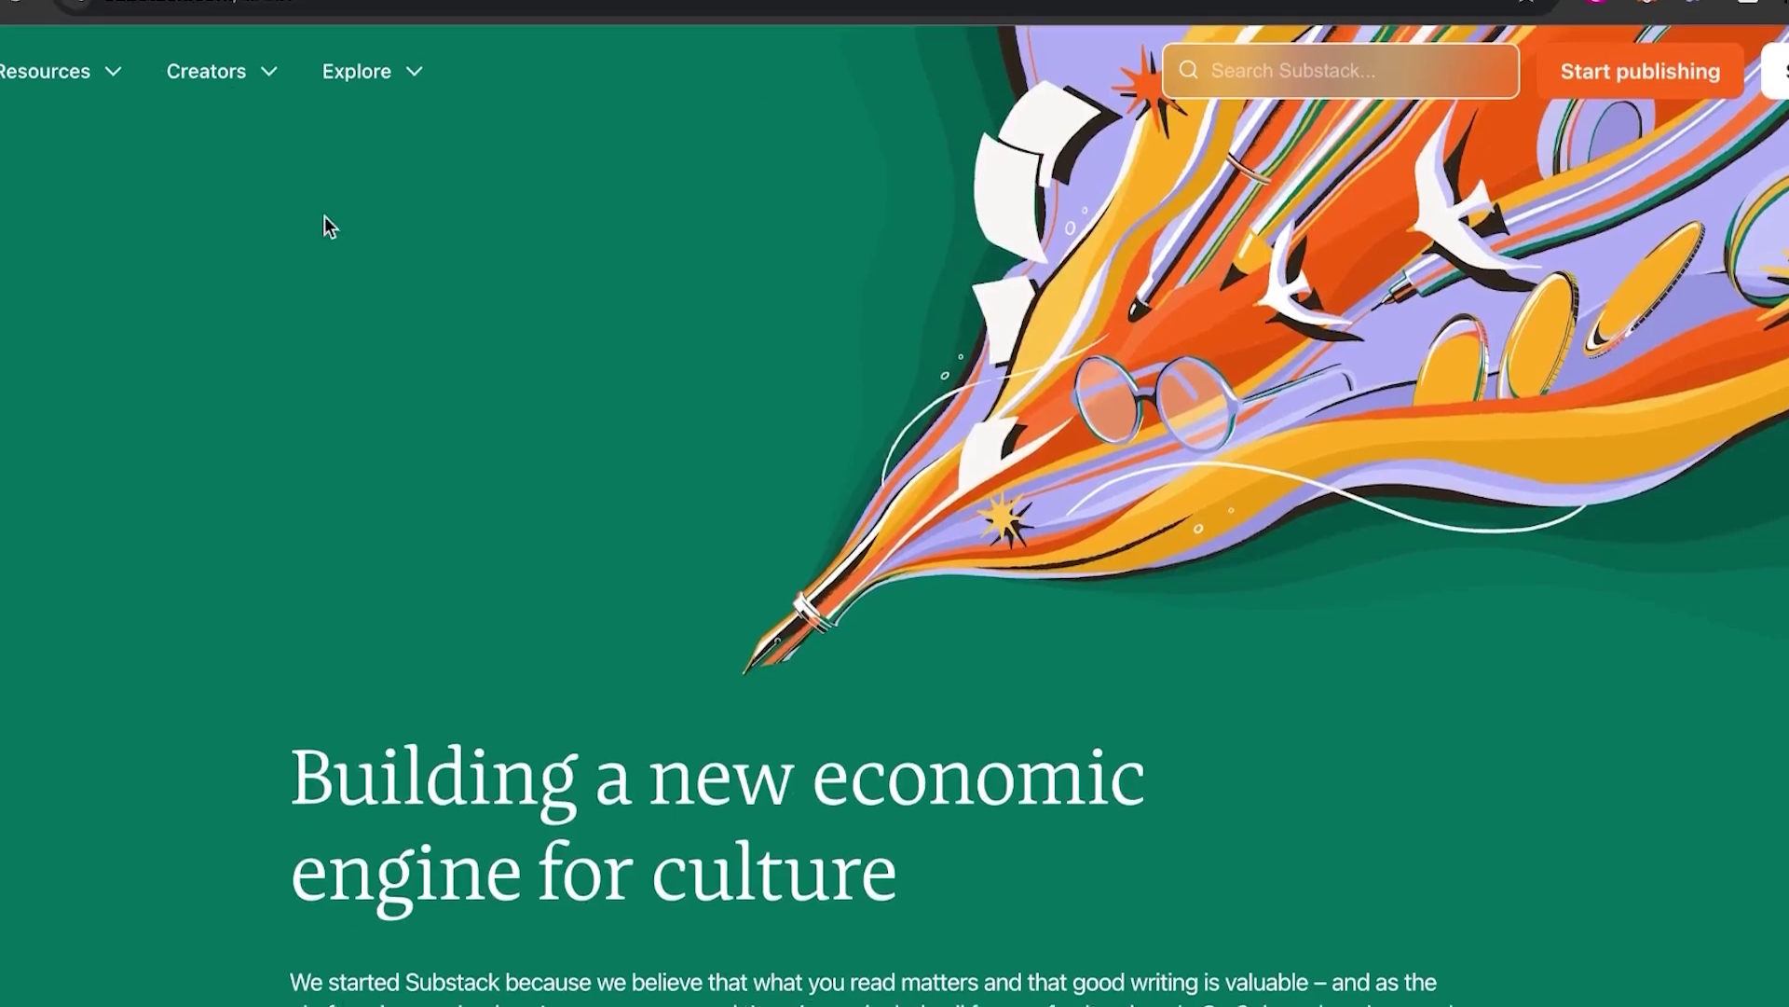
pyautogui.scroll(-15, 826, 618)
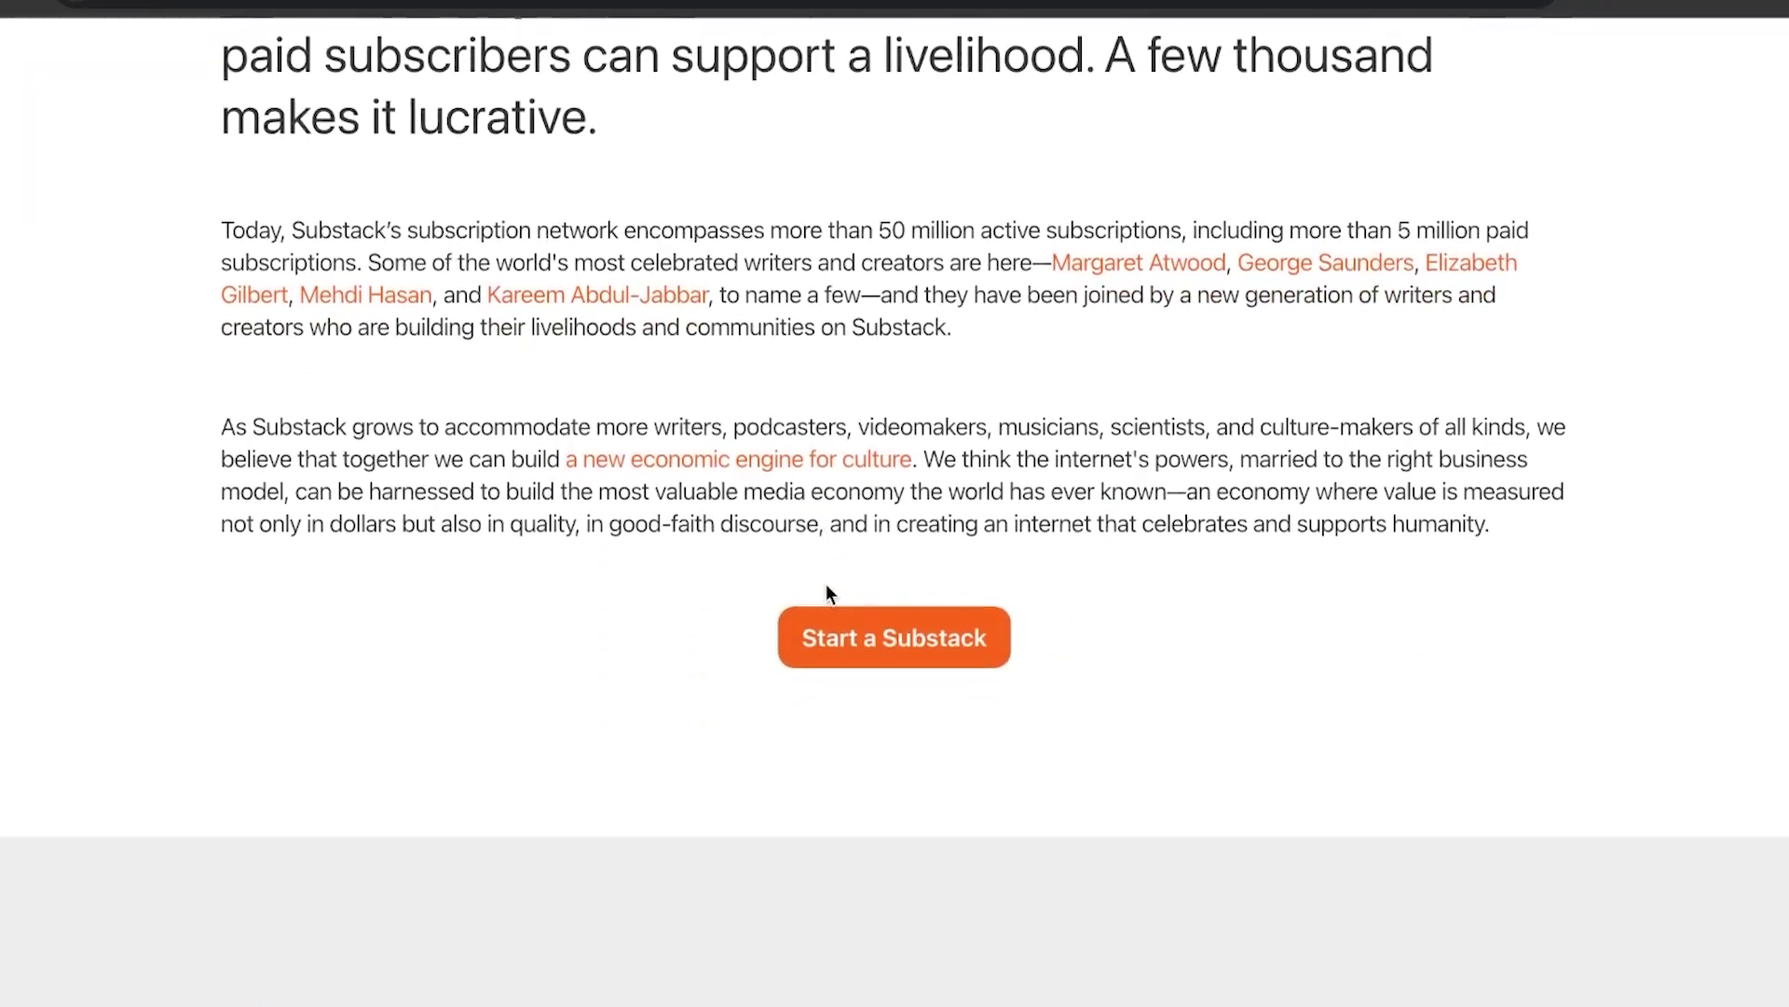
pyautogui.scroll(-20, 827, 568)
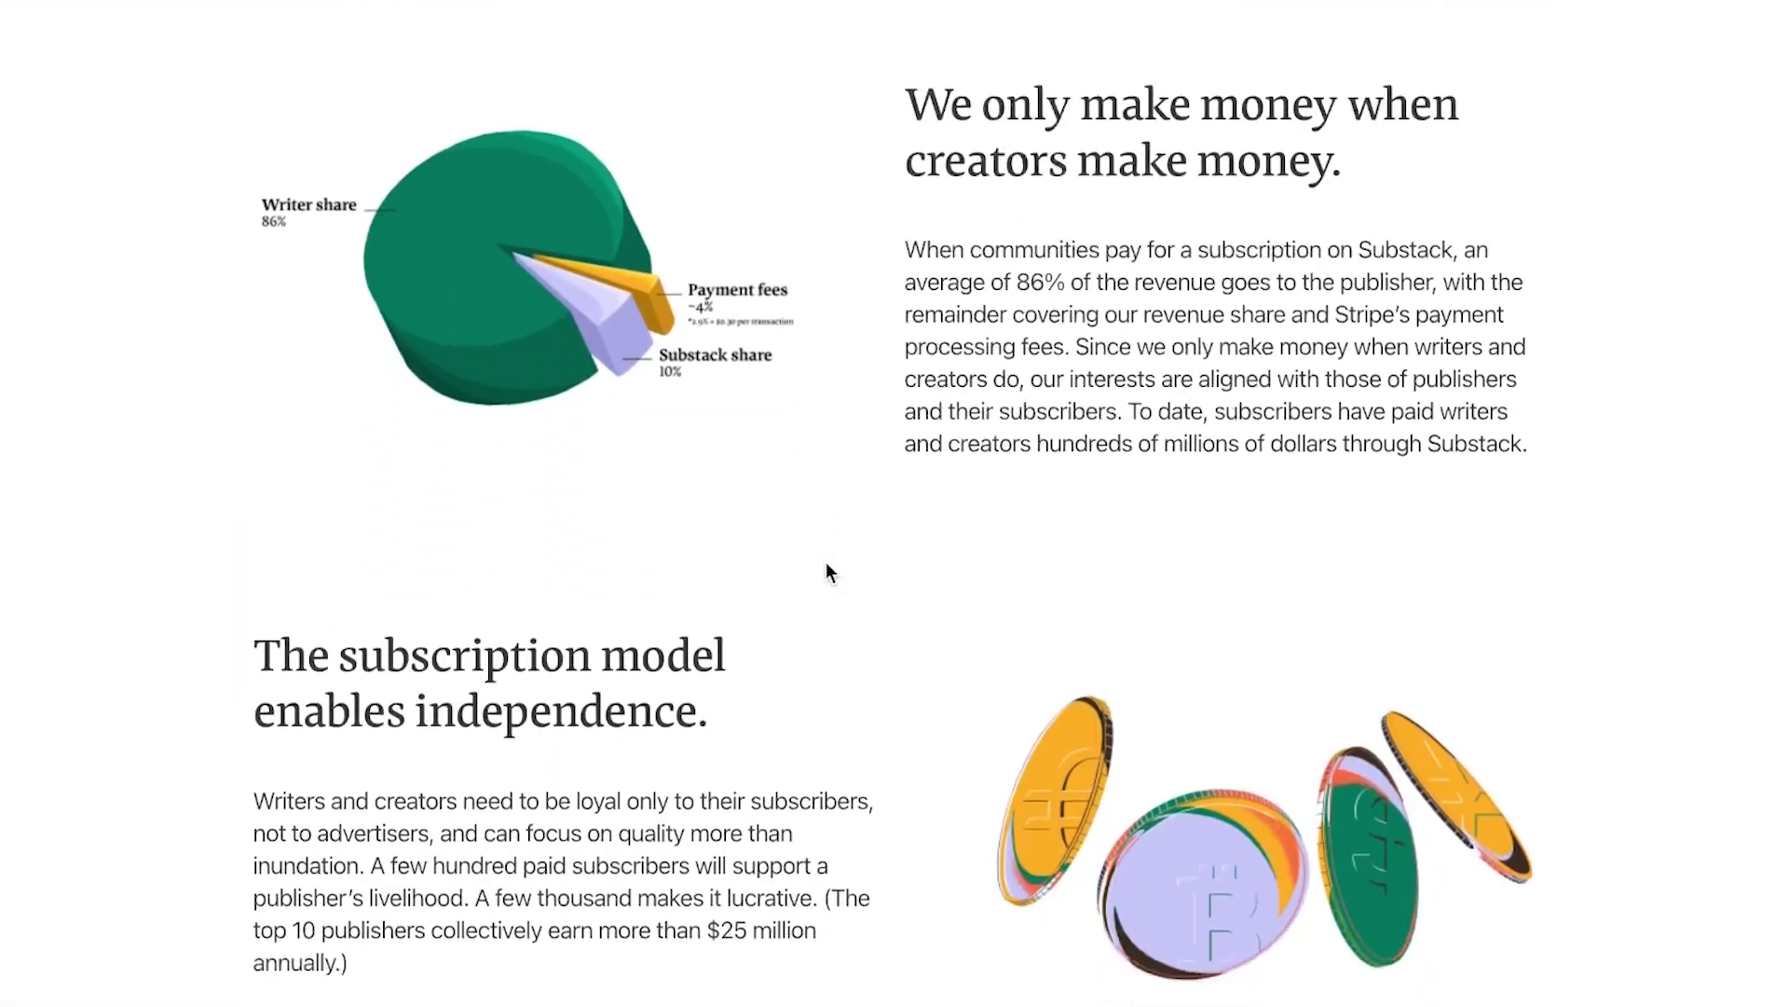
pyautogui.scroll(20, 826, 567)
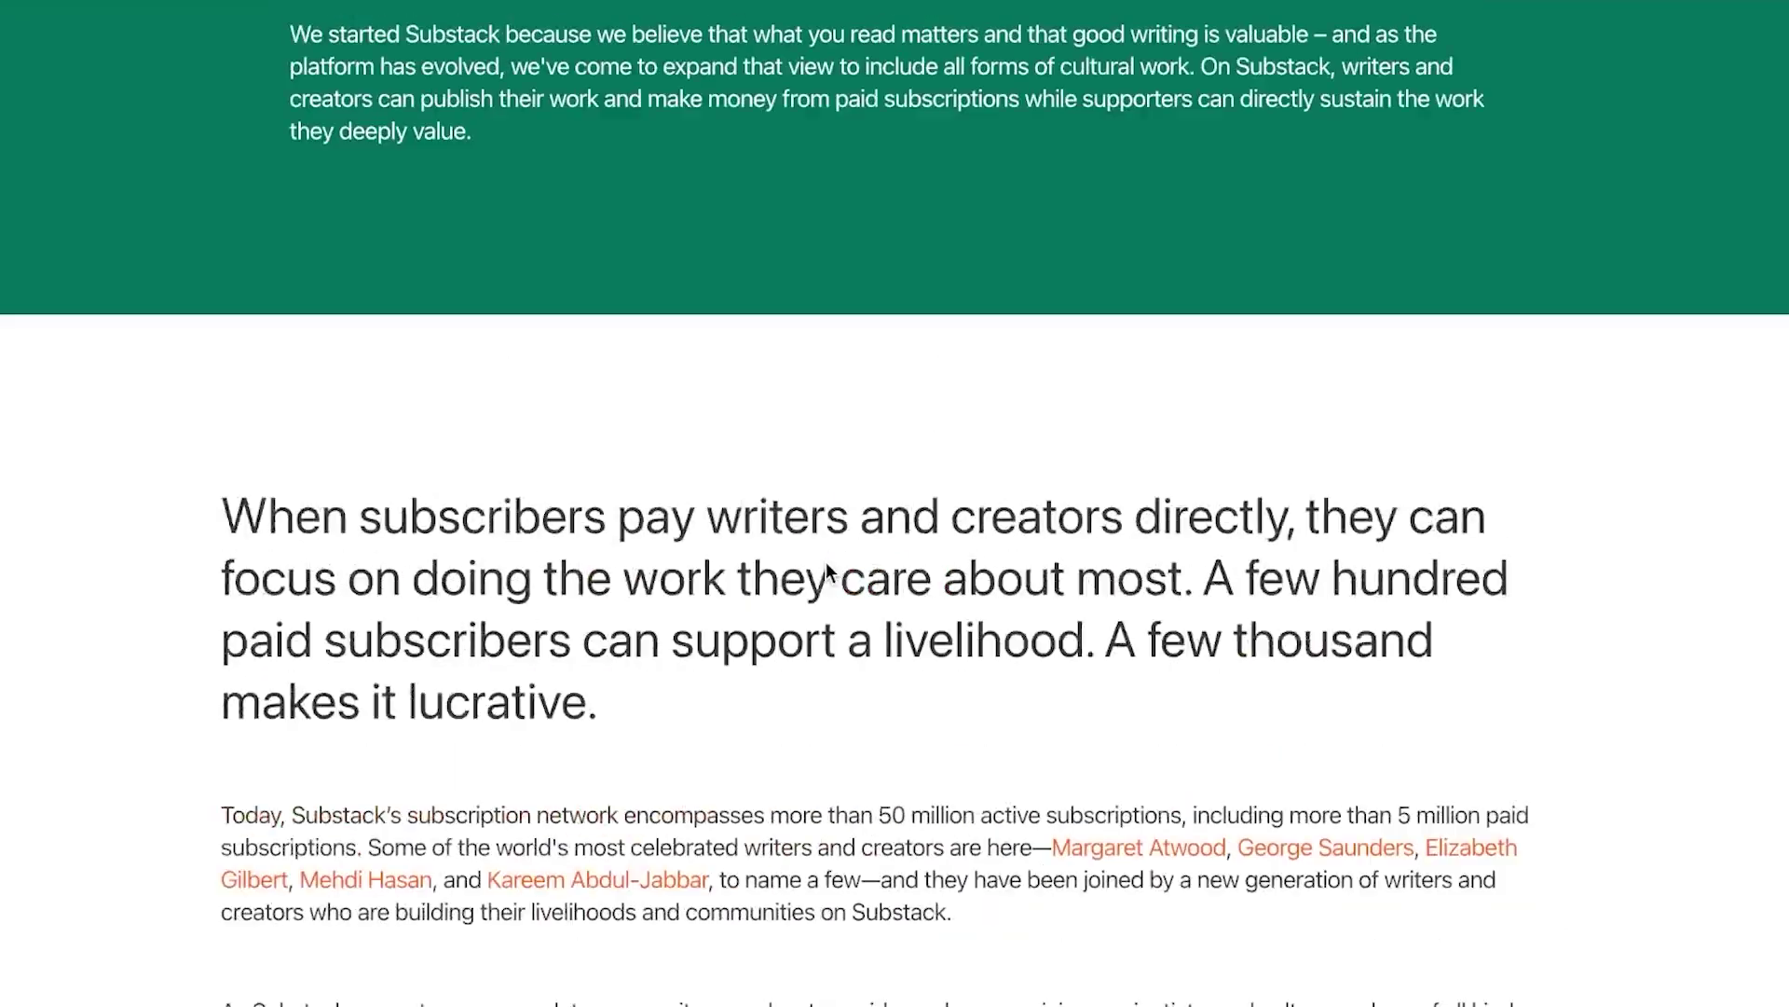
pyautogui.scroll(-1, 826, 561)
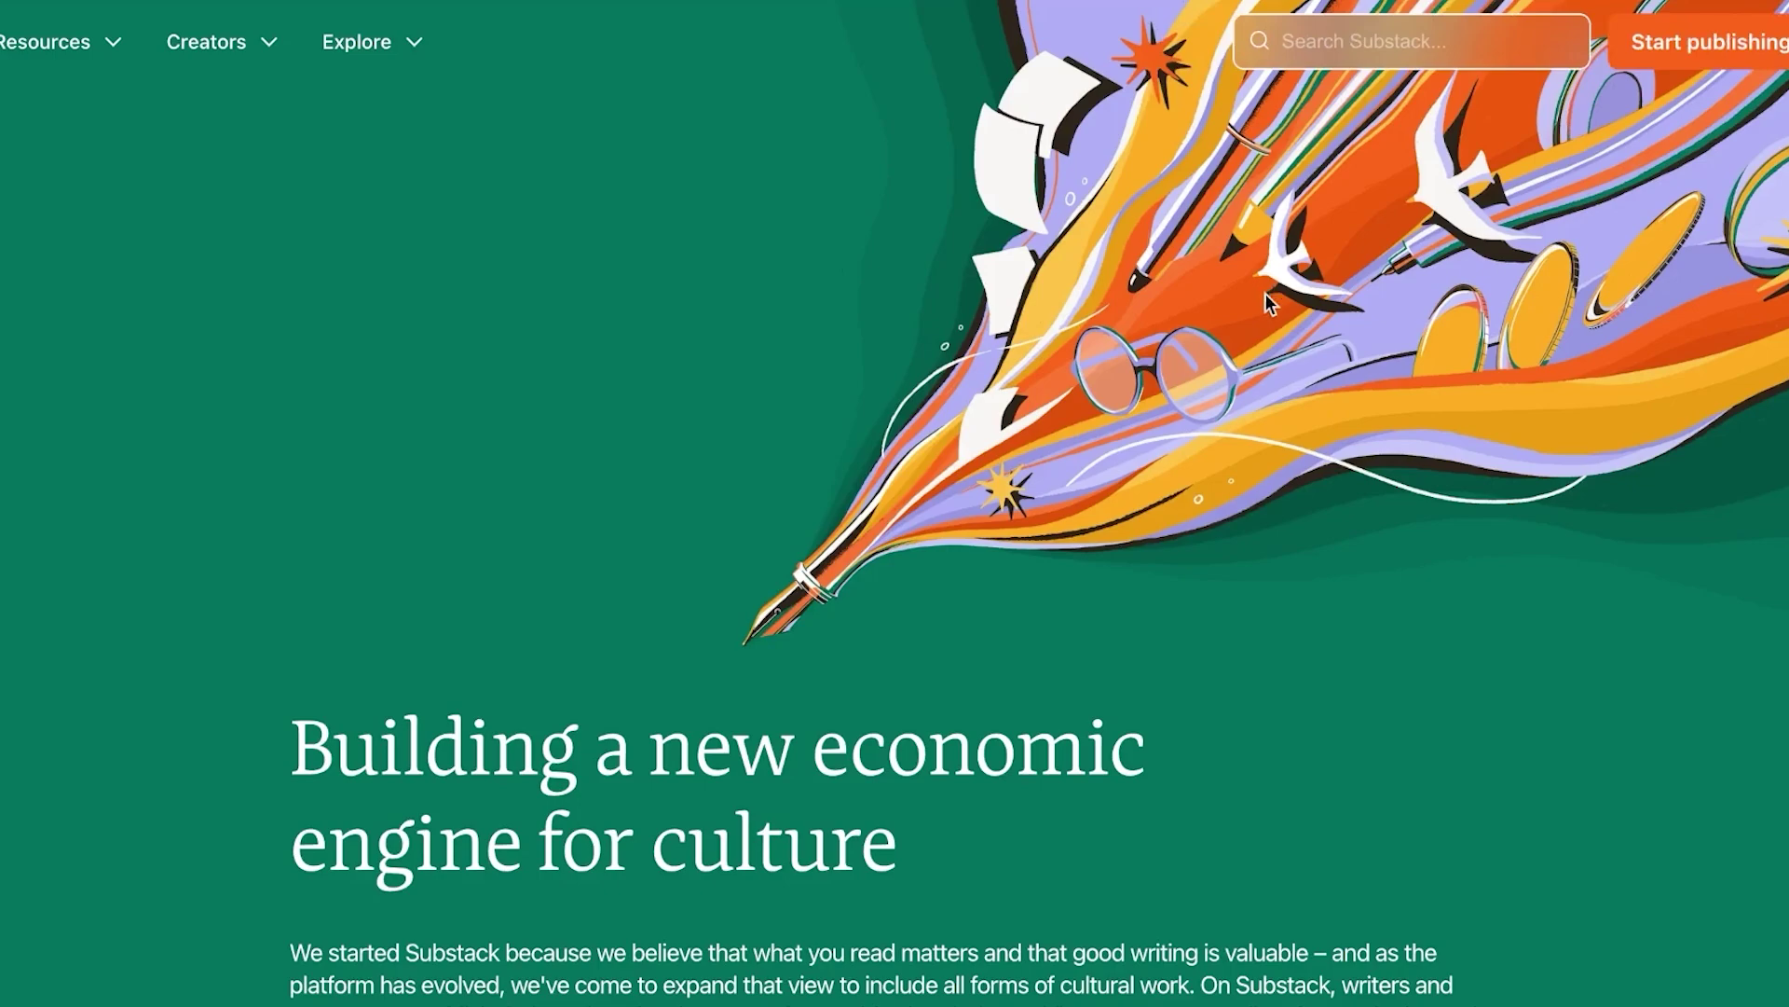
pyautogui.scroll(-10, 902, 561)
pyautogui.click(905, 559)
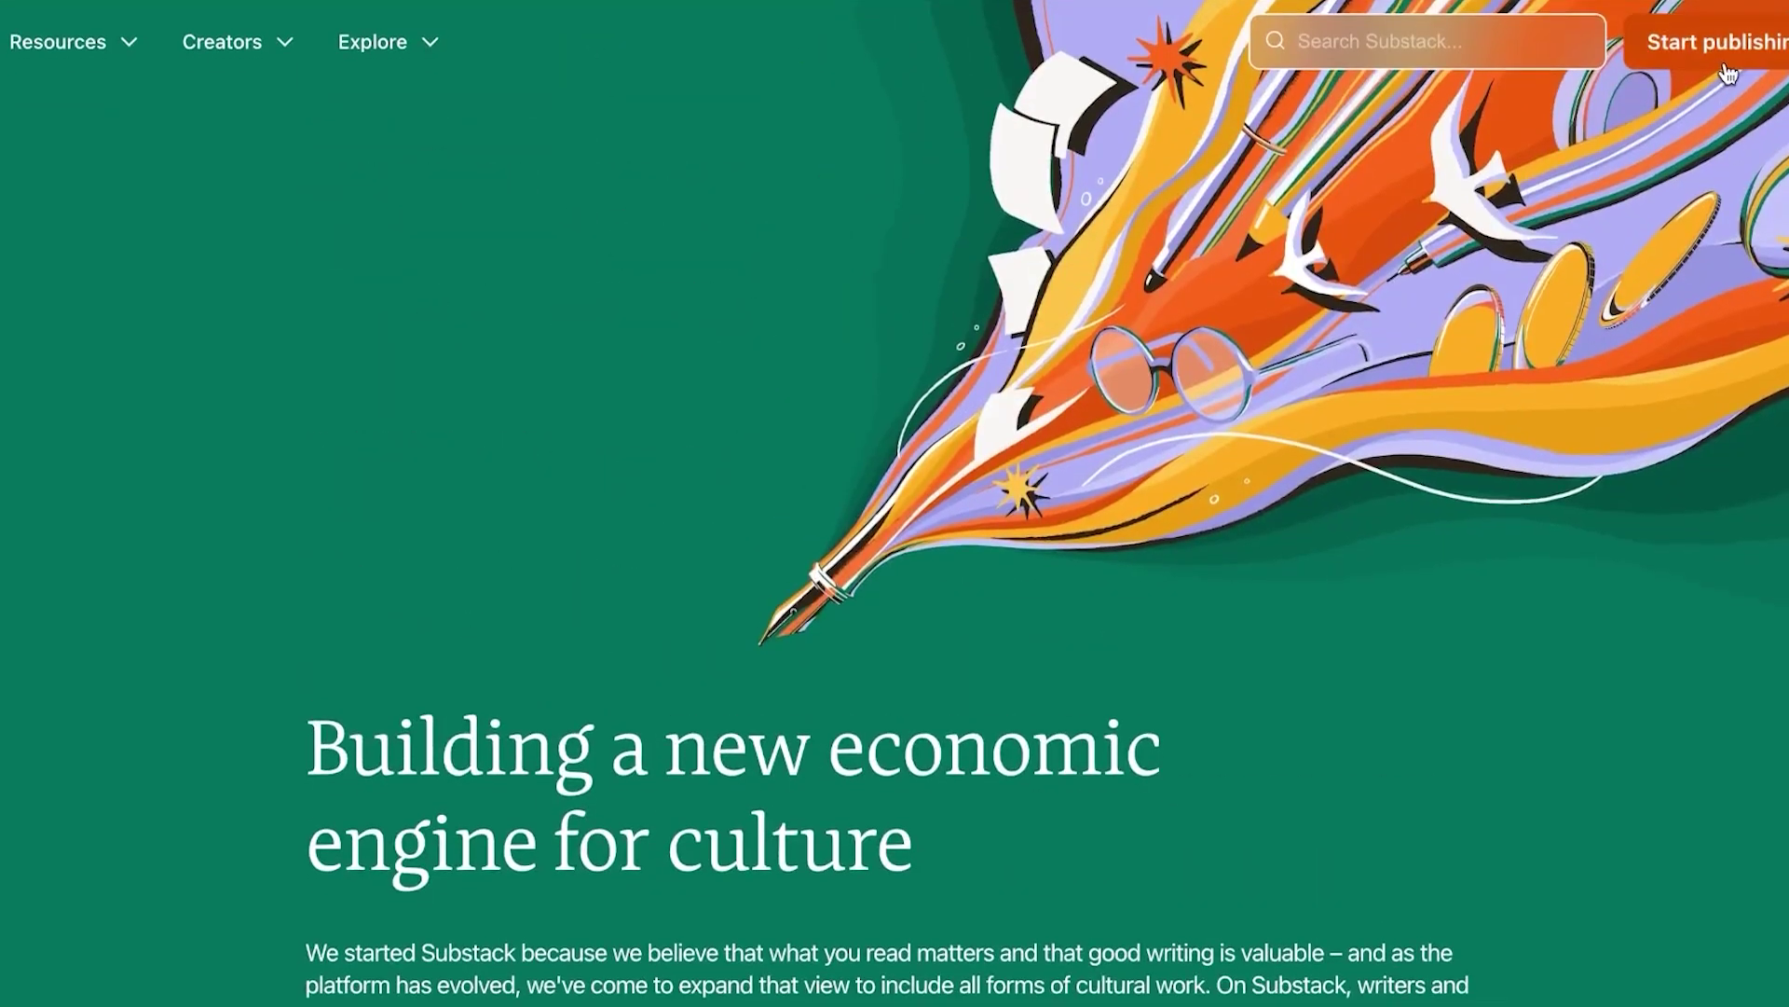
# Show the list of resources for creators and browse it
pyautogui.click(273, 54)
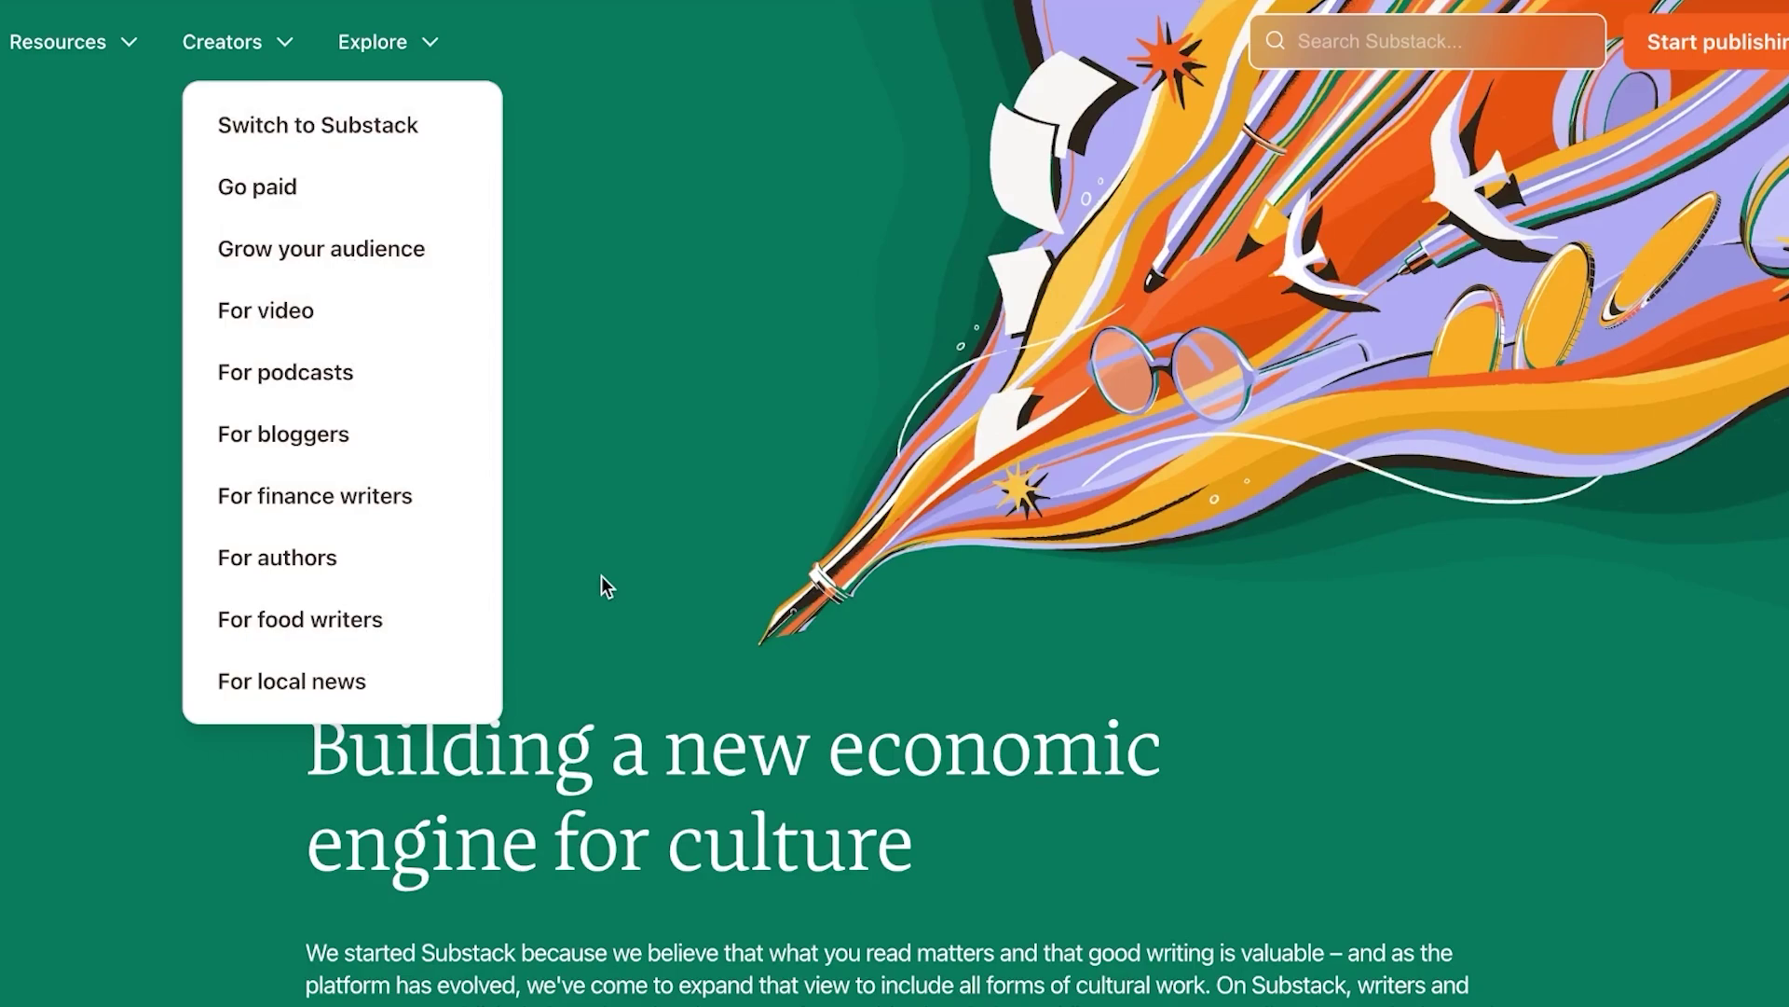
pyautogui.scroll(-7, 601, 574)
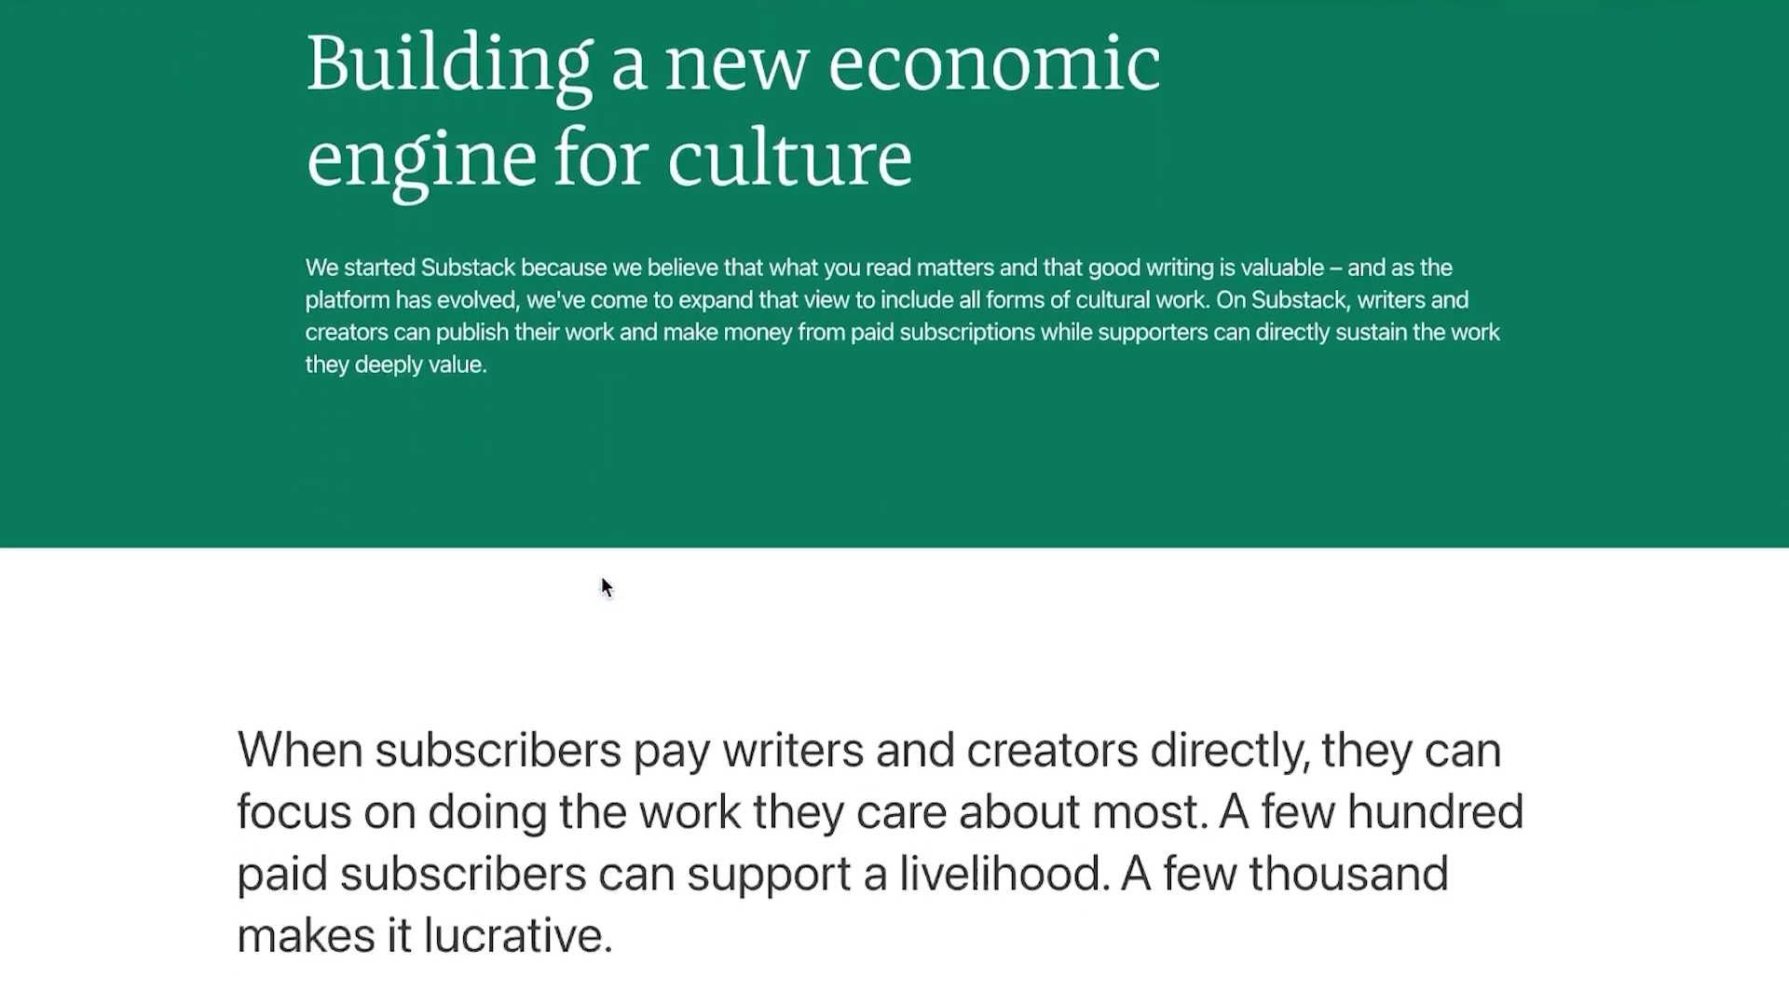
pyautogui.scroll(-15, 602, 585)
pyautogui.scroll(20, 602, 585)
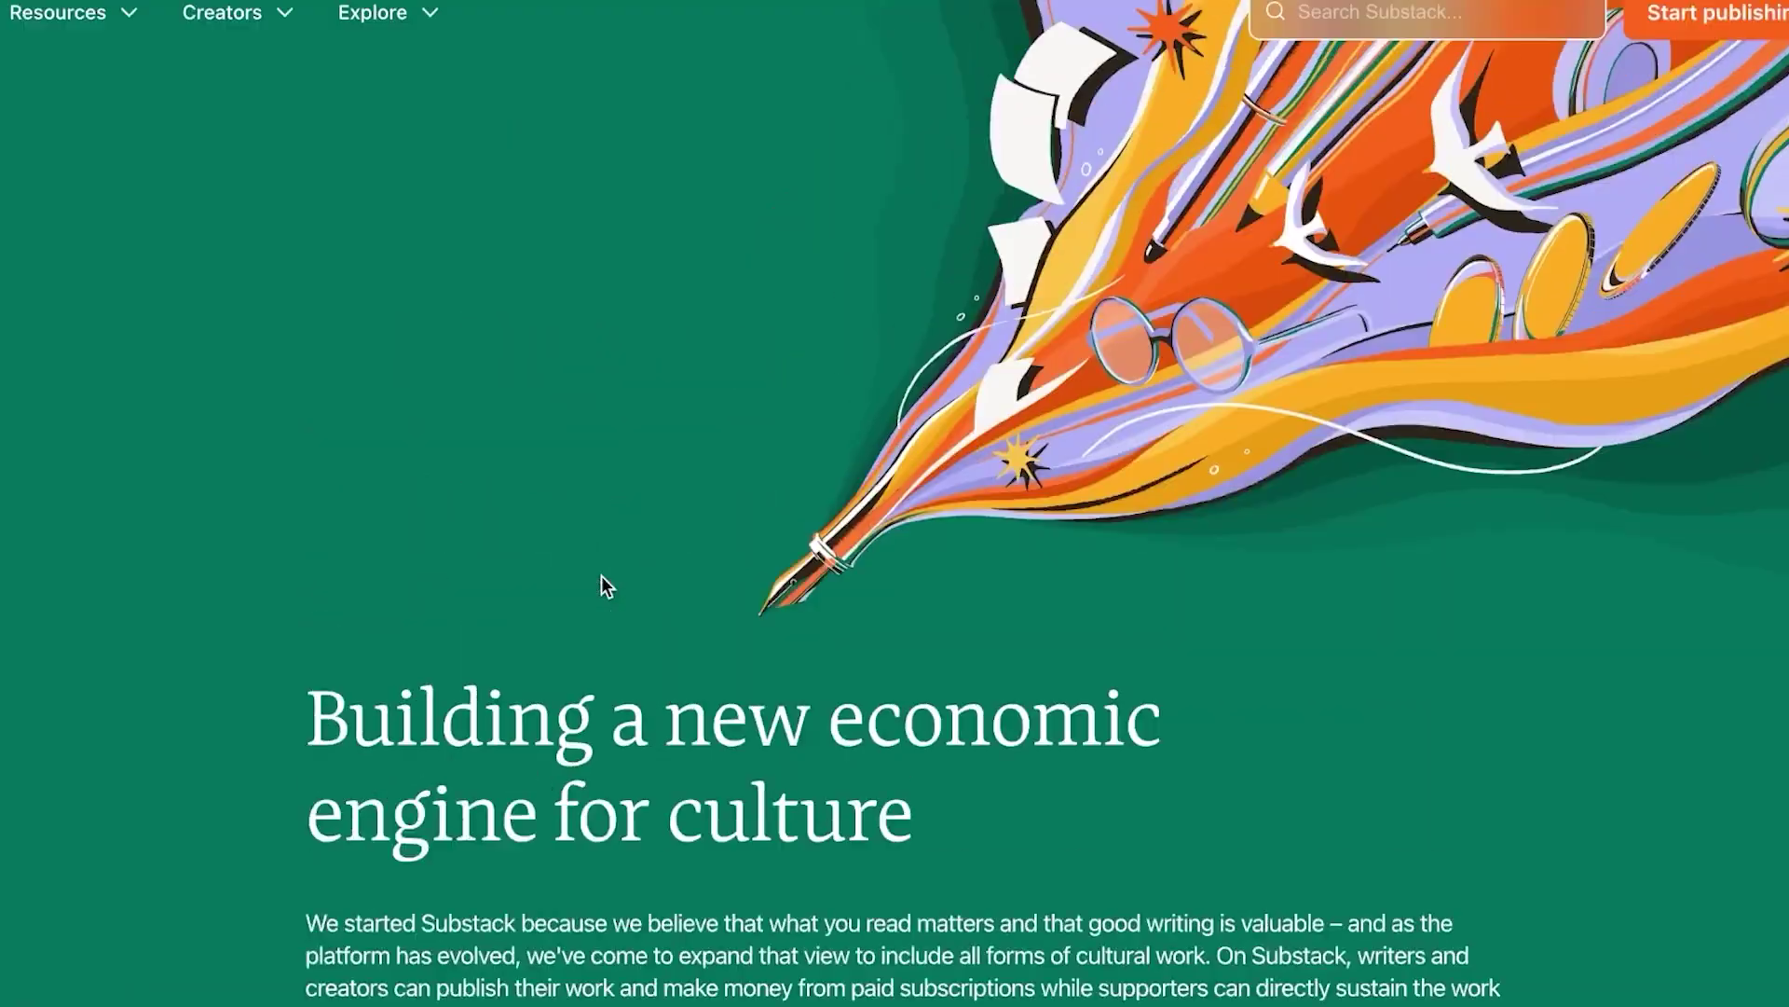
pyautogui.scroll(1, 608, 586)
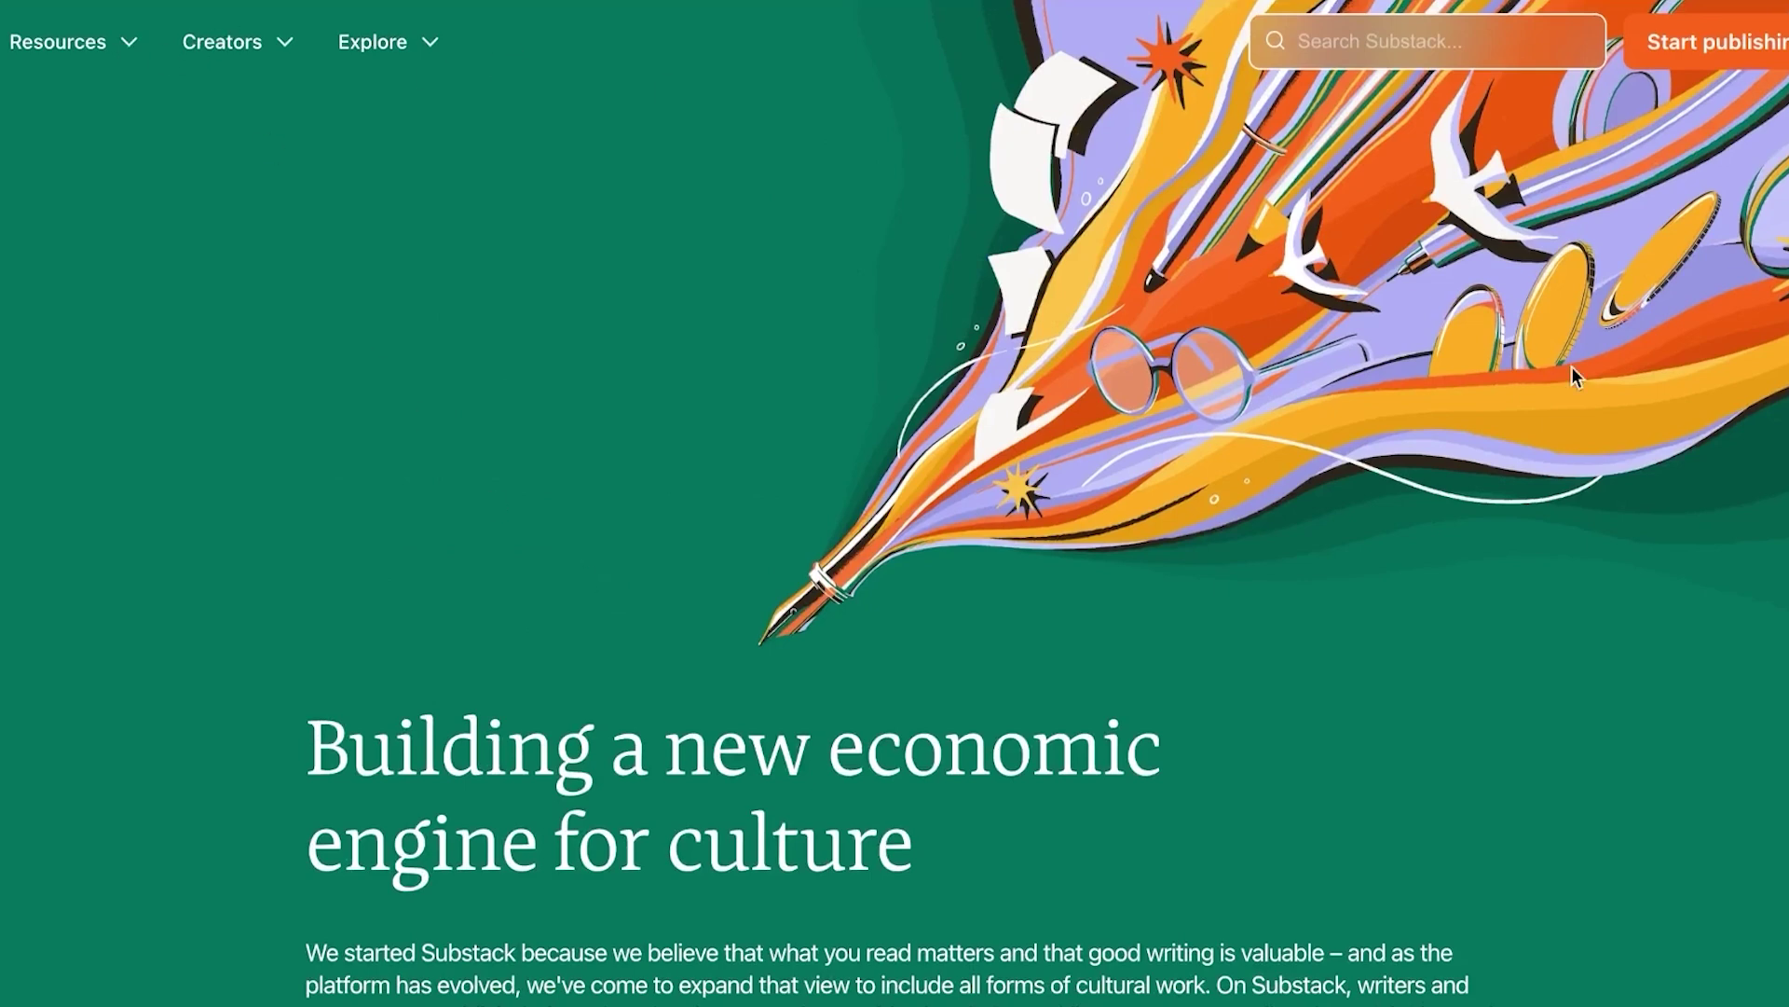
# Sign up with the account e-mail, accept the terms and reach the dashboard home
pyautogui.click(1743, 58)
pyautogui.click(1095, 432)
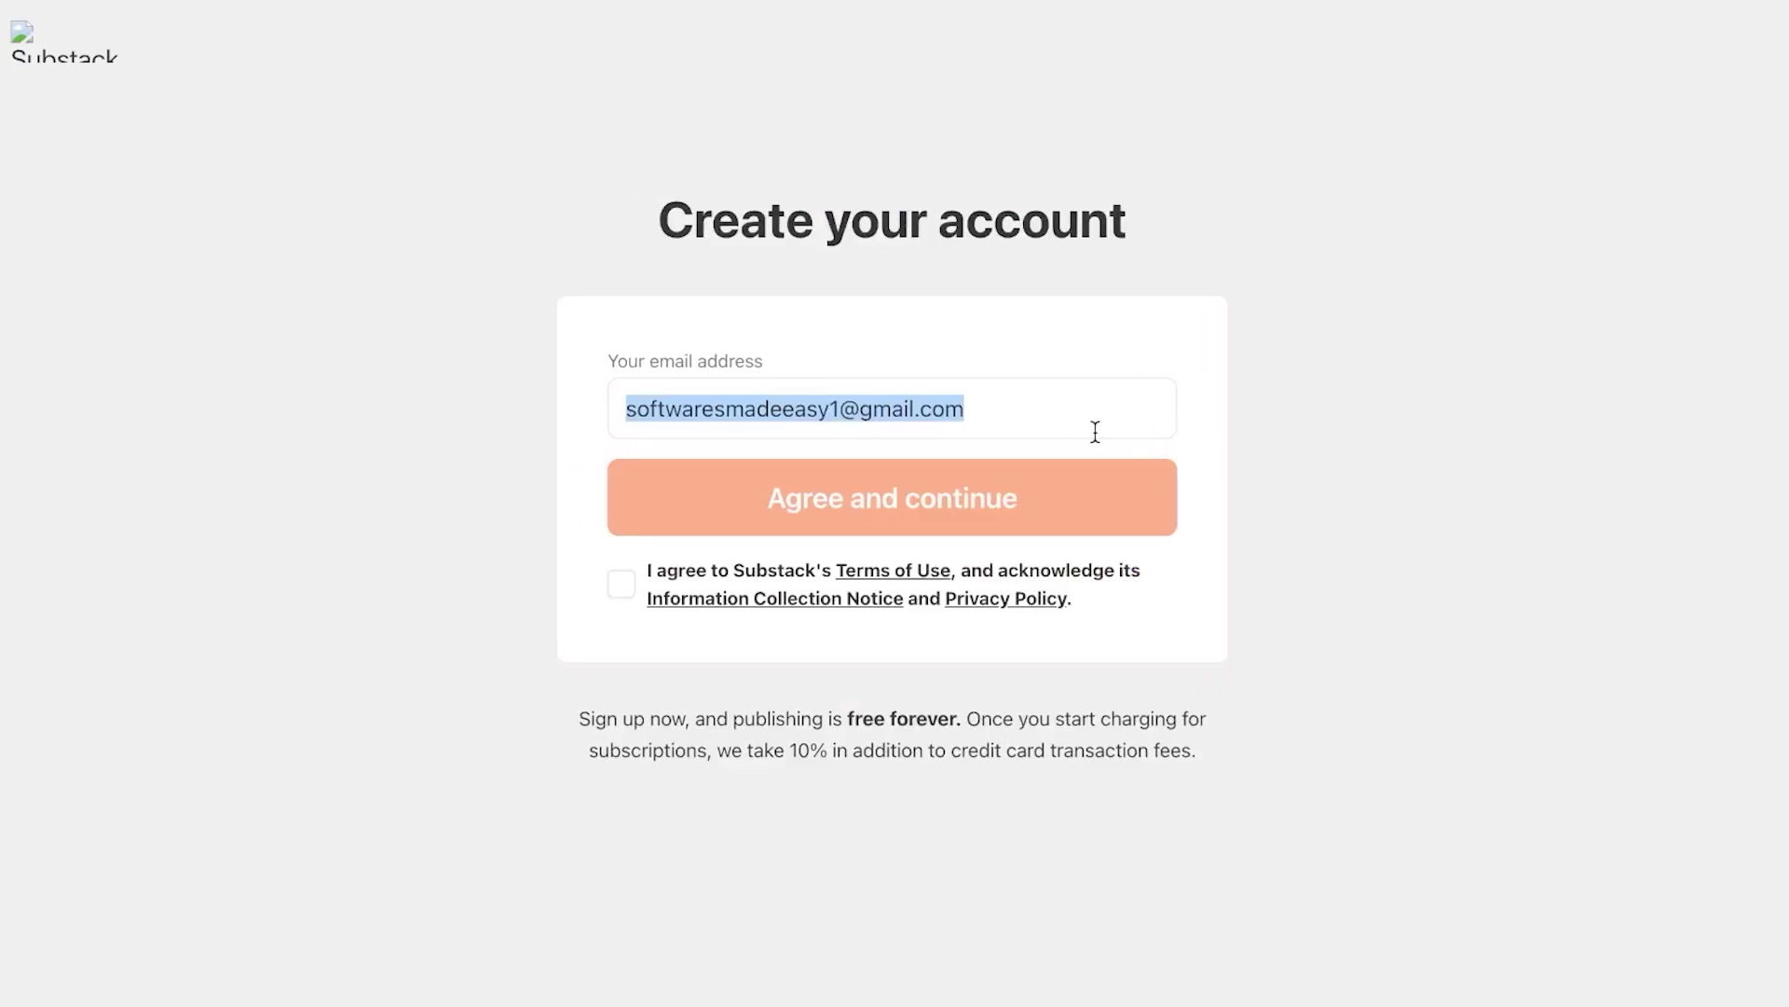
pyautogui.click(634, 589)
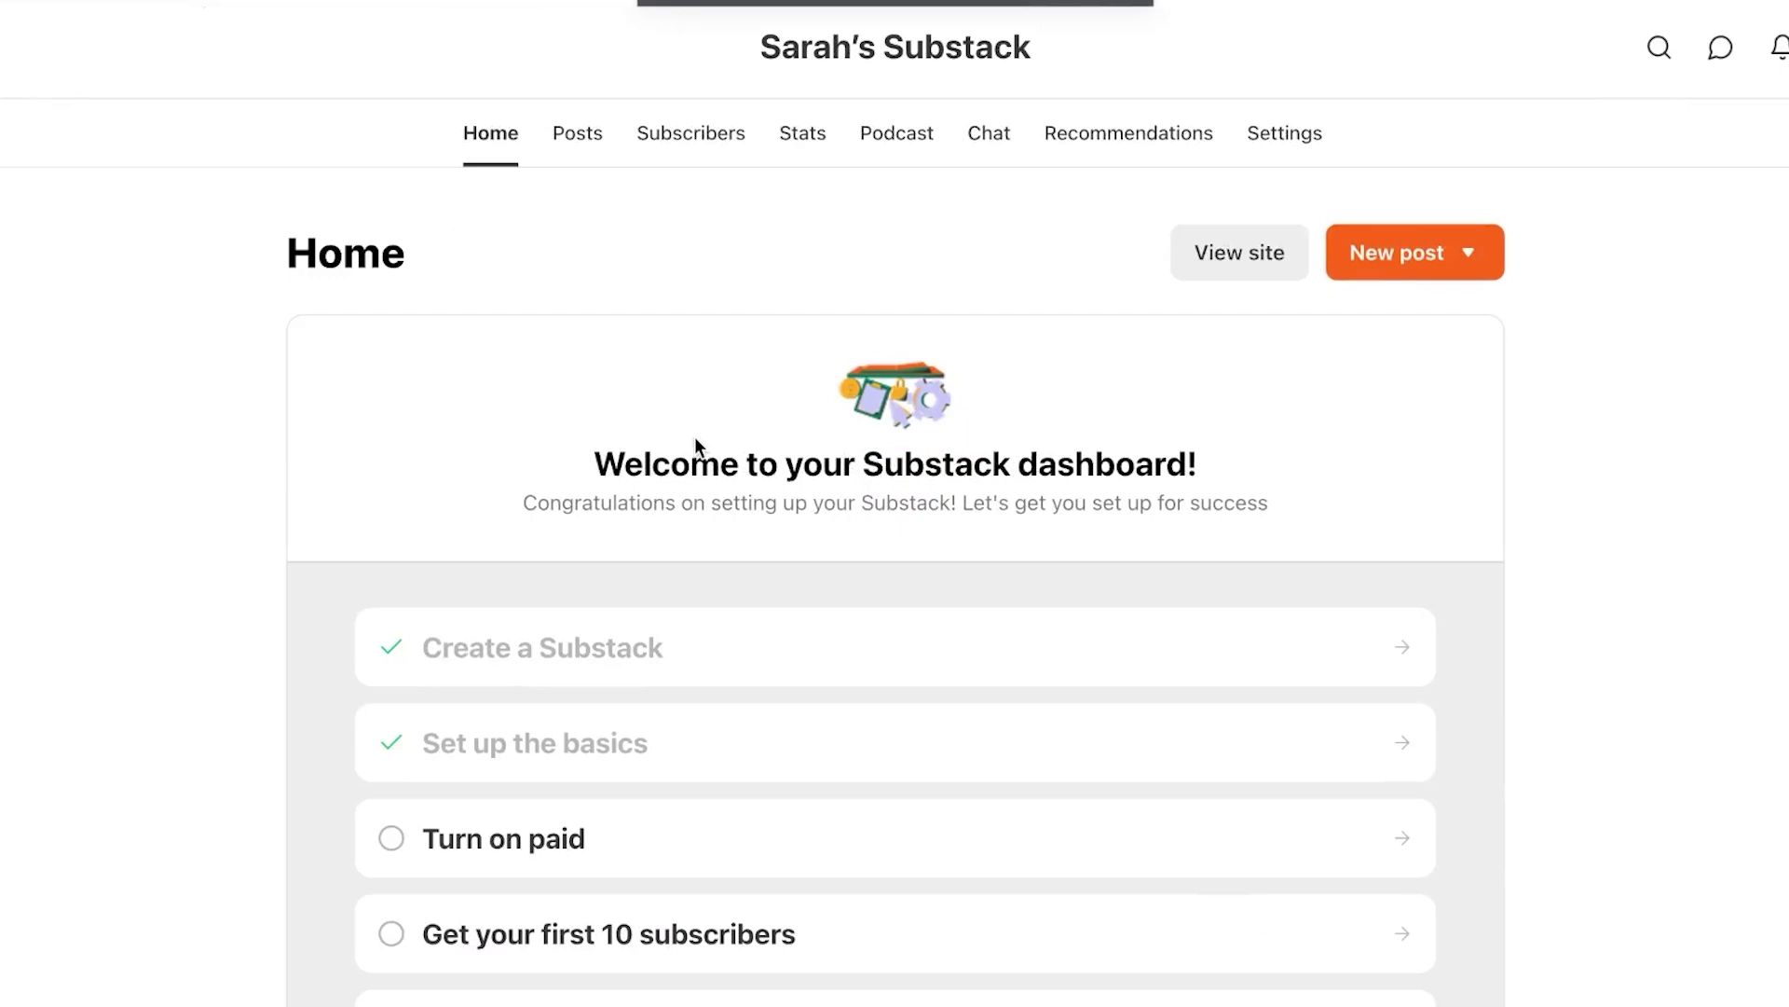
pyautogui.scroll(-5, 825, 569)
pyautogui.scroll(5, 825, 569)
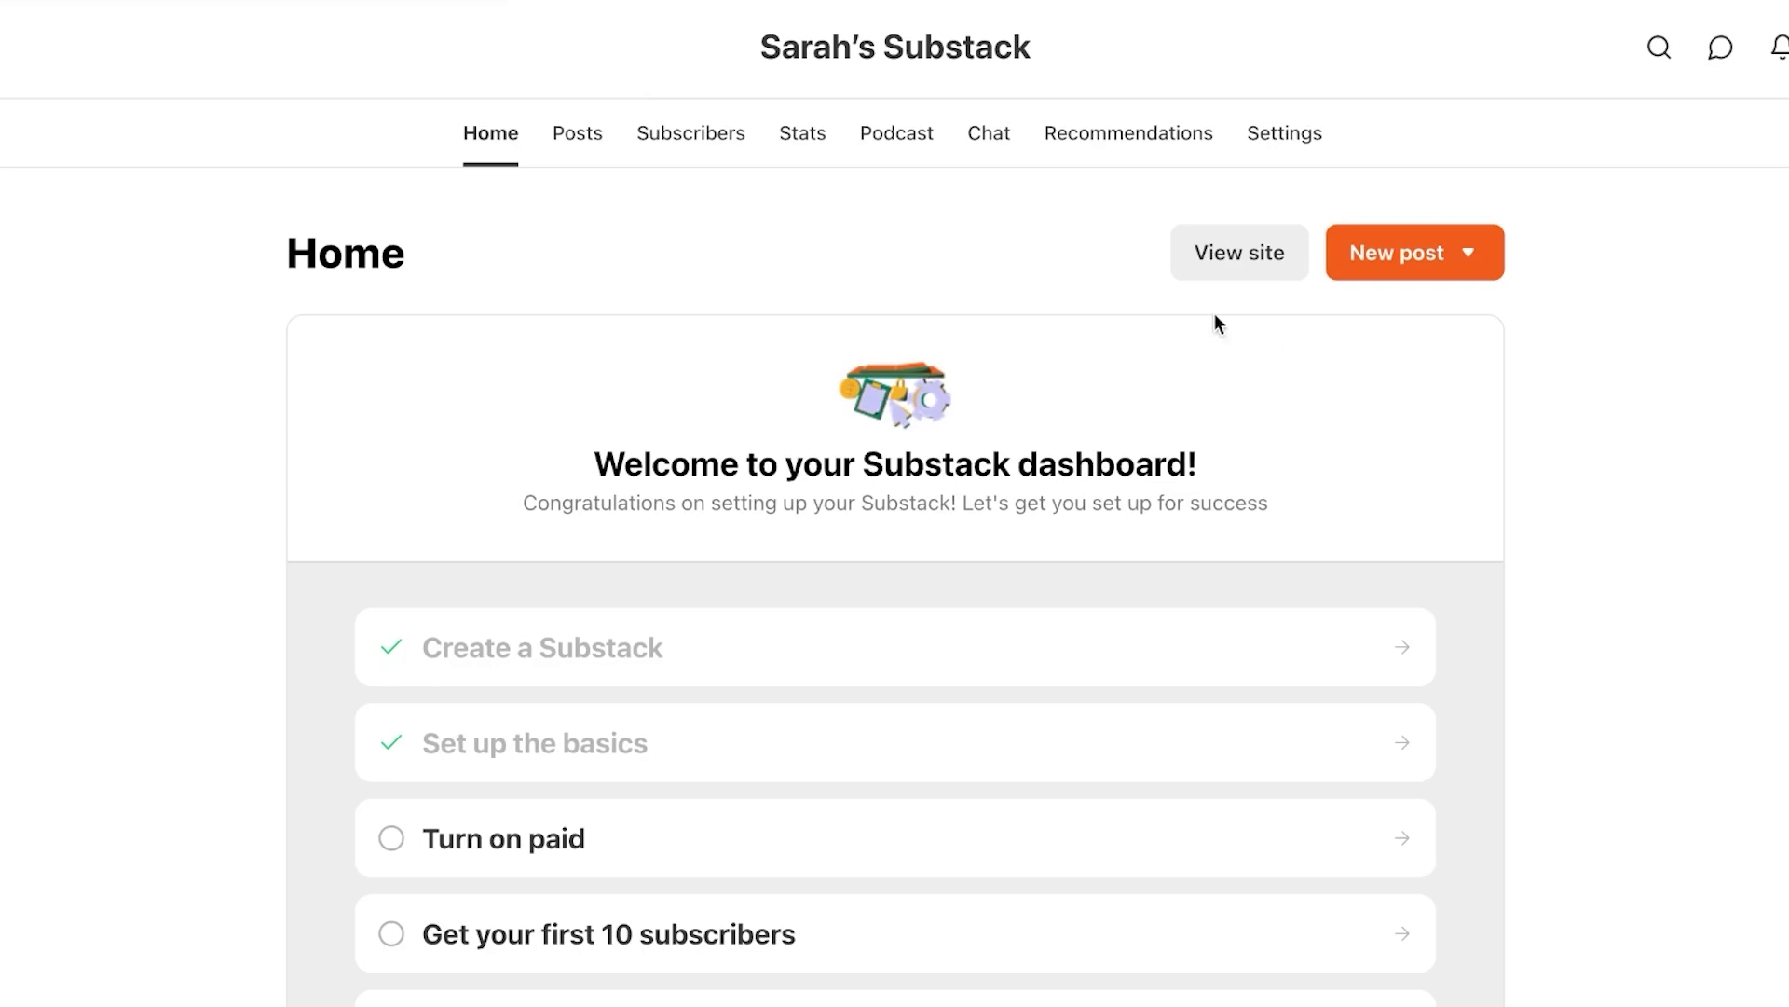
pyautogui.click(1260, 254)
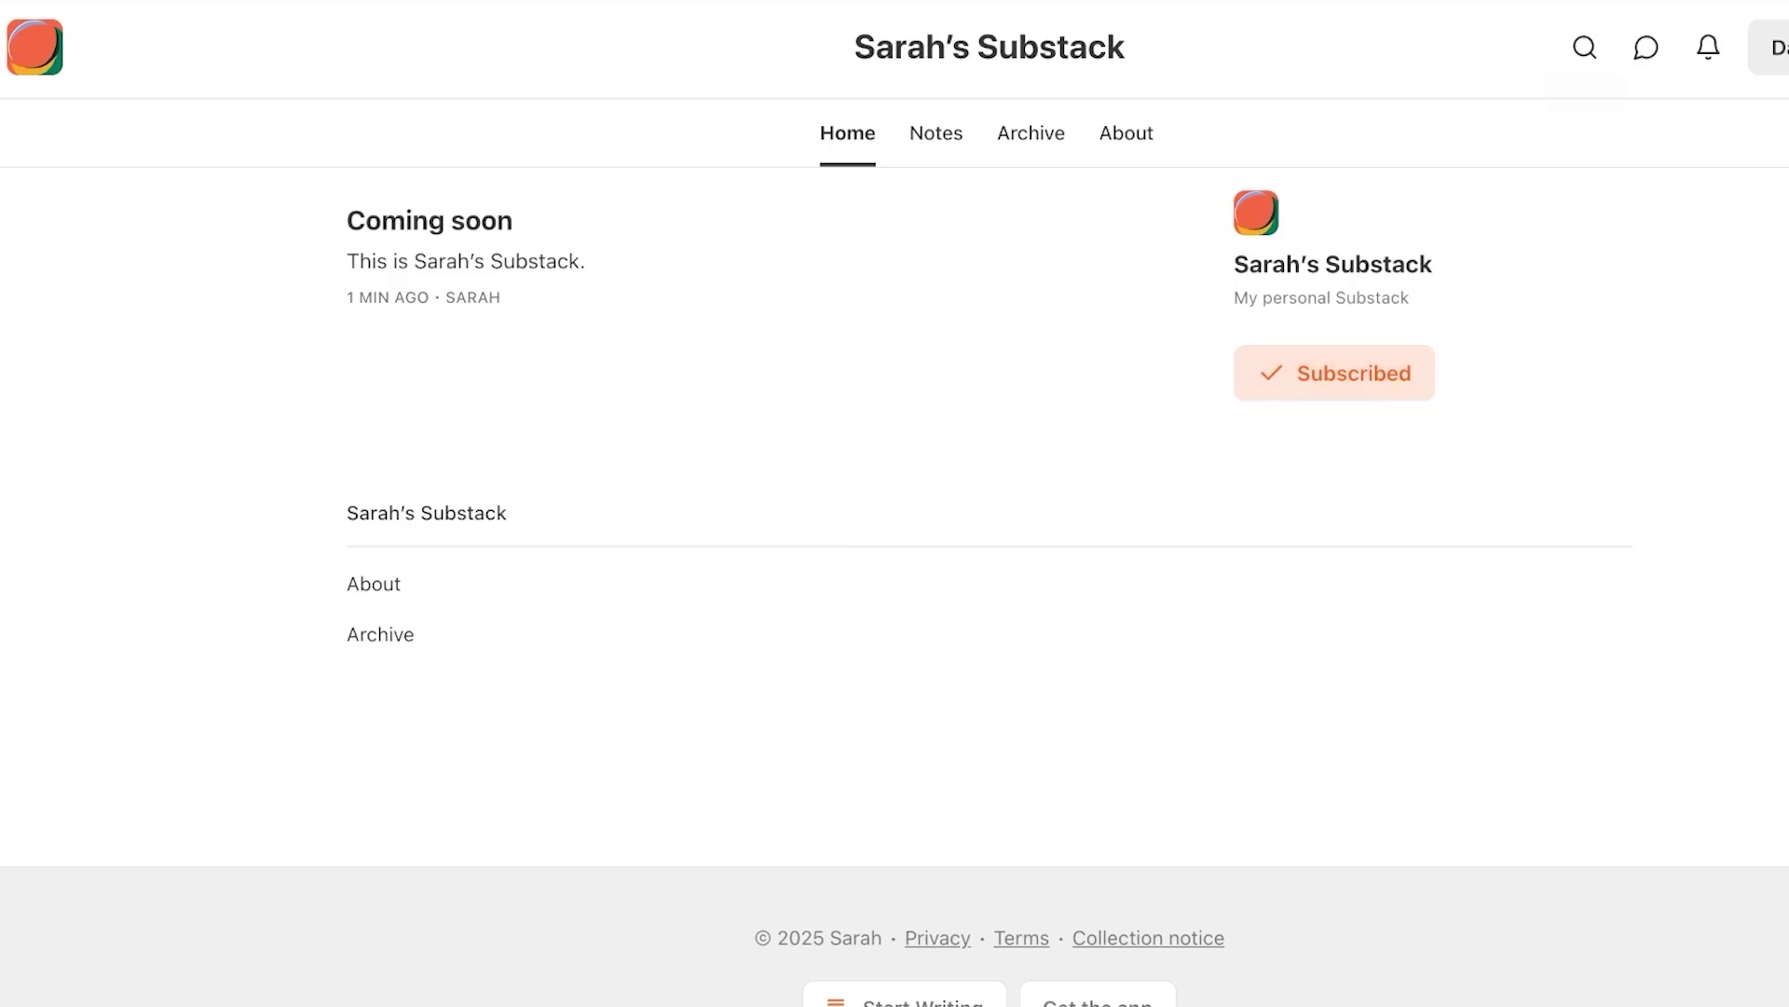
pyautogui.click(1771, 47)
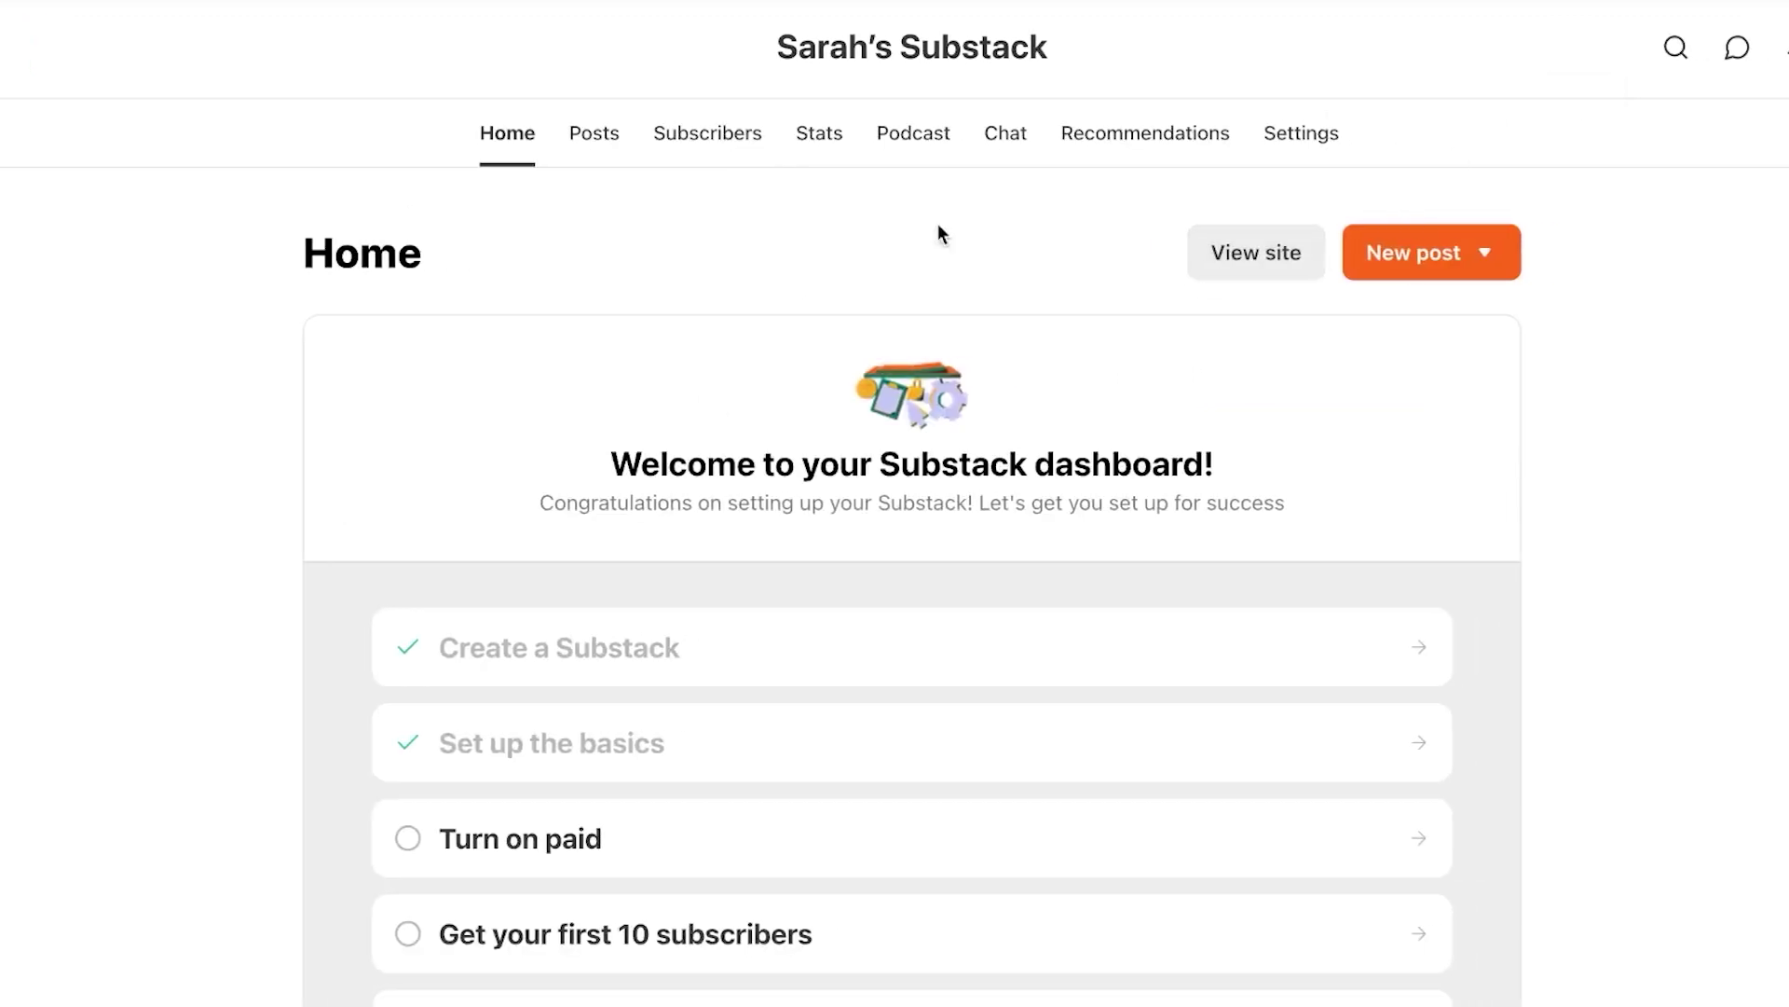
# Start a new text post, dismiss the referral card, and go to the email header/footer settings
pyautogui.click(1440, 253)
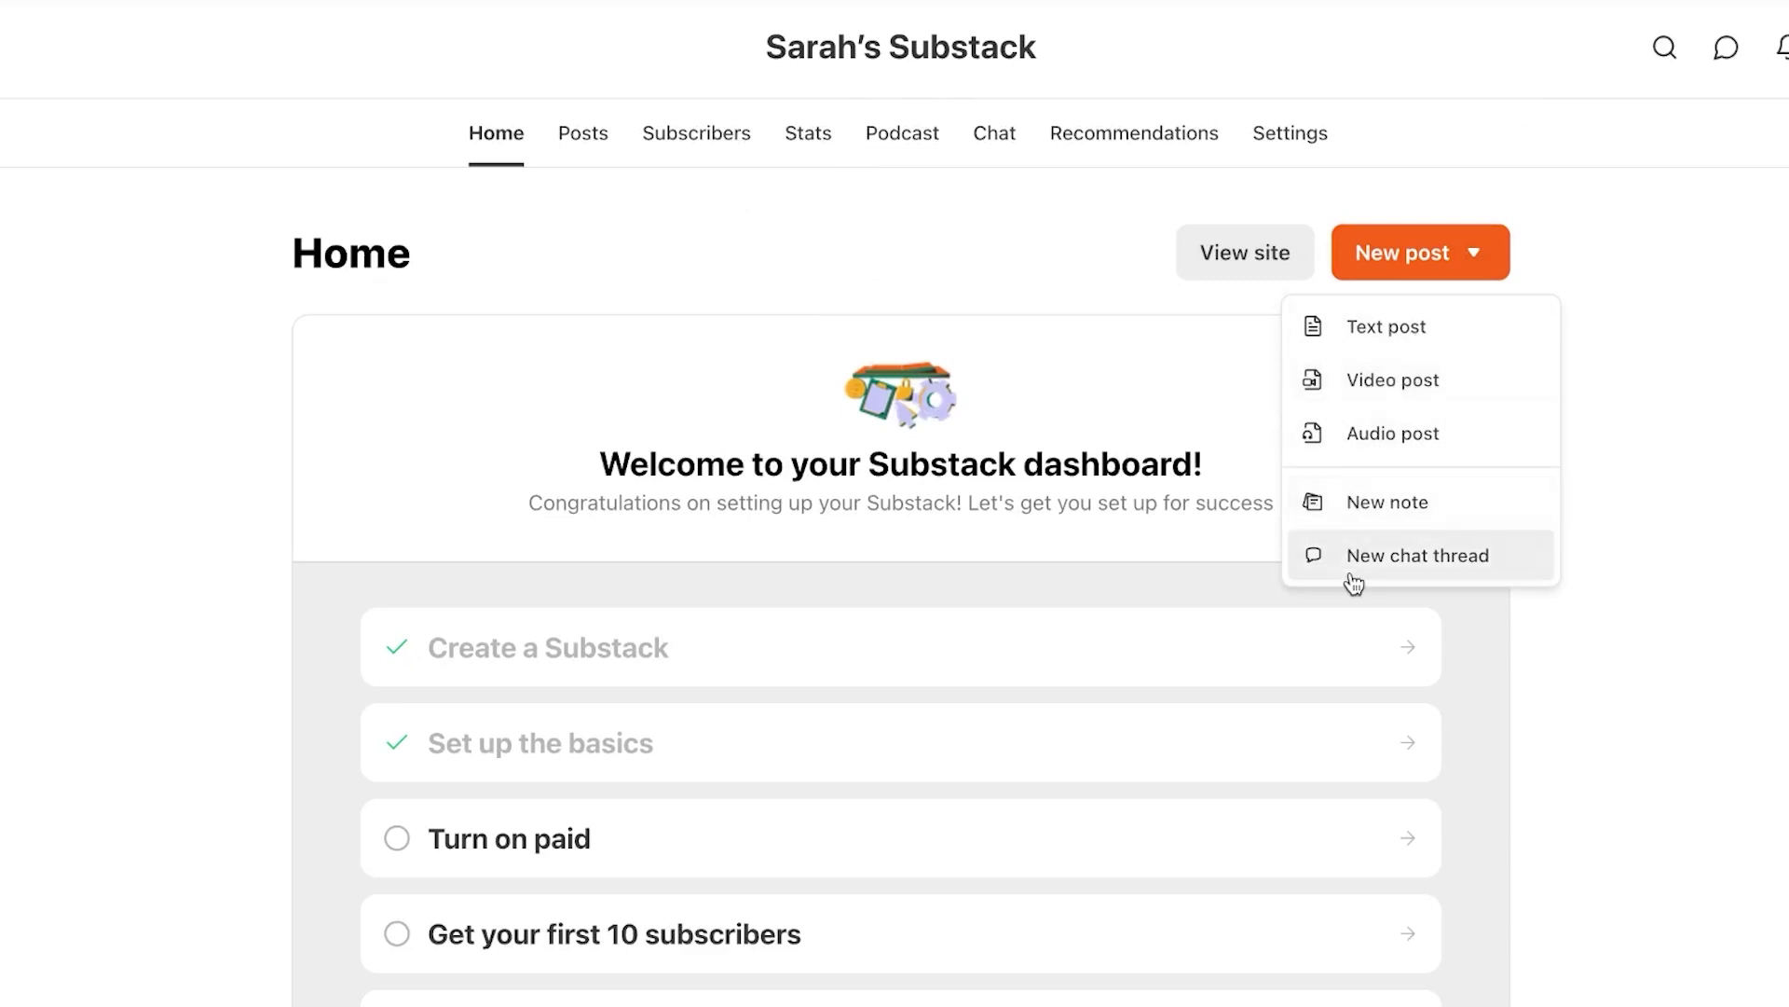
pyautogui.click(1384, 342)
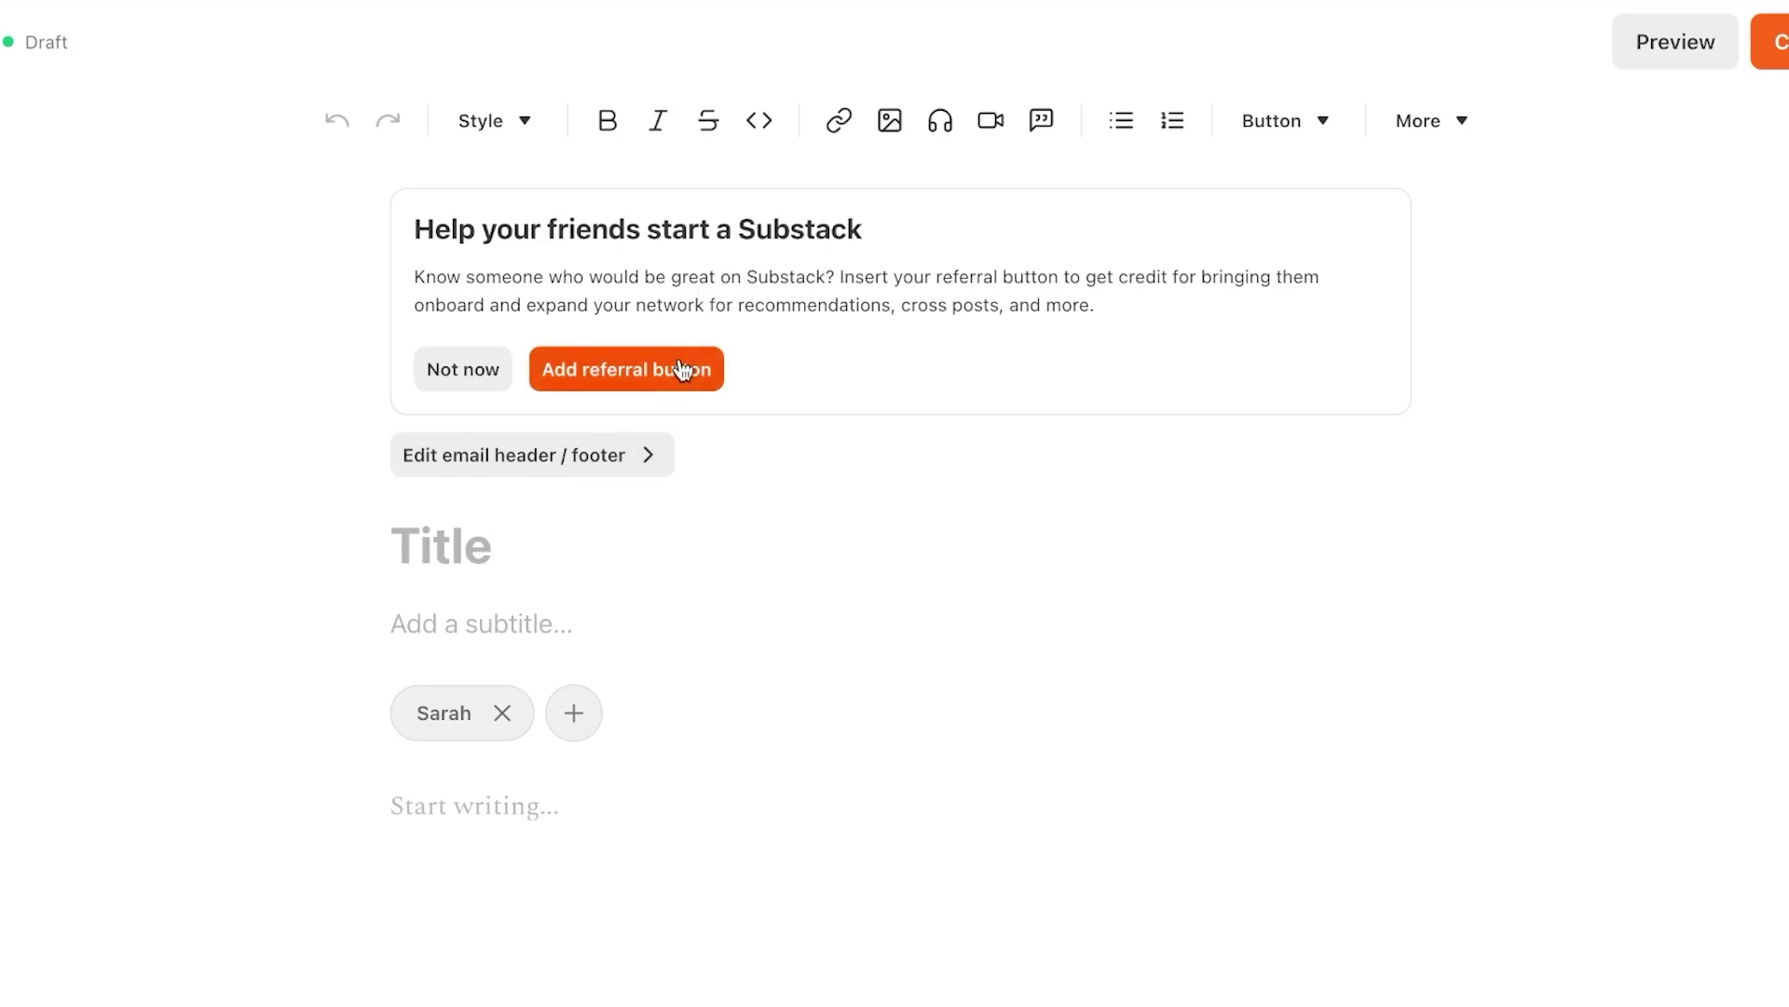
pyautogui.click(479, 392)
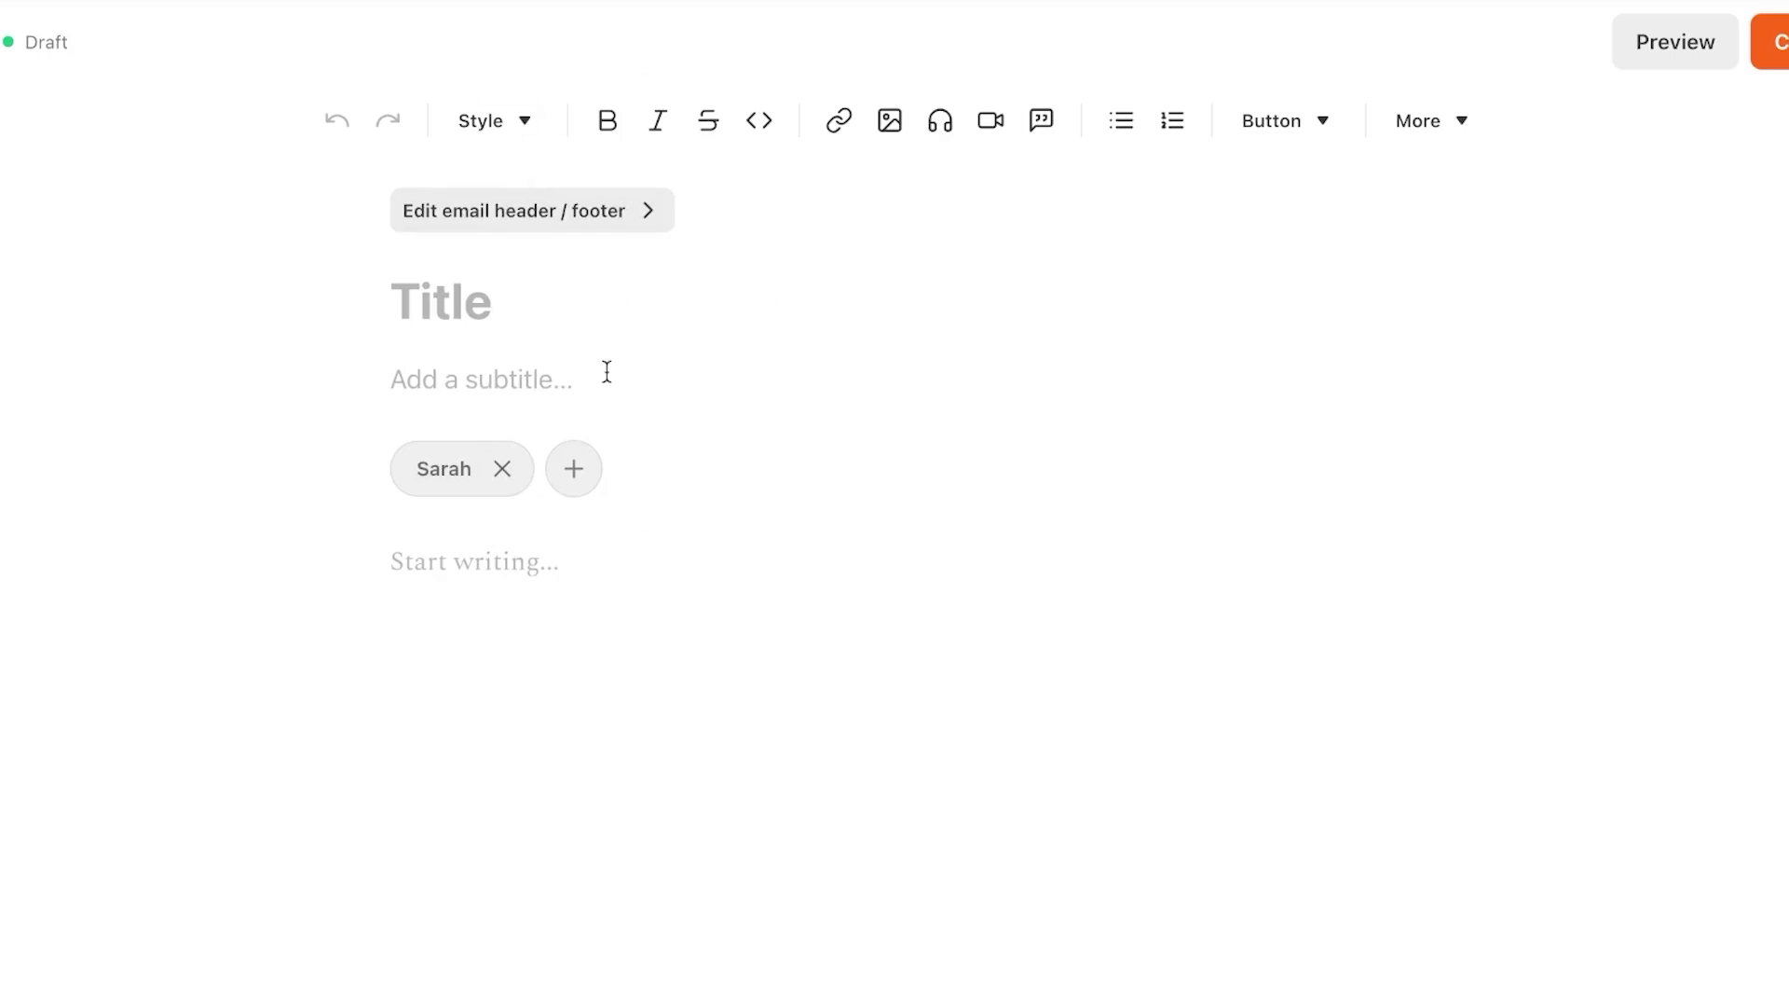
pyautogui.click(642, 205)
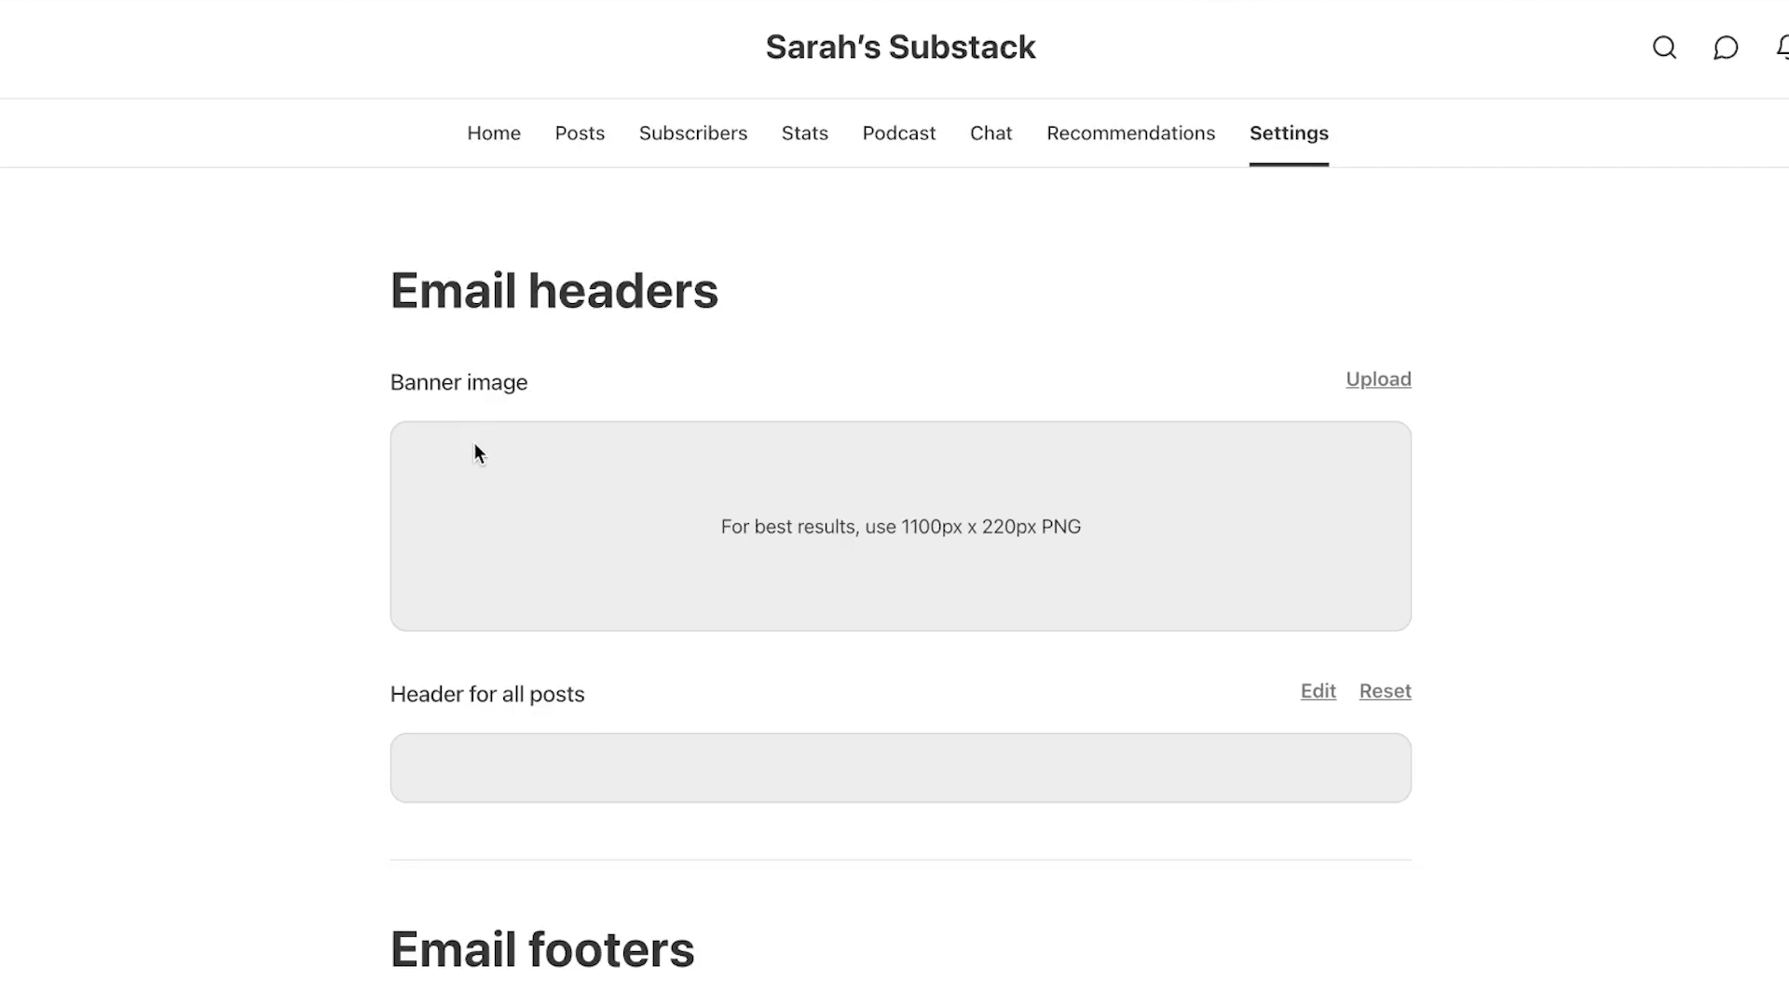
# Set the header for all posts to the writer's name followed by 'NEWS'
pyautogui.scroll(-6, 474, 443)
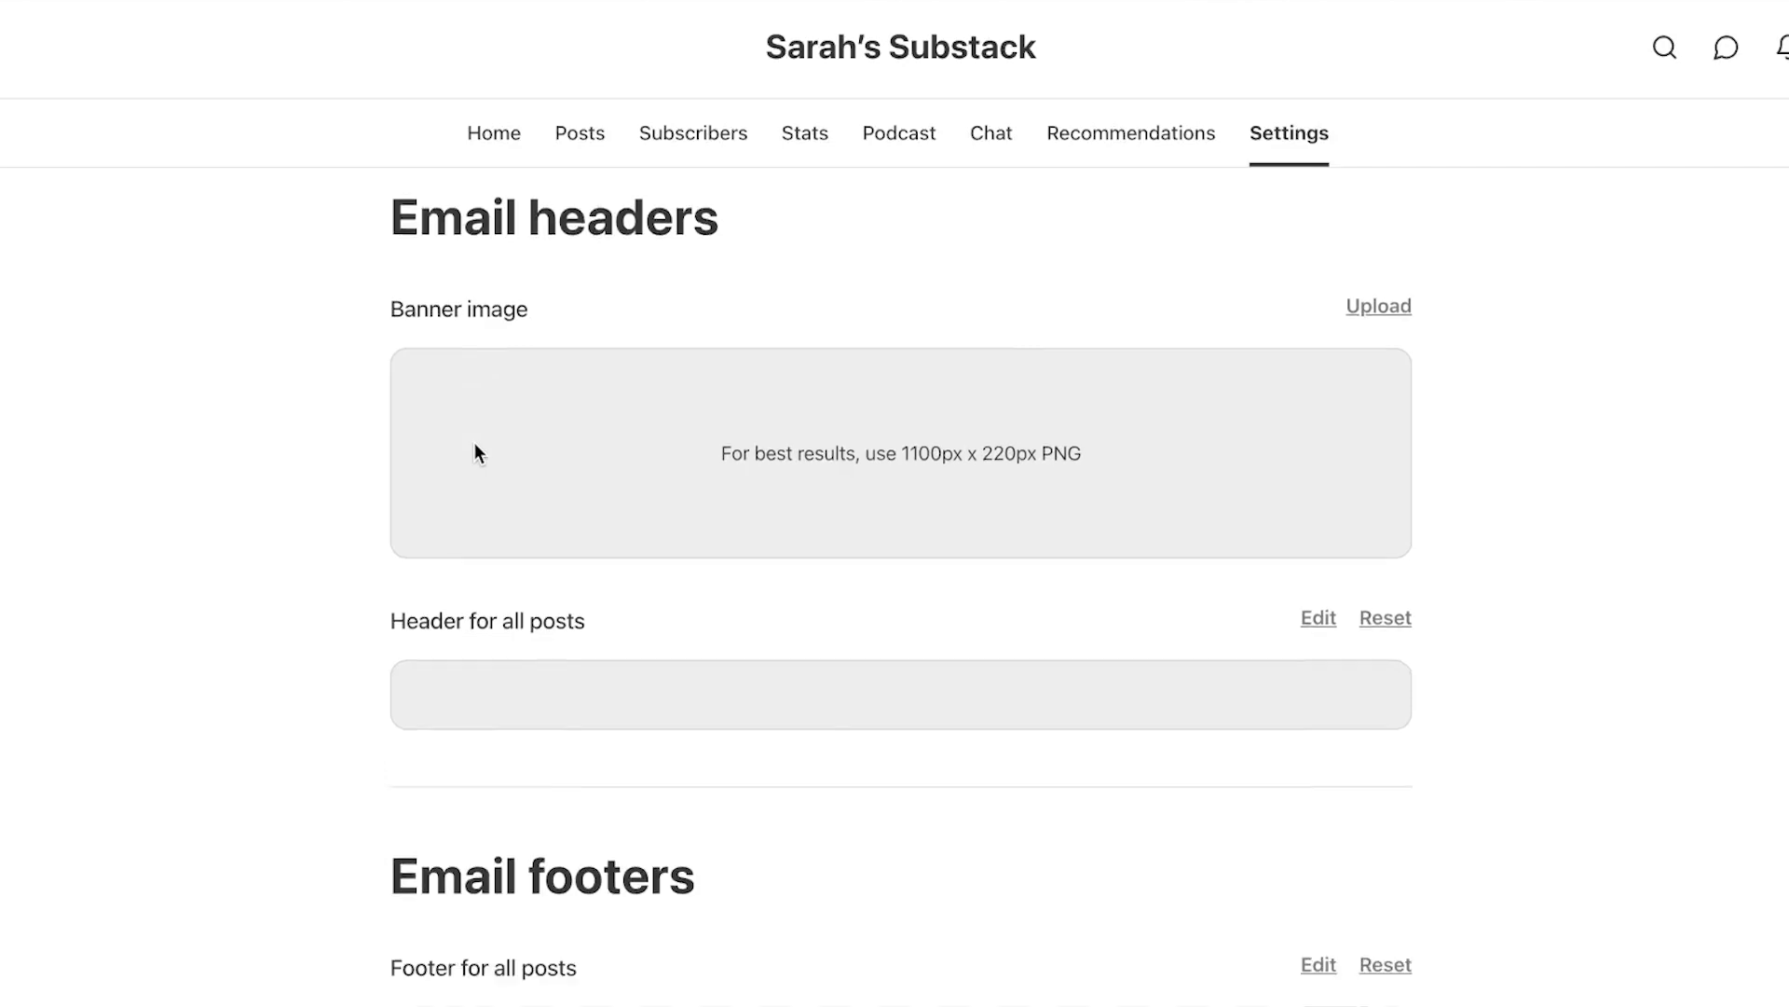
pyautogui.scroll(6, 473, 443)
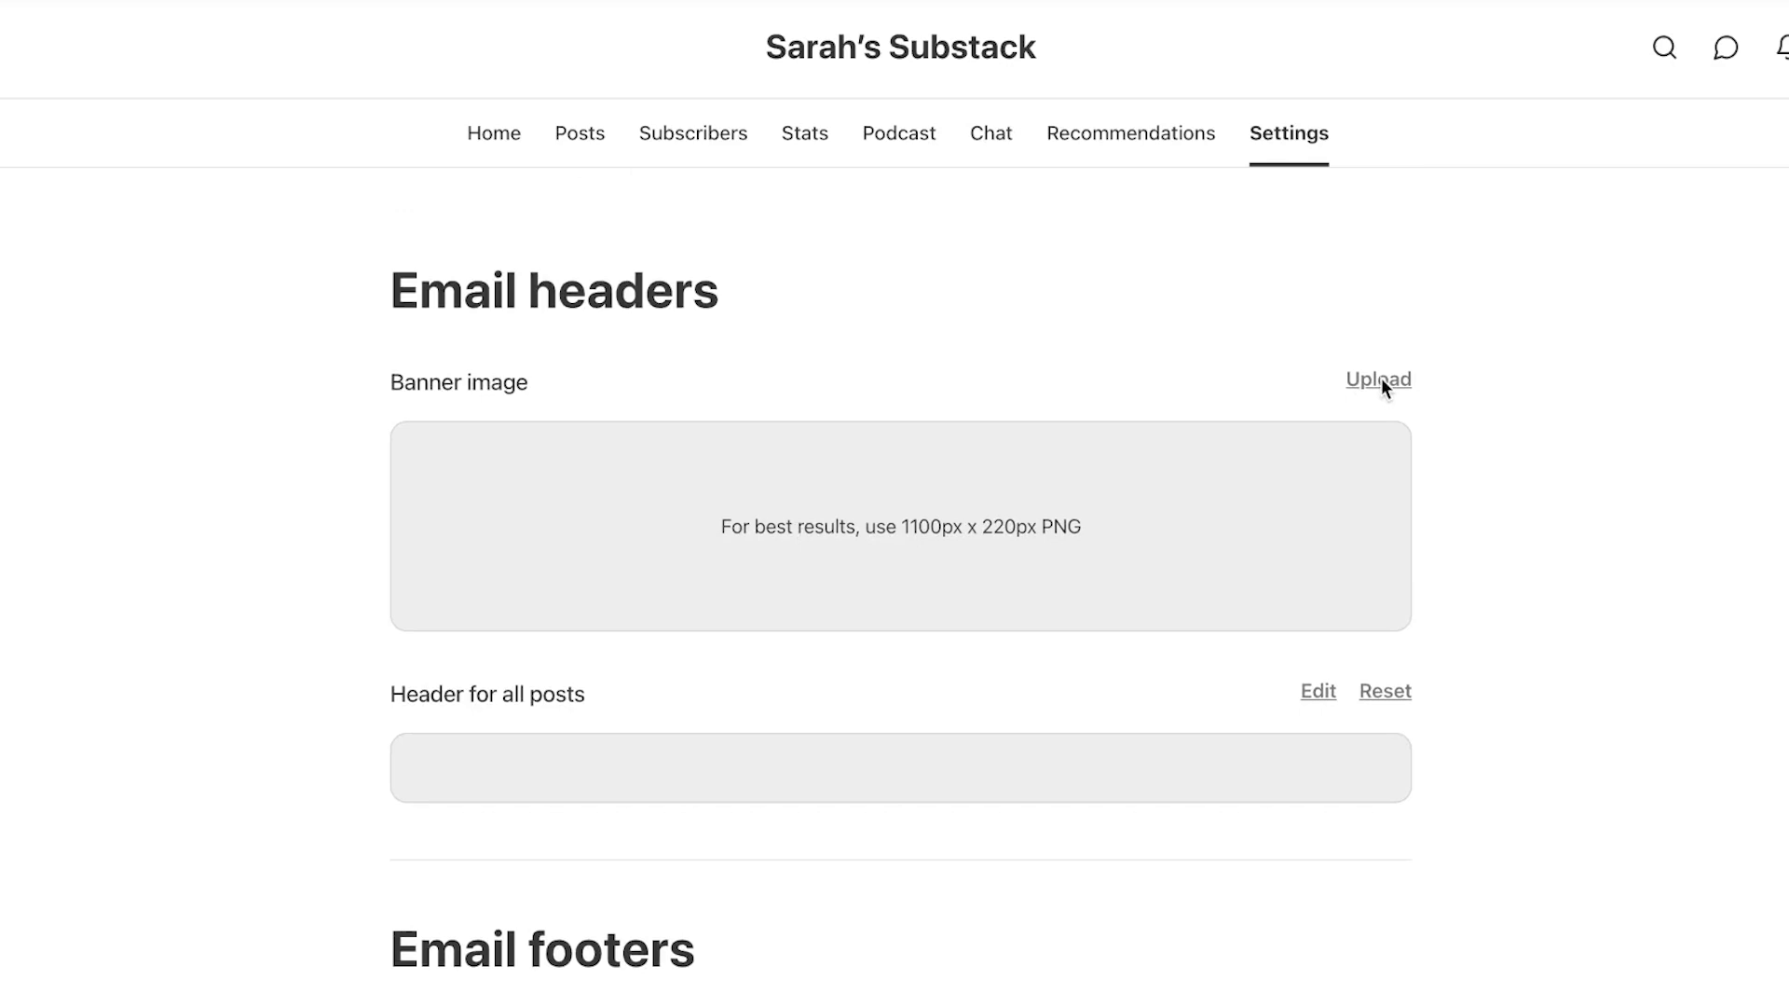
pyautogui.scroll(-4, 1194, 628)
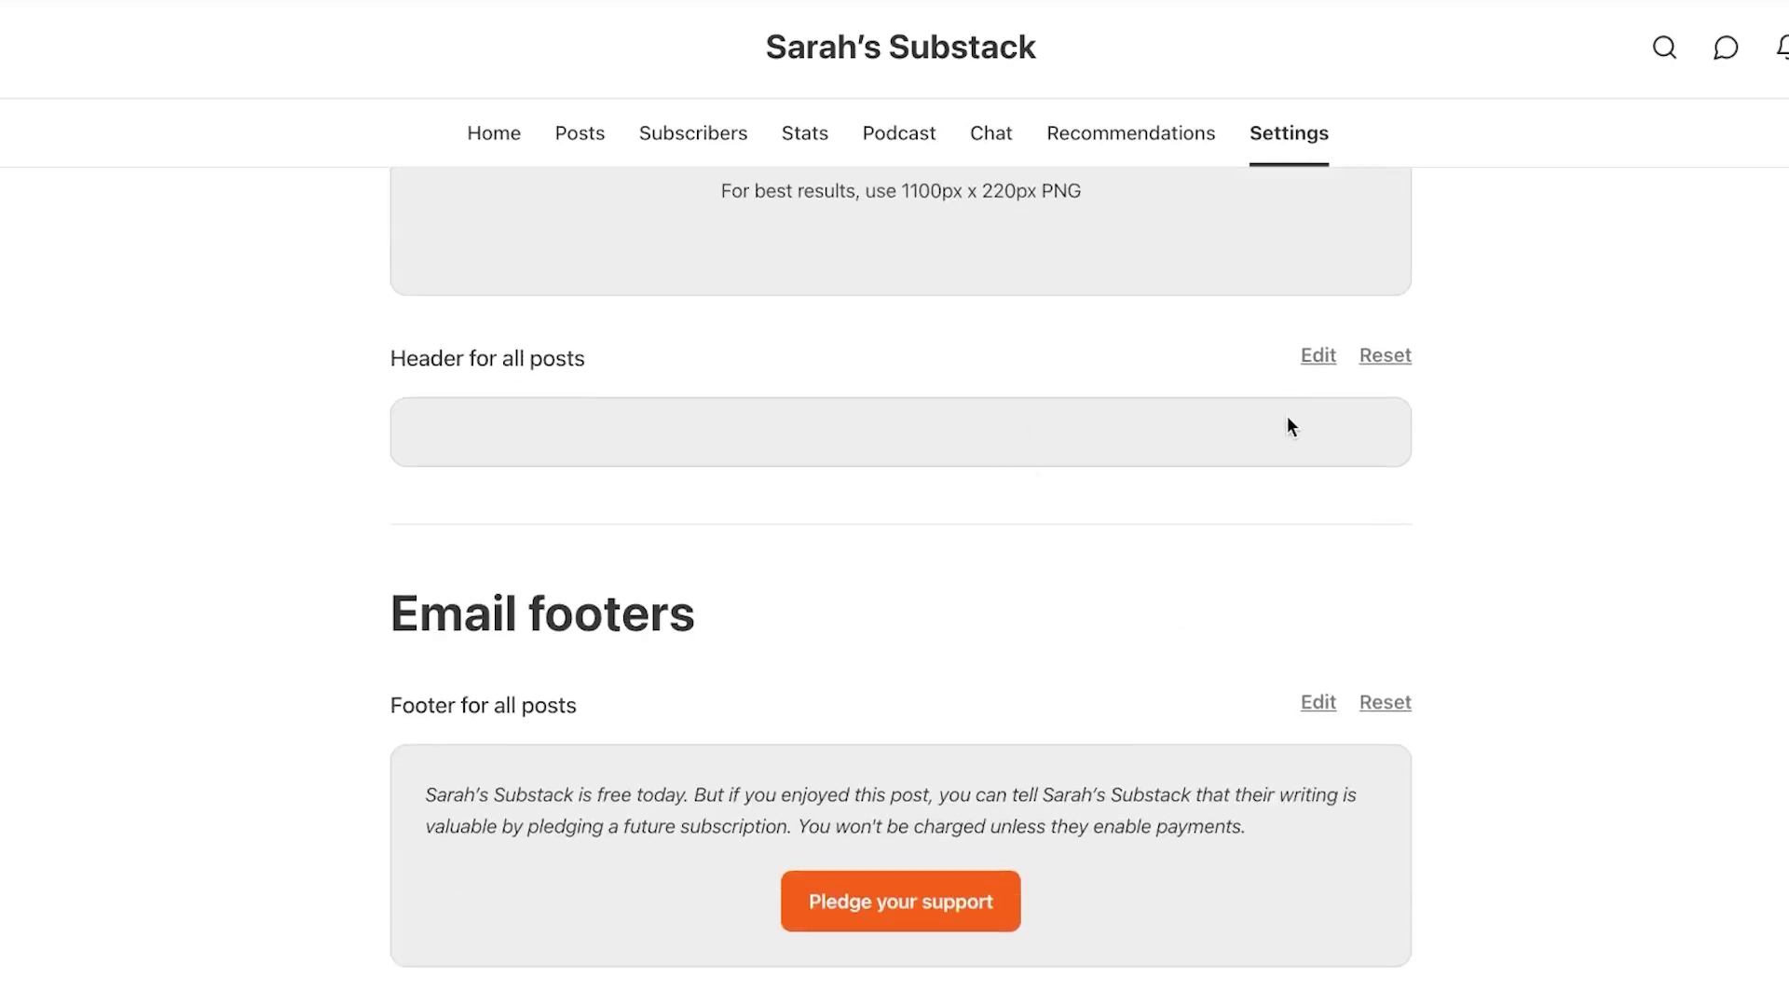
pyautogui.click(1321, 358)
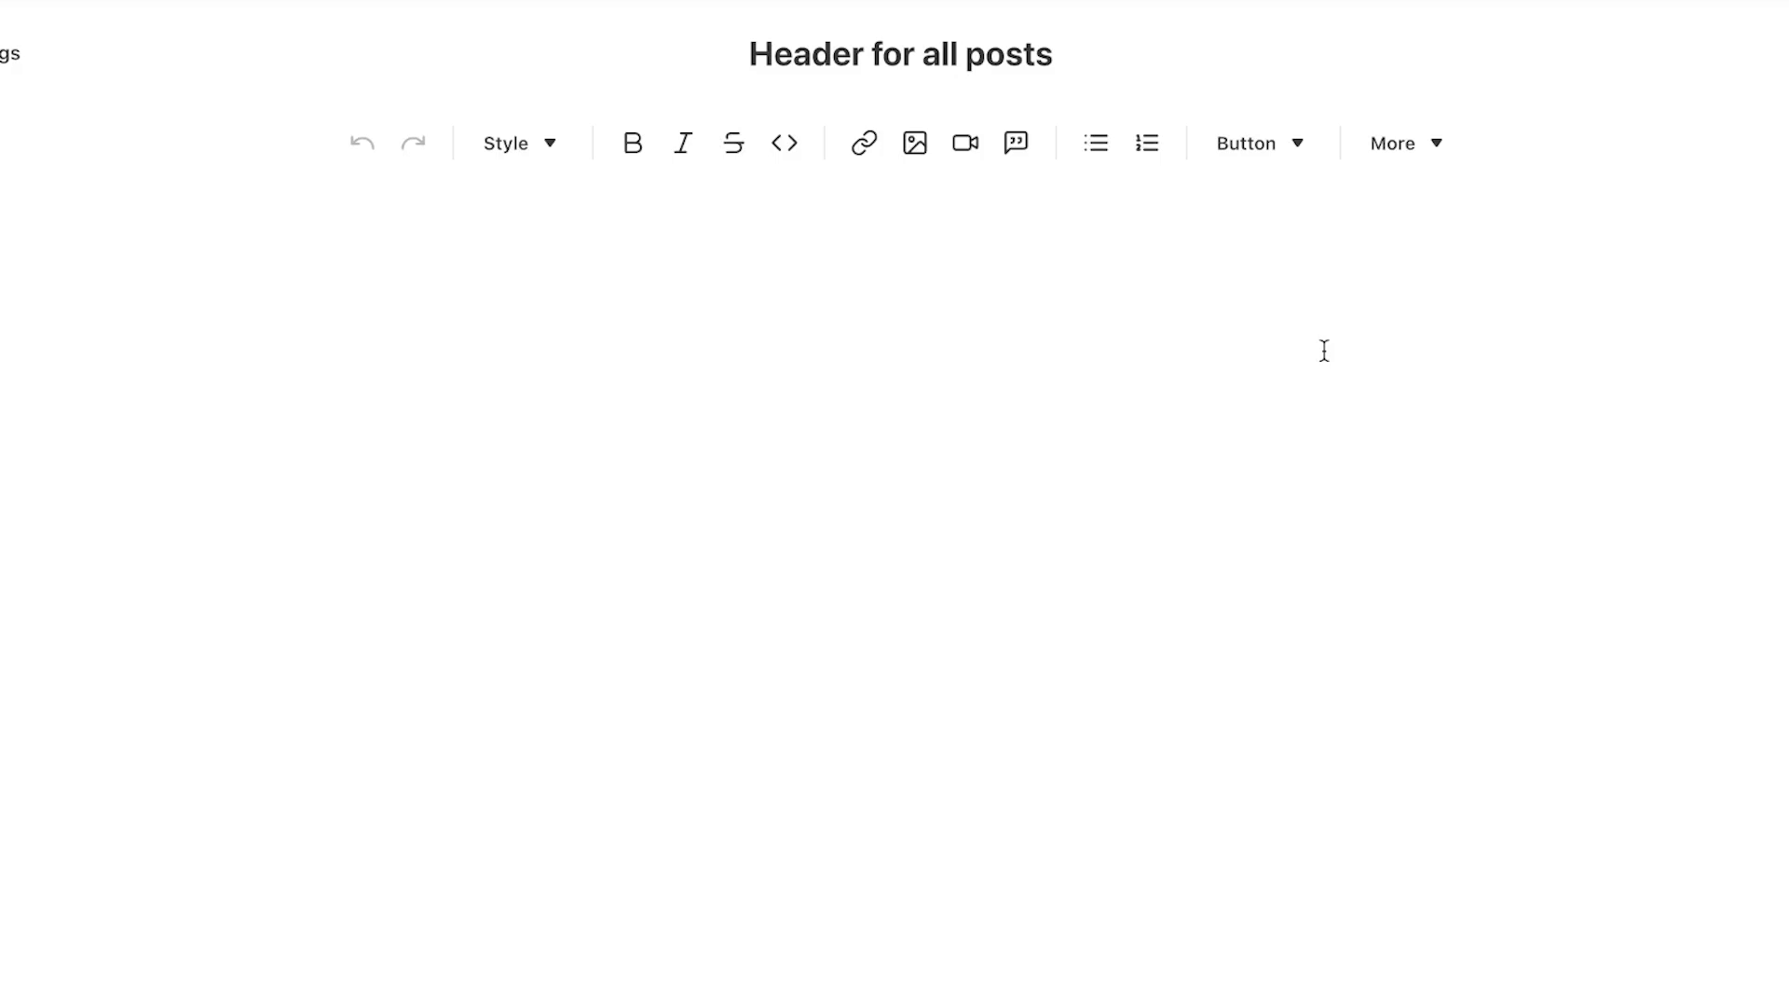
pyautogui.click(401, 298)
pyautogui.write('SR')
pyautogui.press('BackSpace')
pyautogui.write('ARAH"S NEWS')
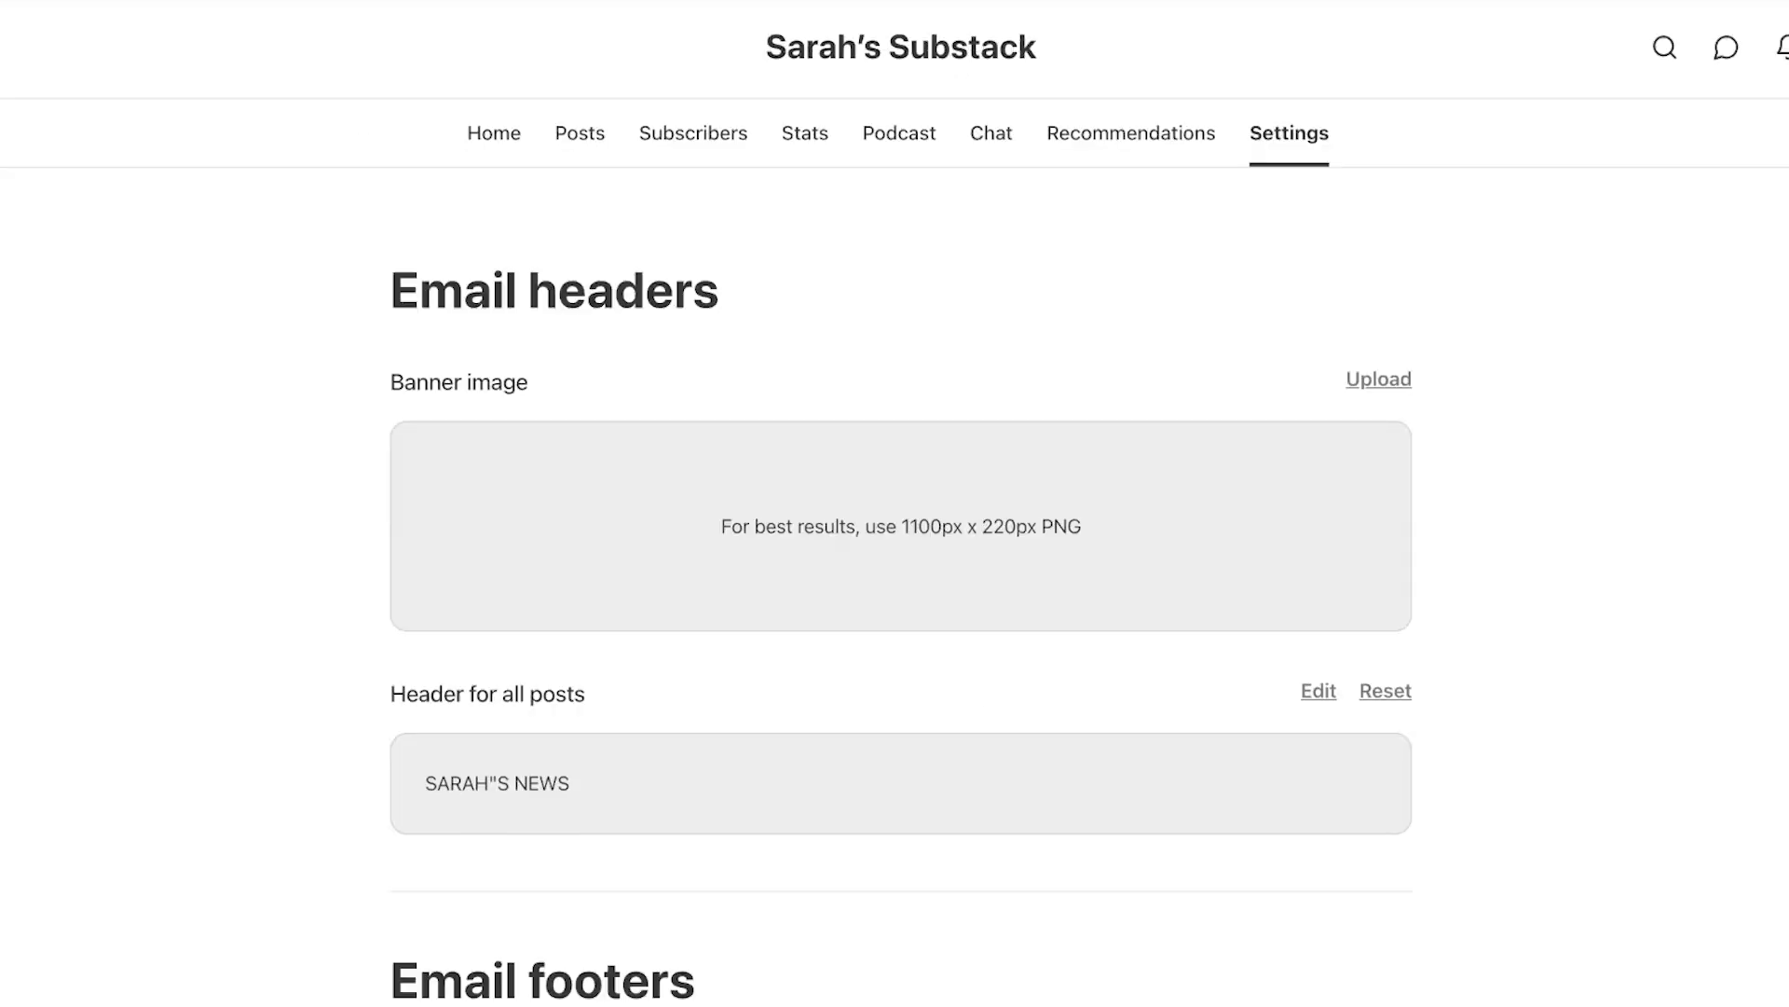
# Add Share and Subscribe now buttons after the footer text for all posts
pyautogui.scroll(-5, 589, 507)
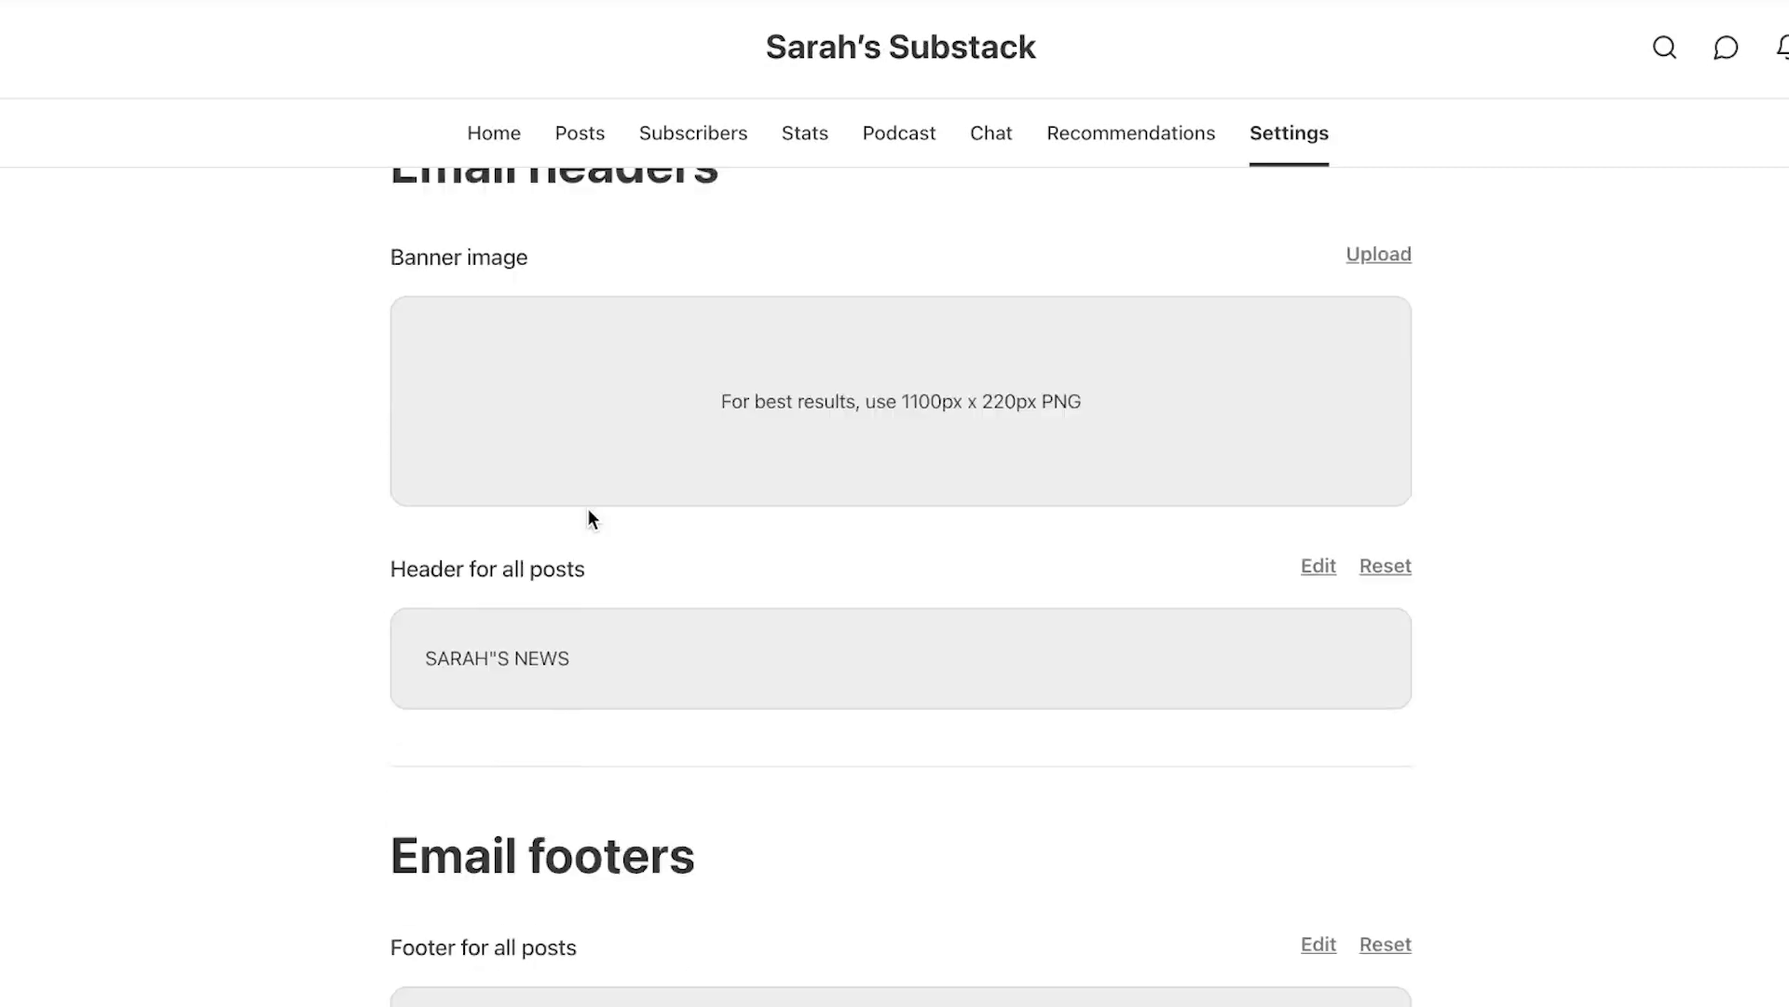
pyautogui.scroll(-2, 693, 941)
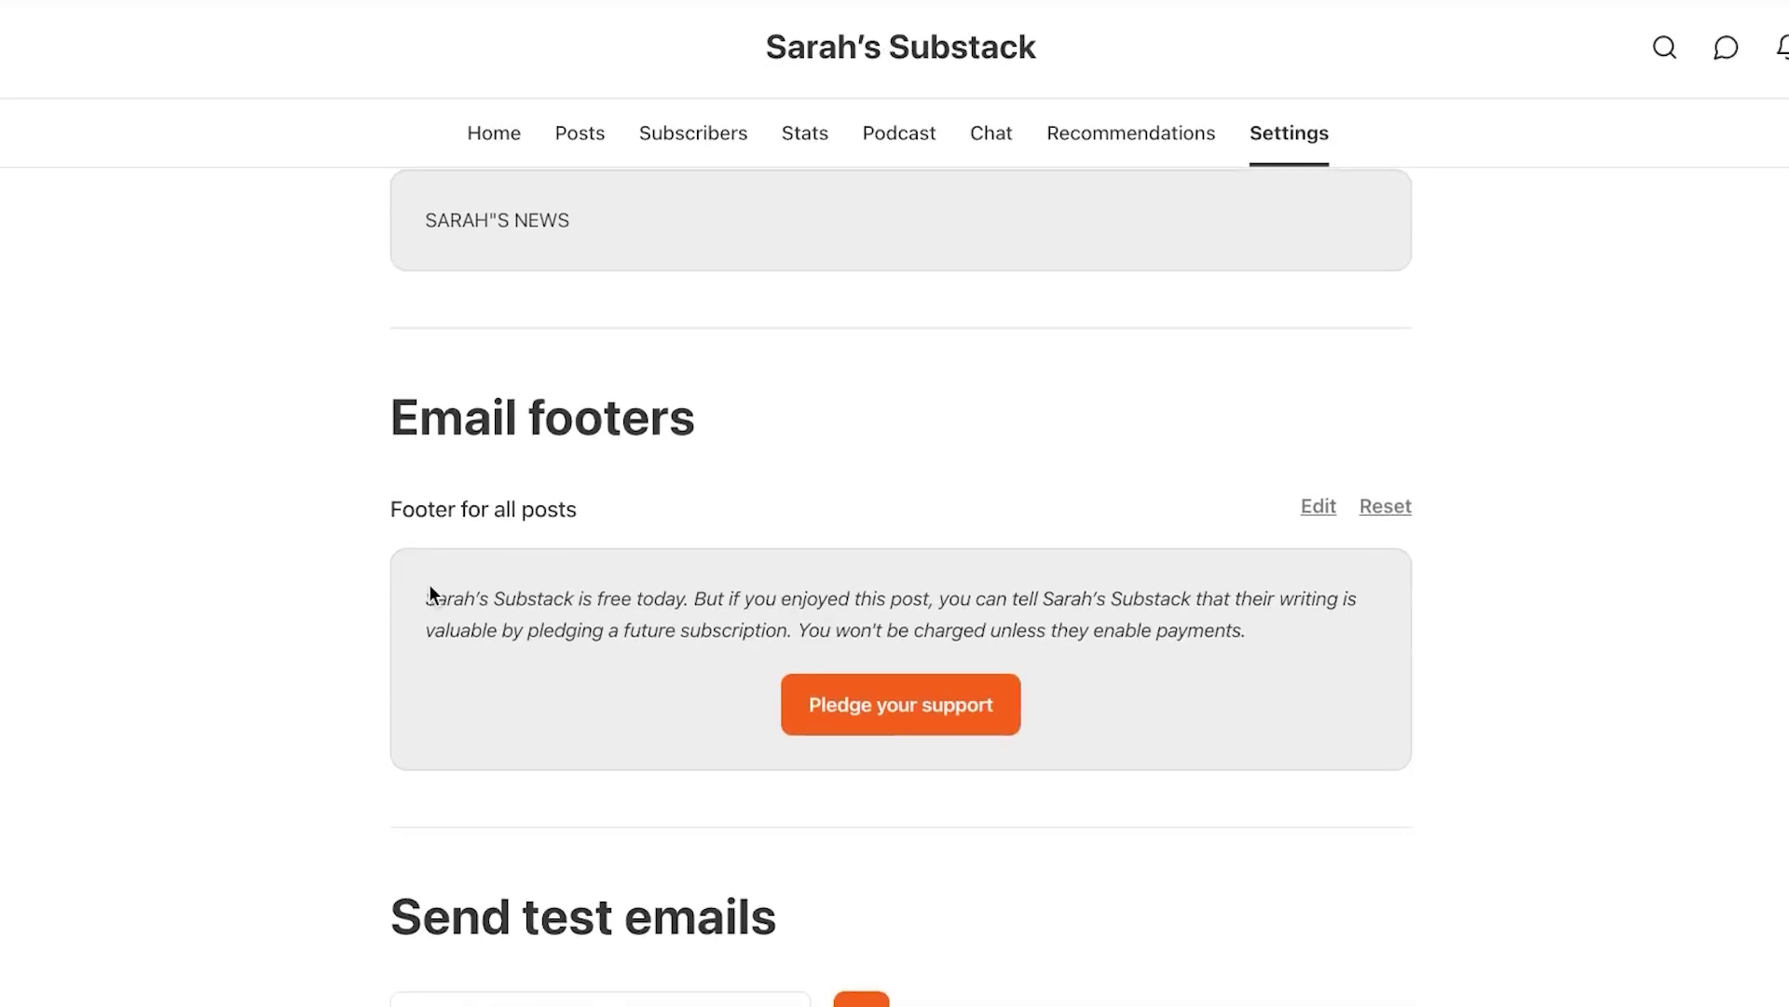
pyautogui.moveTo(425, 596); pyautogui.dragTo(1187, 665)
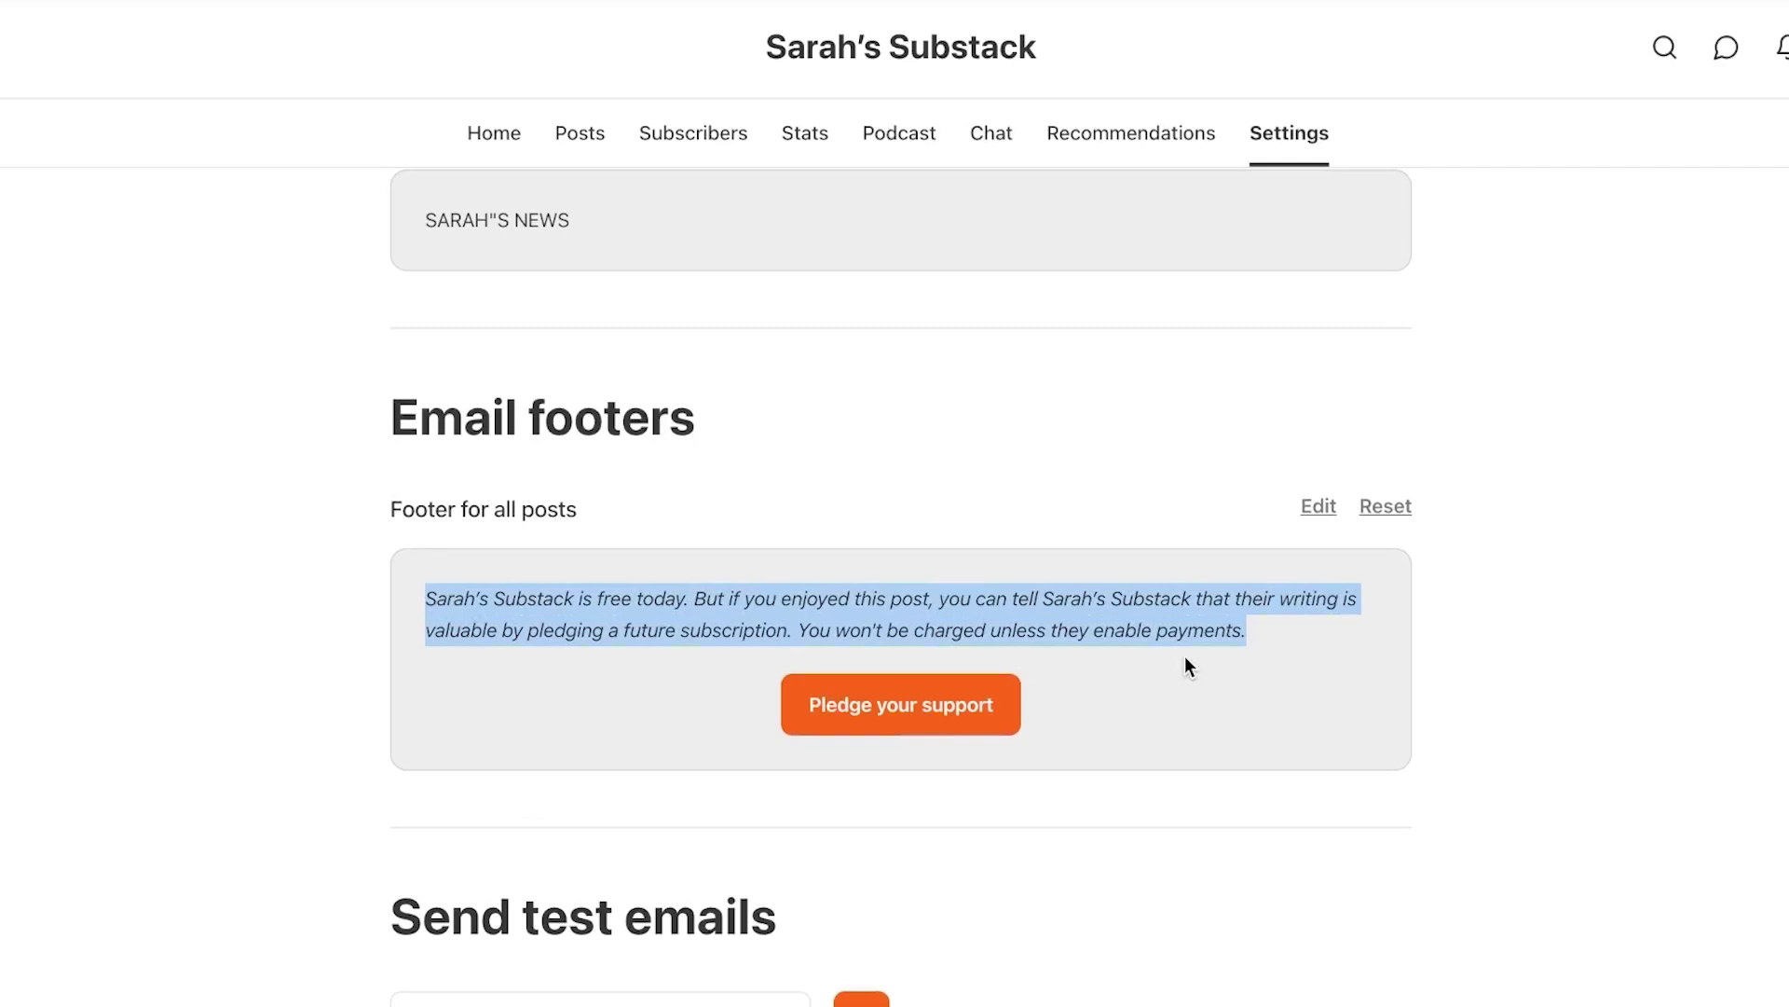
pyautogui.click(1305, 514)
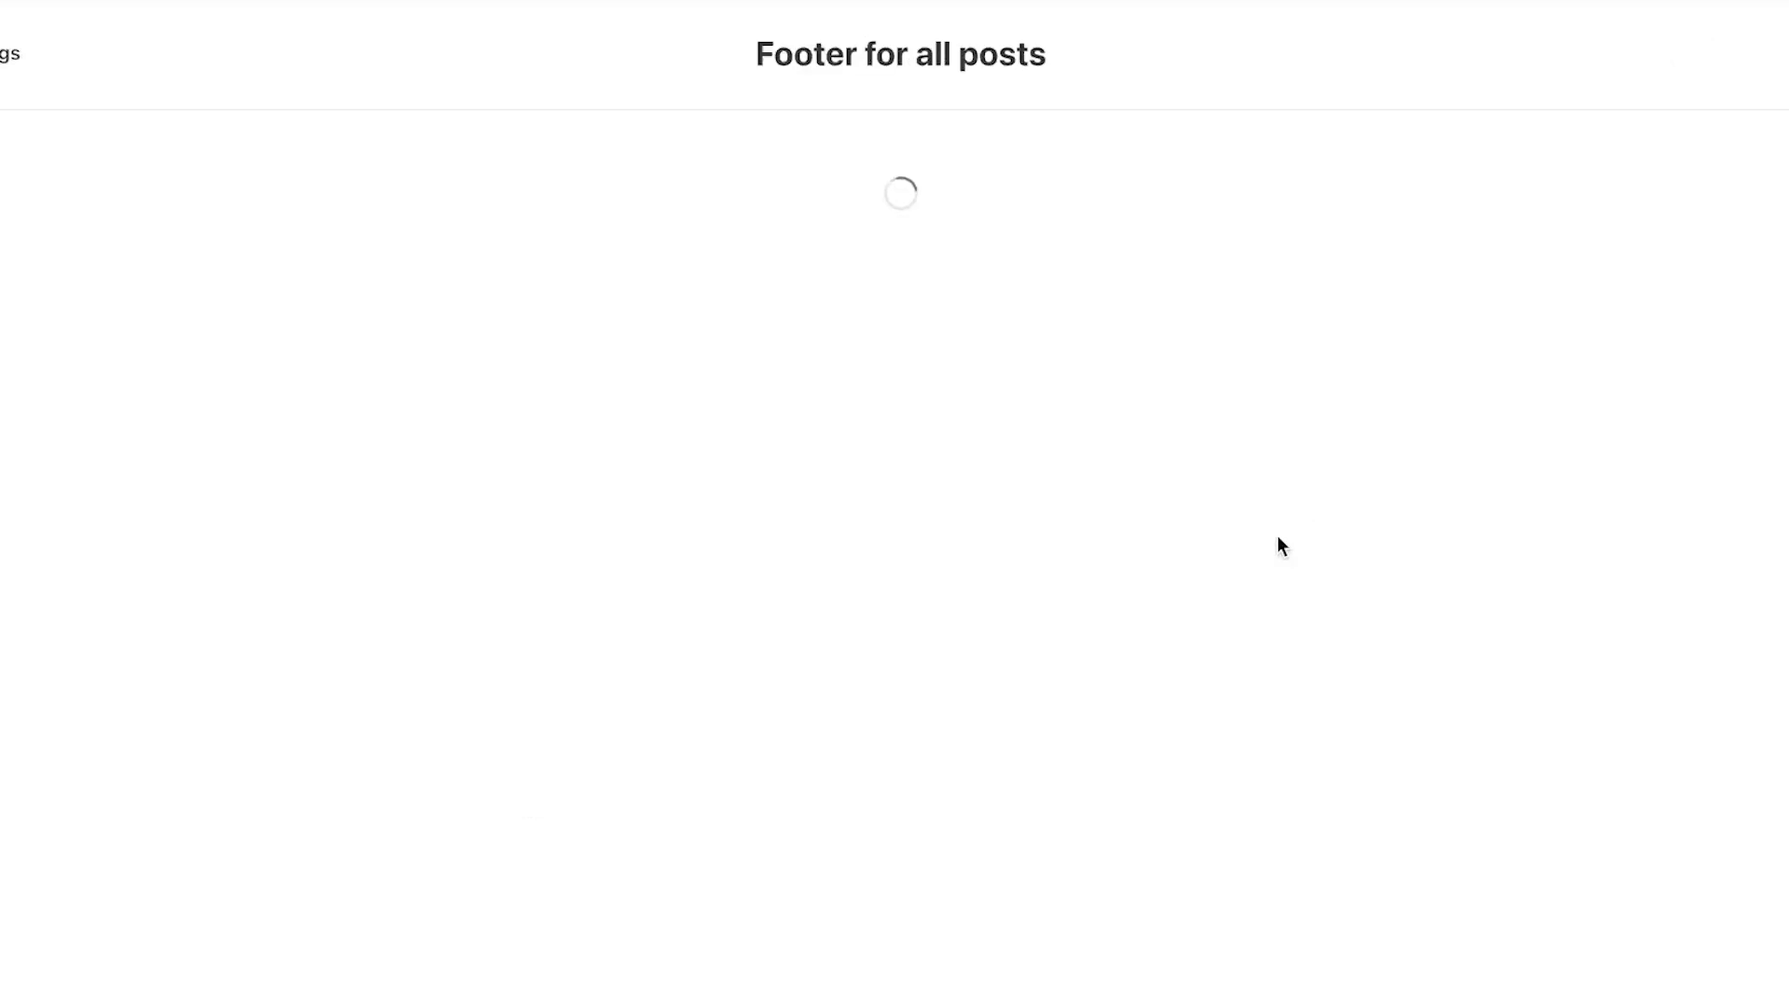
pyautogui.moveTo(575, 385); pyautogui.dragTo(388, 292)
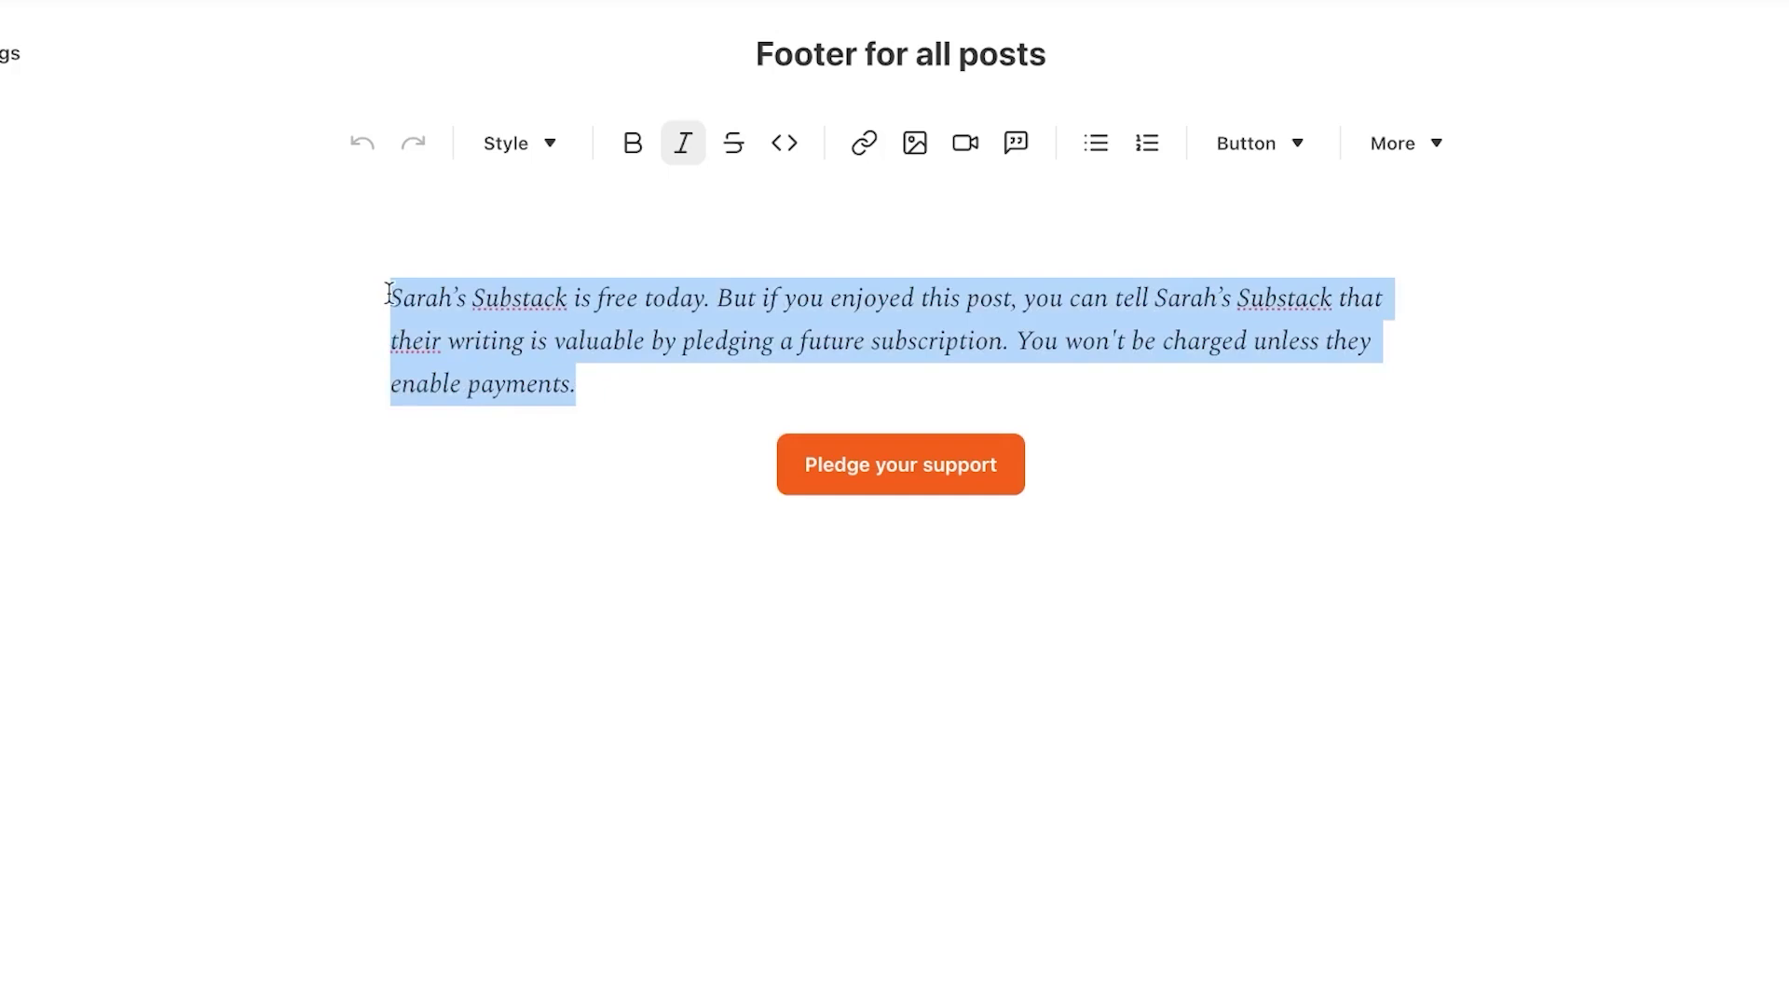
pyautogui.click(643, 398)
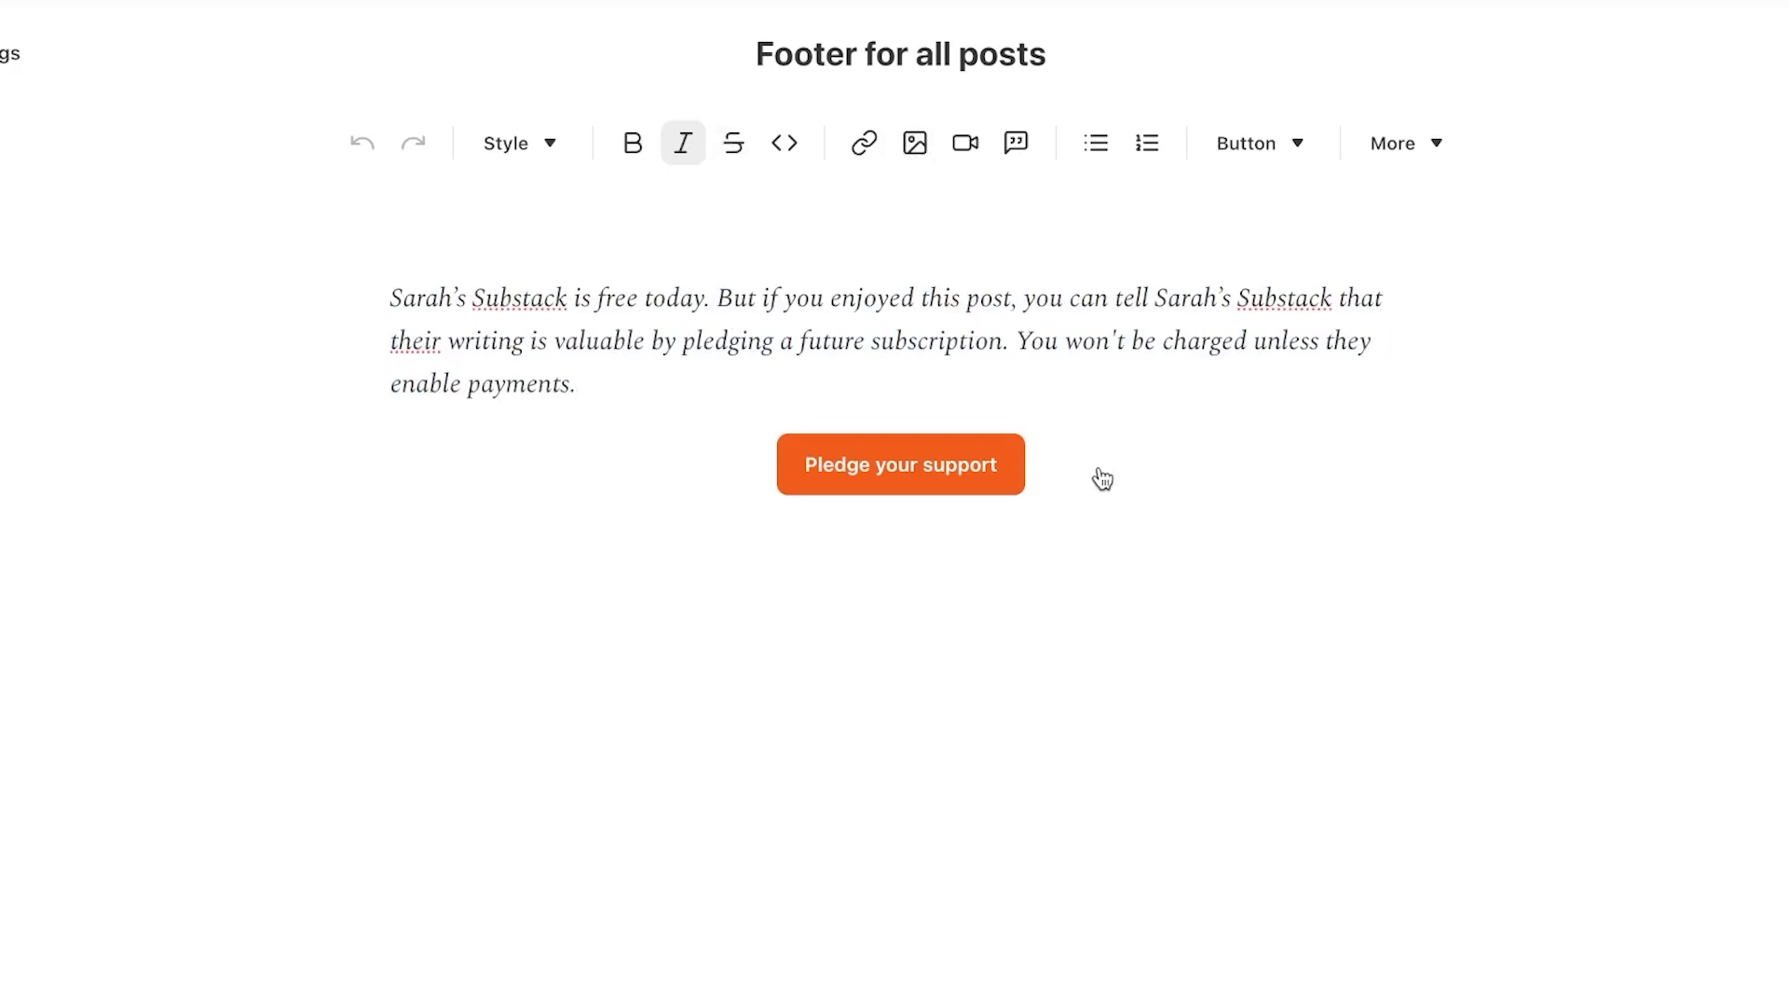
pyautogui.click(1290, 143)
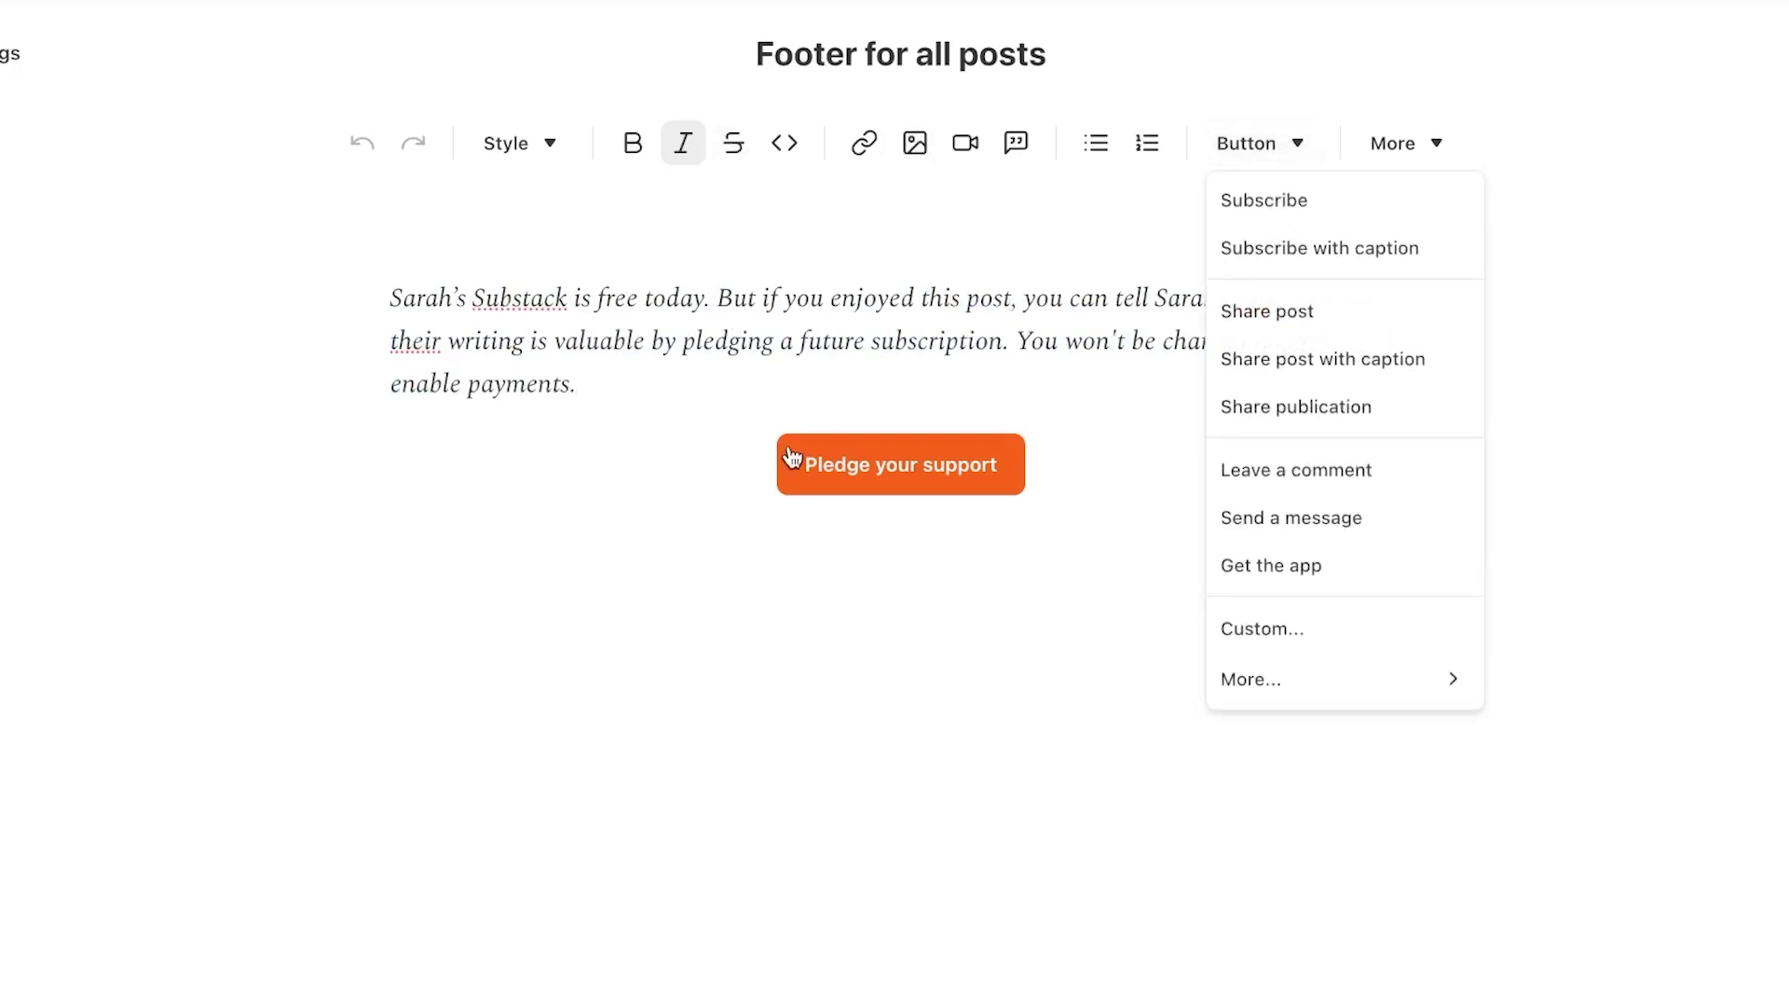
pyautogui.click(1292, 314)
pyautogui.click(1279, 157)
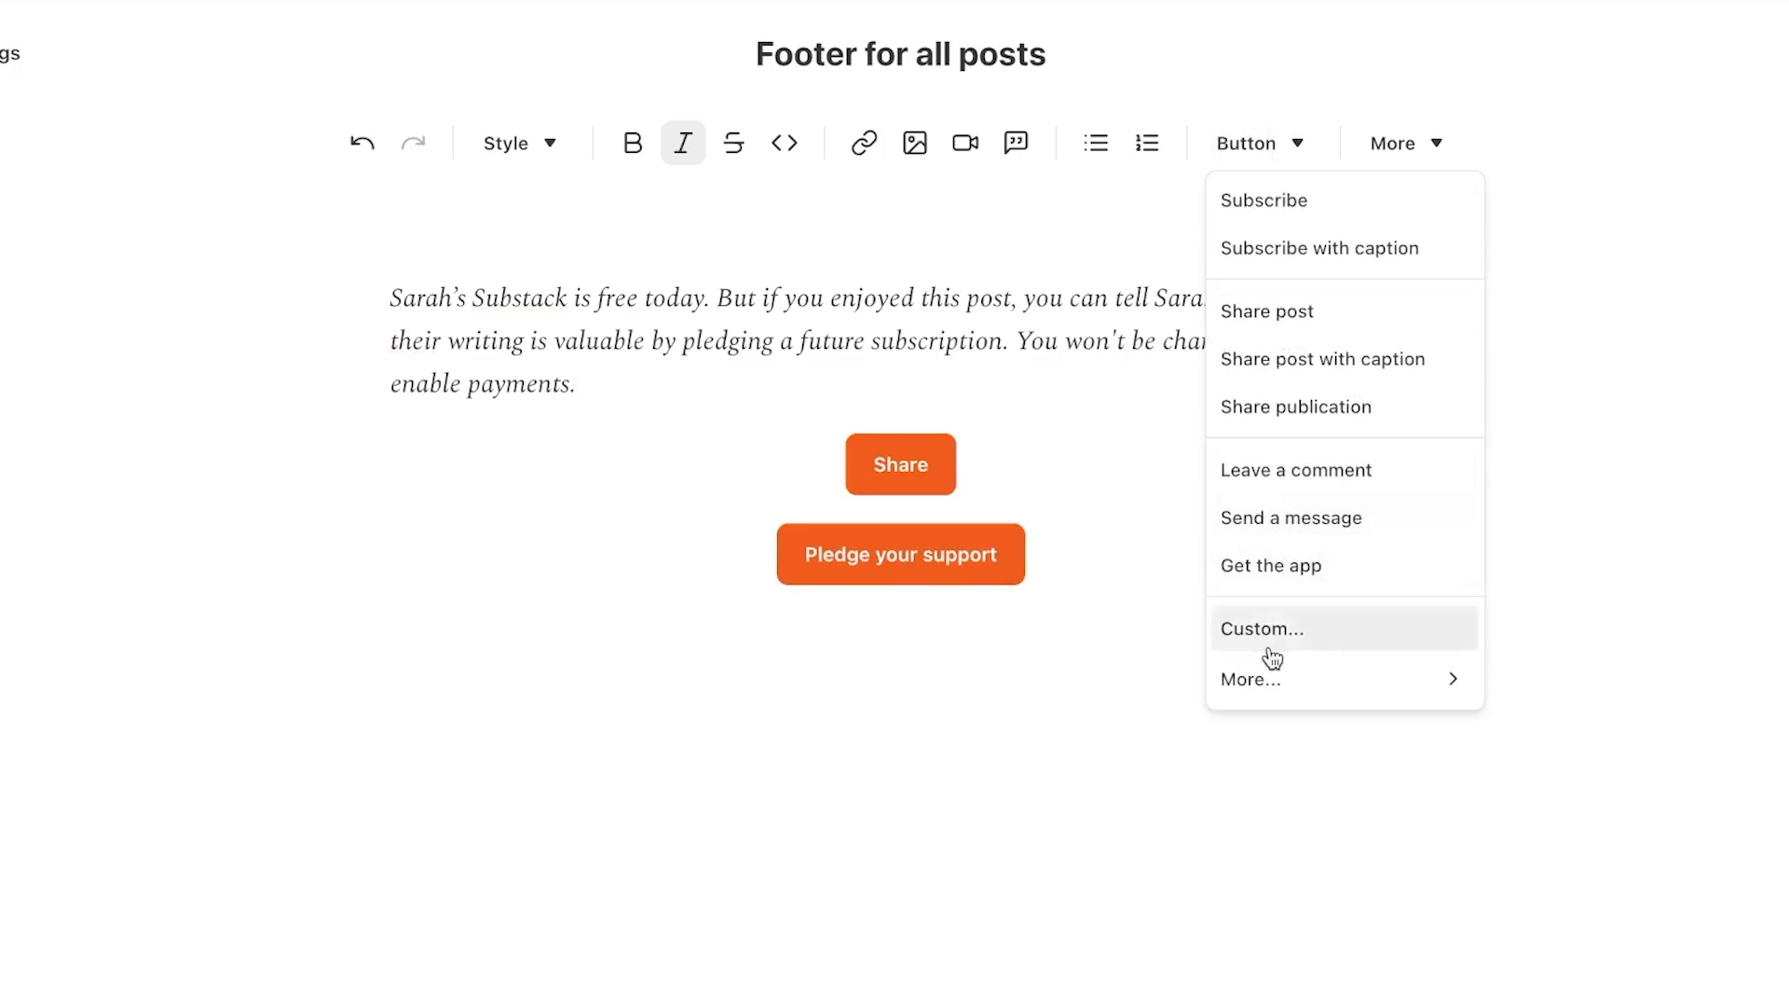
pyautogui.click(1258, 211)
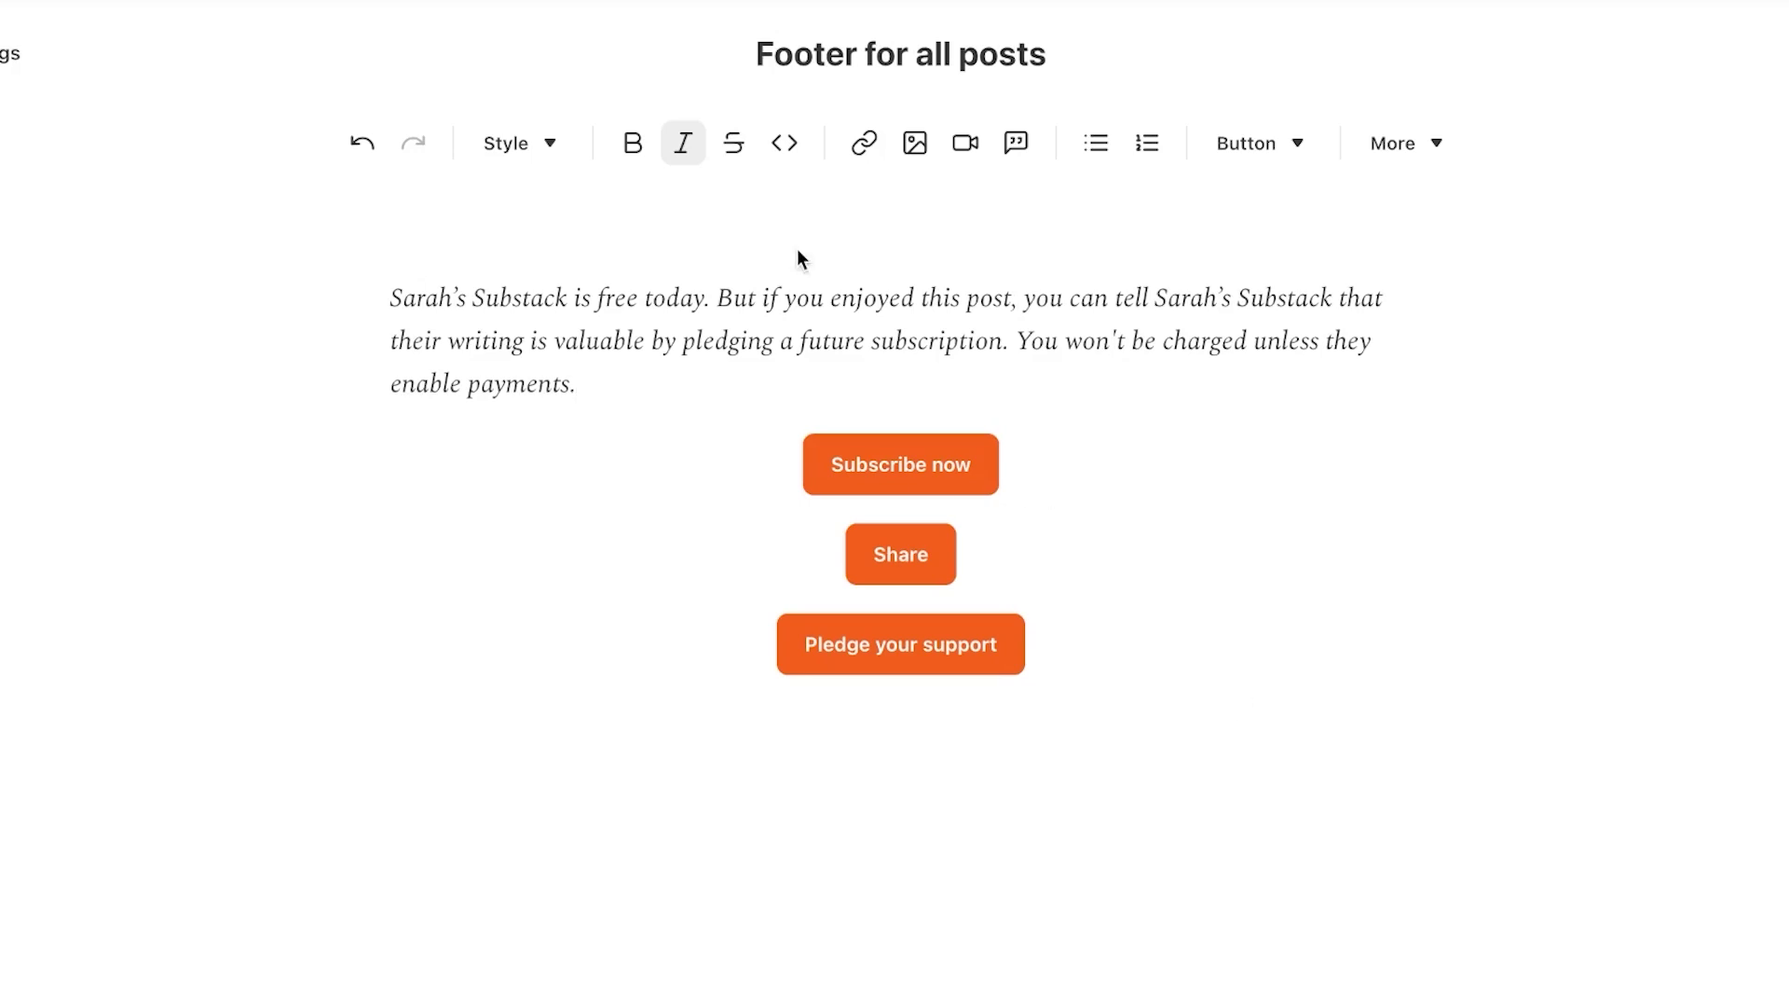
pyautogui.press('Escape')
pyautogui.scroll(-8, 798, 562)
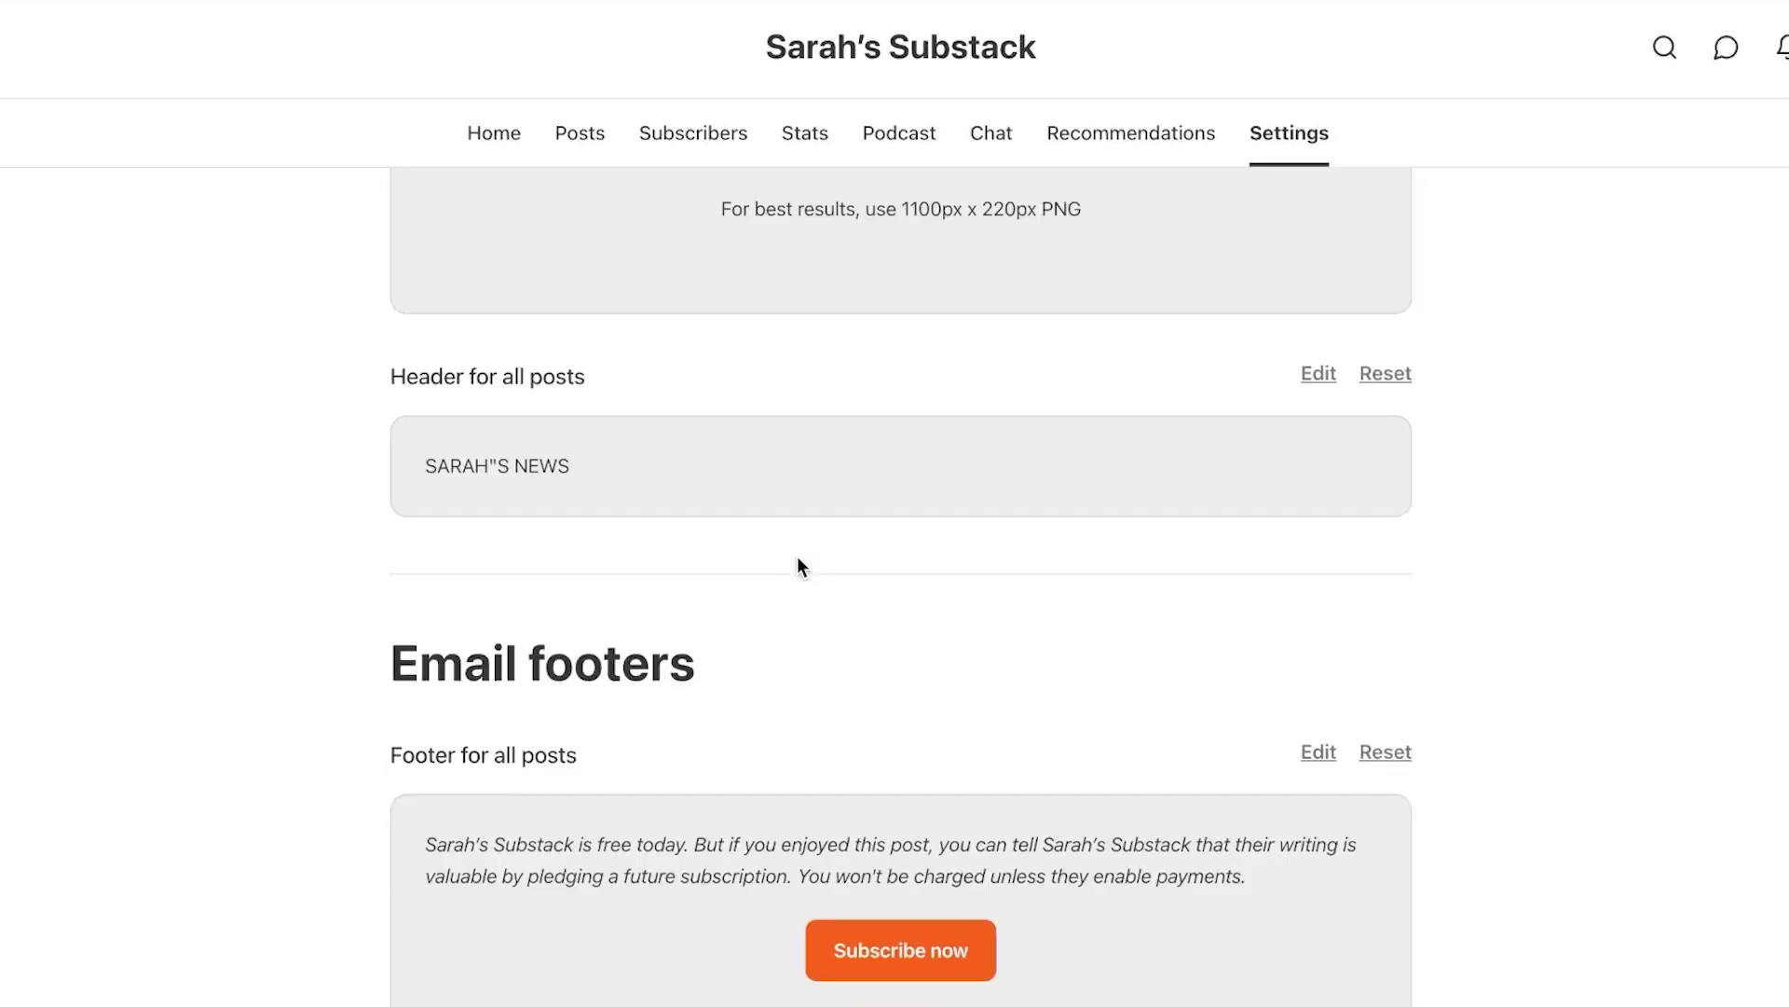
pyautogui.scroll(8, 799, 566)
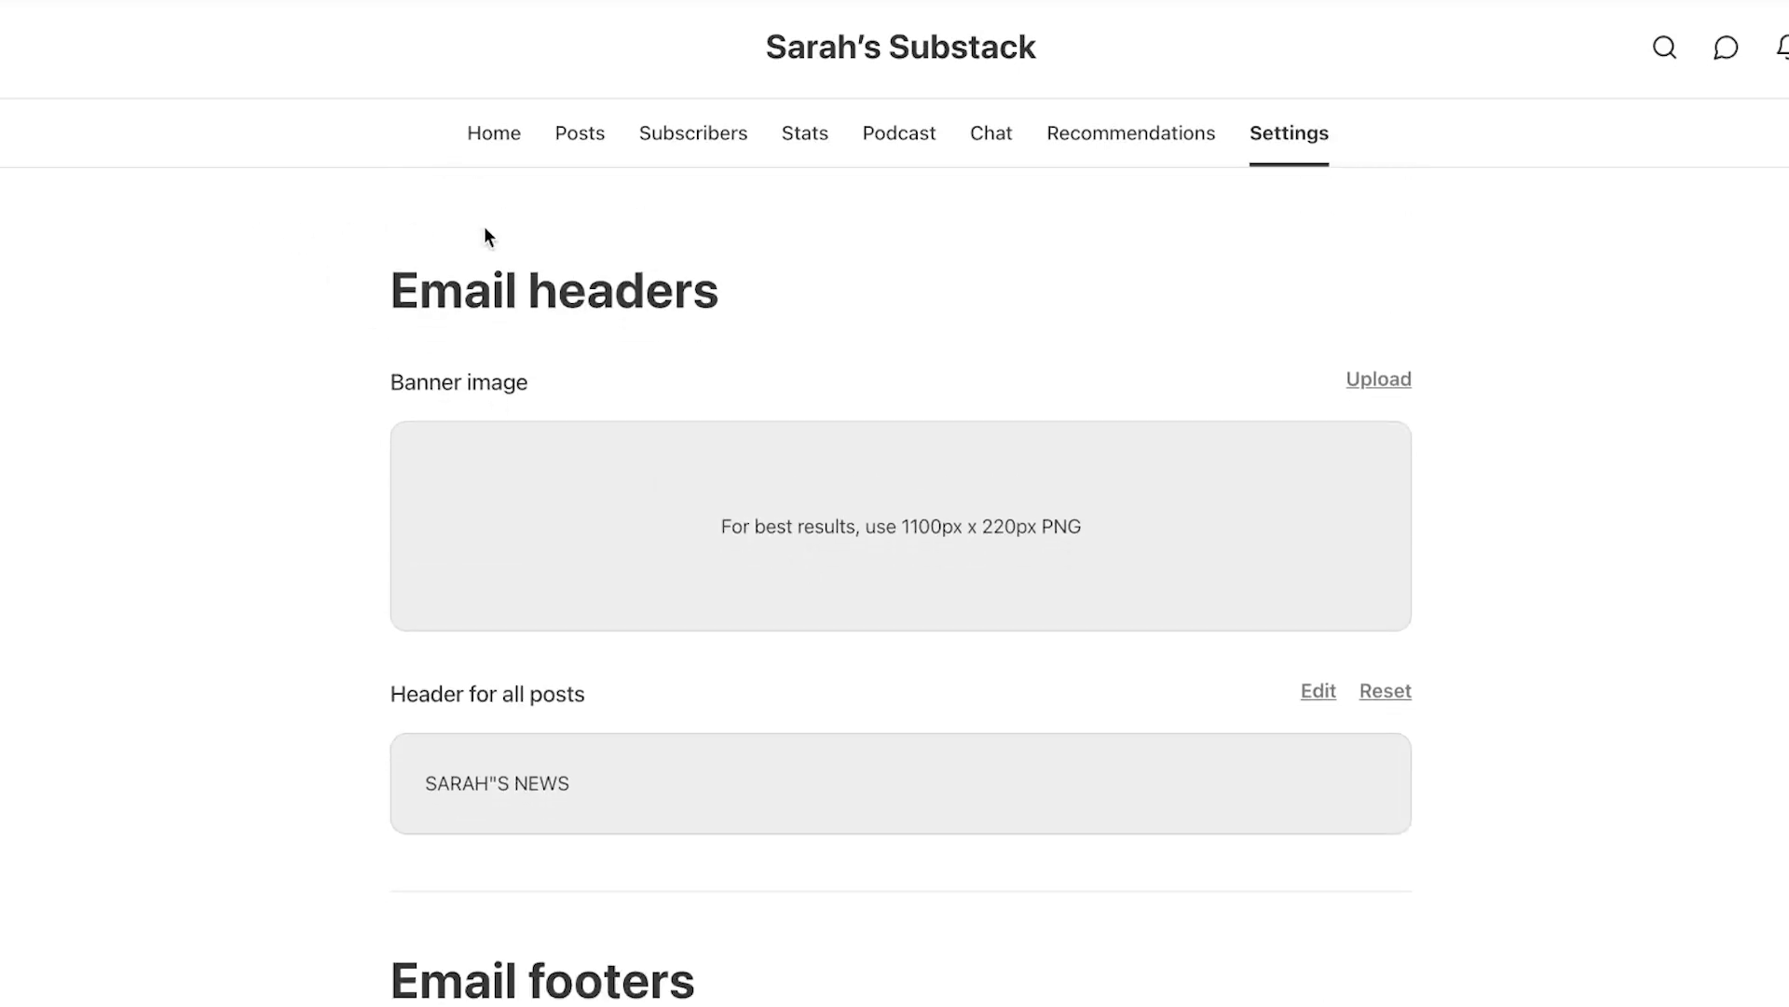
# Start a new text post from the dashboard home
pyautogui.click(511, 149)
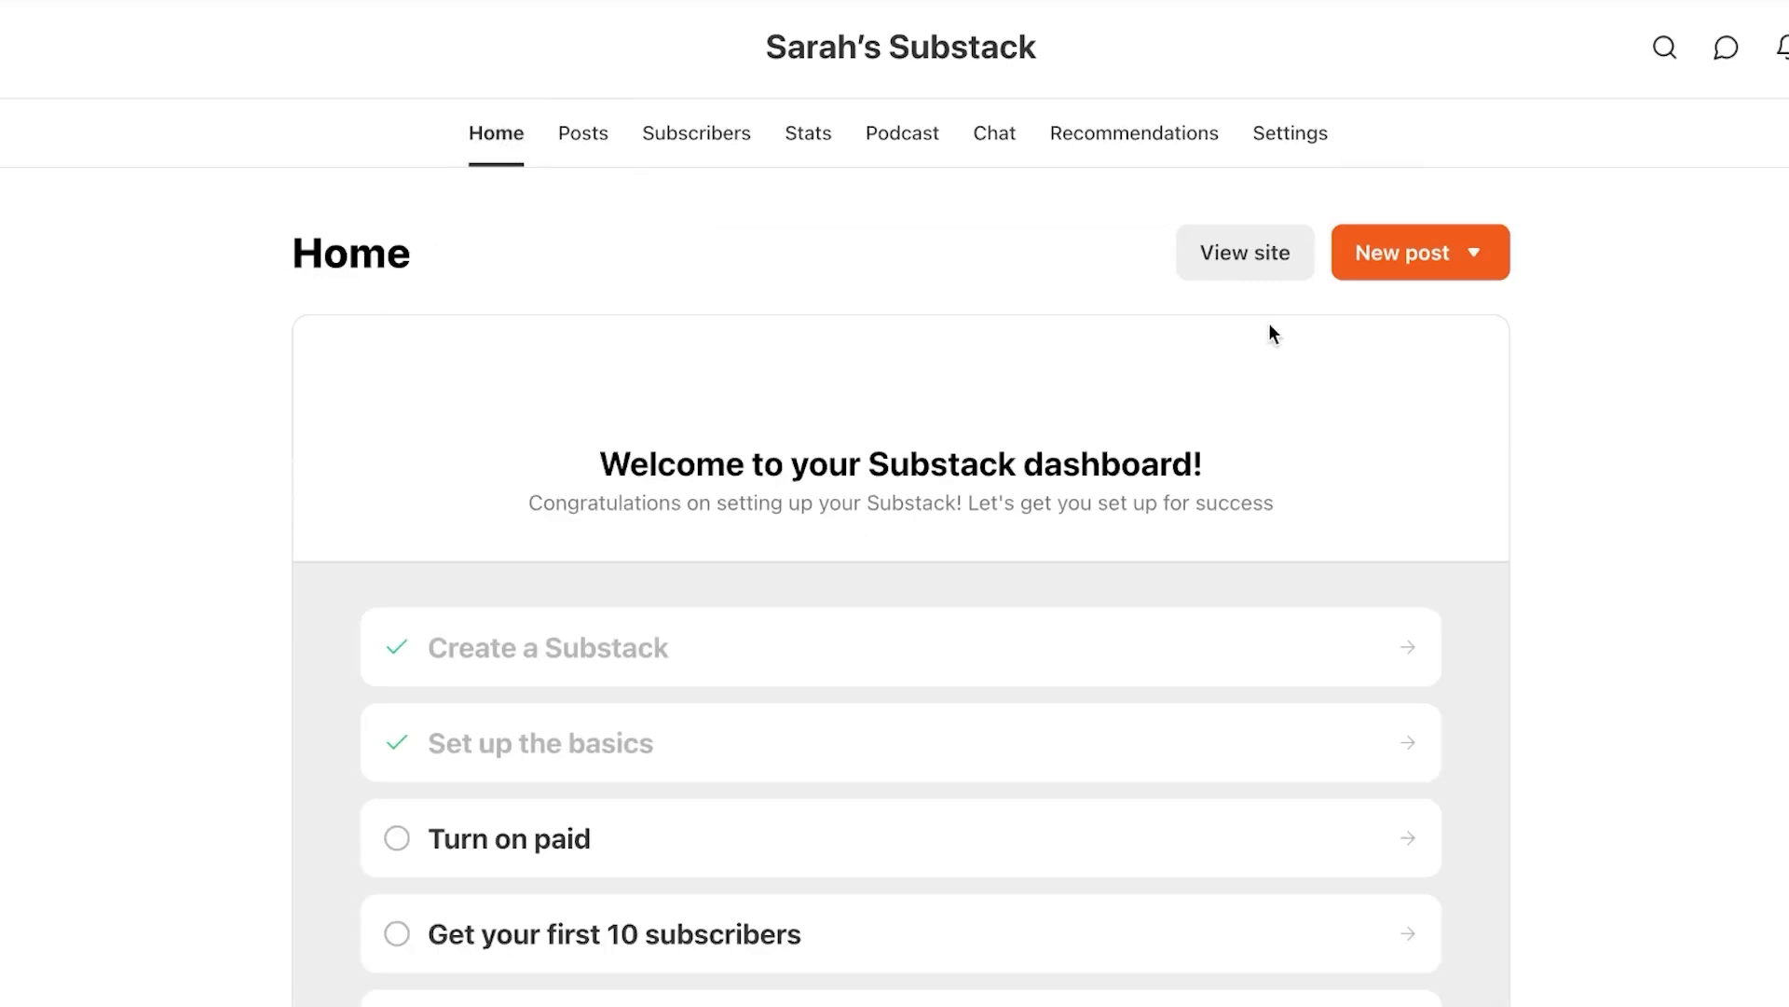
pyautogui.click(1480, 253)
pyautogui.click(1385, 333)
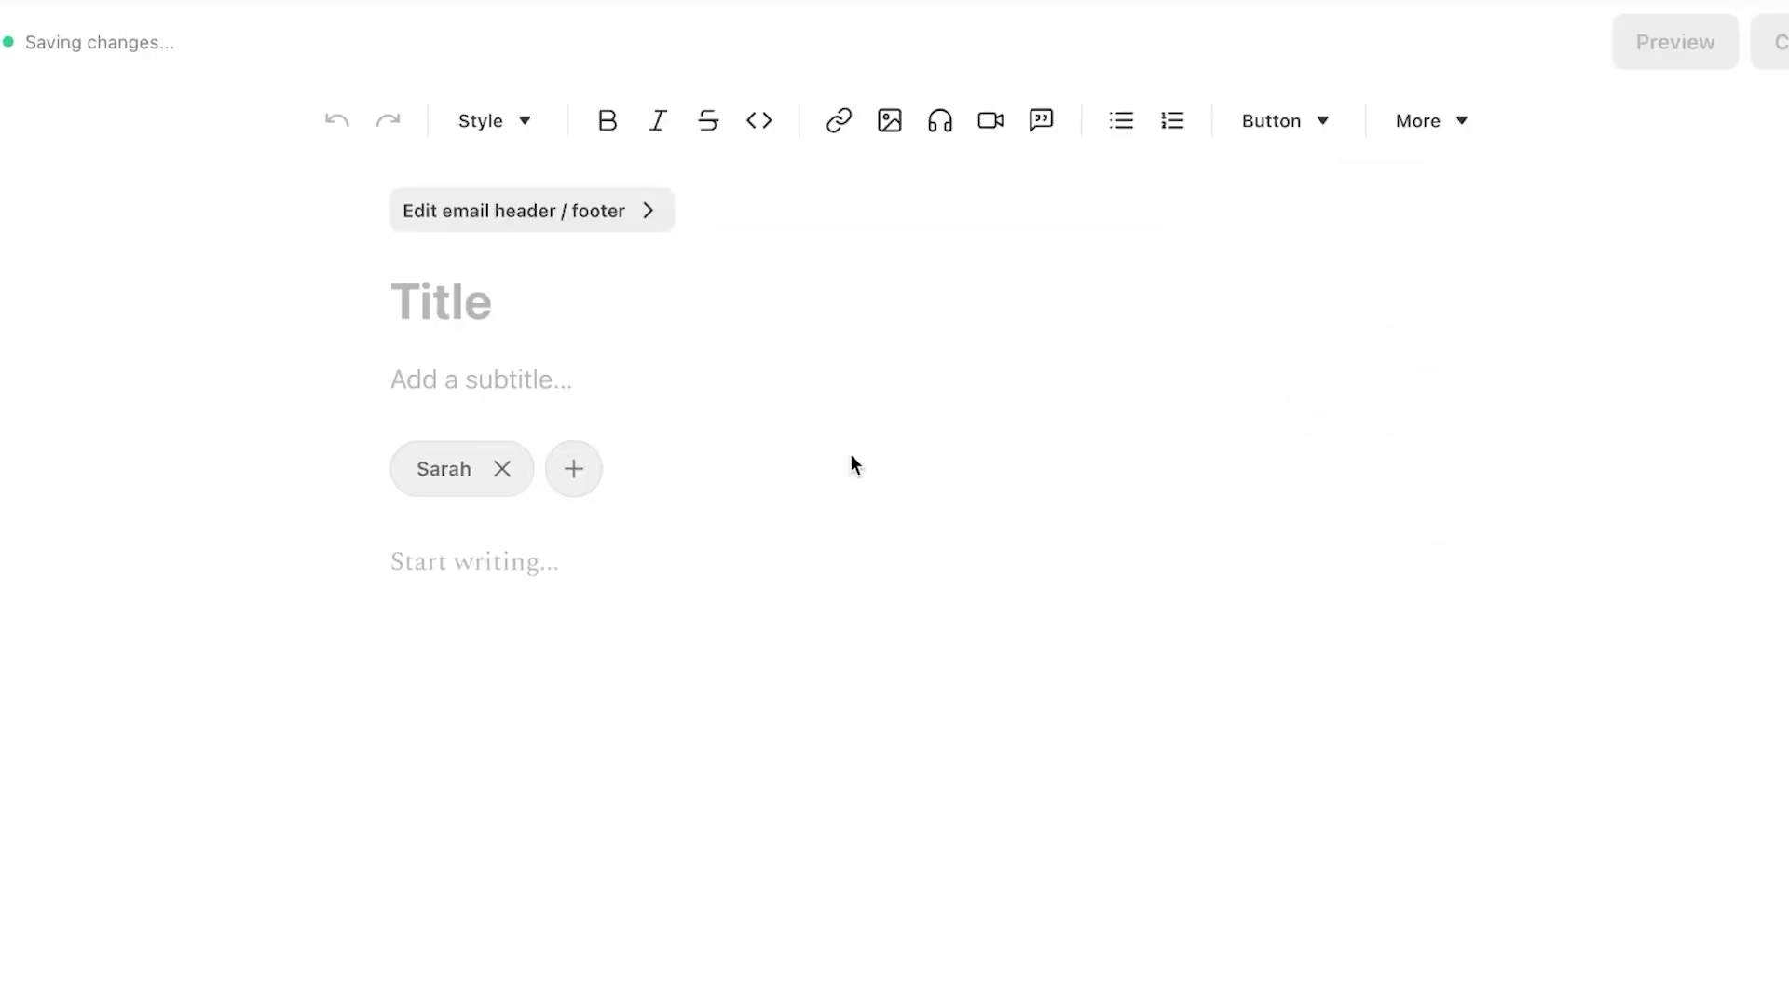
# Title the draft FASHION TEST NEWSLETTER with subtitle EVERYTHING YOU NEED TO KNOW ABOUT FASHION
pyautogui.click(439, 308)
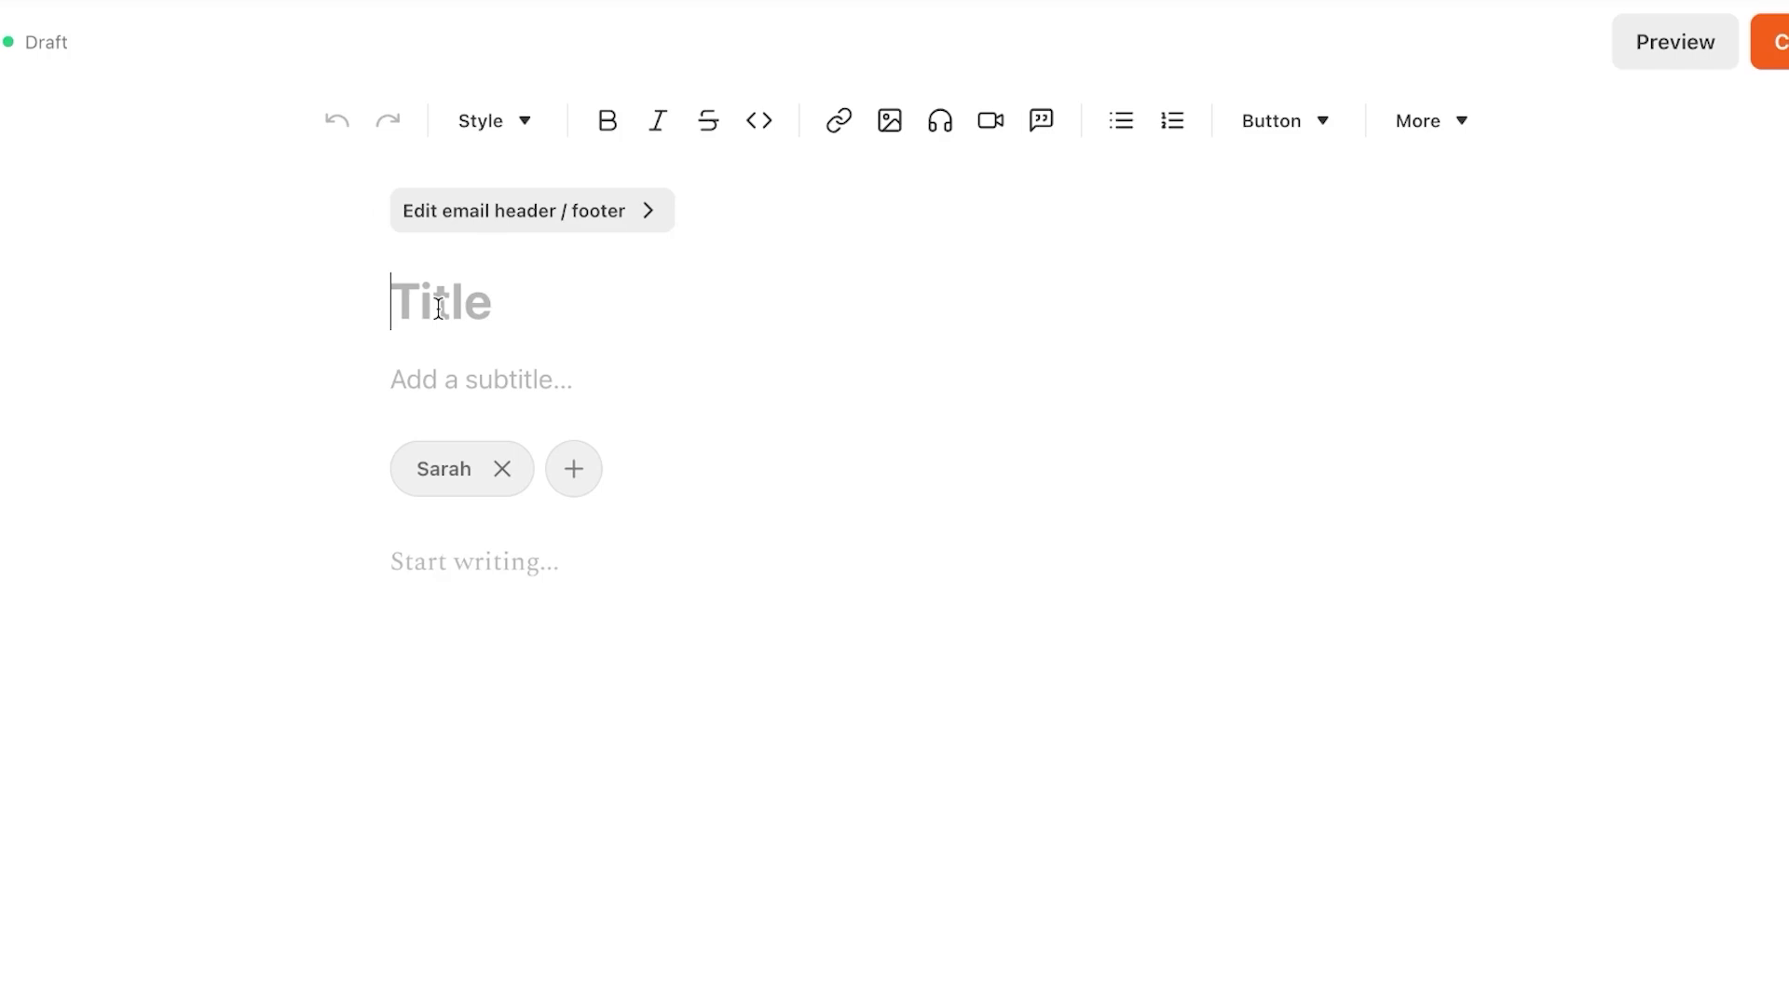
pyautogui.click(439, 308)
pyautogui.write('FASH')
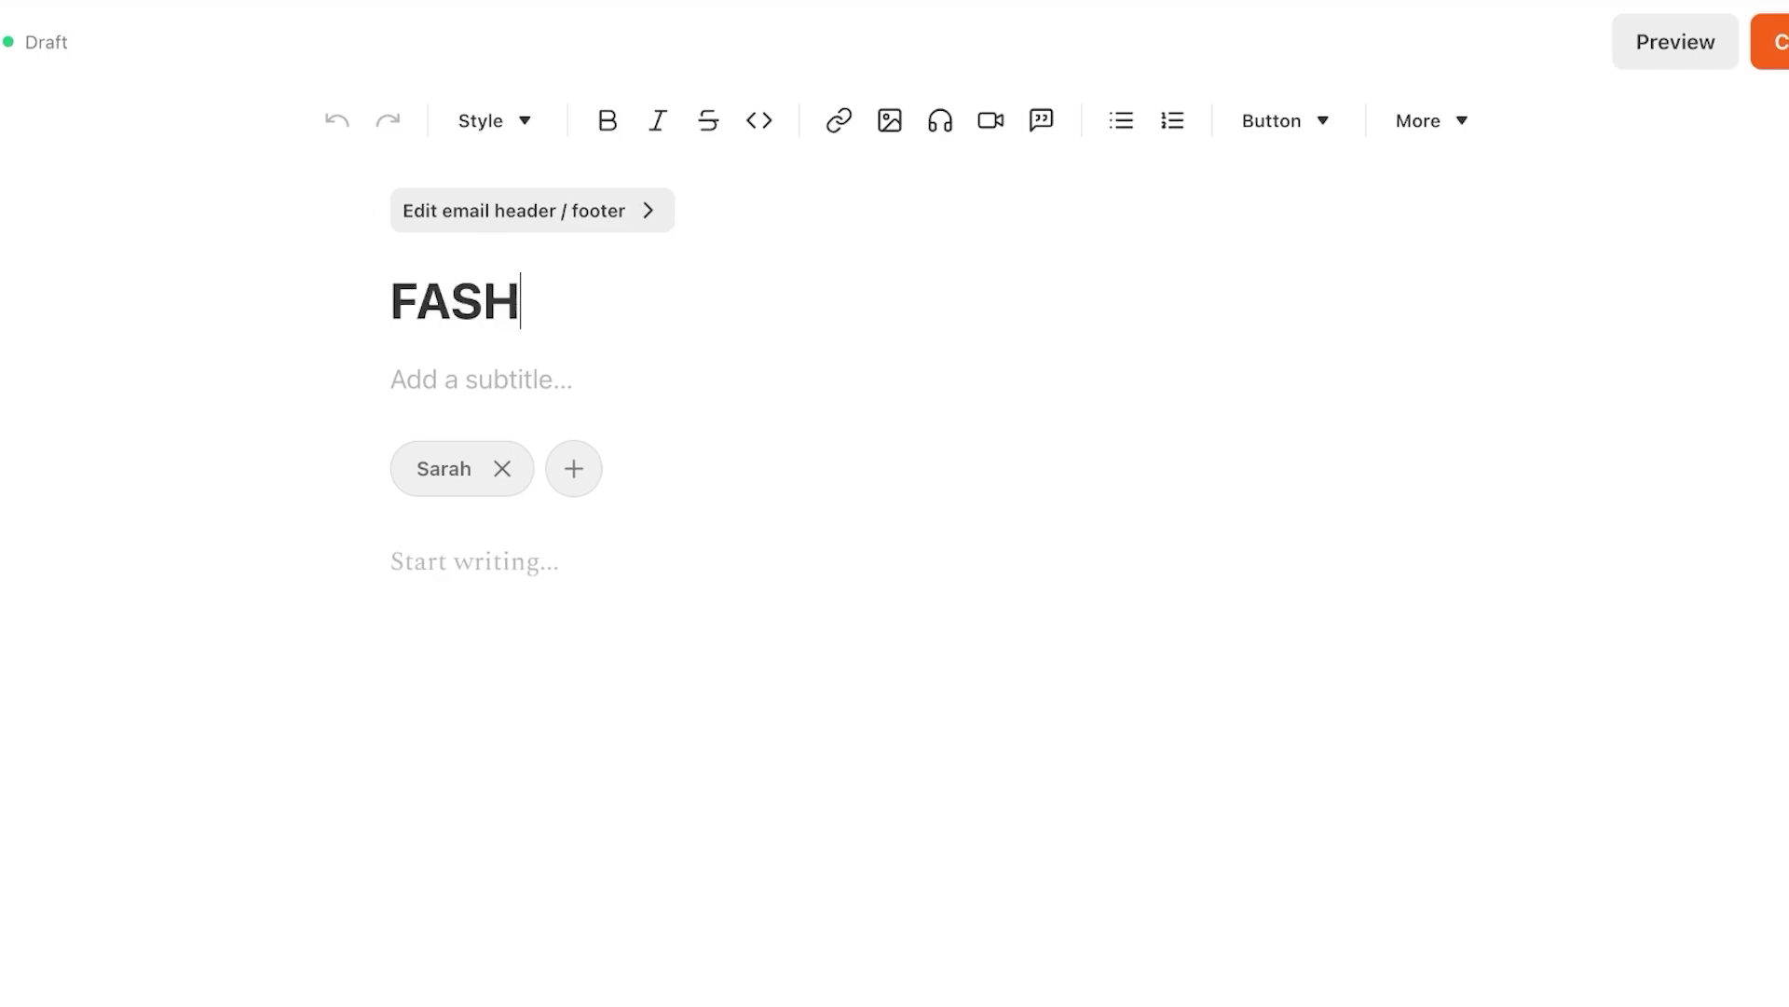
pyautogui.write('ION TEST ')
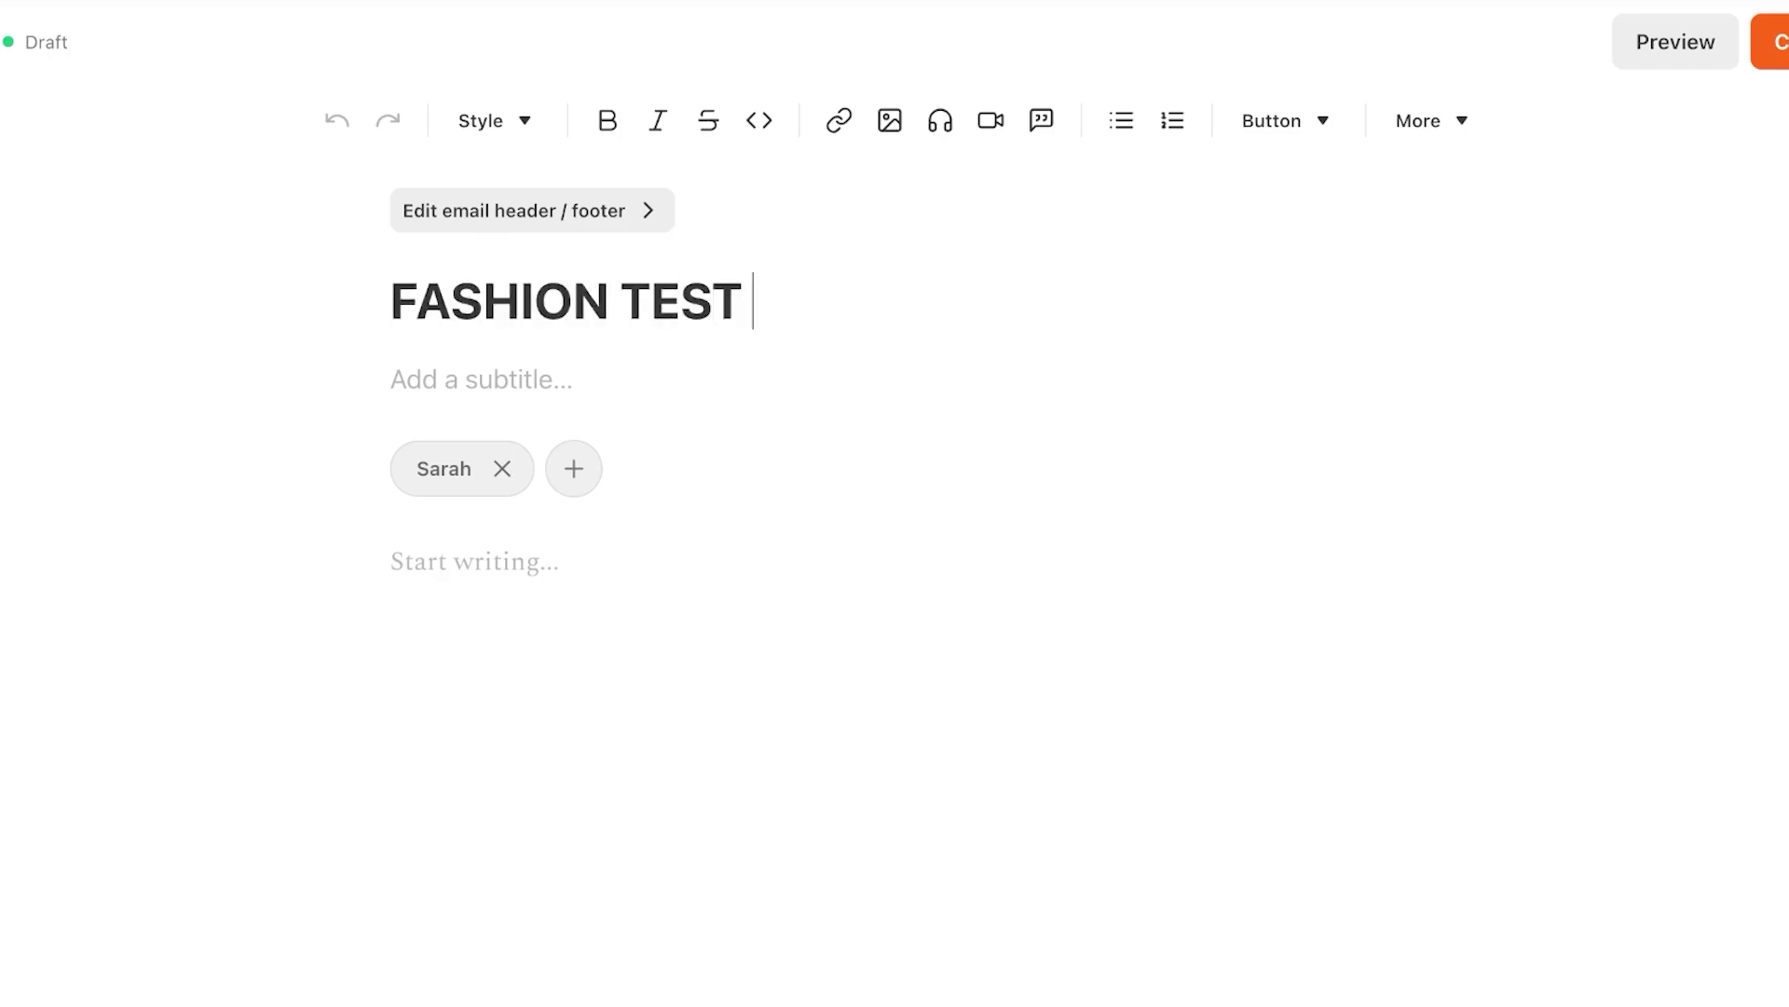
pyautogui.write('NEWSLETTER')
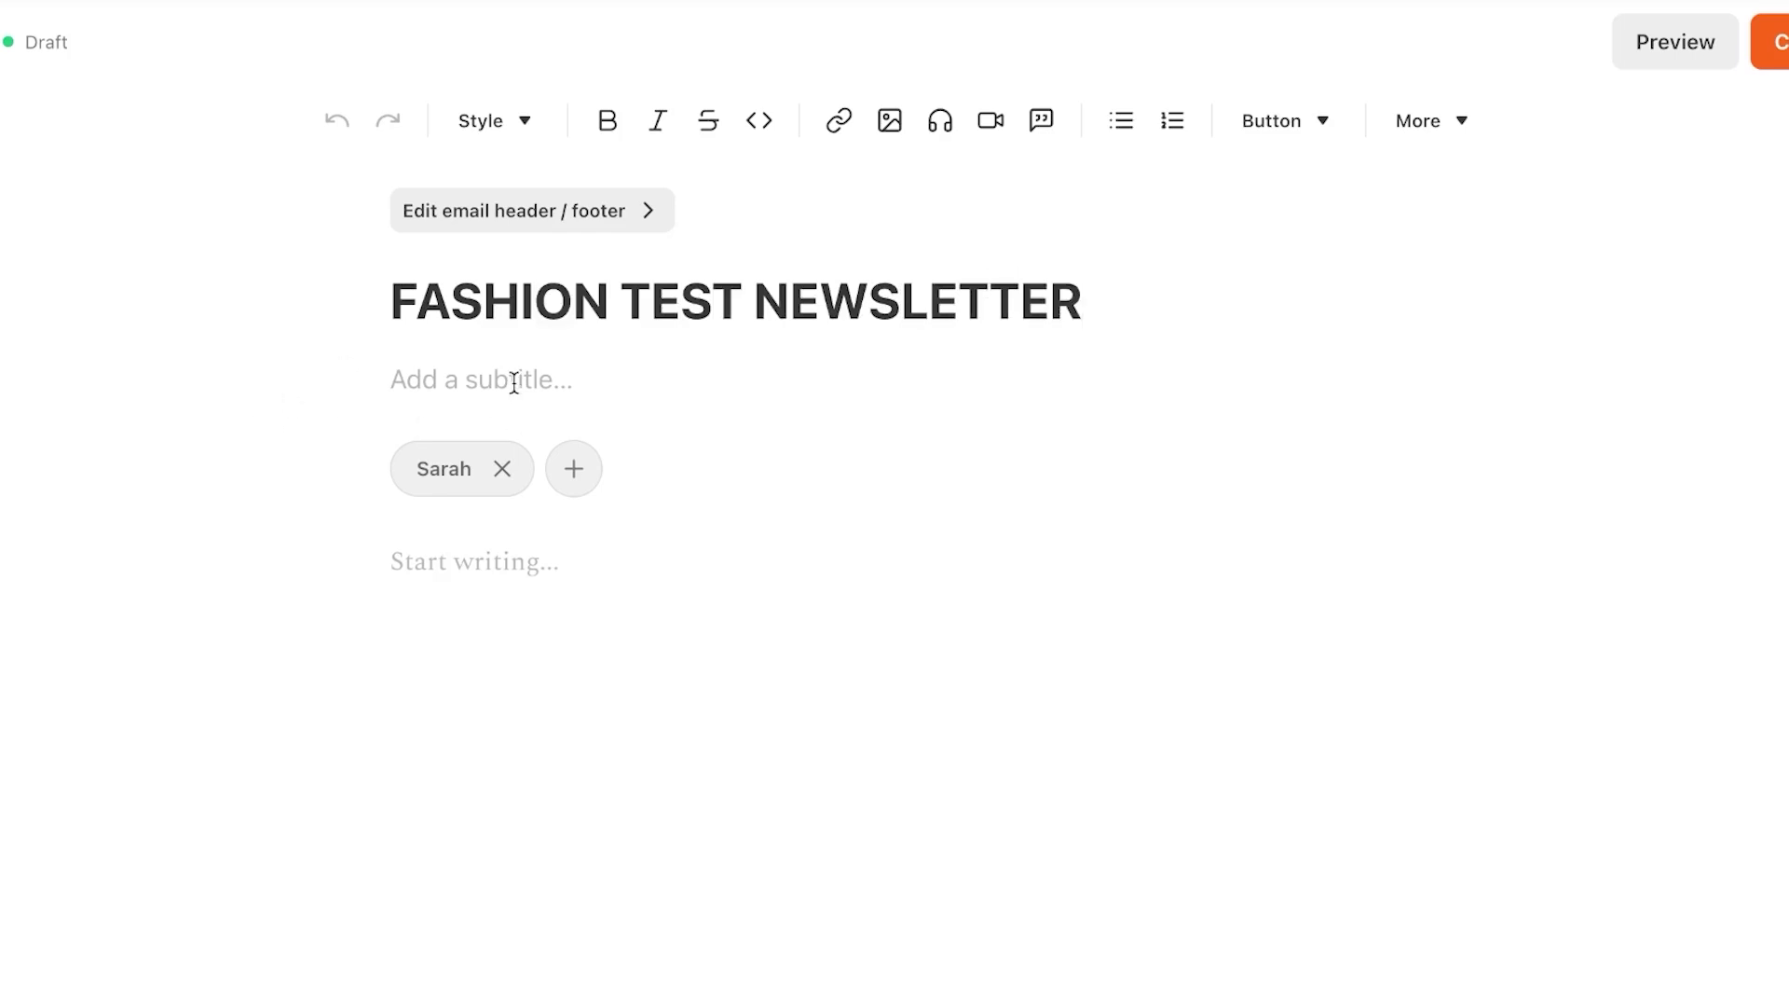
pyautogui.write('E')
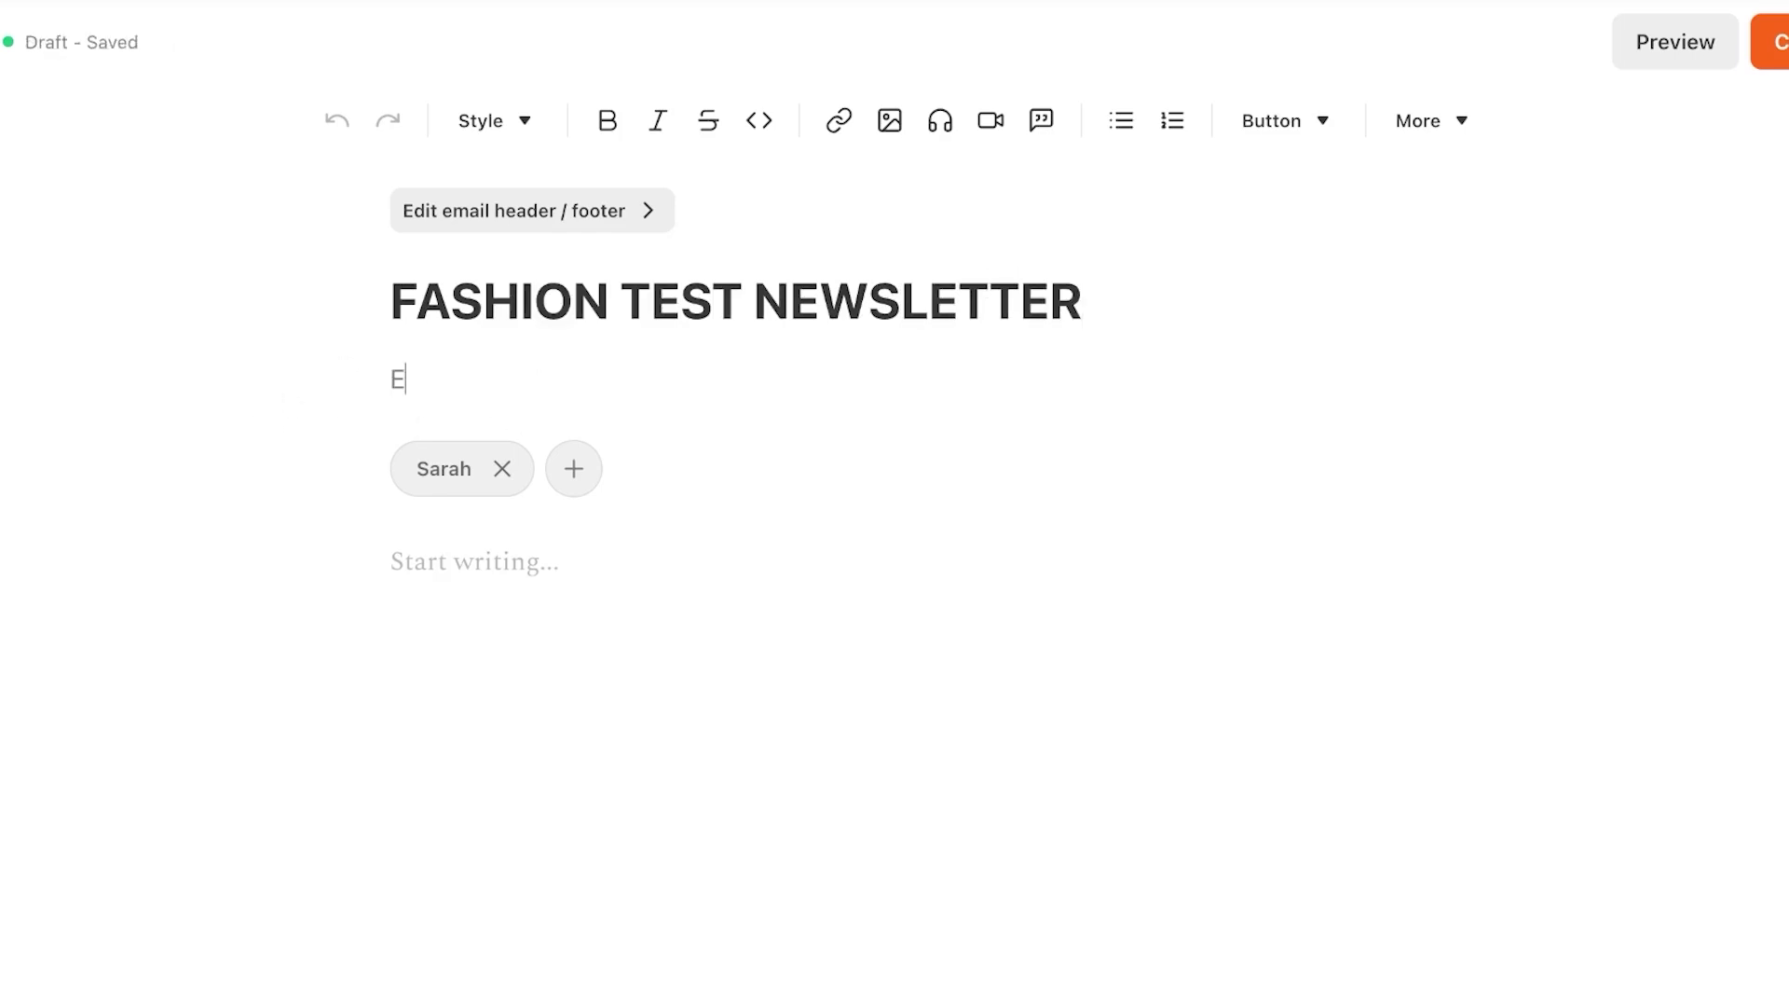
pyautogui.write('VERYTH')
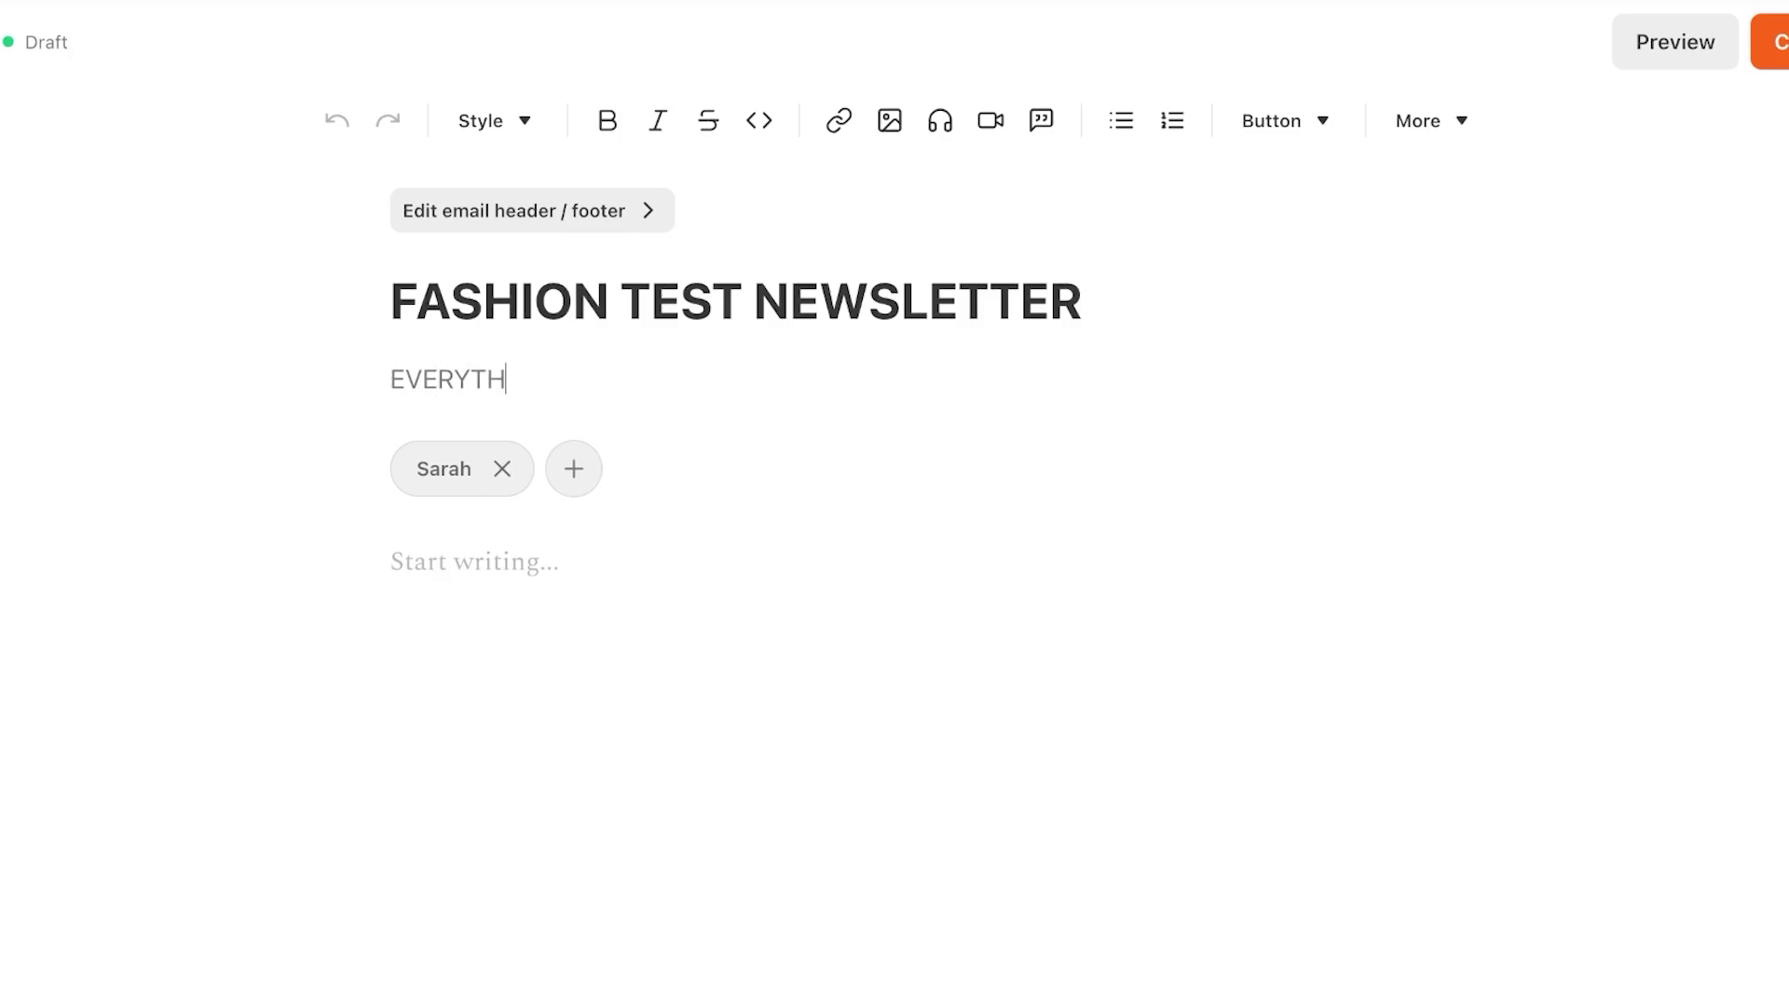
pyautogui.write('ING YOU NE')
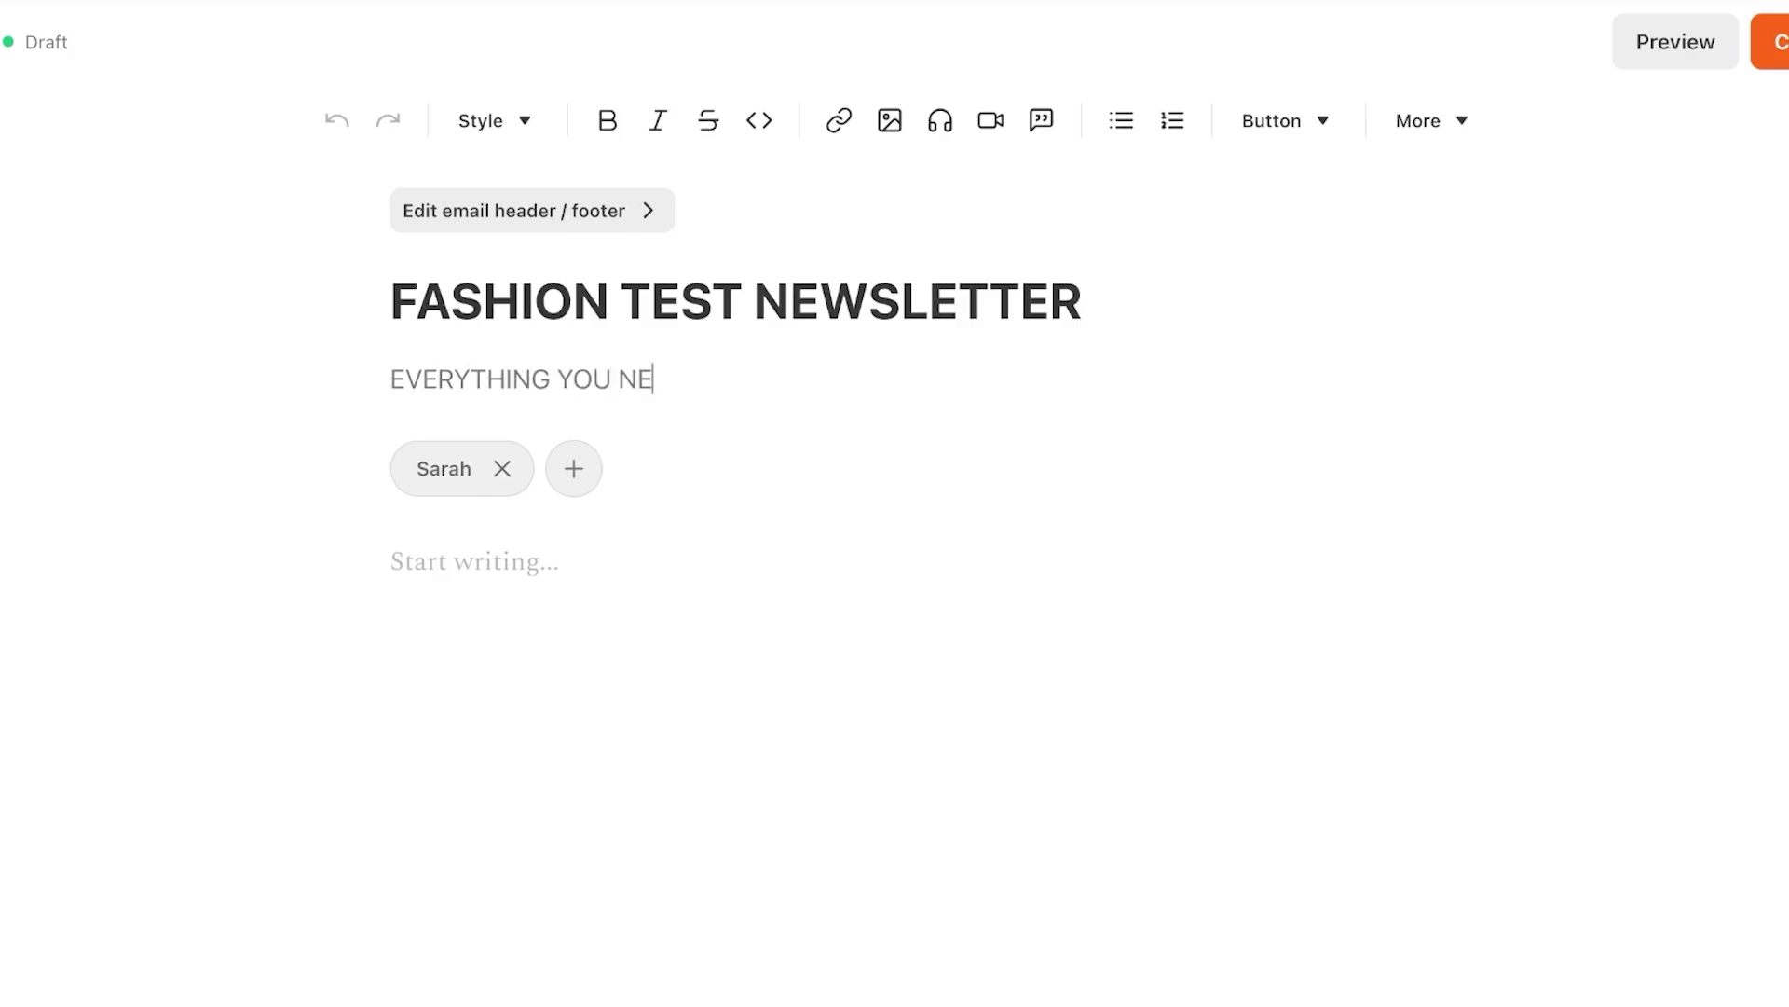
pyautogui.write('ED TO KNOW ABOUT FAS')
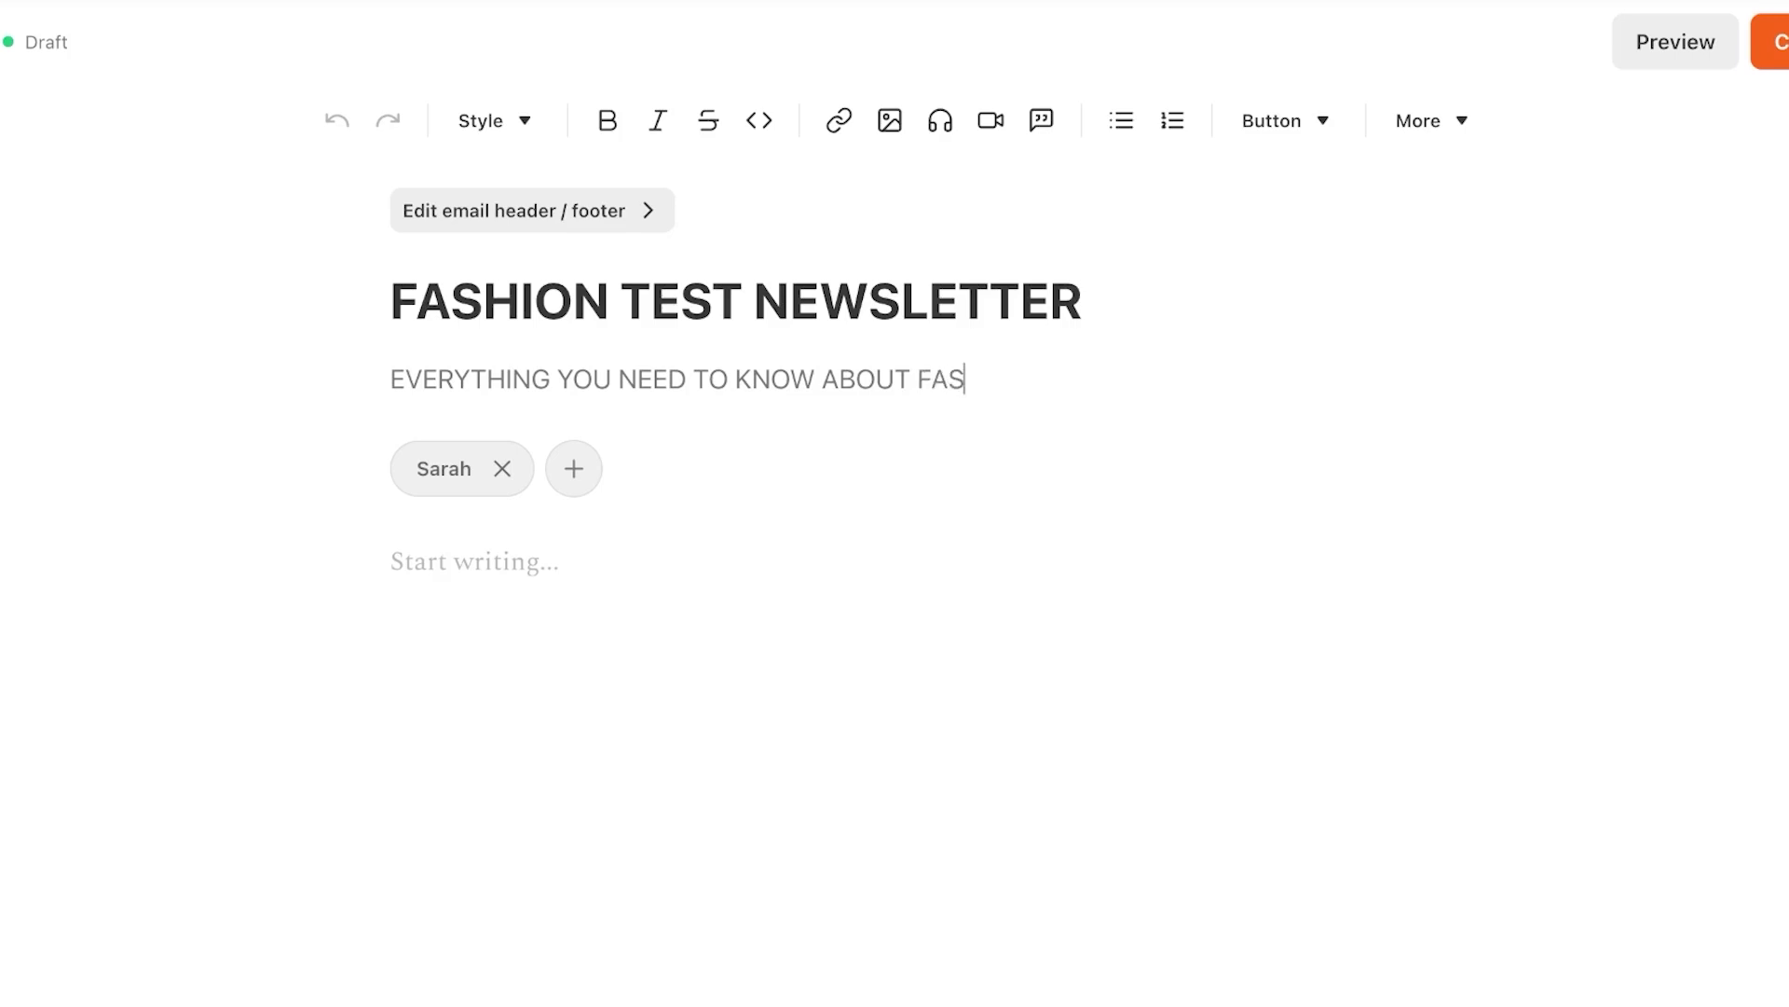
pyautogui.write('HION')
# Add a guest collaborator to the byline using their e-mail address
pyautogui.click(574, 469)
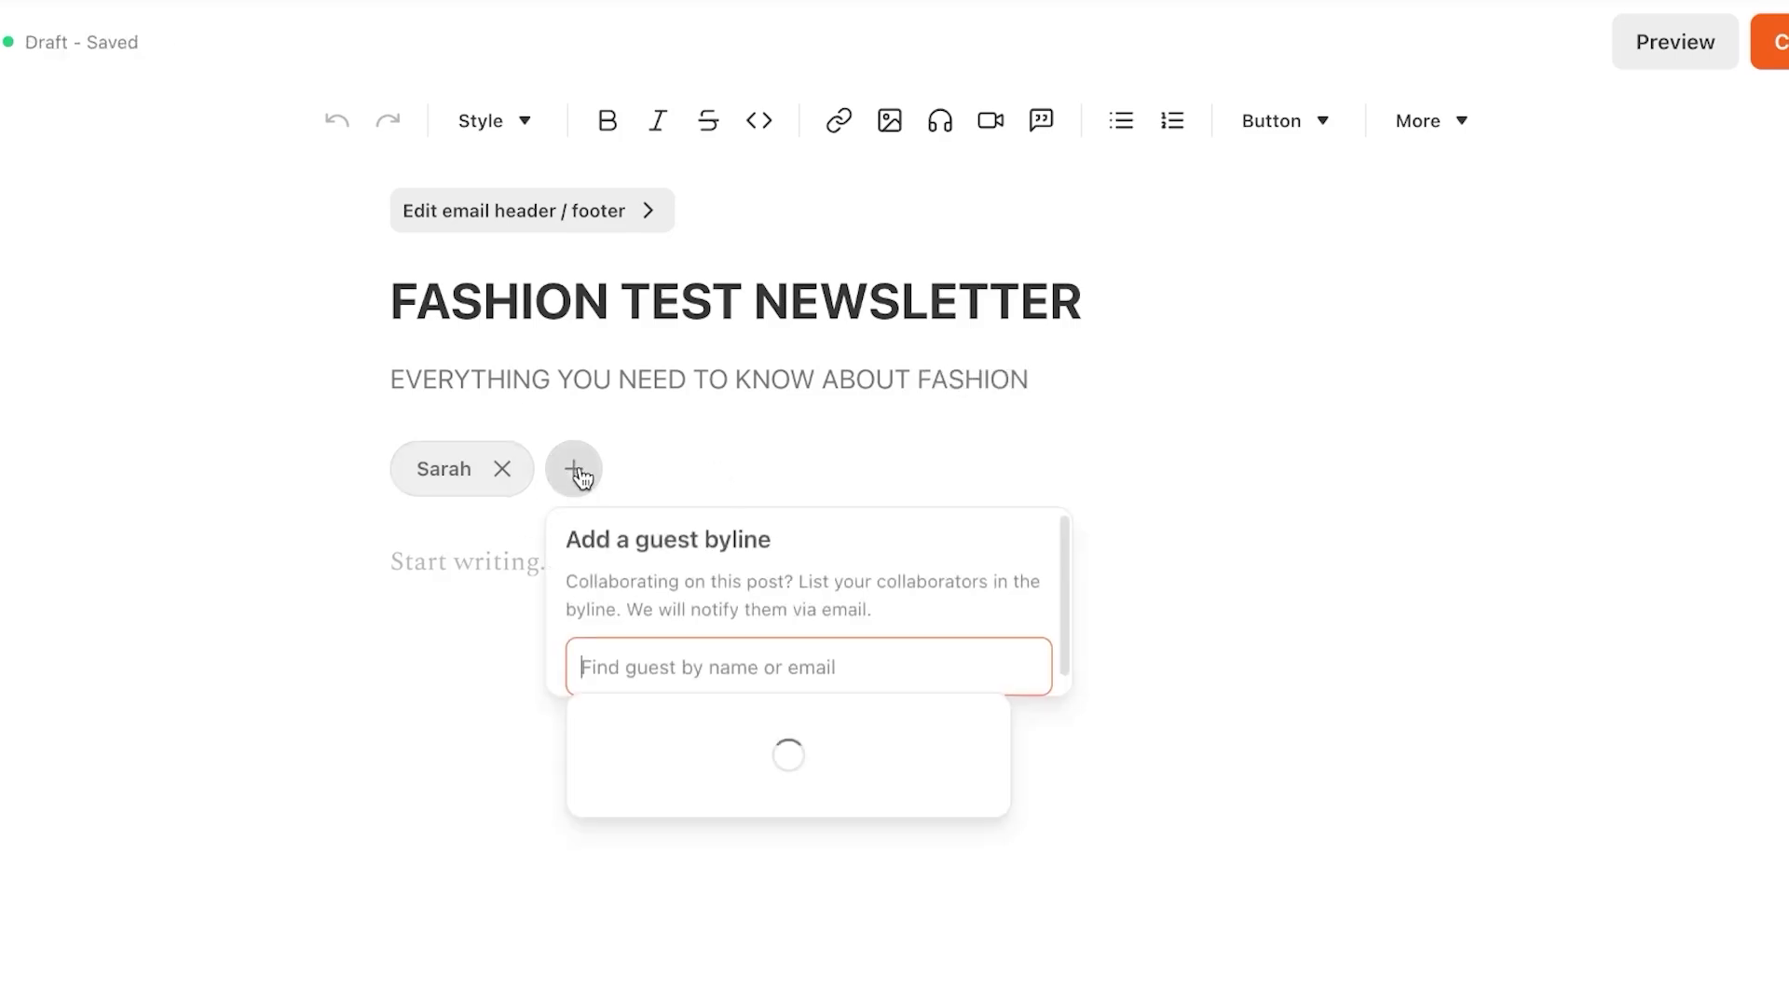
pyautogui.click(1285, 598)
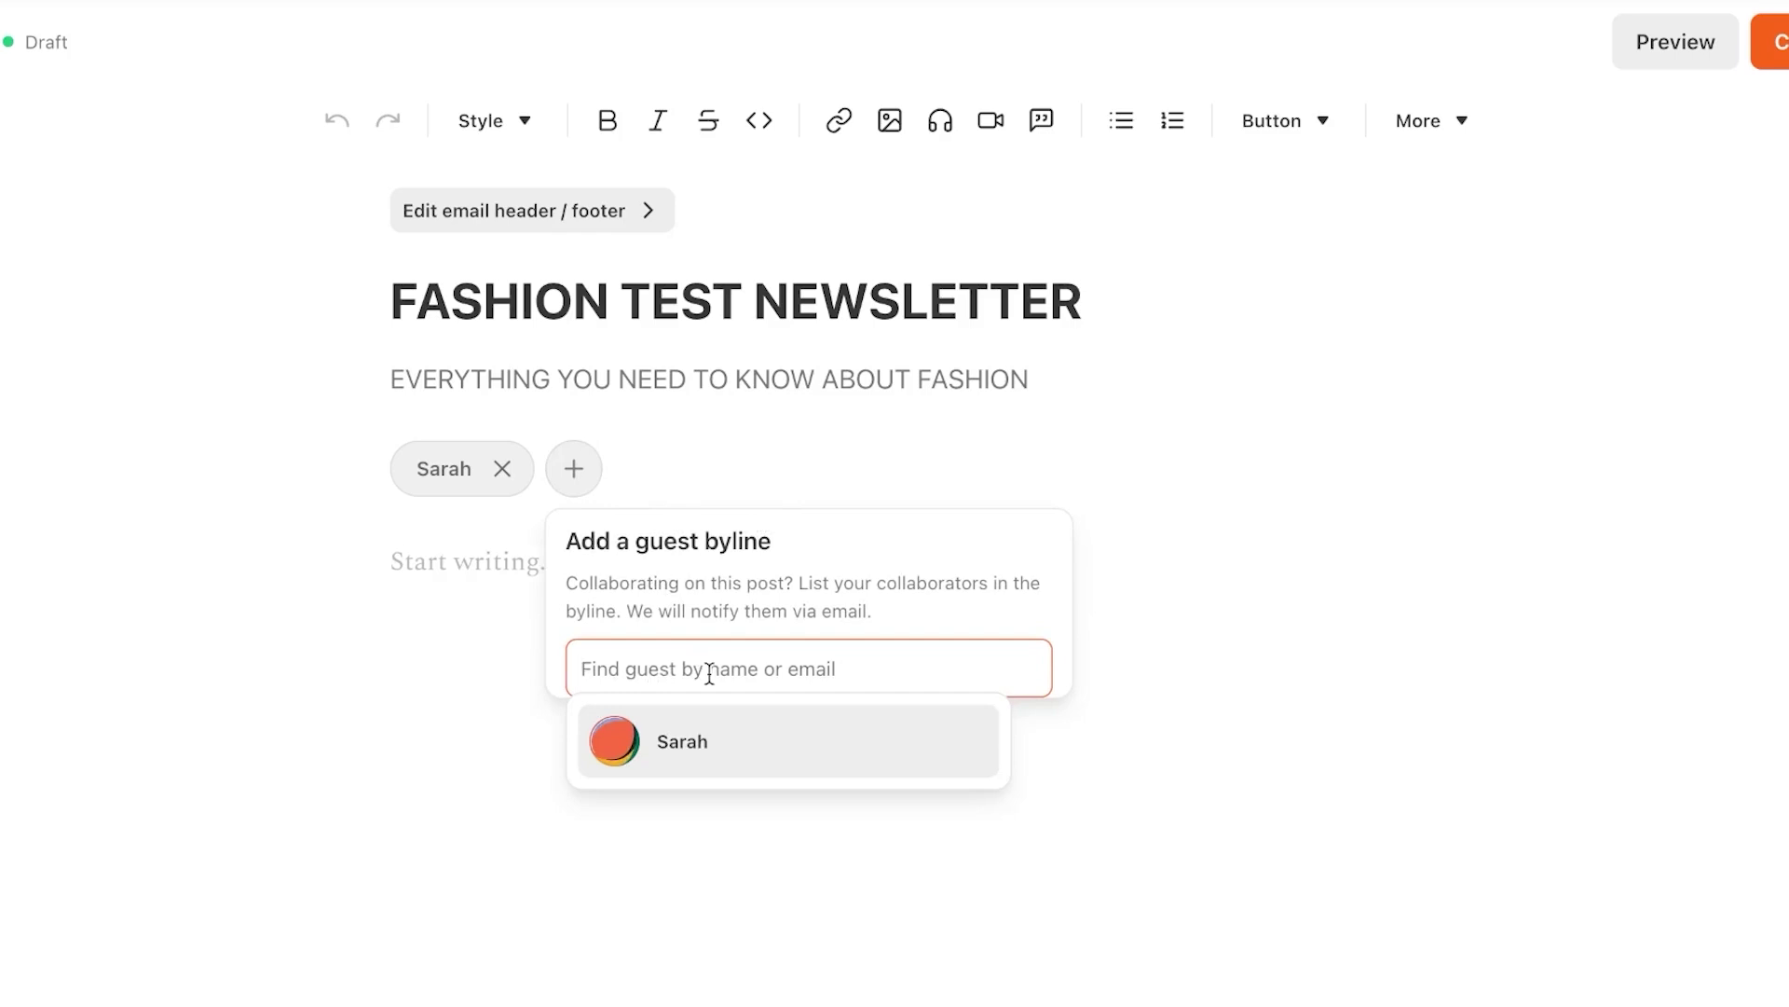
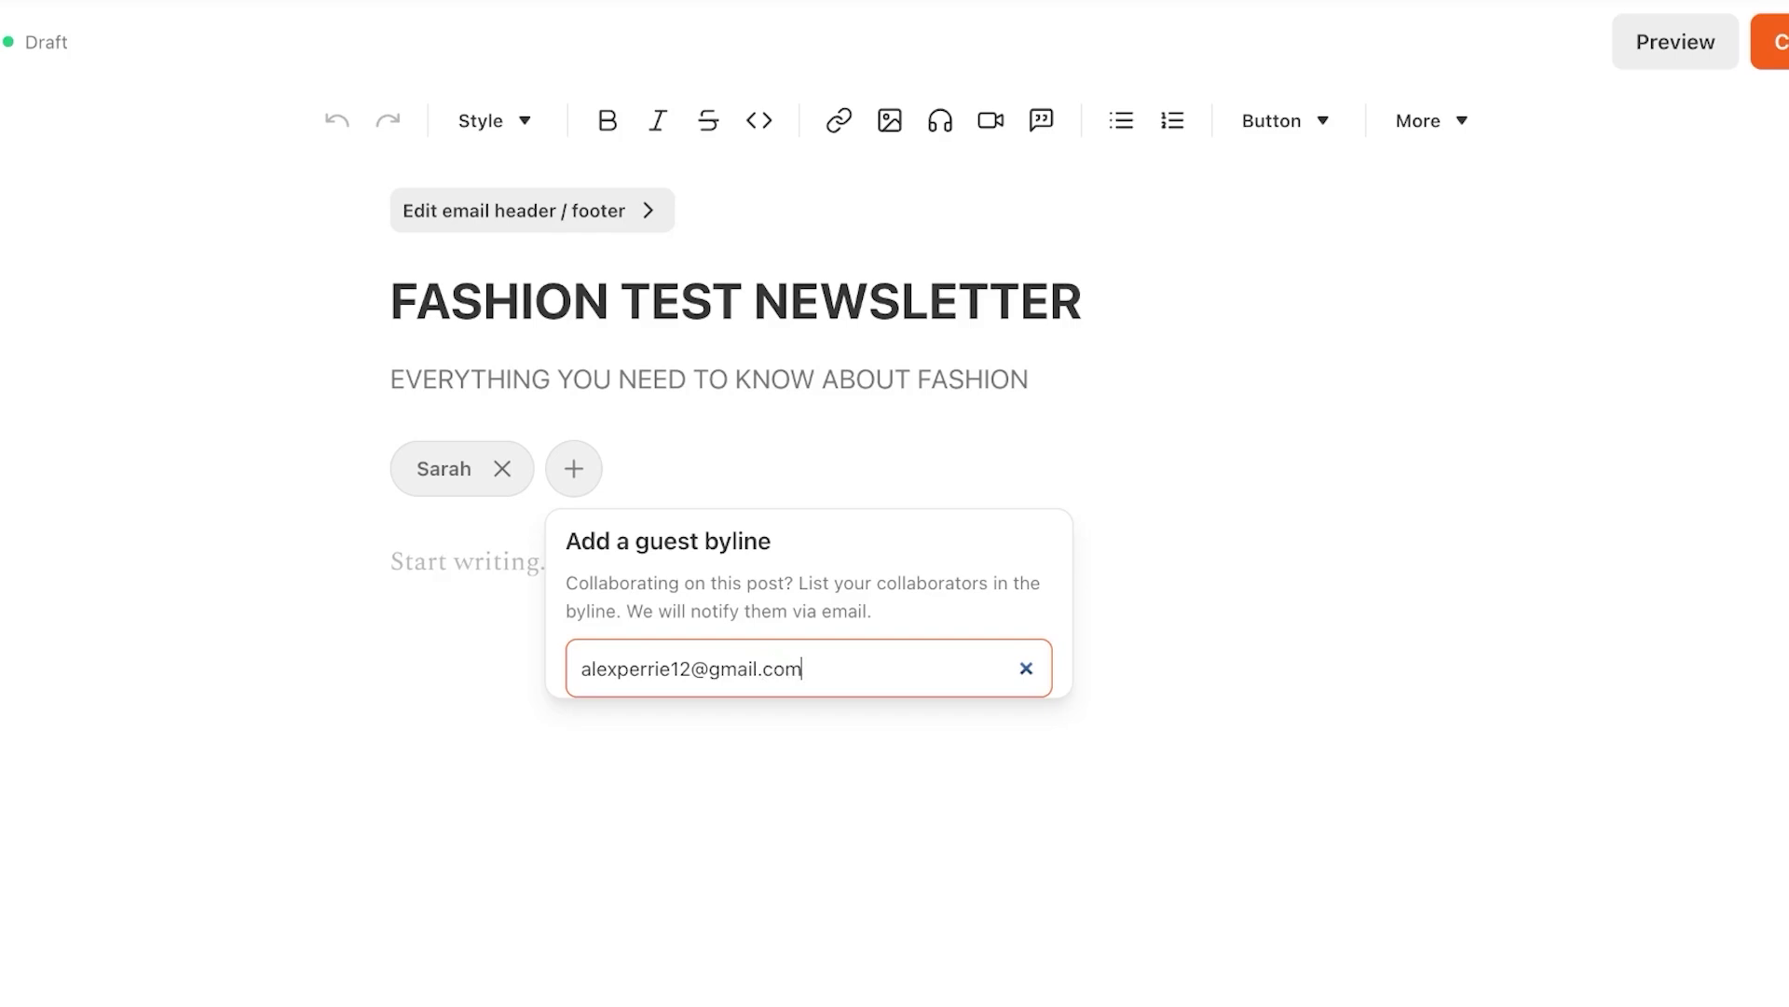
pyautogui.press('Return')
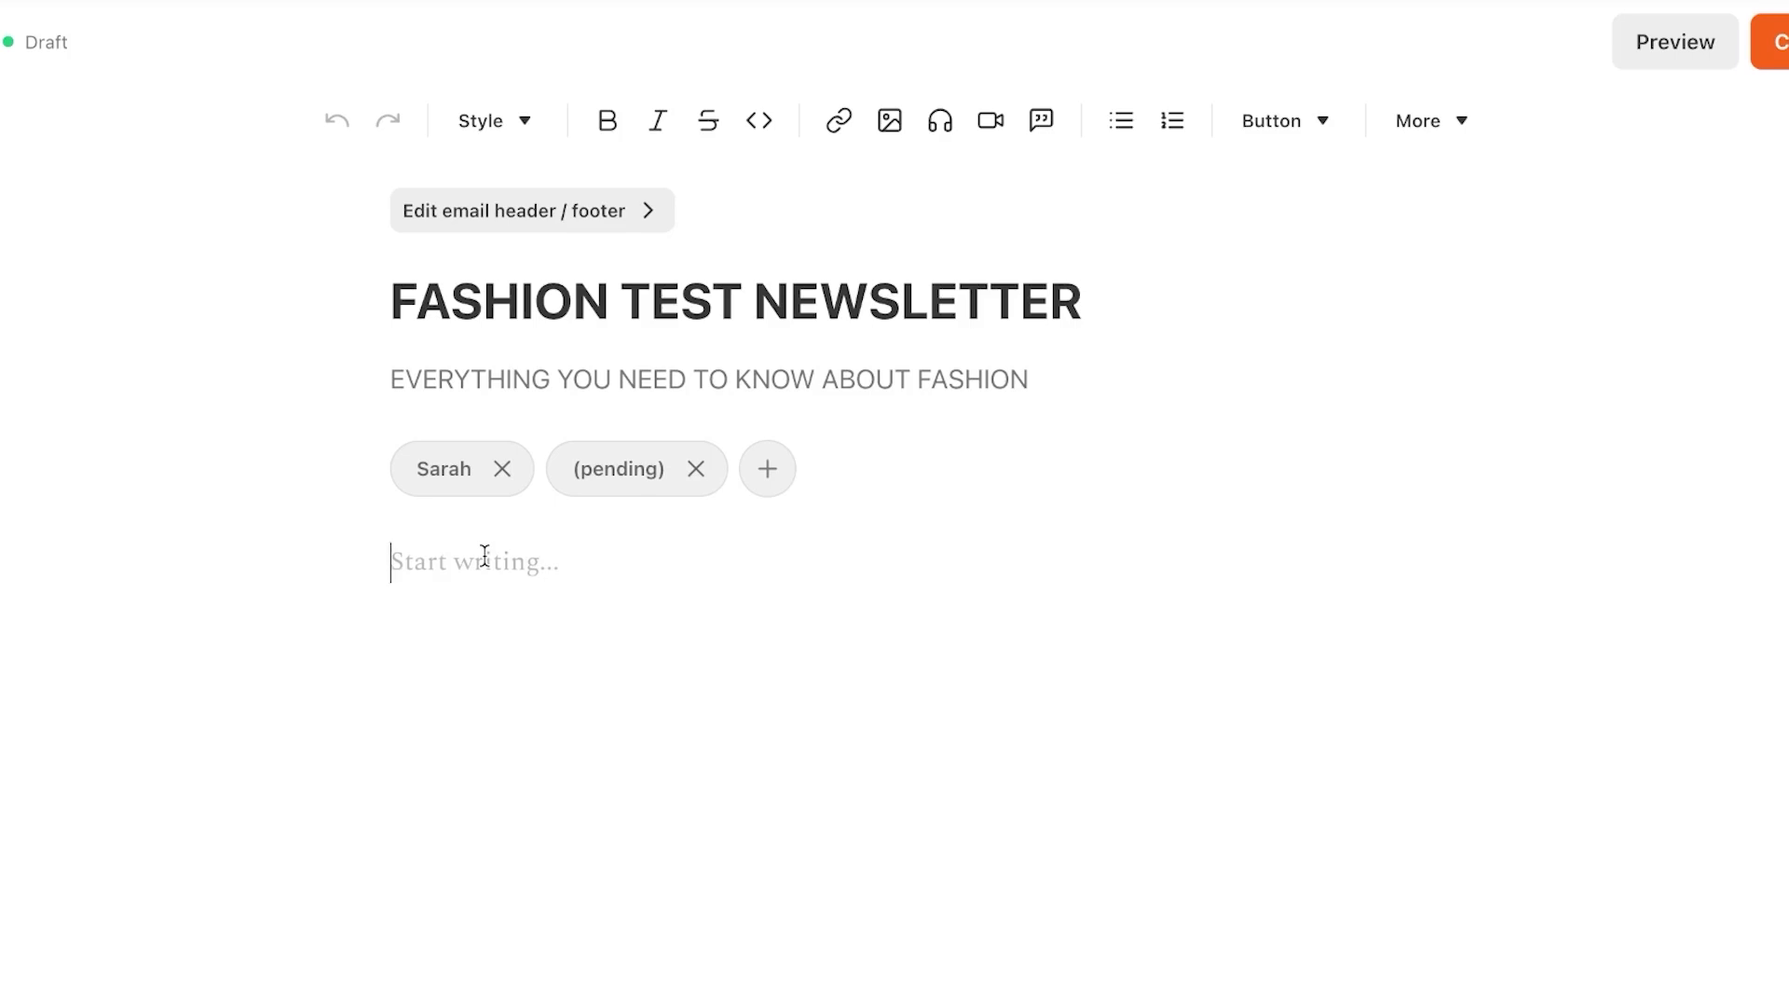
# Type the test word 'Fashion' into the post body
pyautogui.rightClick(485, 556)
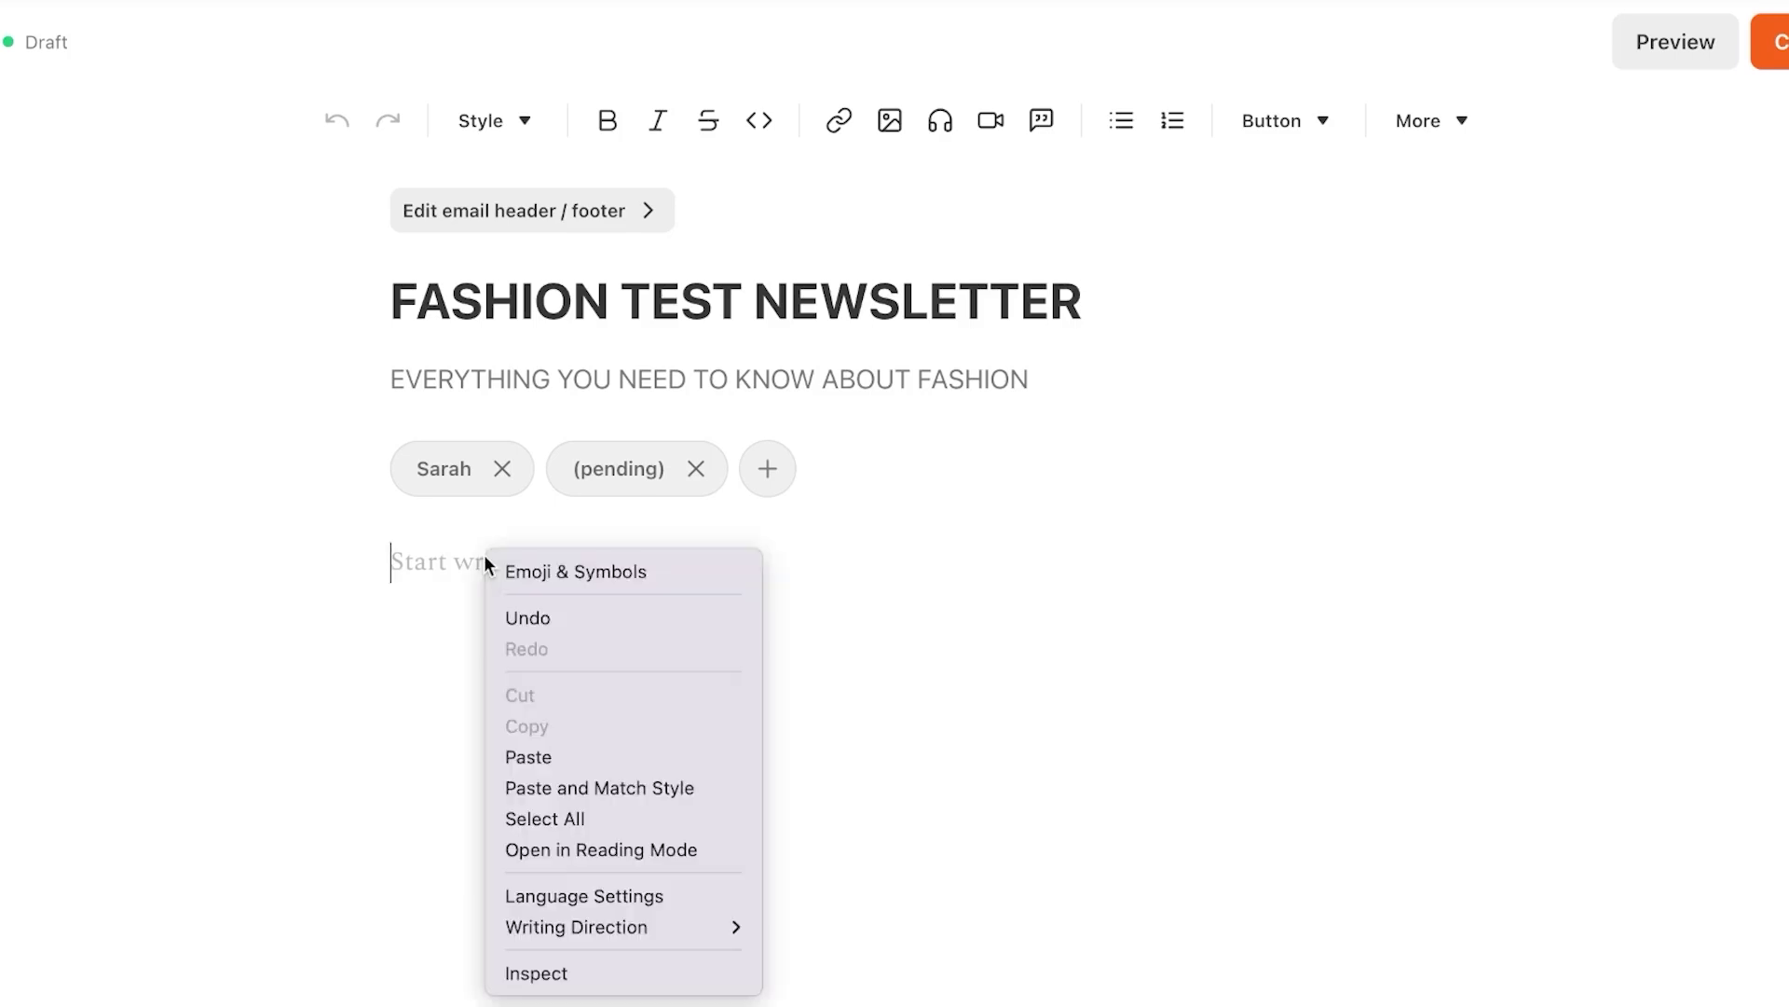
pyautogui.click(920, 636)
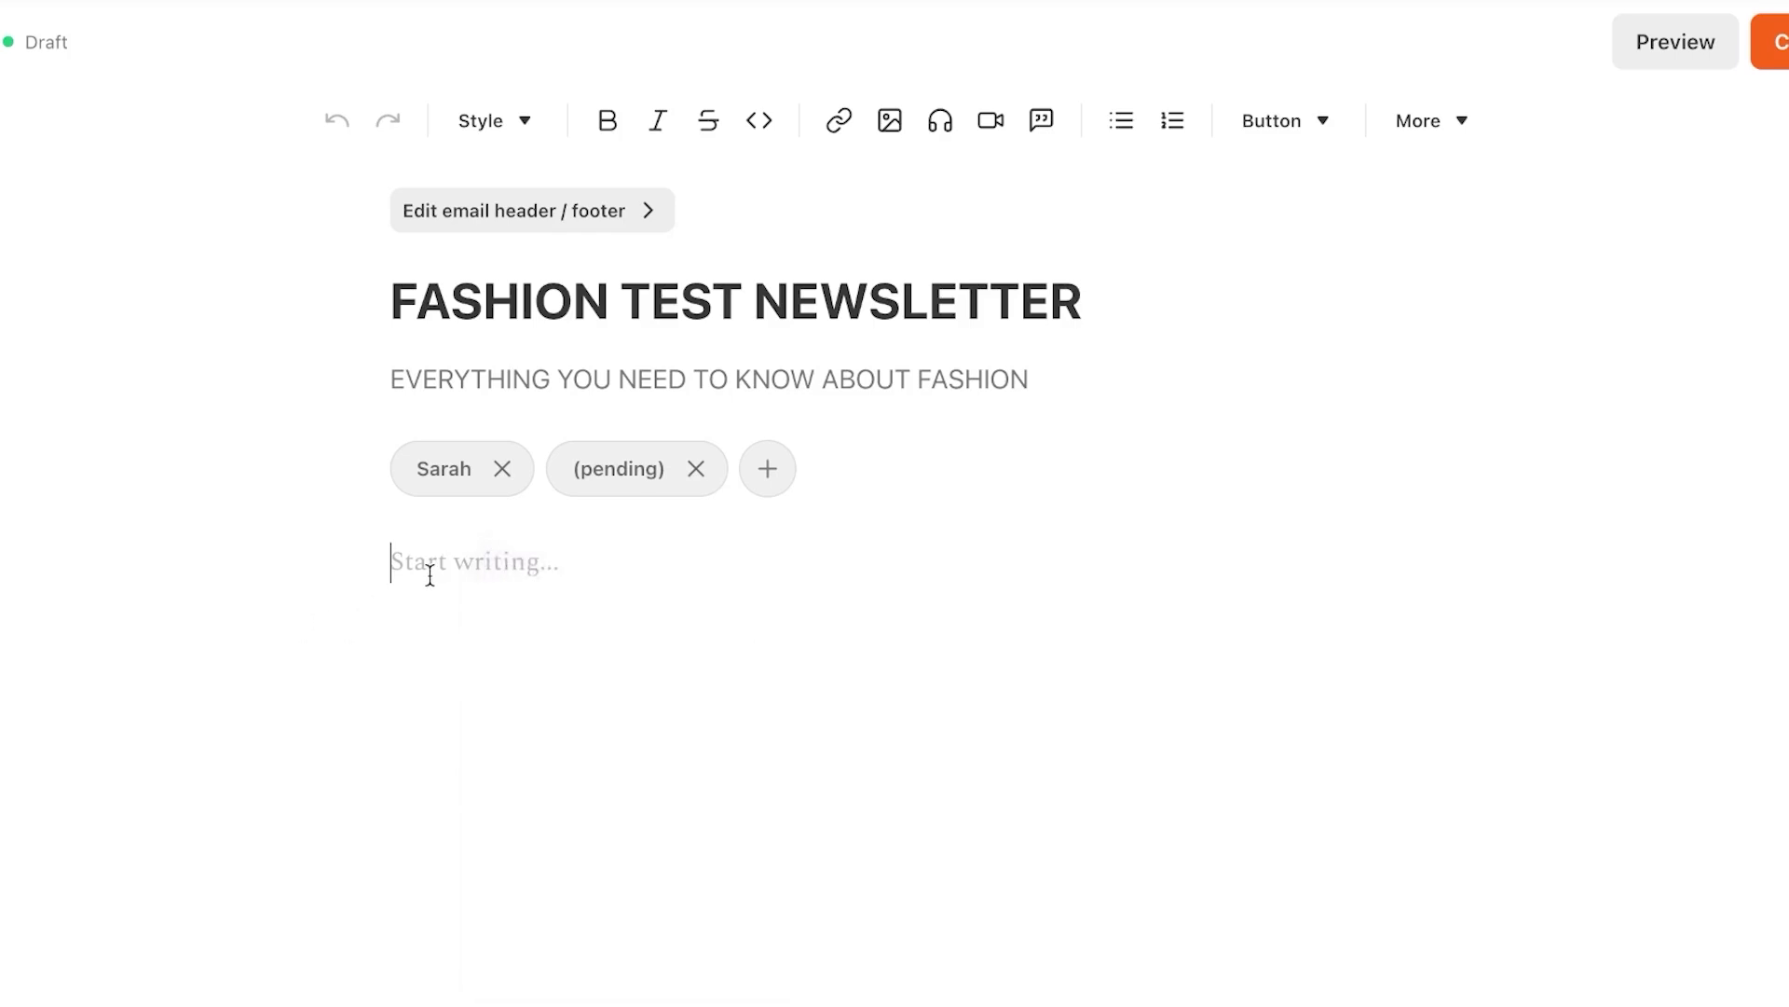
pyautogui.write('Fshion')
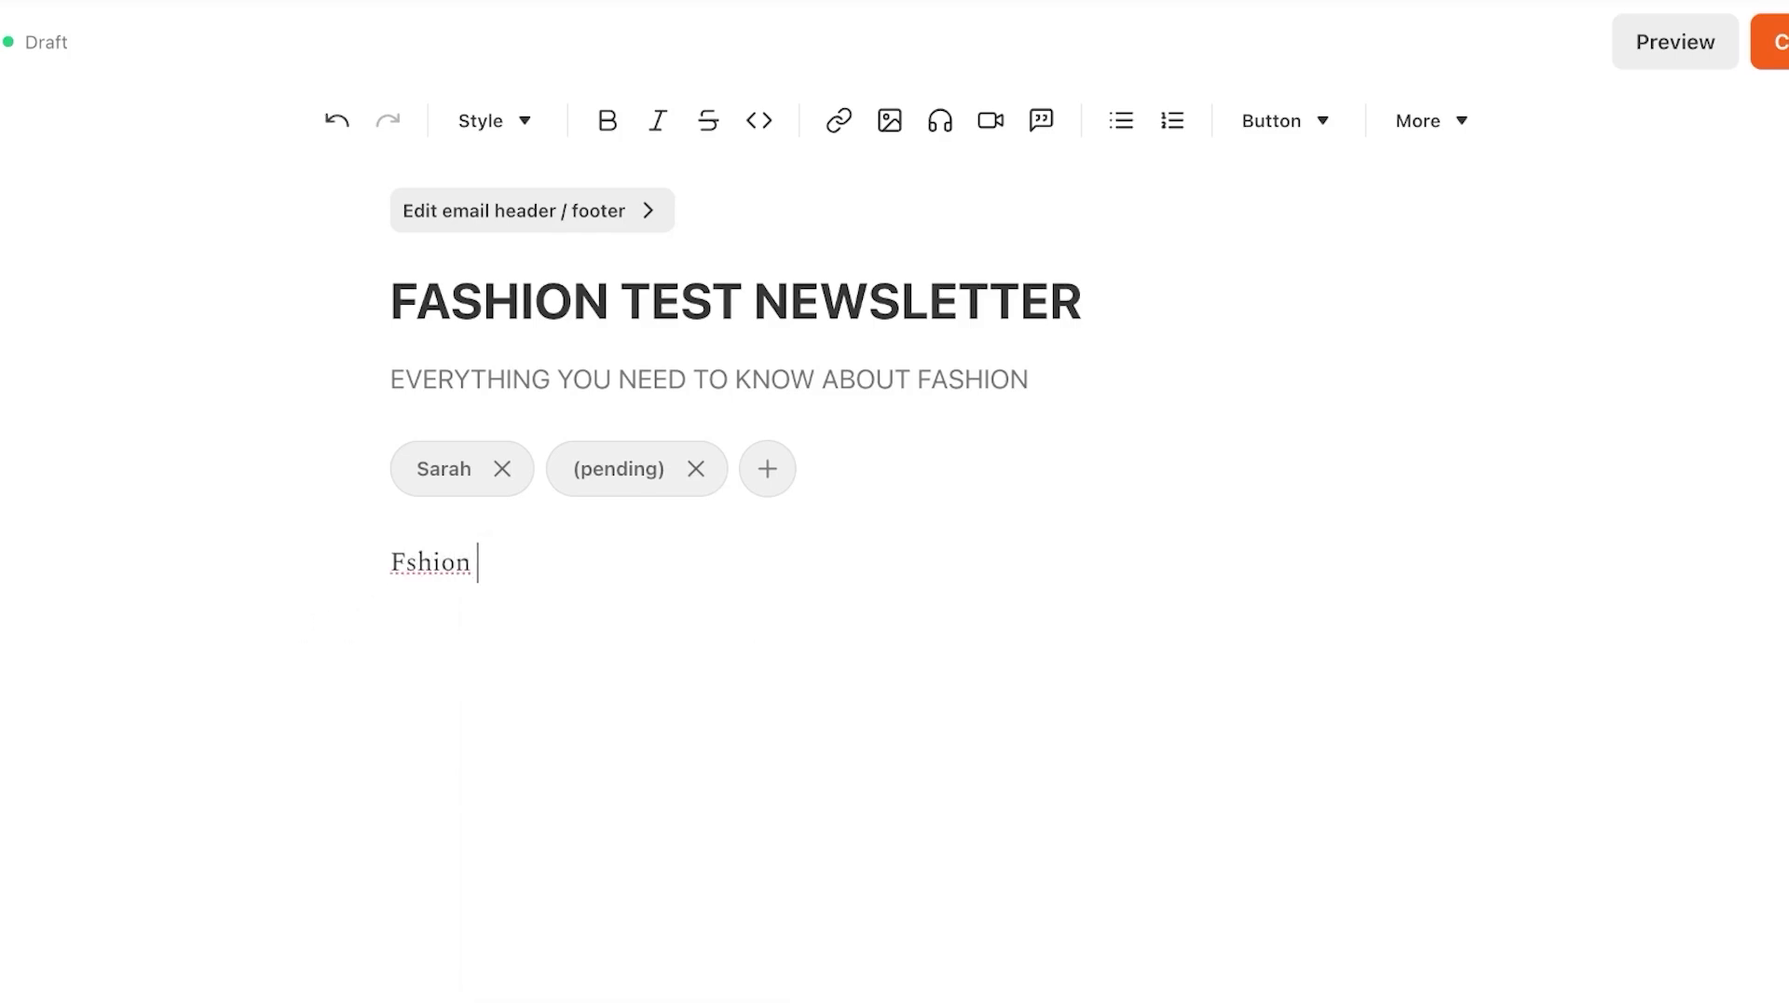
pyautogui.press('BackSpace')
pyautogui.press('BackSpace')
pyautogui.press('BackSpace')
pyautogui.press('BackSpace')
pyautogui.press('BackSpace')
pyautogui.write('ash')
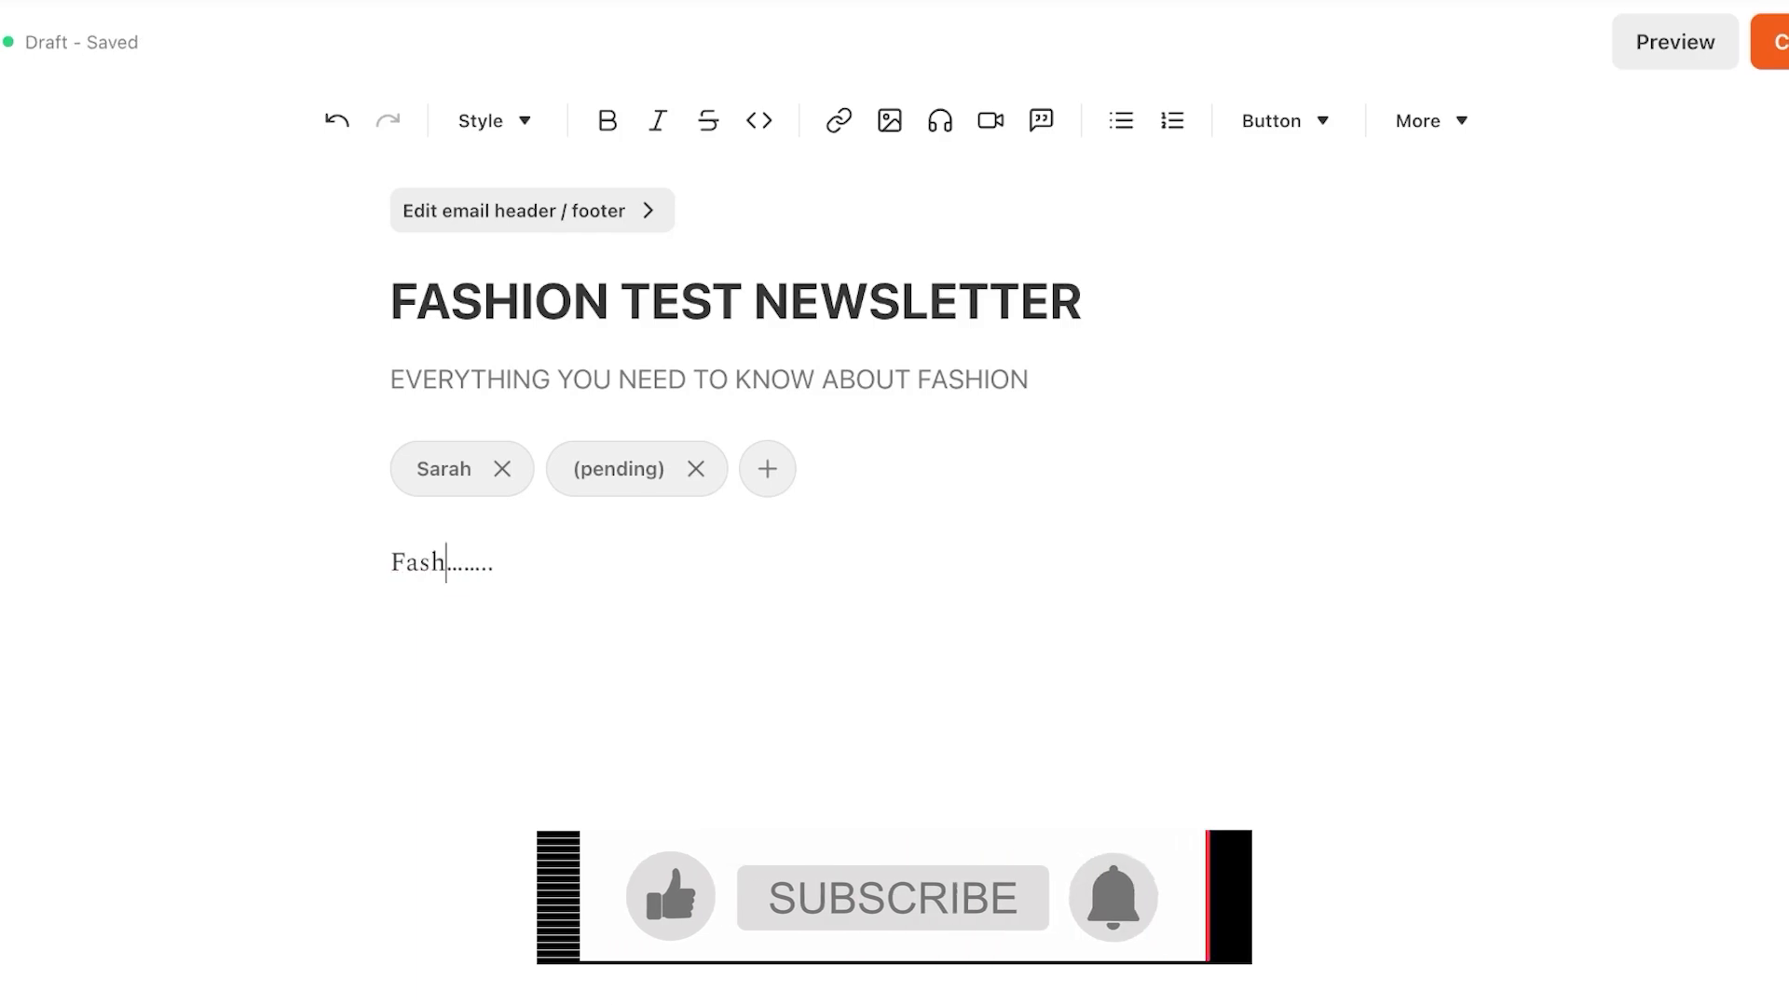
pyautogui.write('ion')
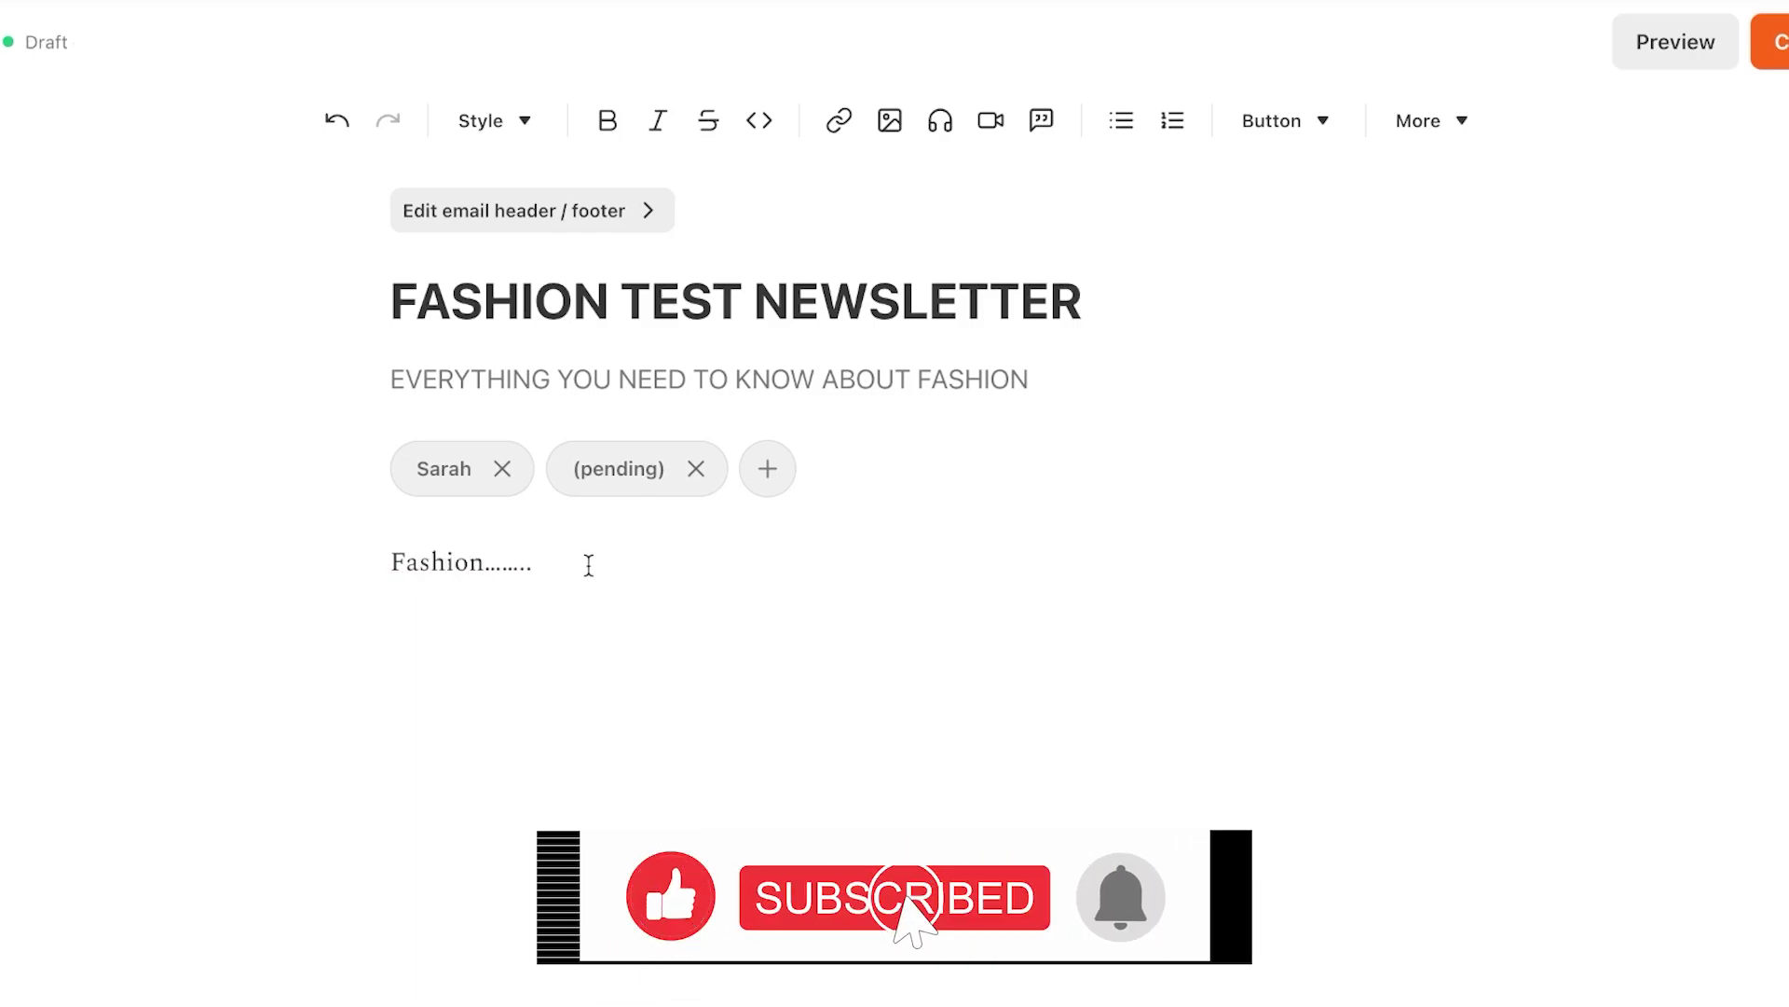
# Replace the body text with the pasted fashion newsletter draft
pyautogui.press('Return')
pyautogui.press('Return')
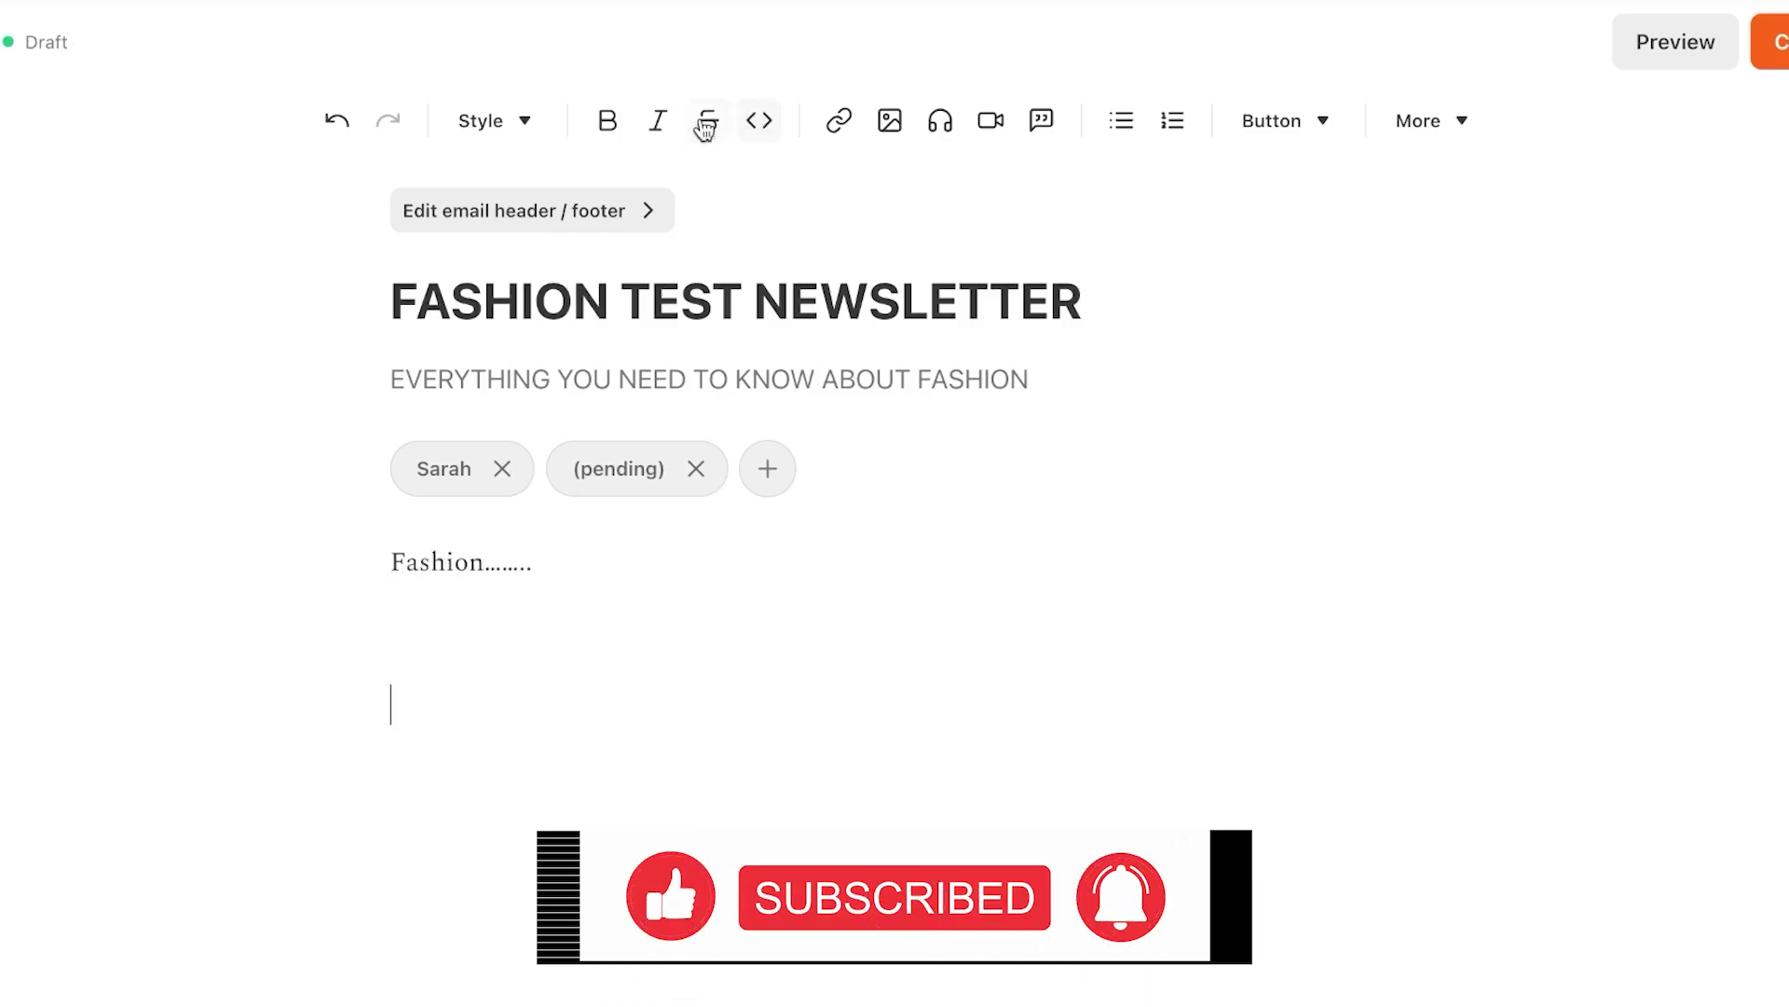
pyautogui.click(606, 120)
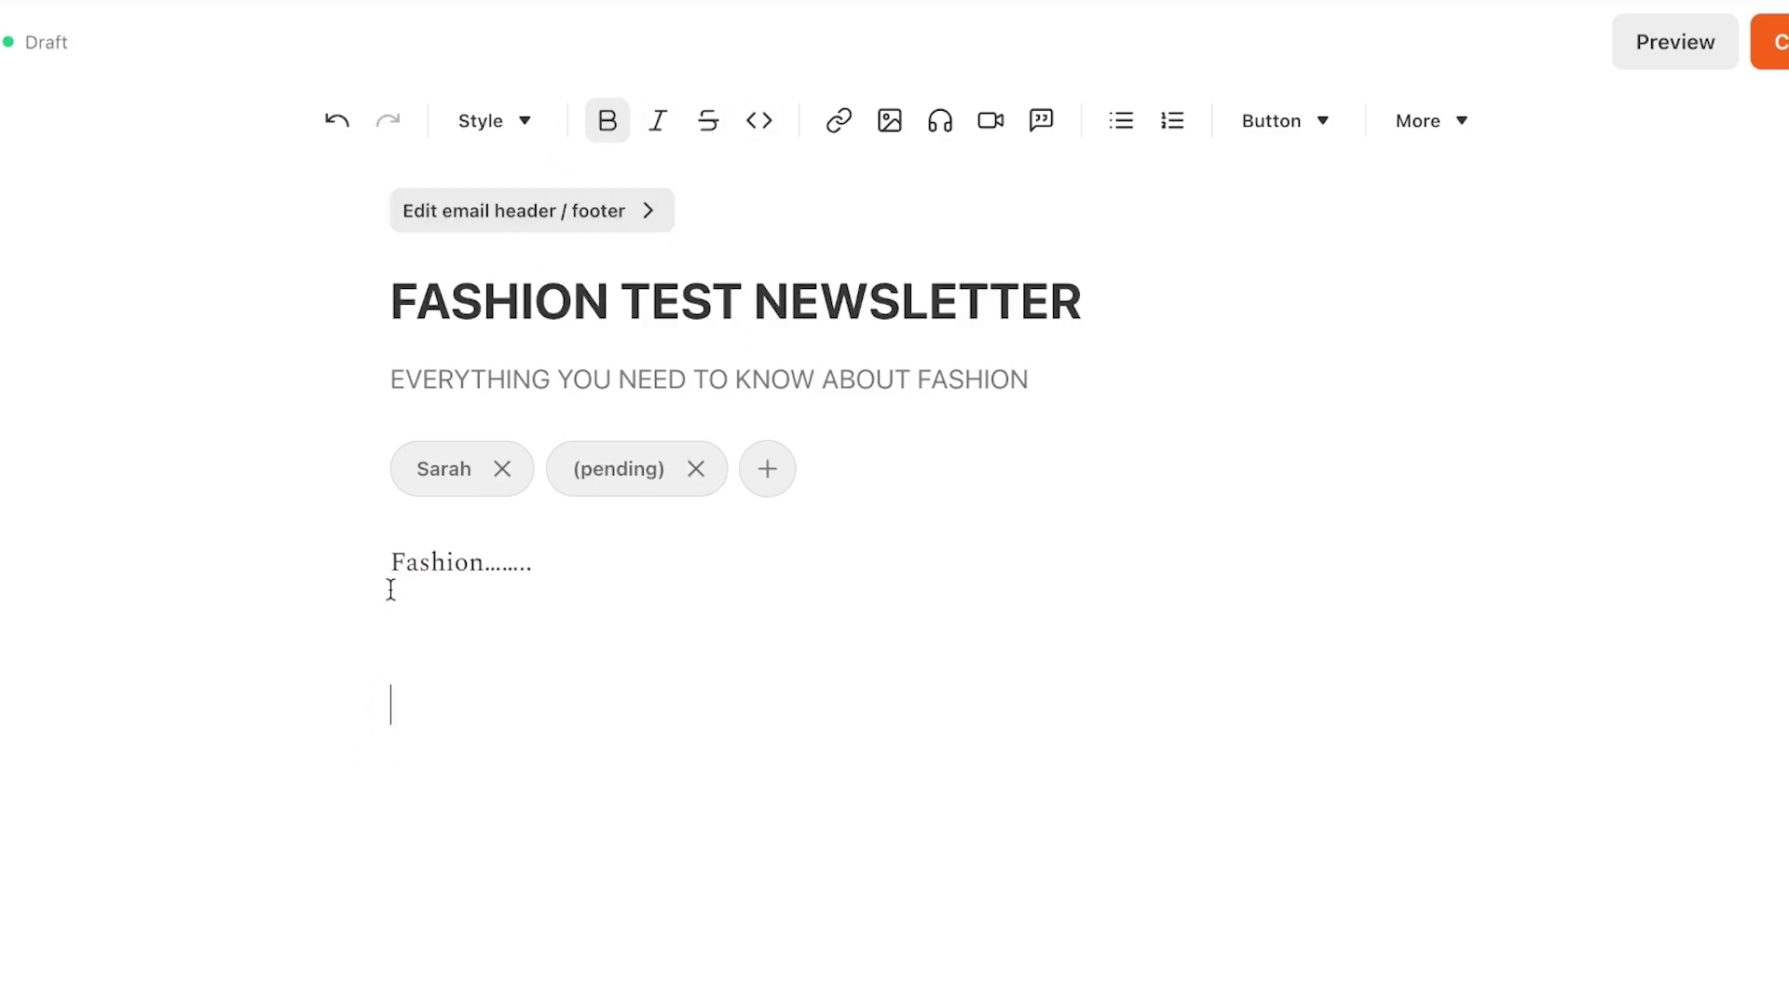
pyautogui.press('BackSpace')
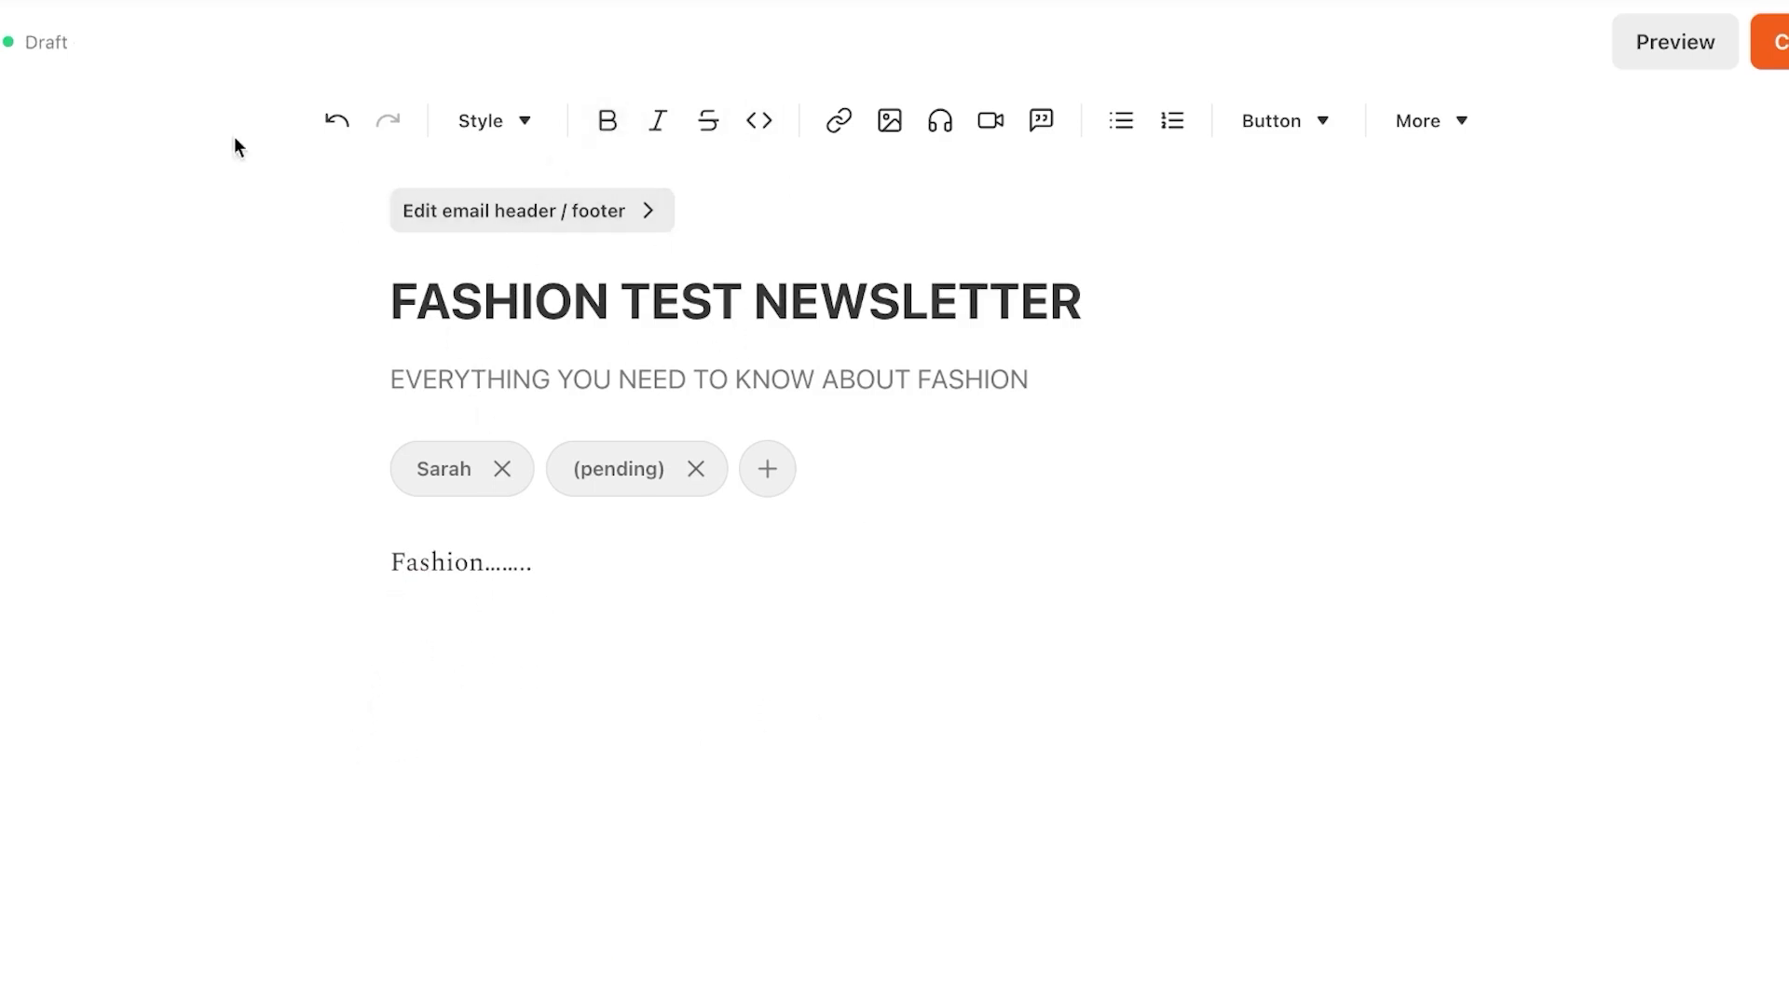
pyautogui.hotkey('ctrl', 'a')
pyautogui.hotkey('ctrl', 'v')
# Make the This Month's Hottest Trends heading bold
pyautogui.scroll(-3, 695, 627)
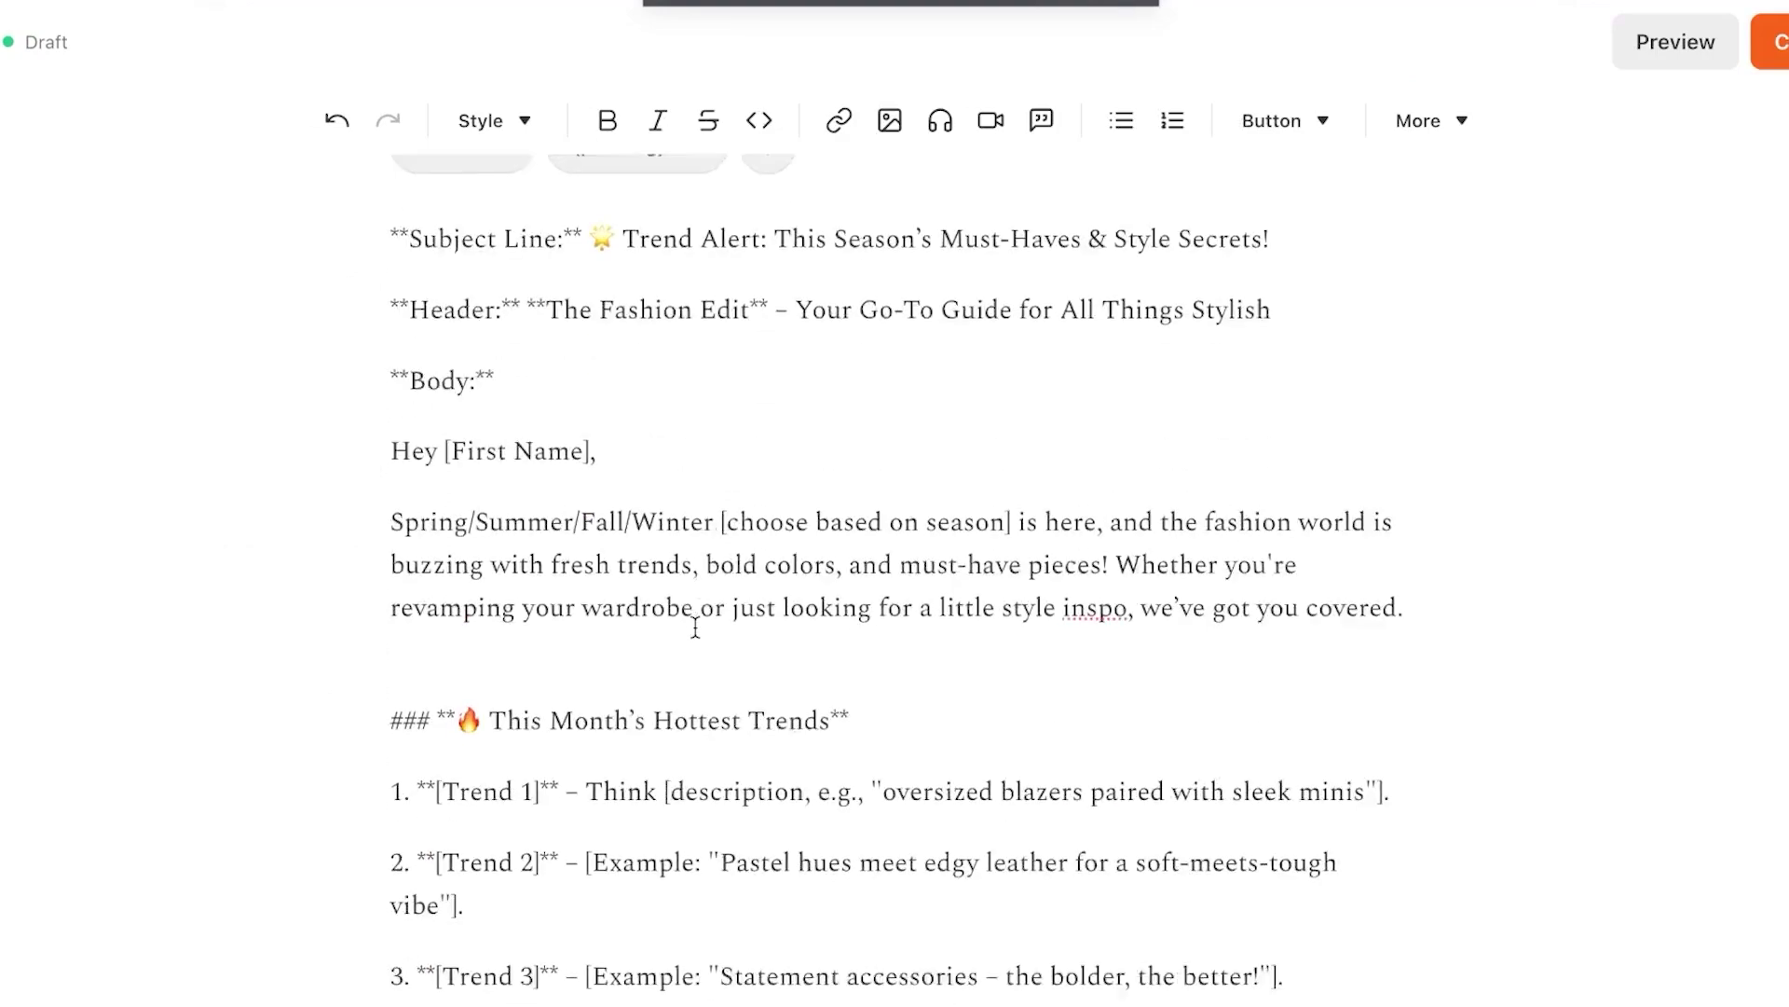
pyautogui.scroll(-10, 696, 628)
pyautogui.scroll(15, 695, 628)
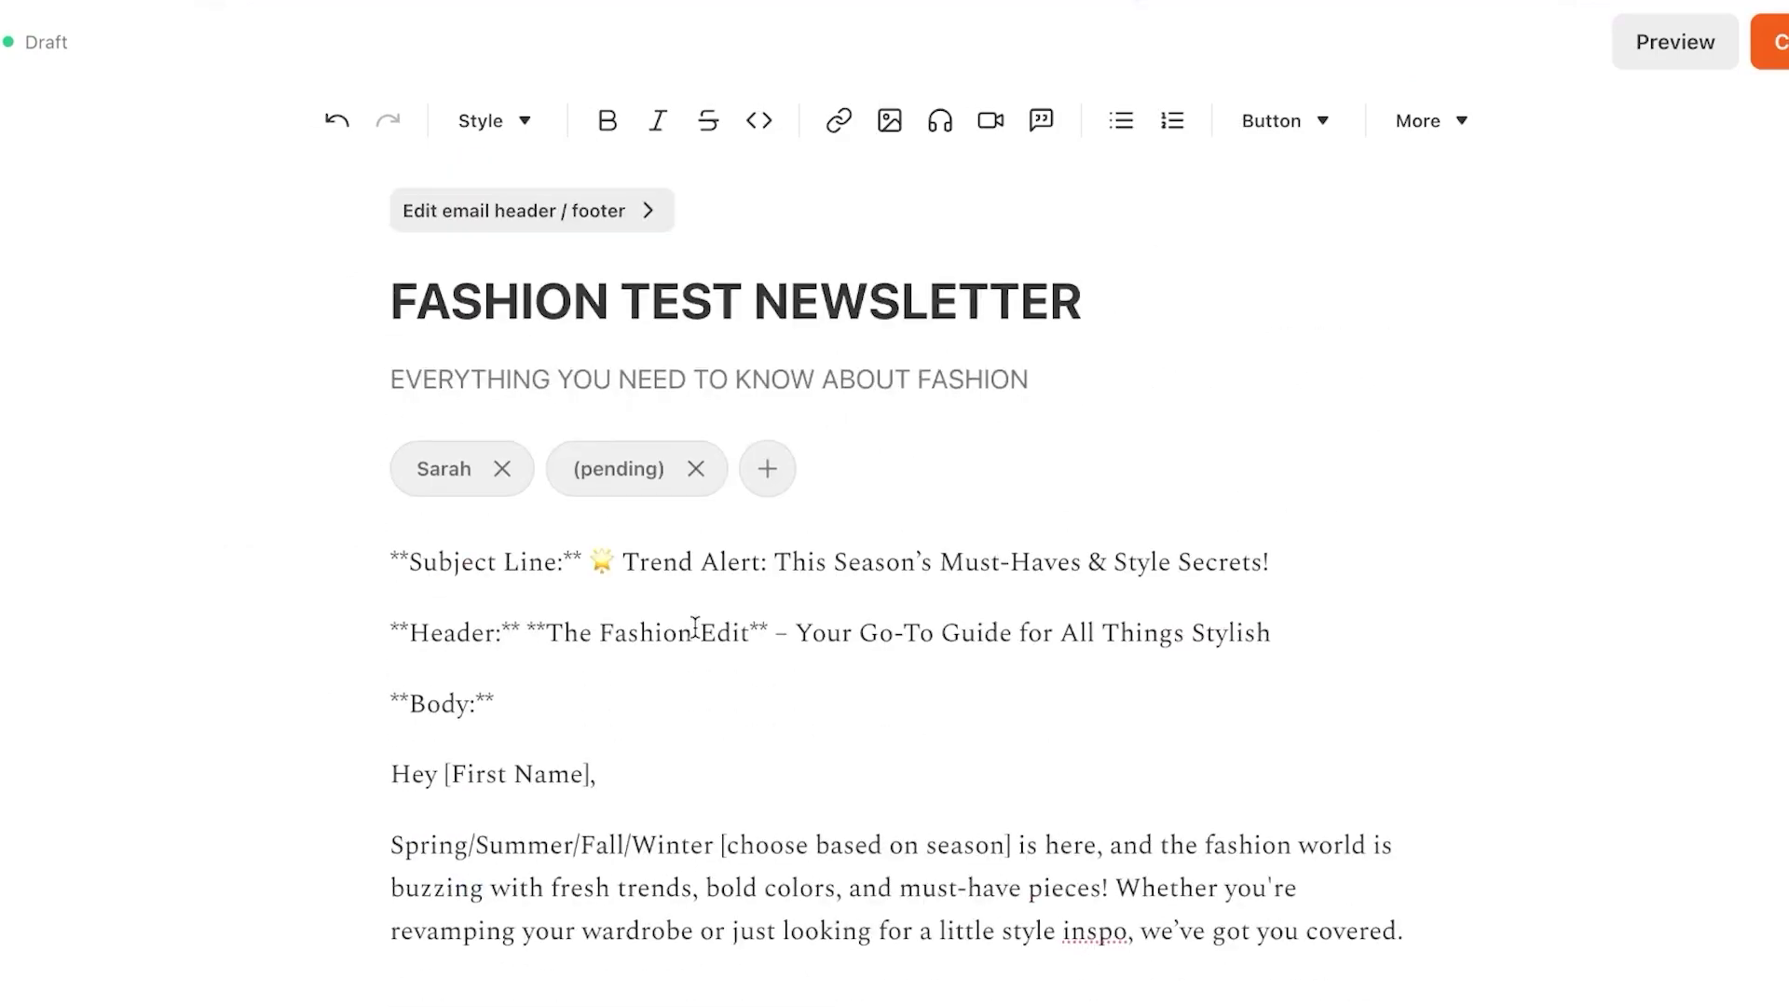
pyautogui.scroll(-8, 696, 628)
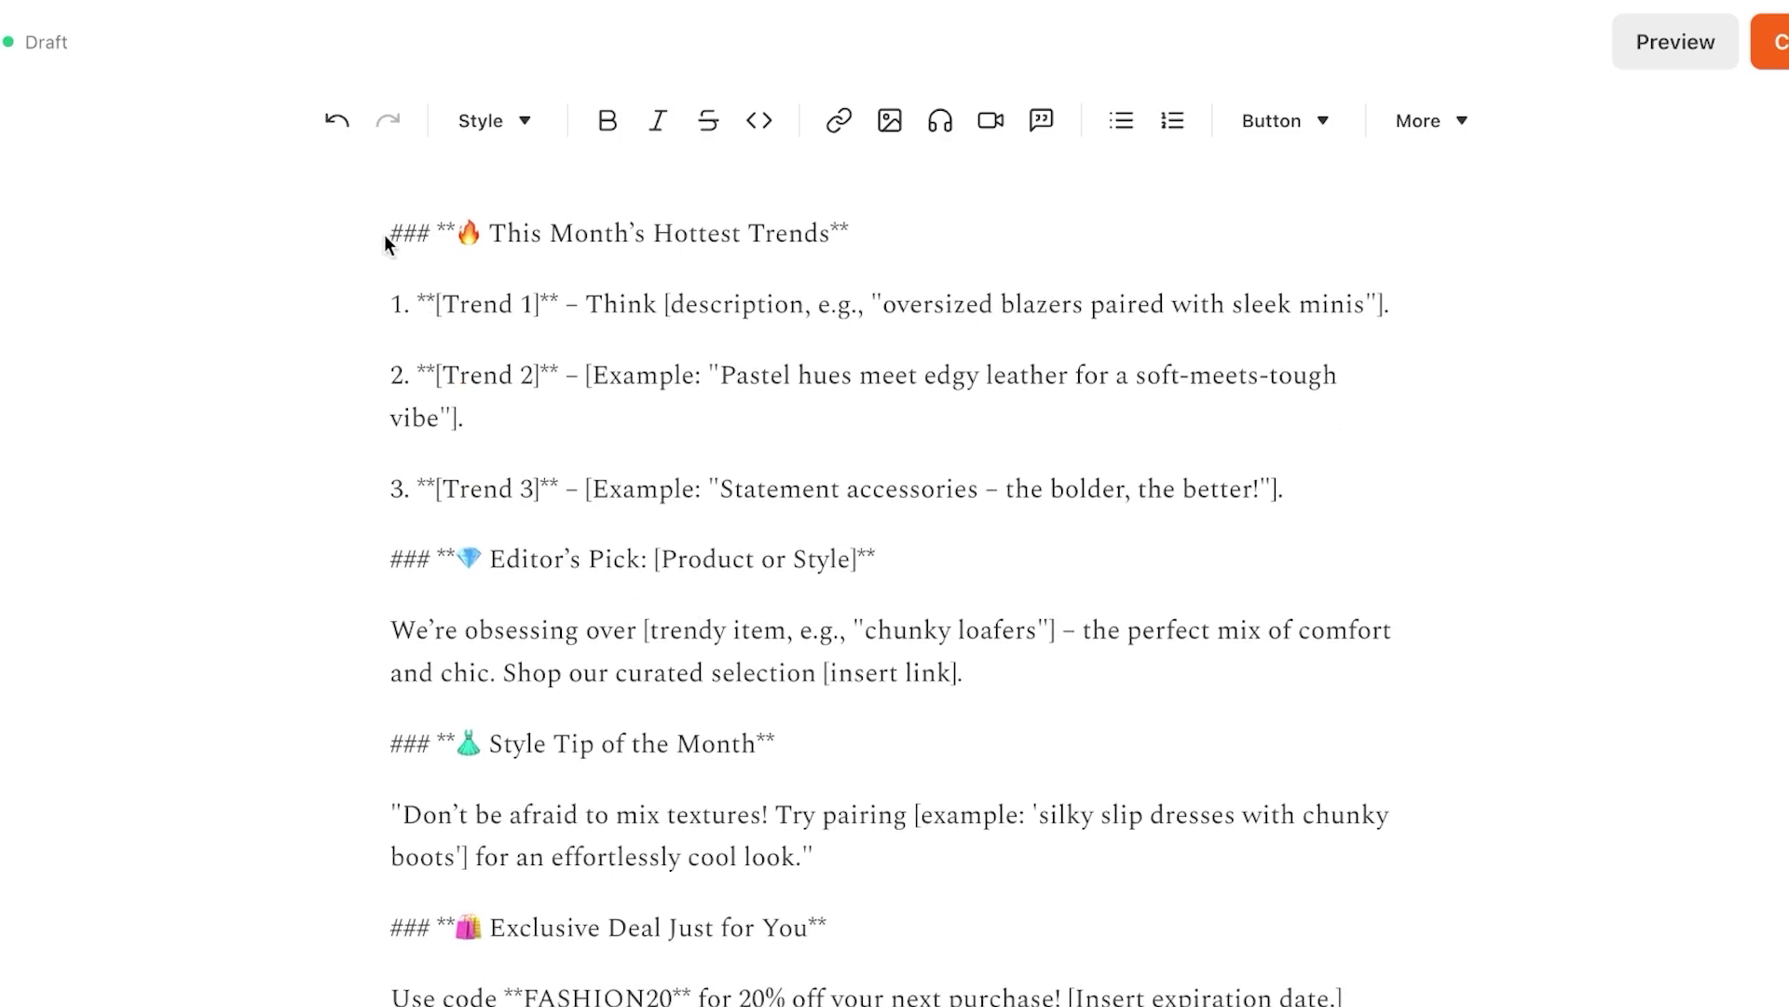
pyautogui.moveTo(457, 240); pyautogui.dragTo(856, 247)
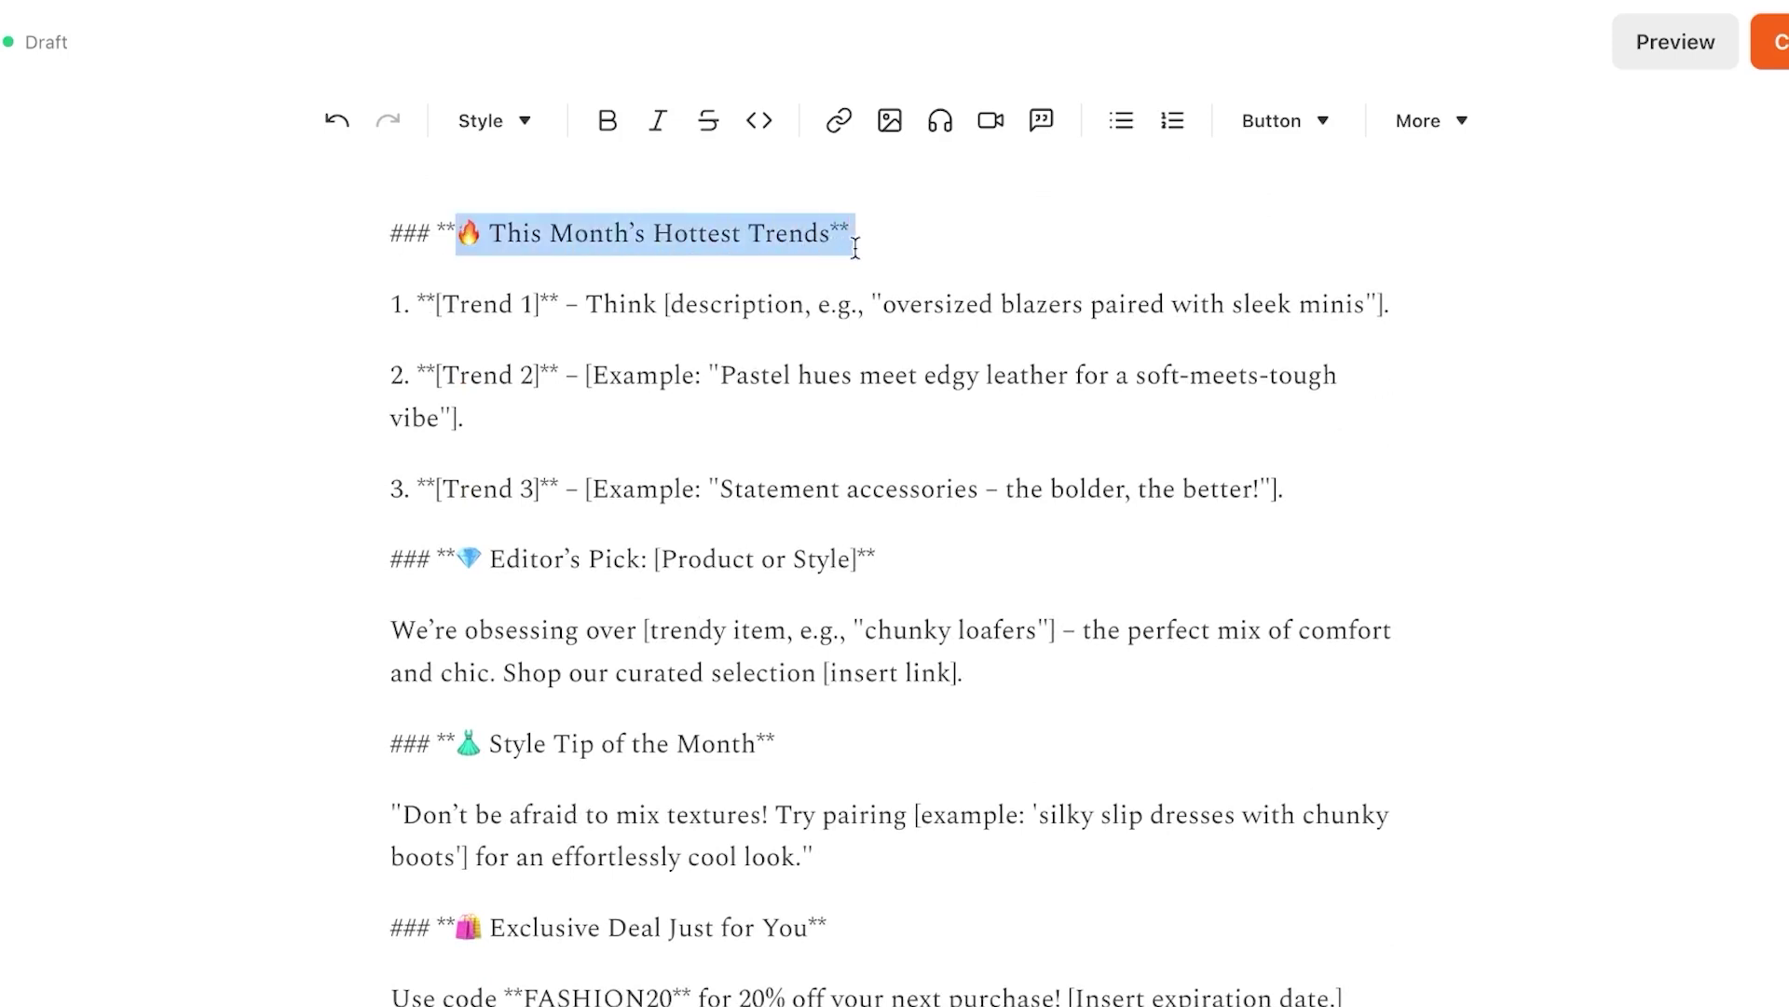
pyautogui.click(608, 121)
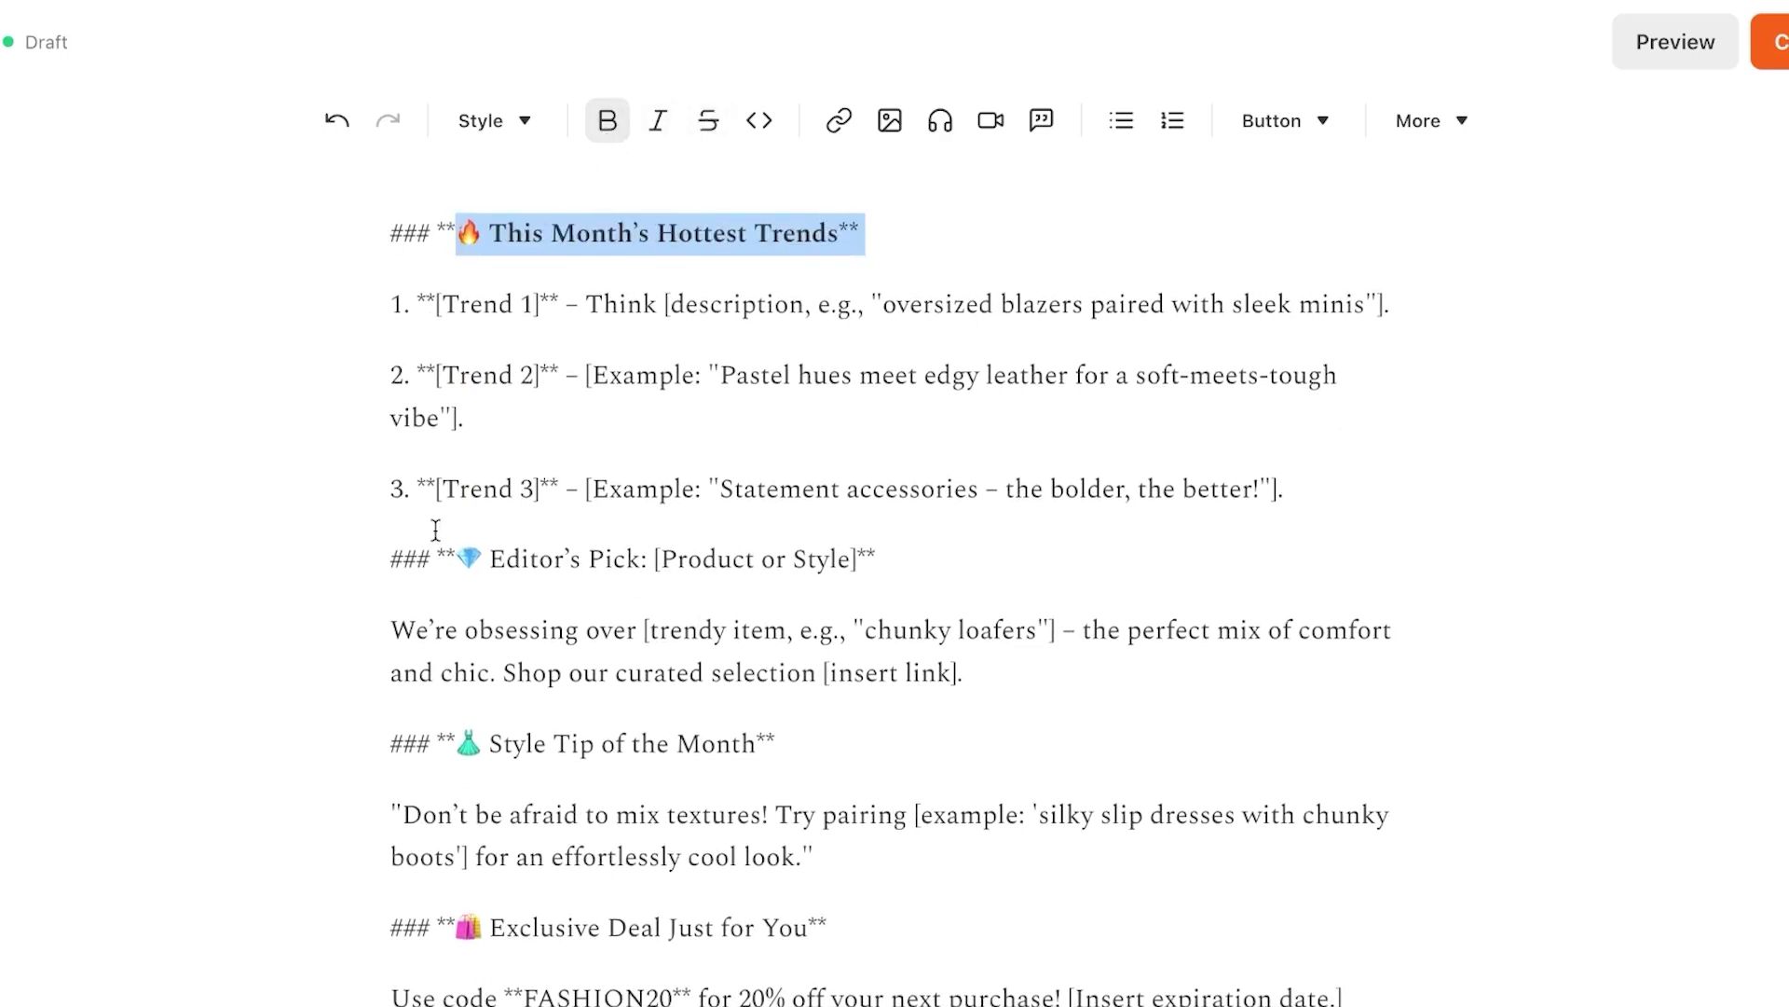
# Make the Editor's Pick heading bold and review the rest of the draft
pyautogui.moveTo(410, 489); pyautogui.dragTo(1286, 515)
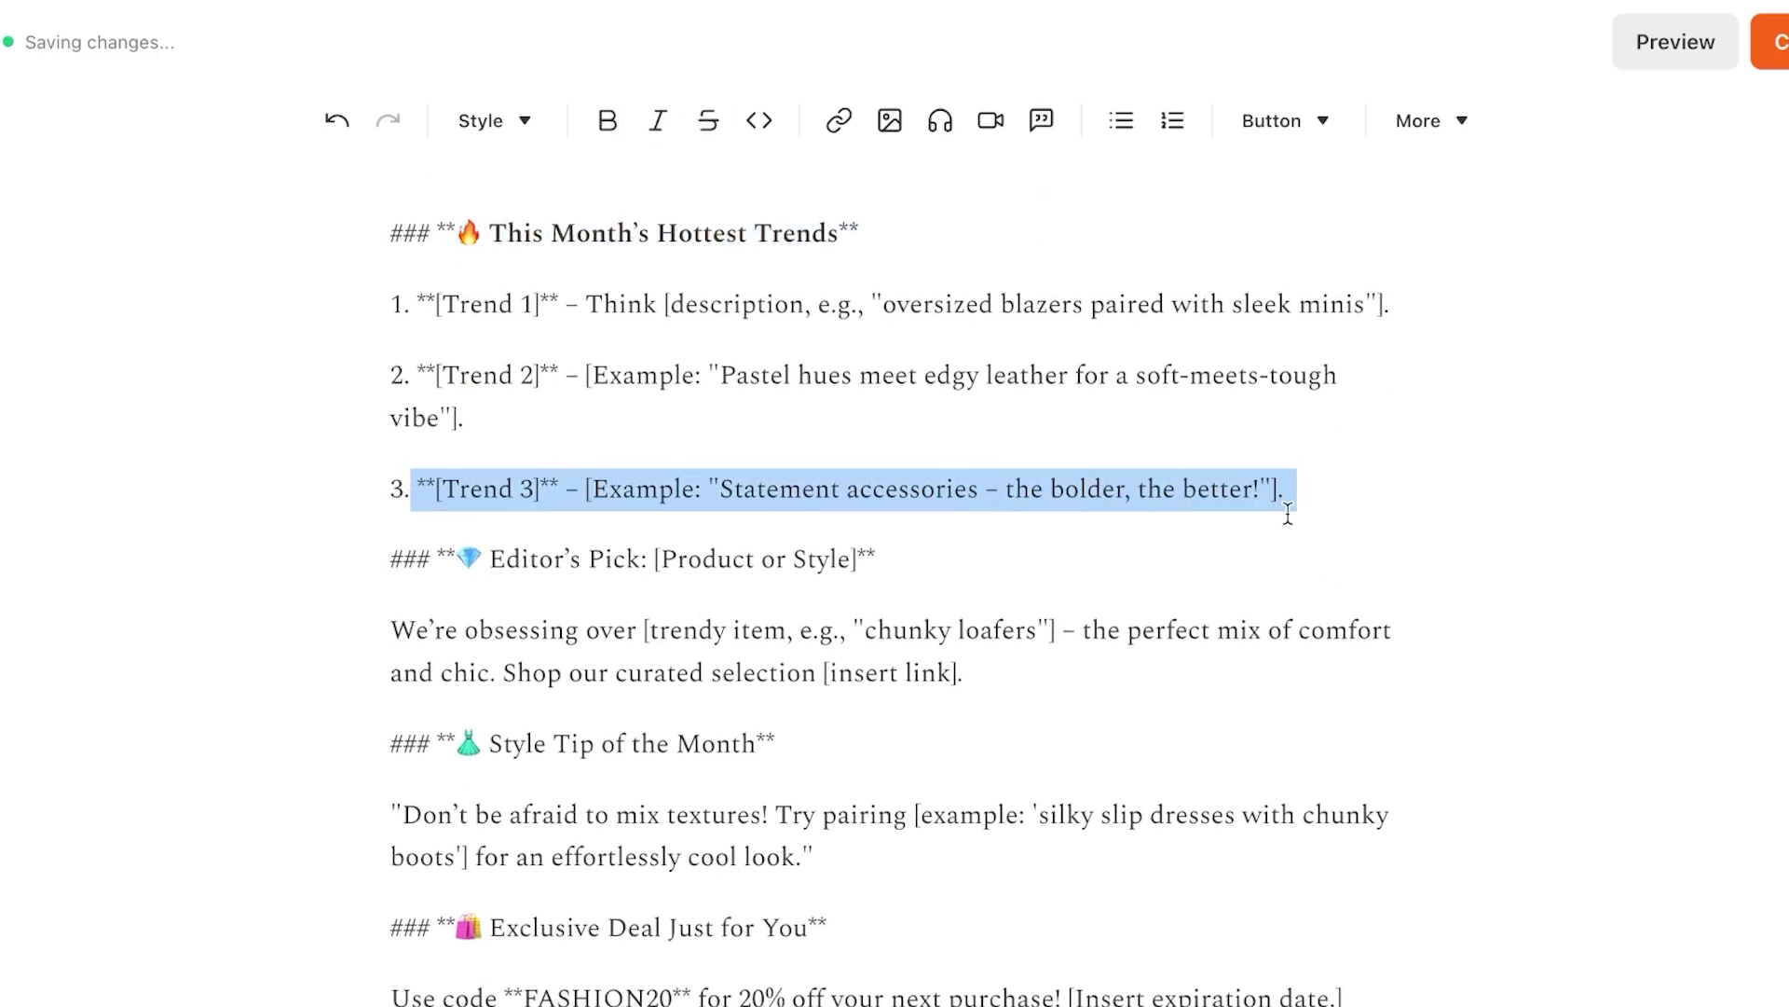
pyautogui.click(1412, 499)
pyautogui.click(465, 560)
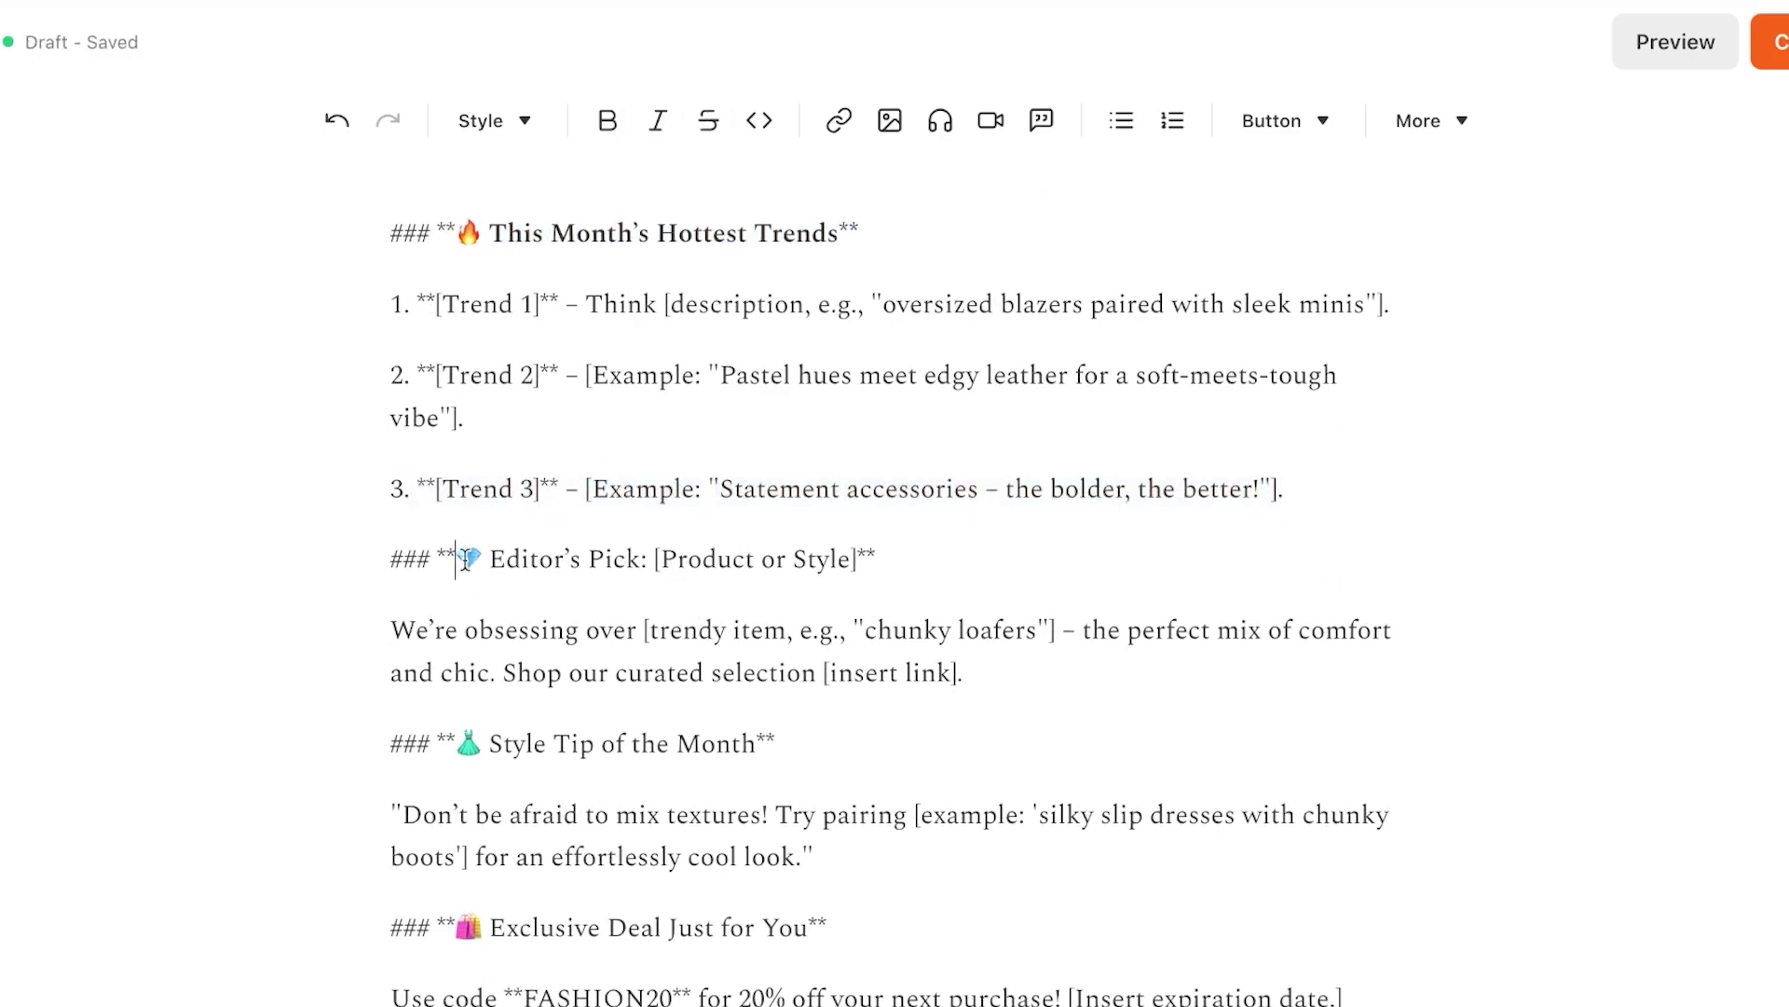
pyautogui.moveTo(465, 560); pyautogui.dragTo(918, 571)
pyautogui.click(608, 126)
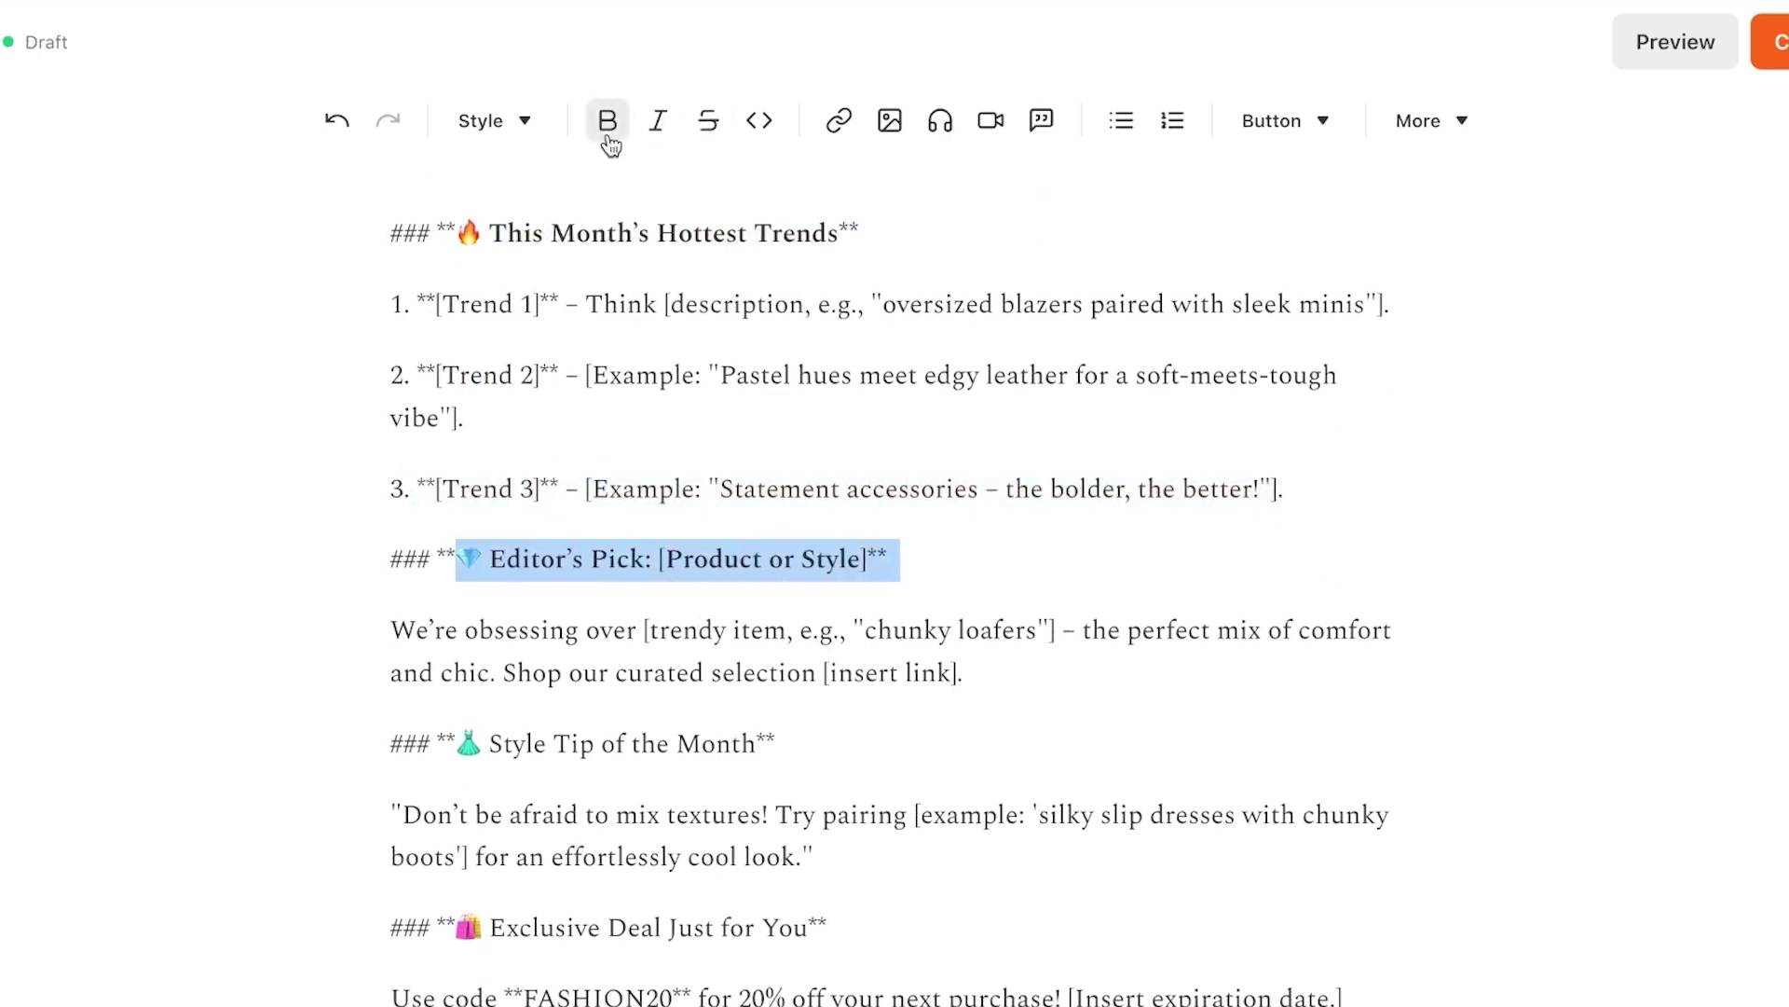
pyautogui.scroll(-8, 922, 139)
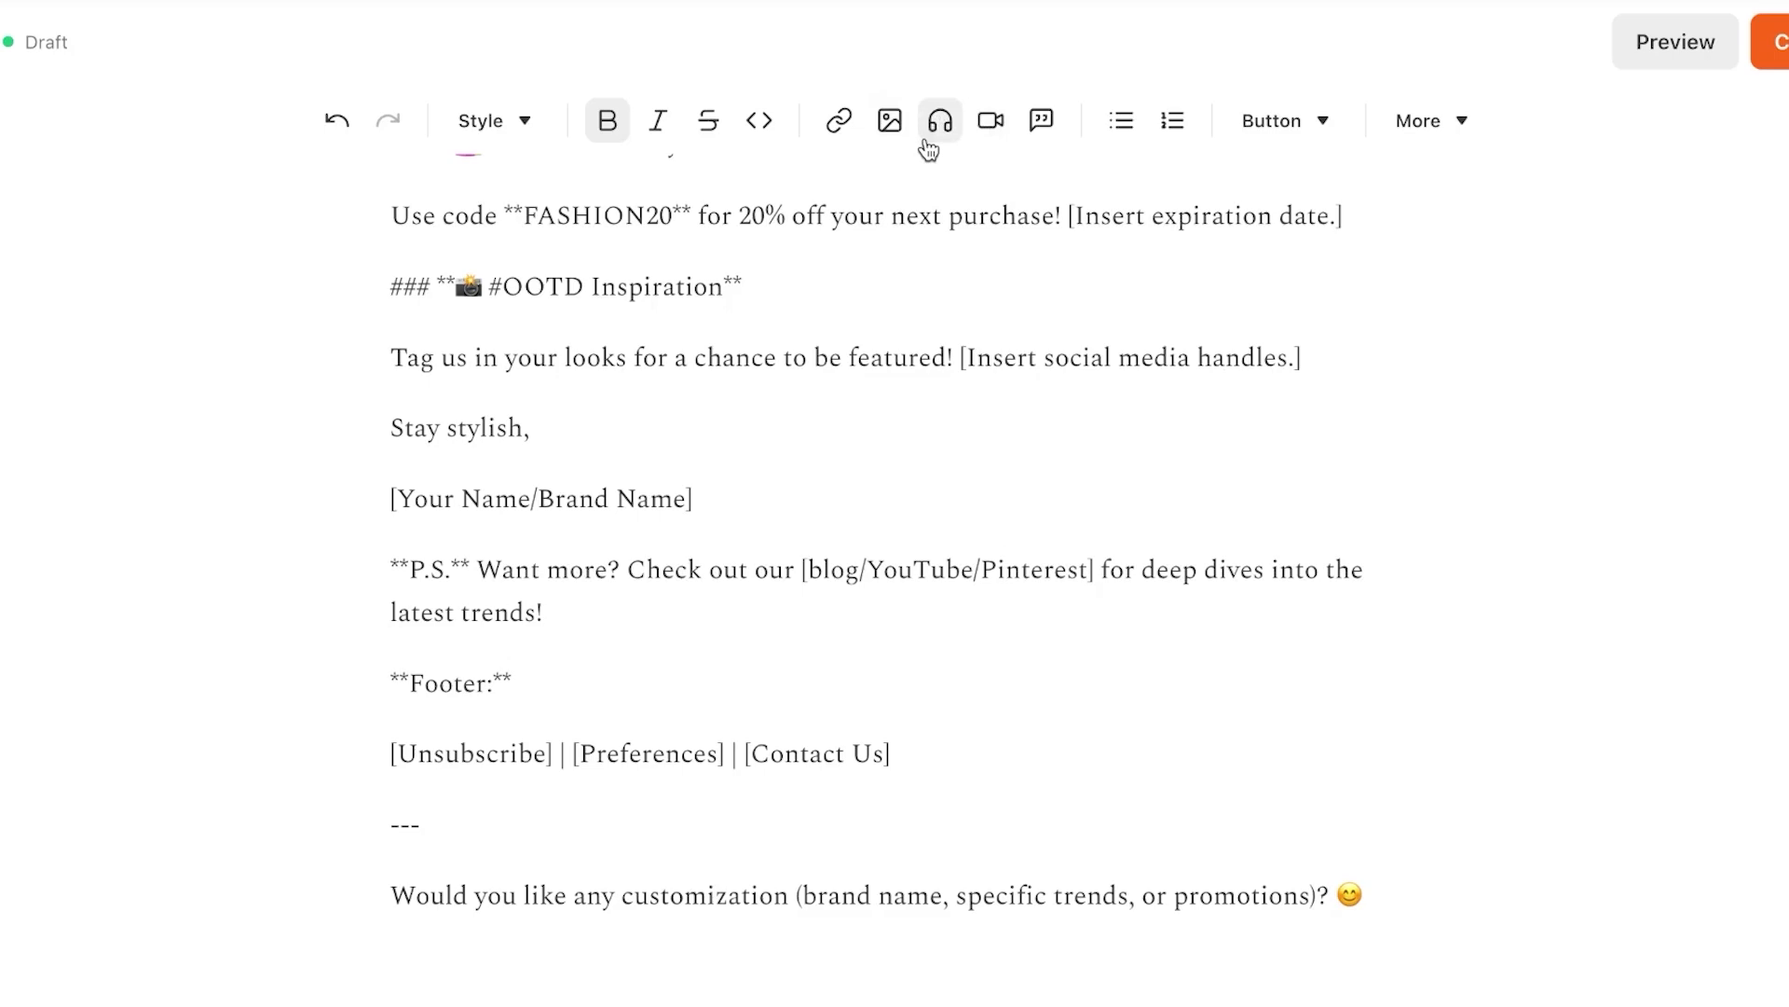
pyautogui.scroll(20, 911, 224)
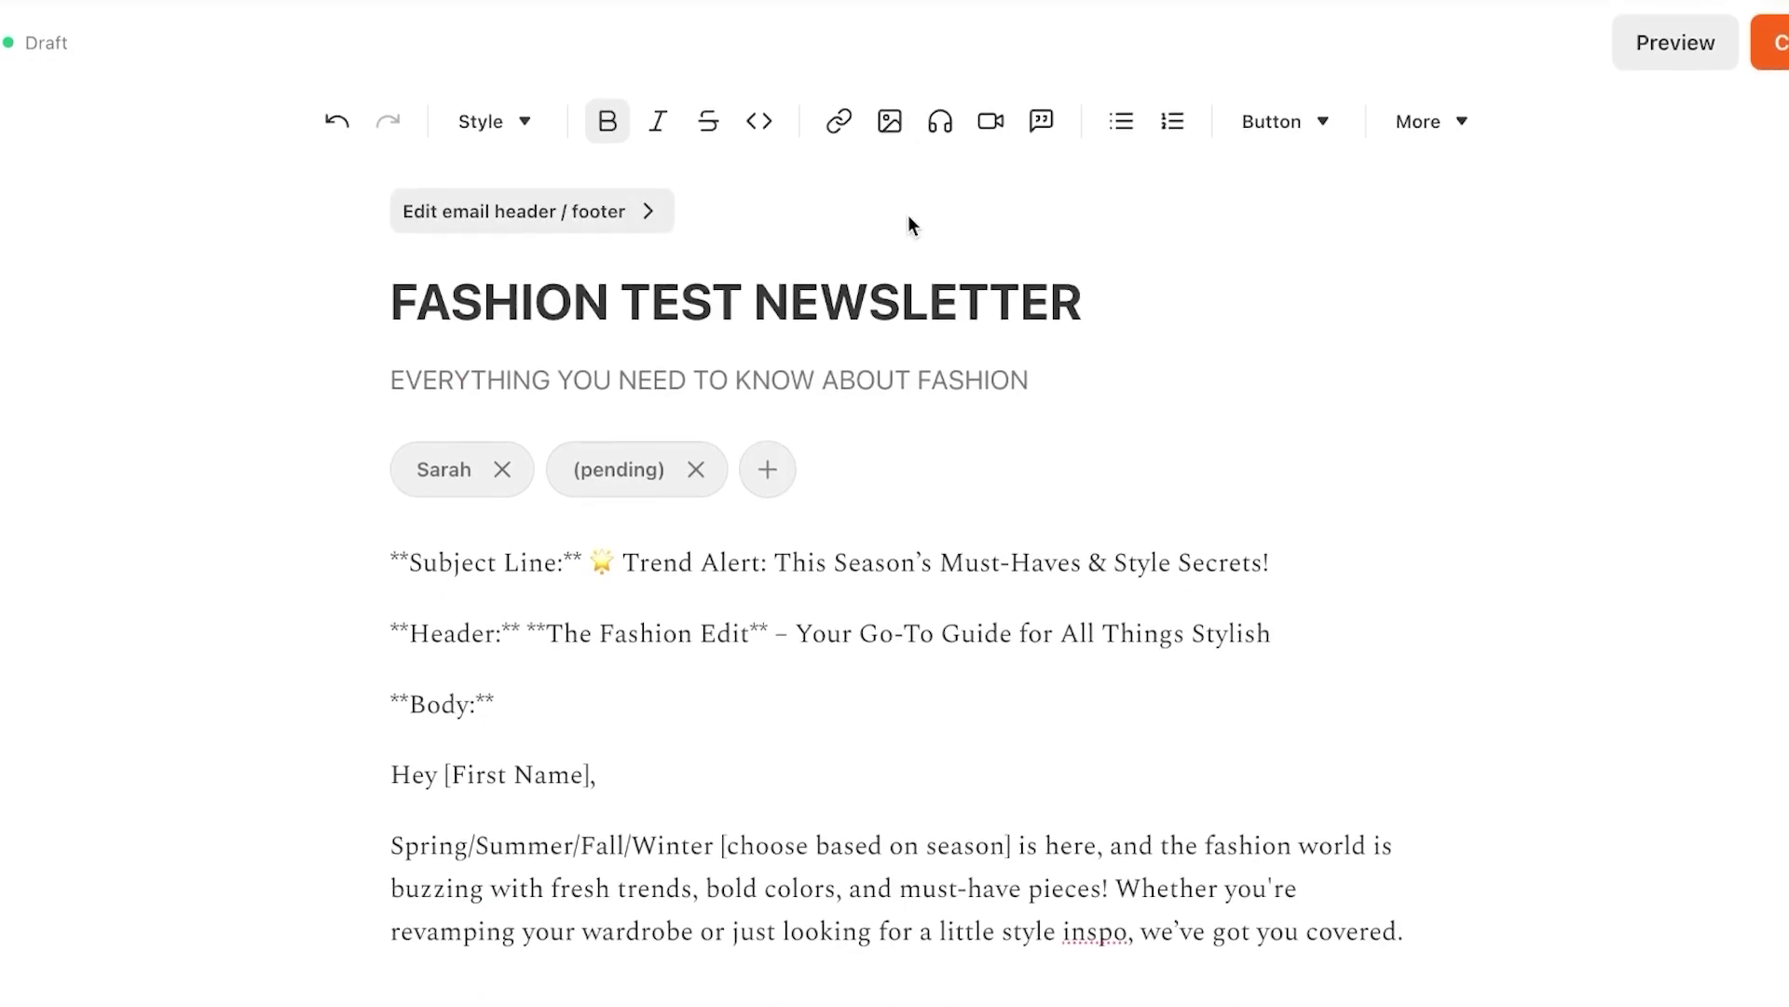
pyautogui.scroll(-20, 844, 791)
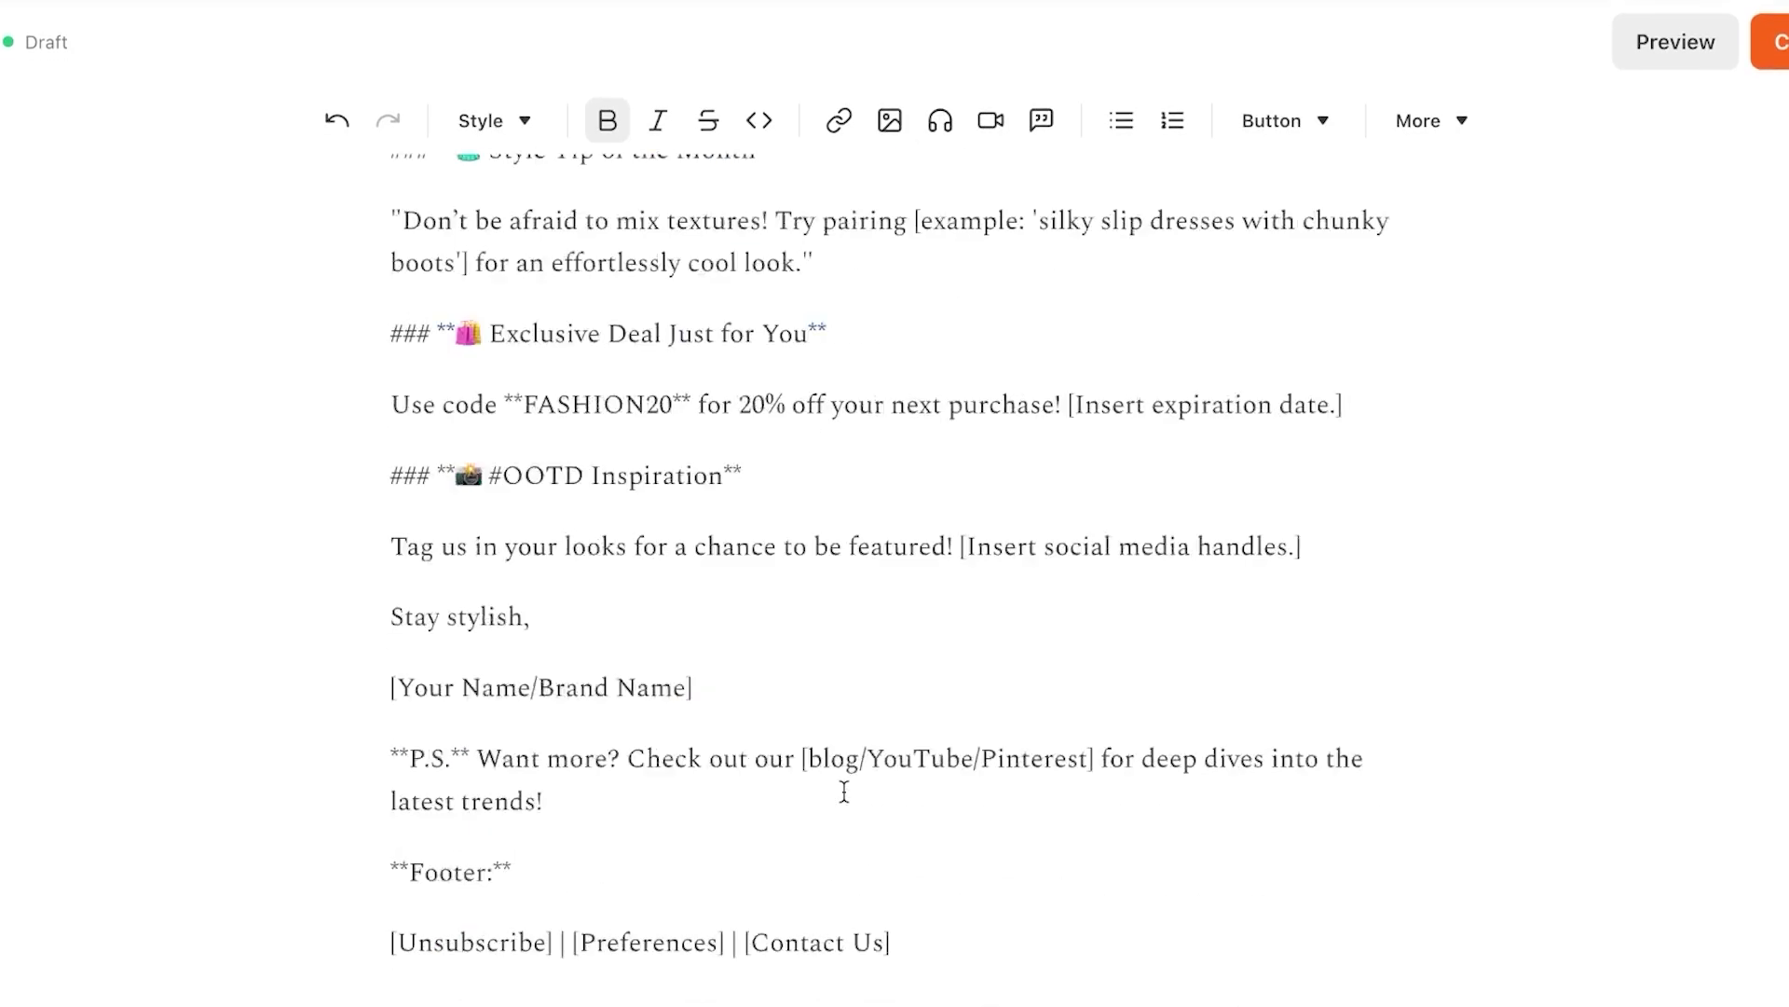
pyautogui.scroll(-2, 845, 791)
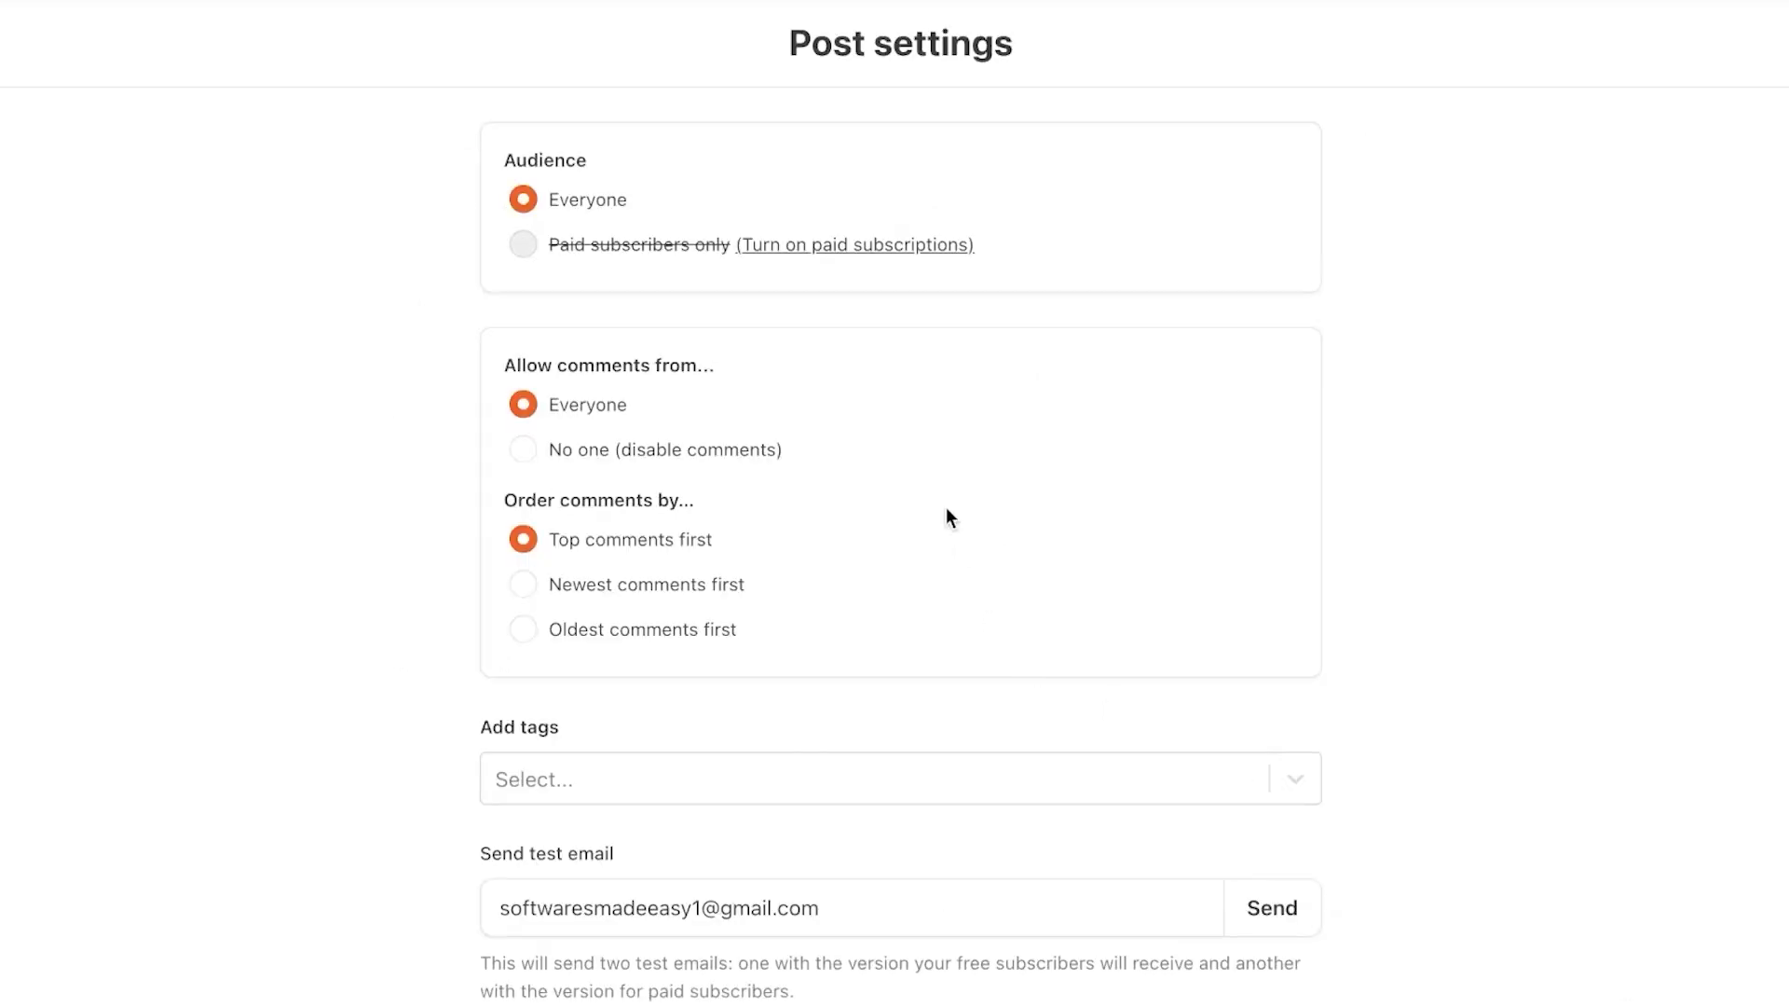
# Scroll through Post settings to review audience, comments, tags, guest bylines and social preview
pyautogui.scroll(-8, 947, 516)
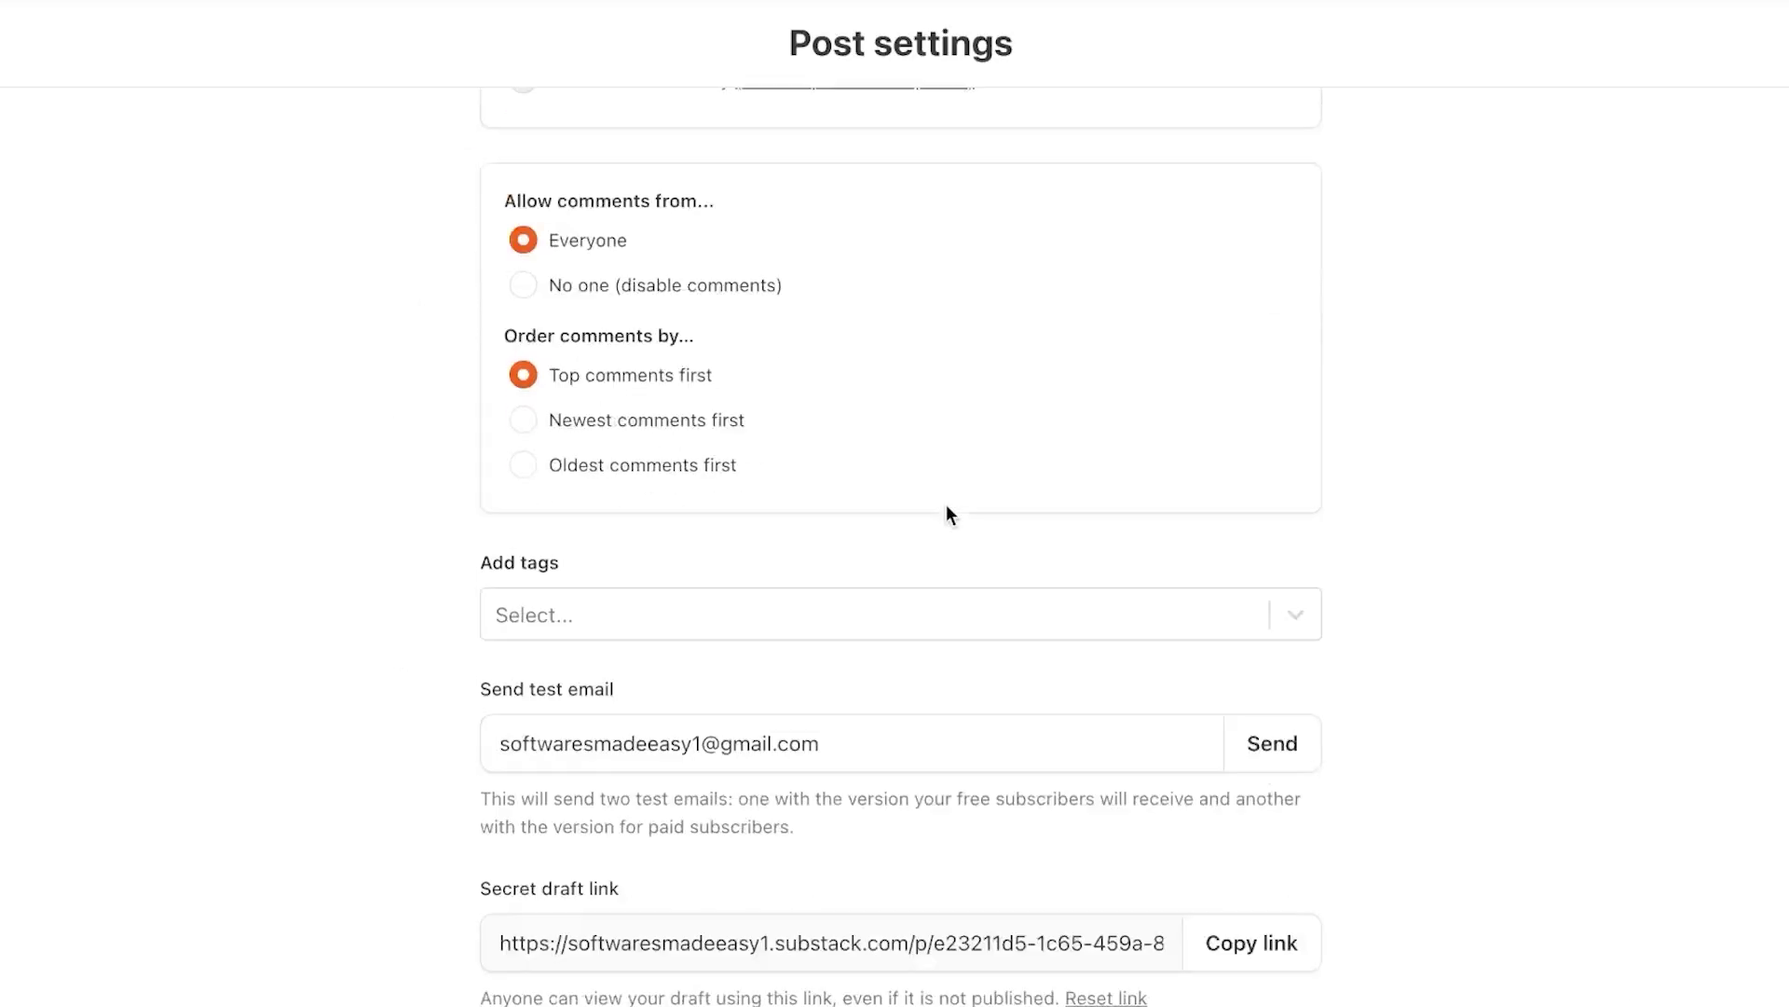
pyautogui.scroll(8, 946, 508)
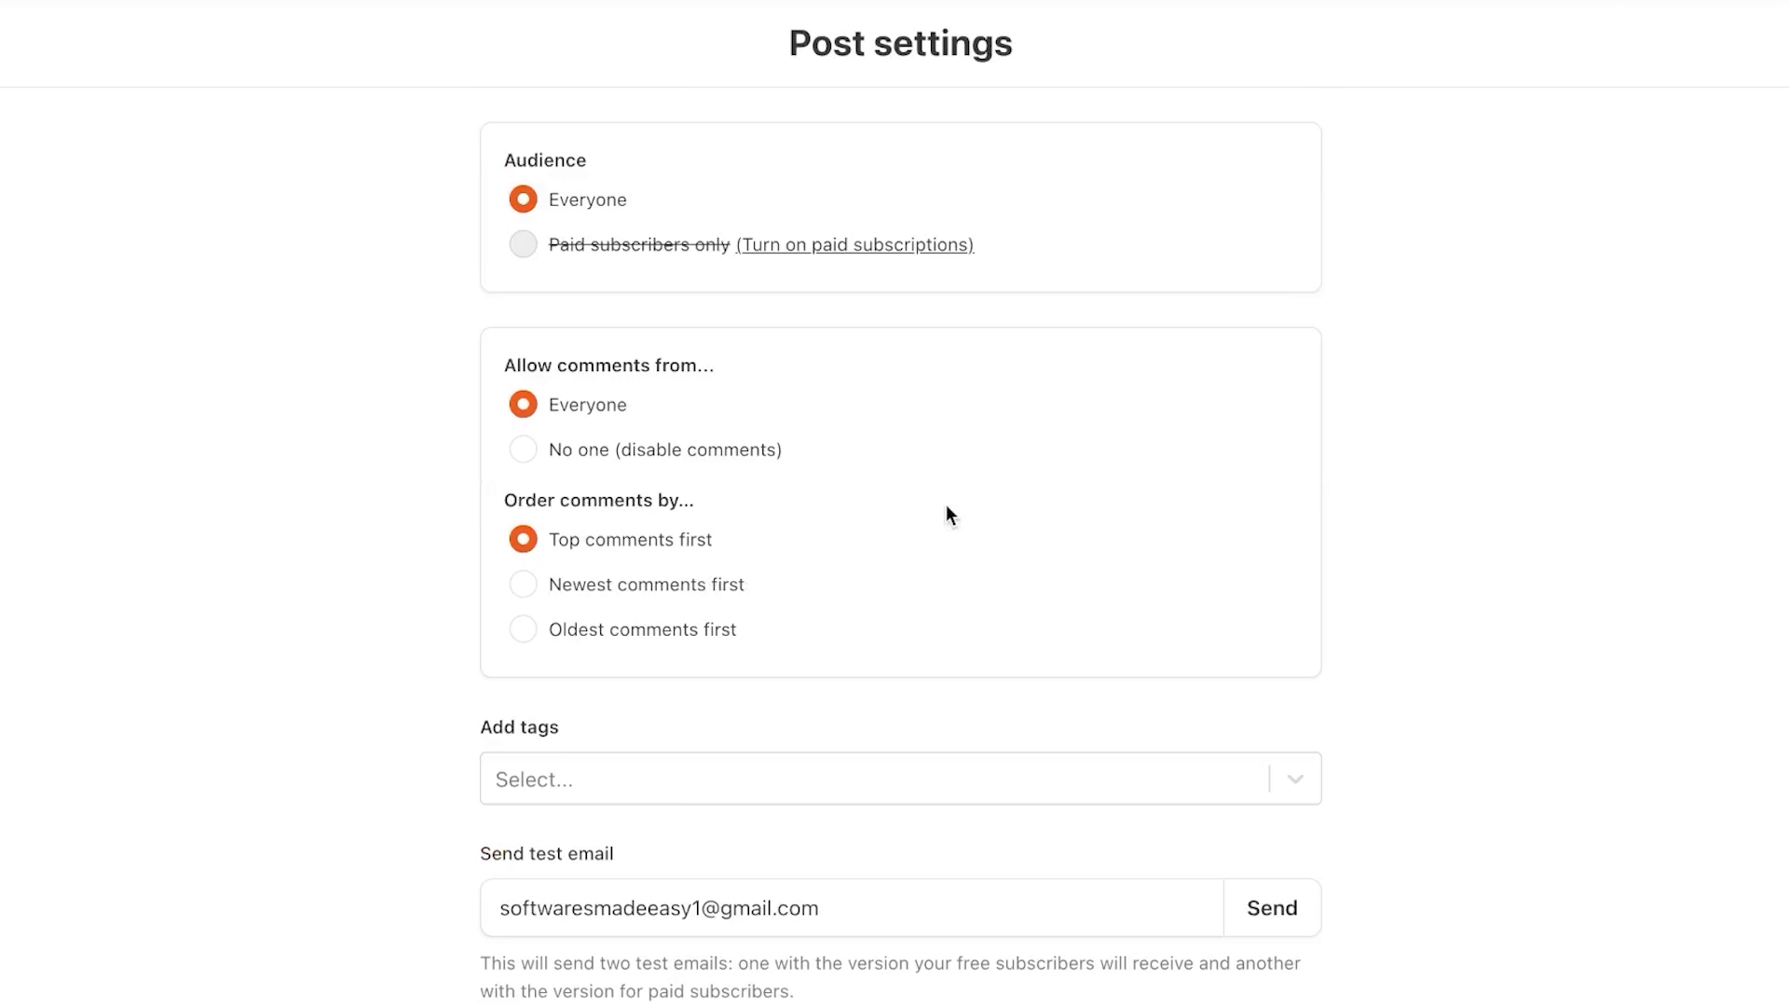
pyautogui.scroll(-2, 947, 505)
pyautogui.scroll(1, 947, 505)
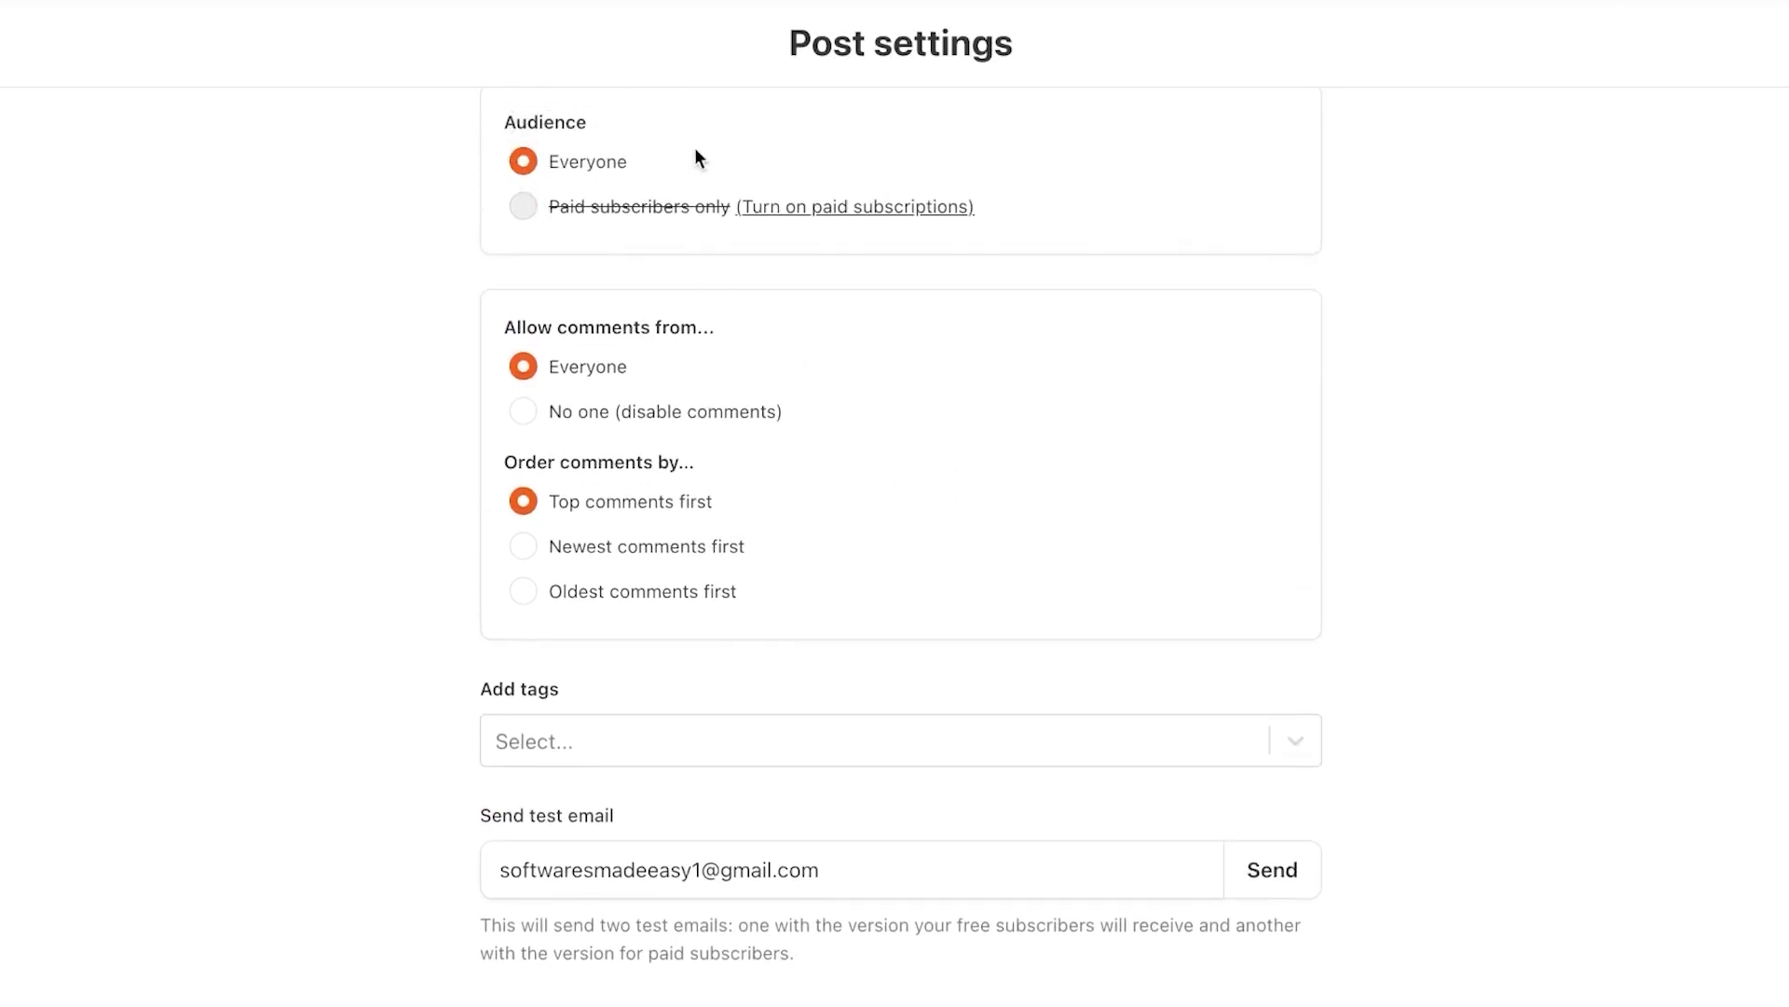
pyautogui.scroll(-3, 670, 217)
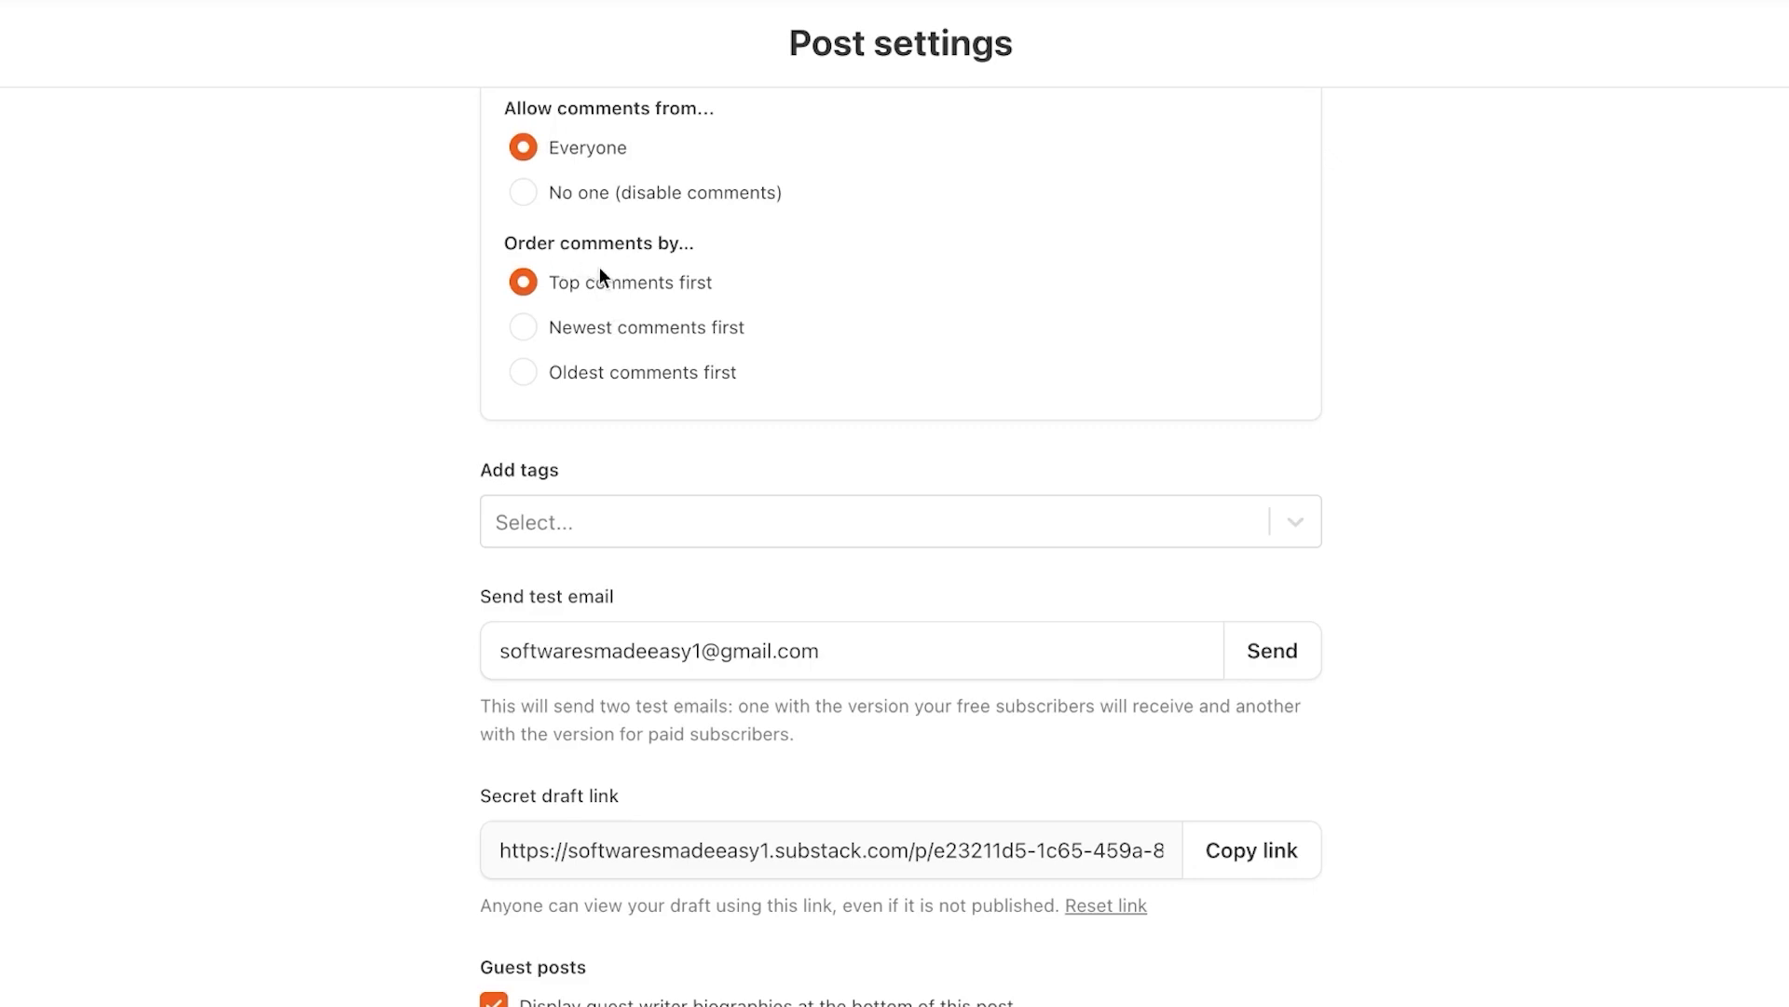
pyautogui.scroll(-4, 602, 299)
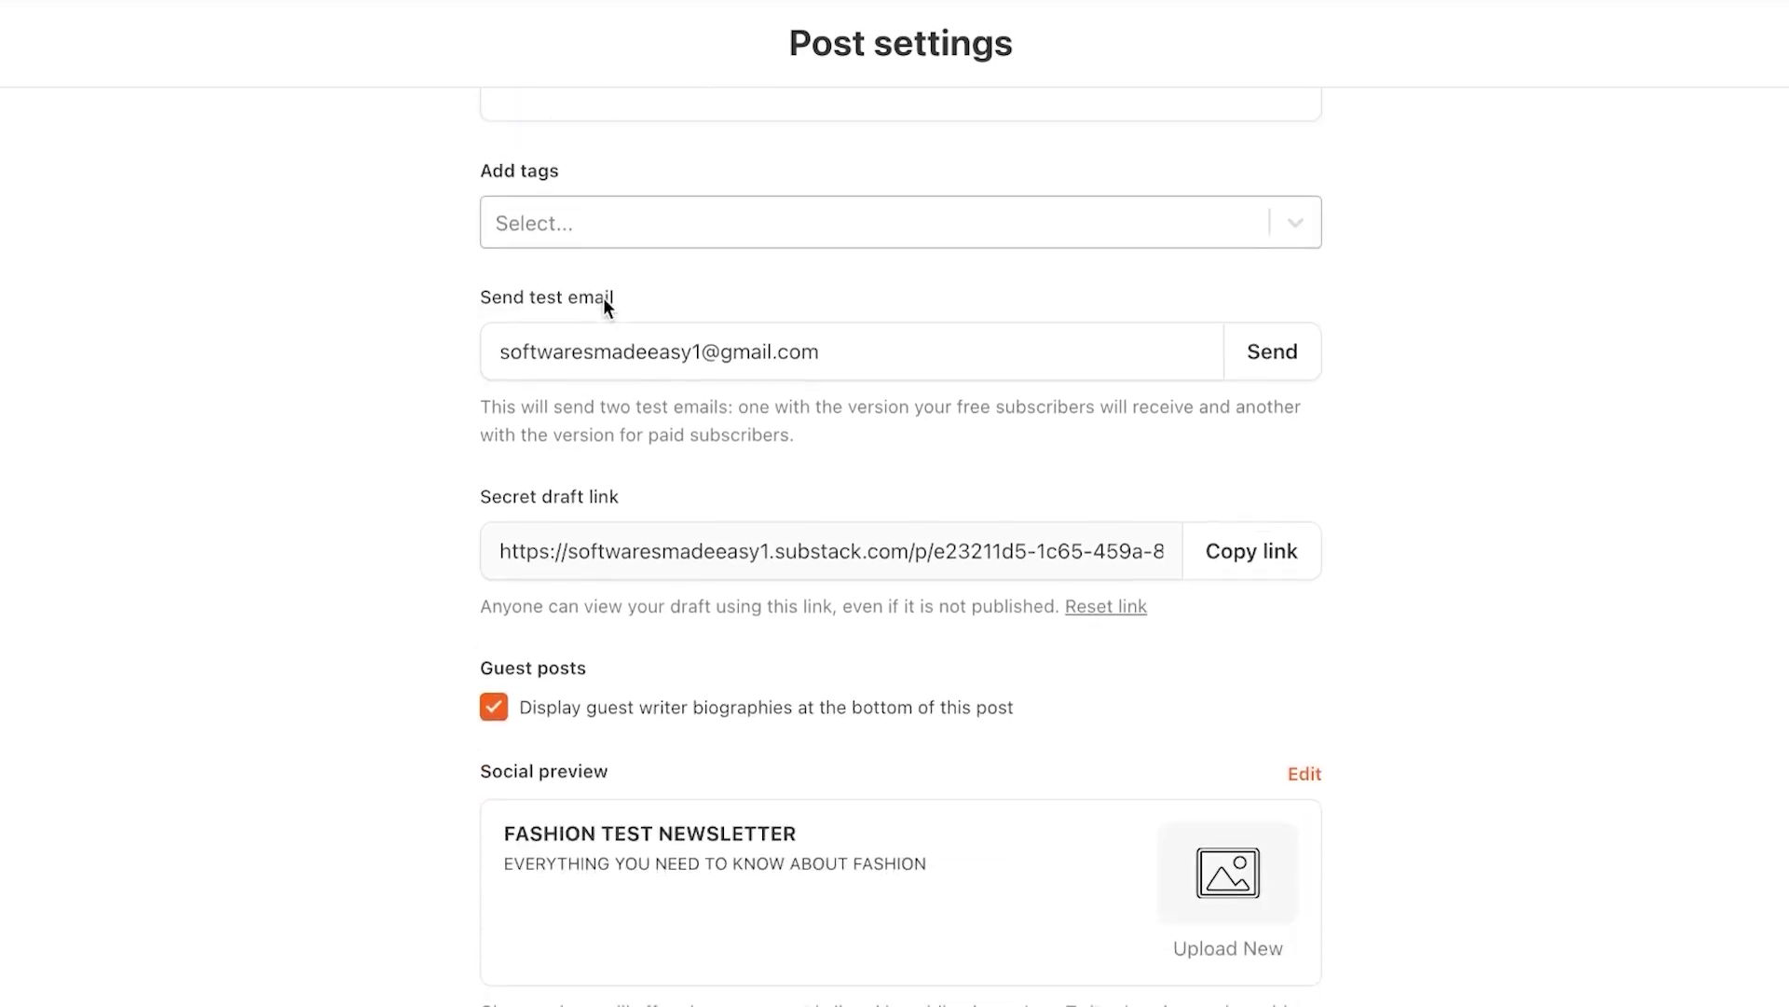
# Tag the post with new, fashion and trends
pyautogui.click(713, 237)
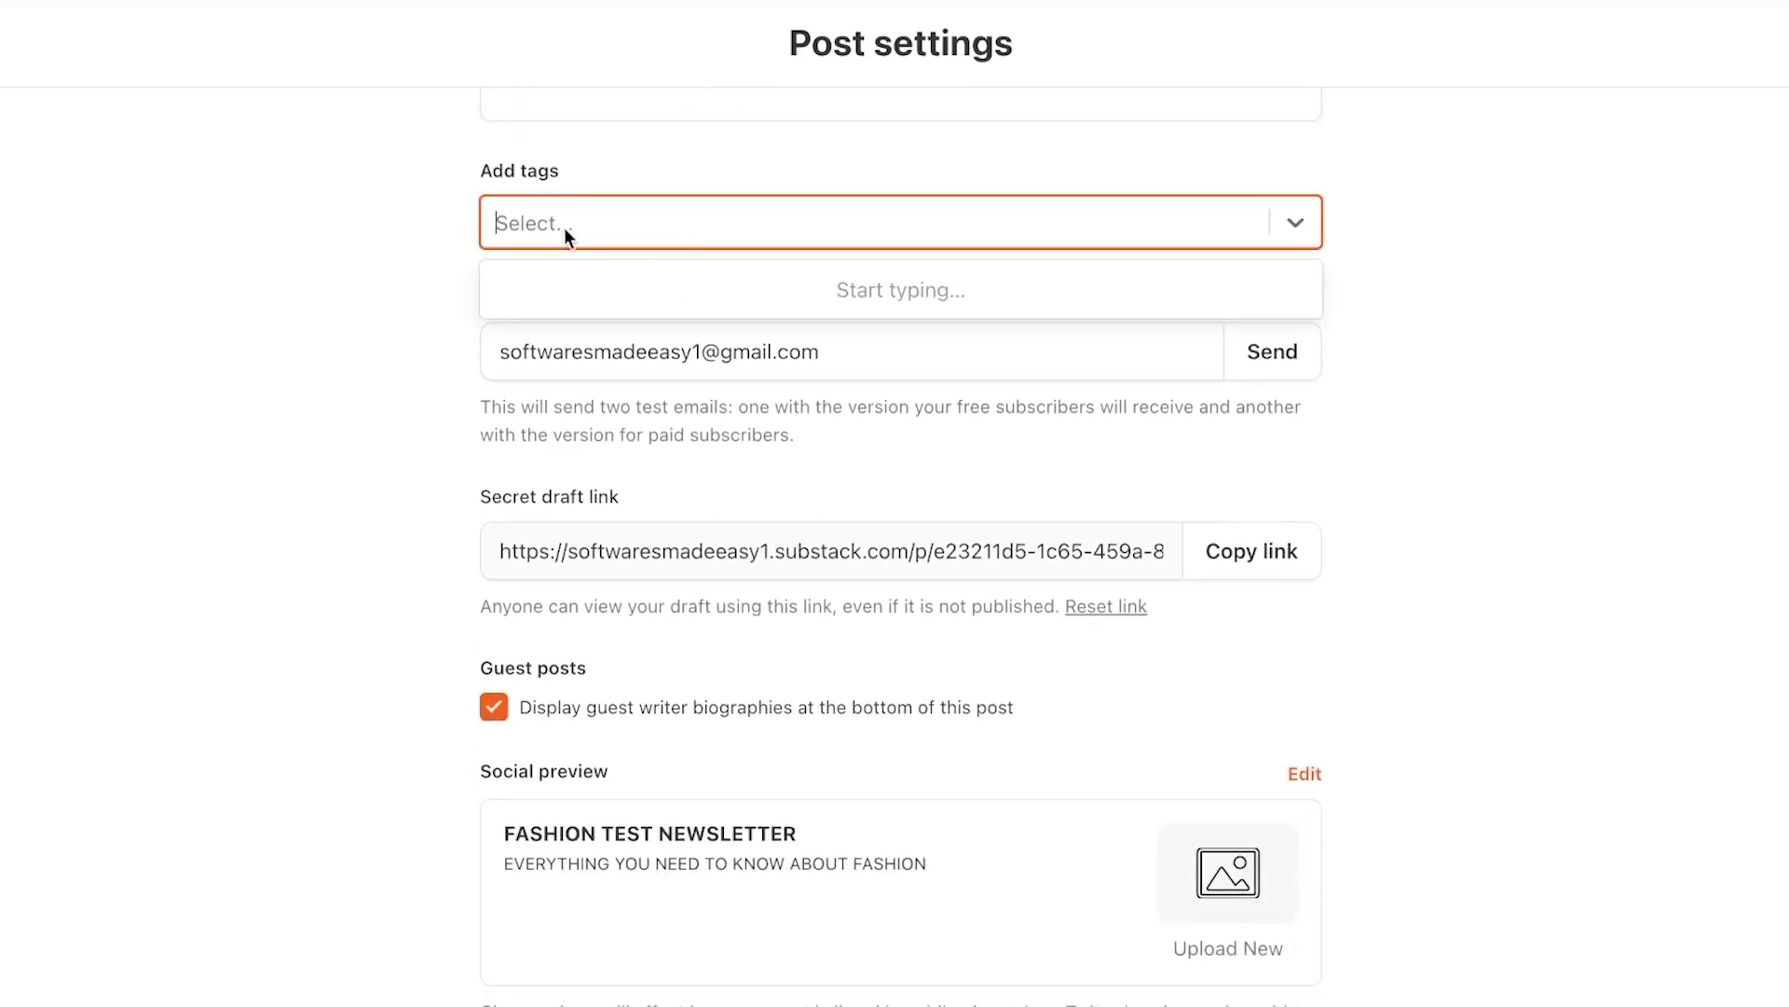
pyautogui.write('new')
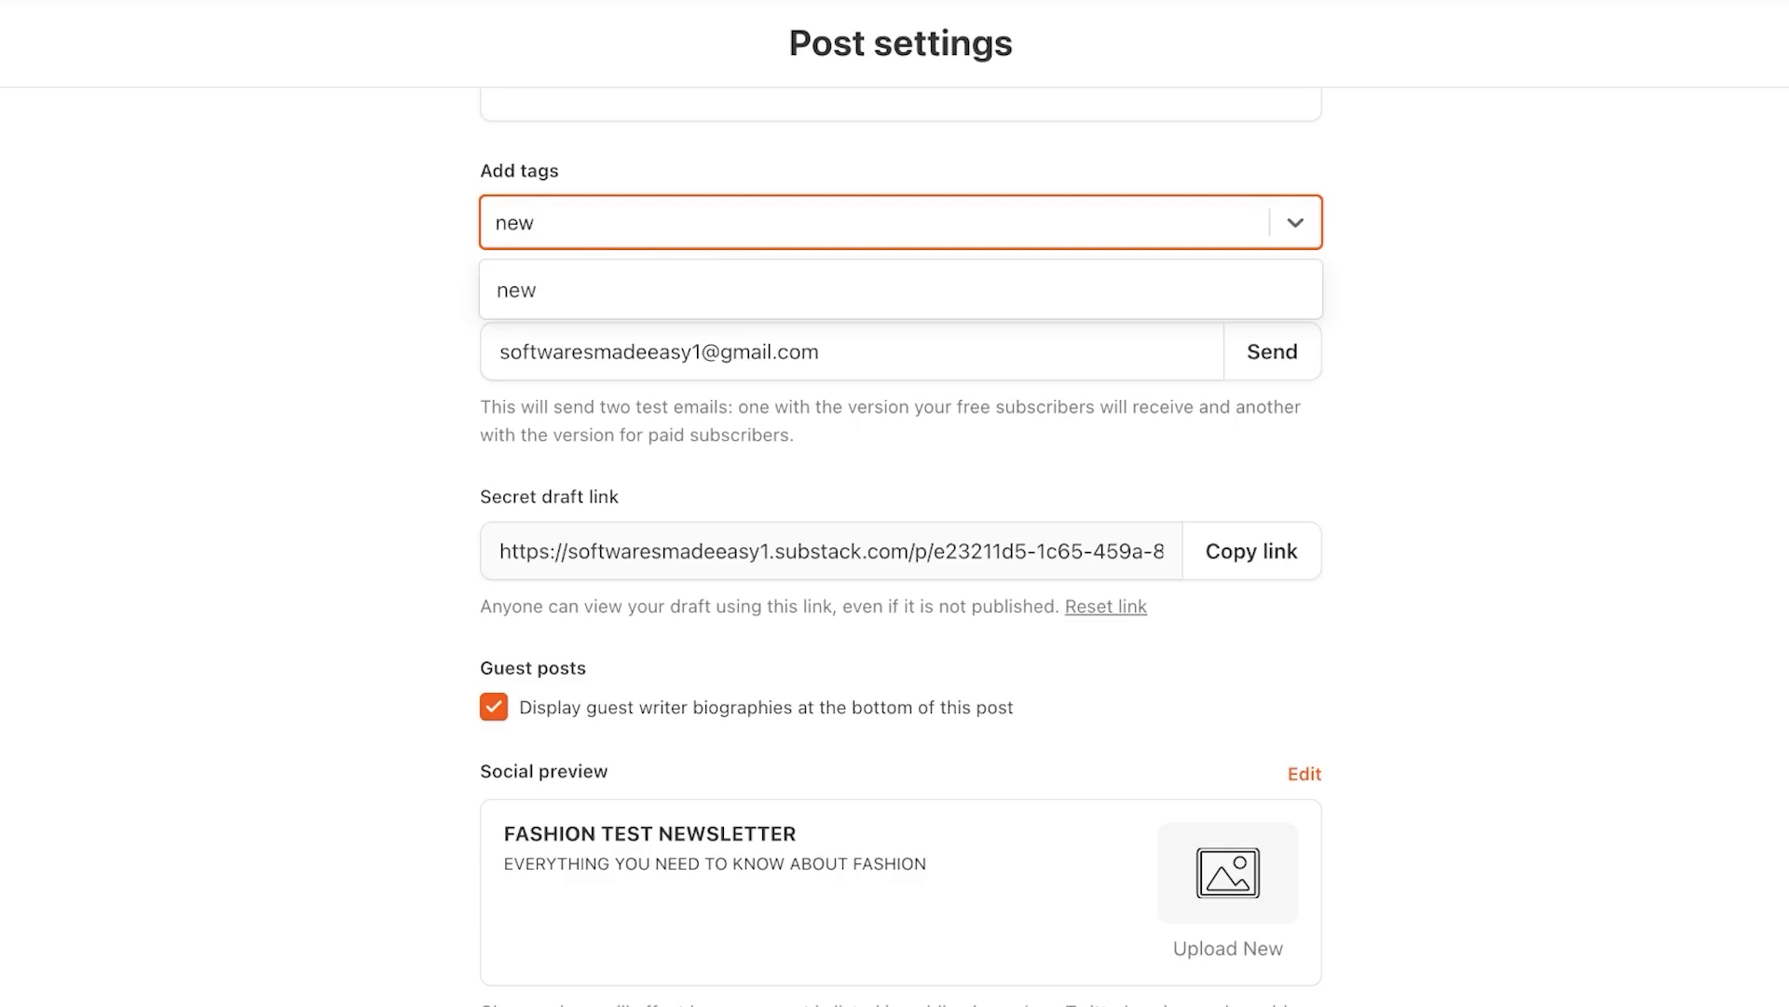
pyautogui.press('Return')
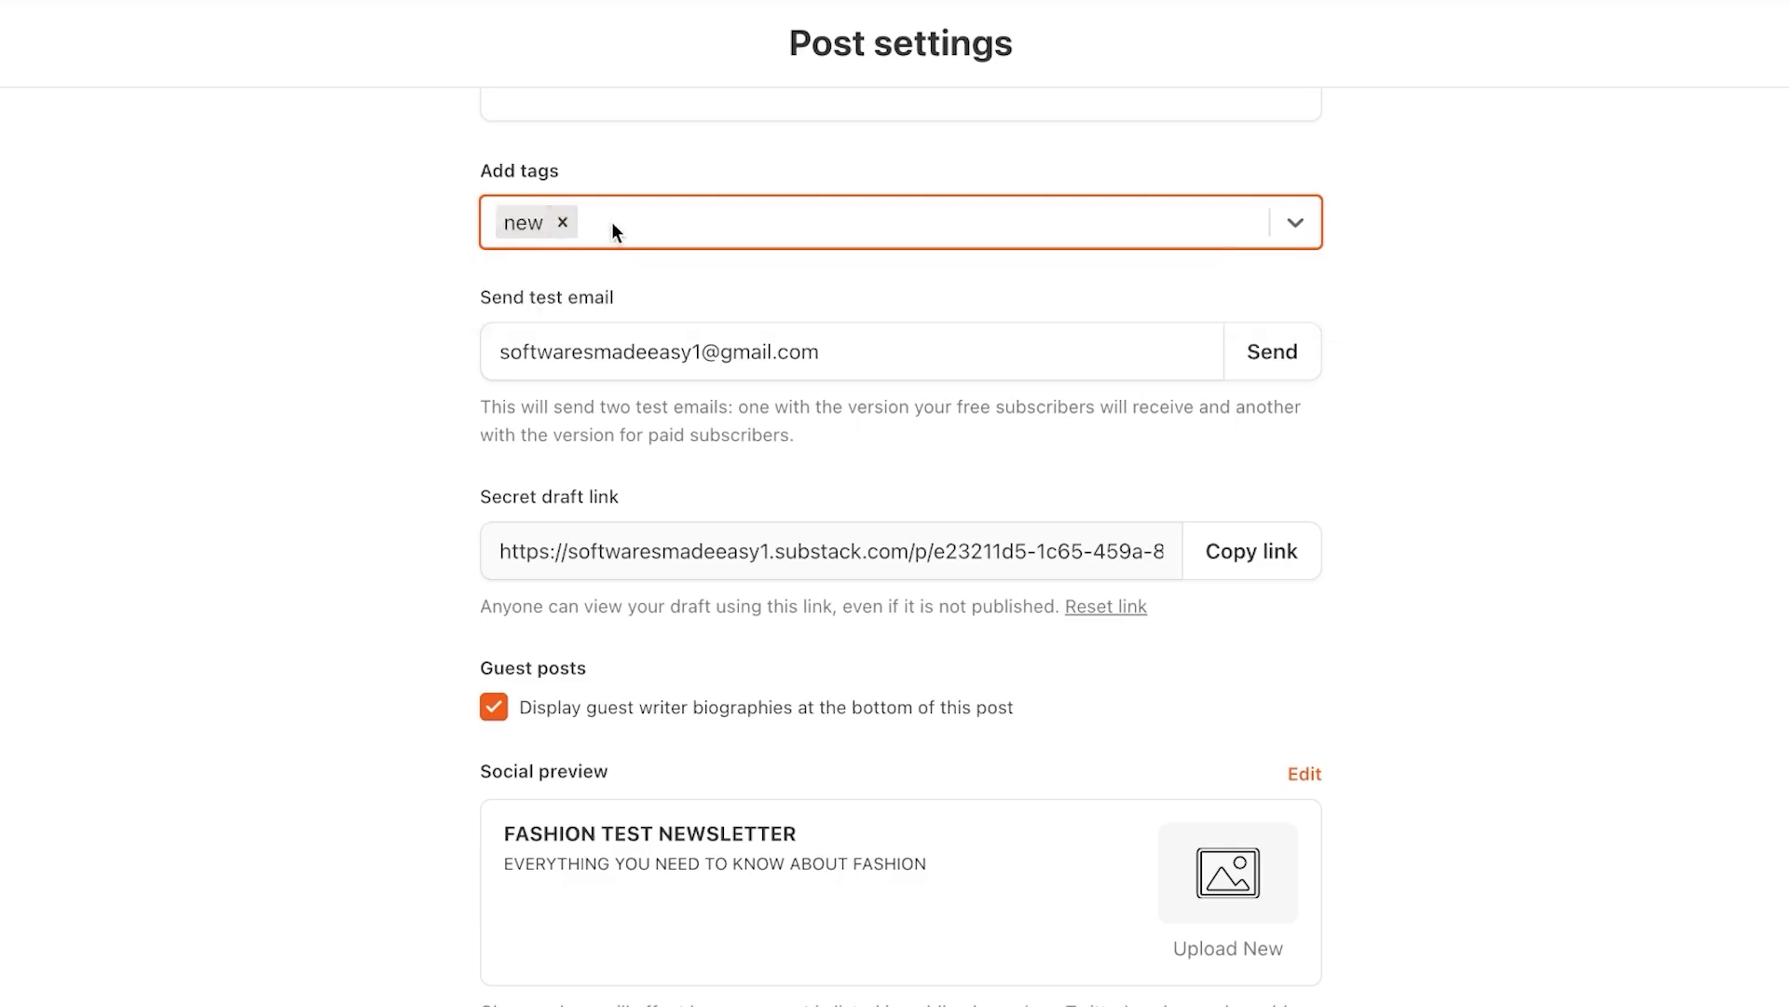
pyautogui.write('fashio')
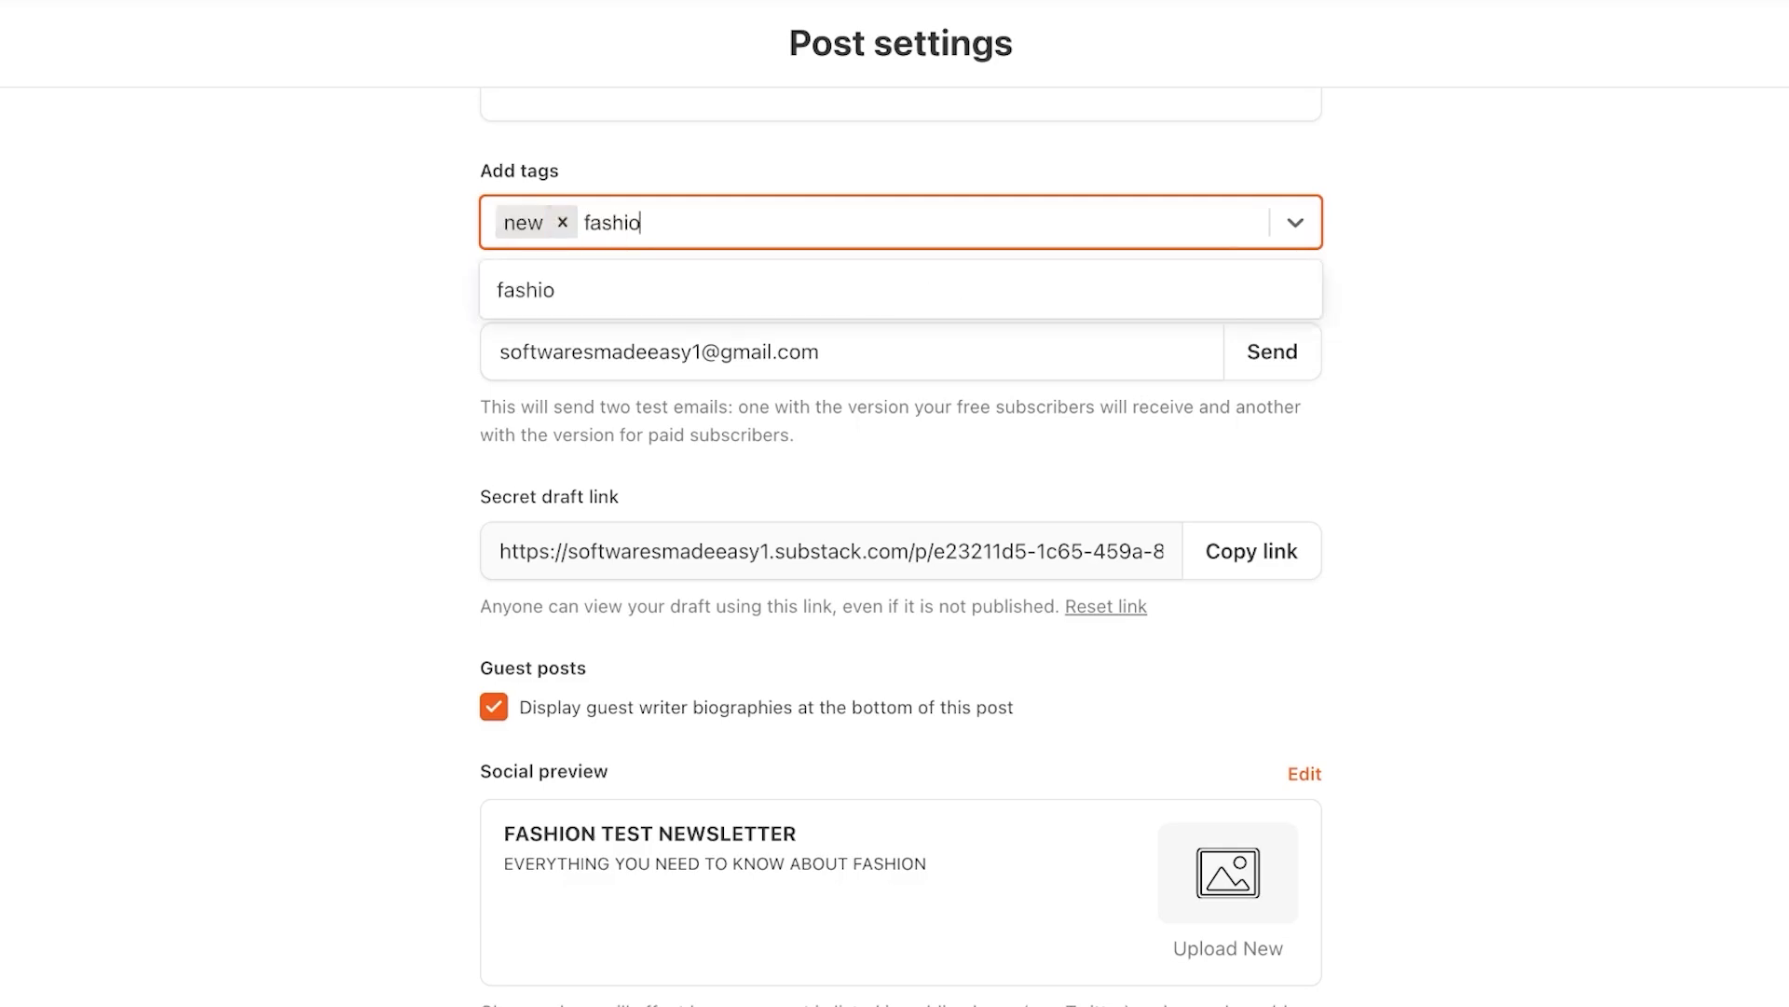
pyautogui.press('Return')
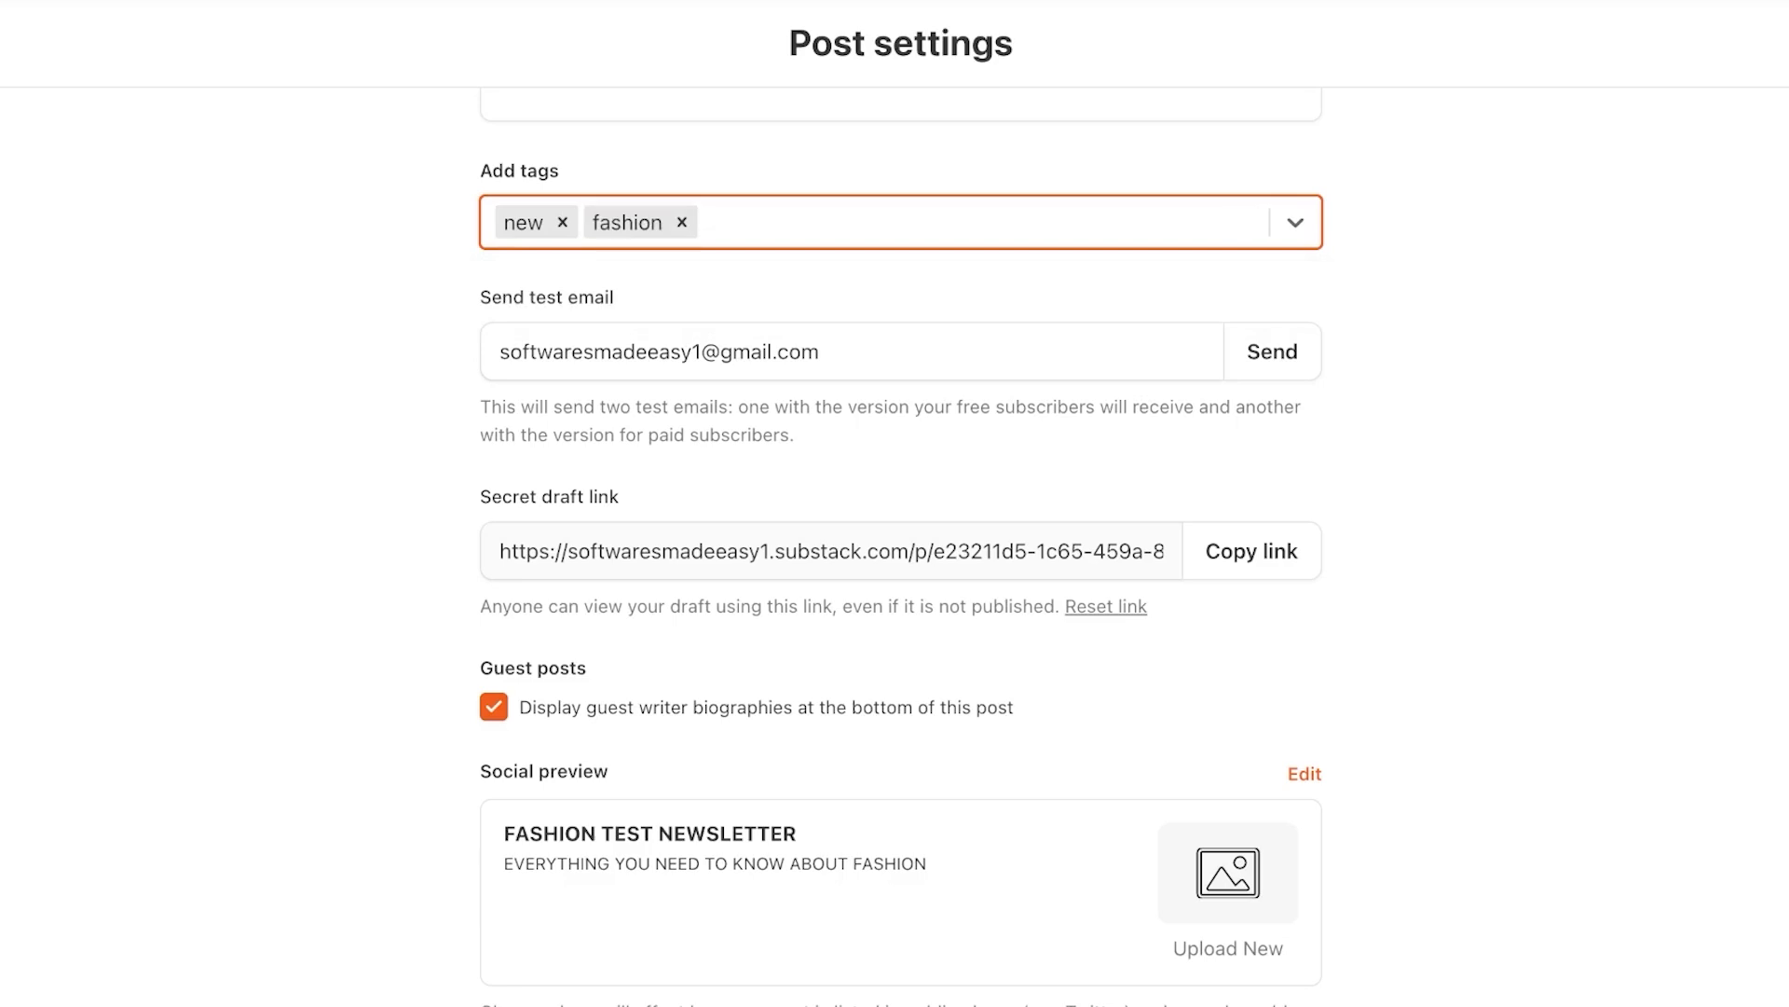
pyautogui.write('trends')
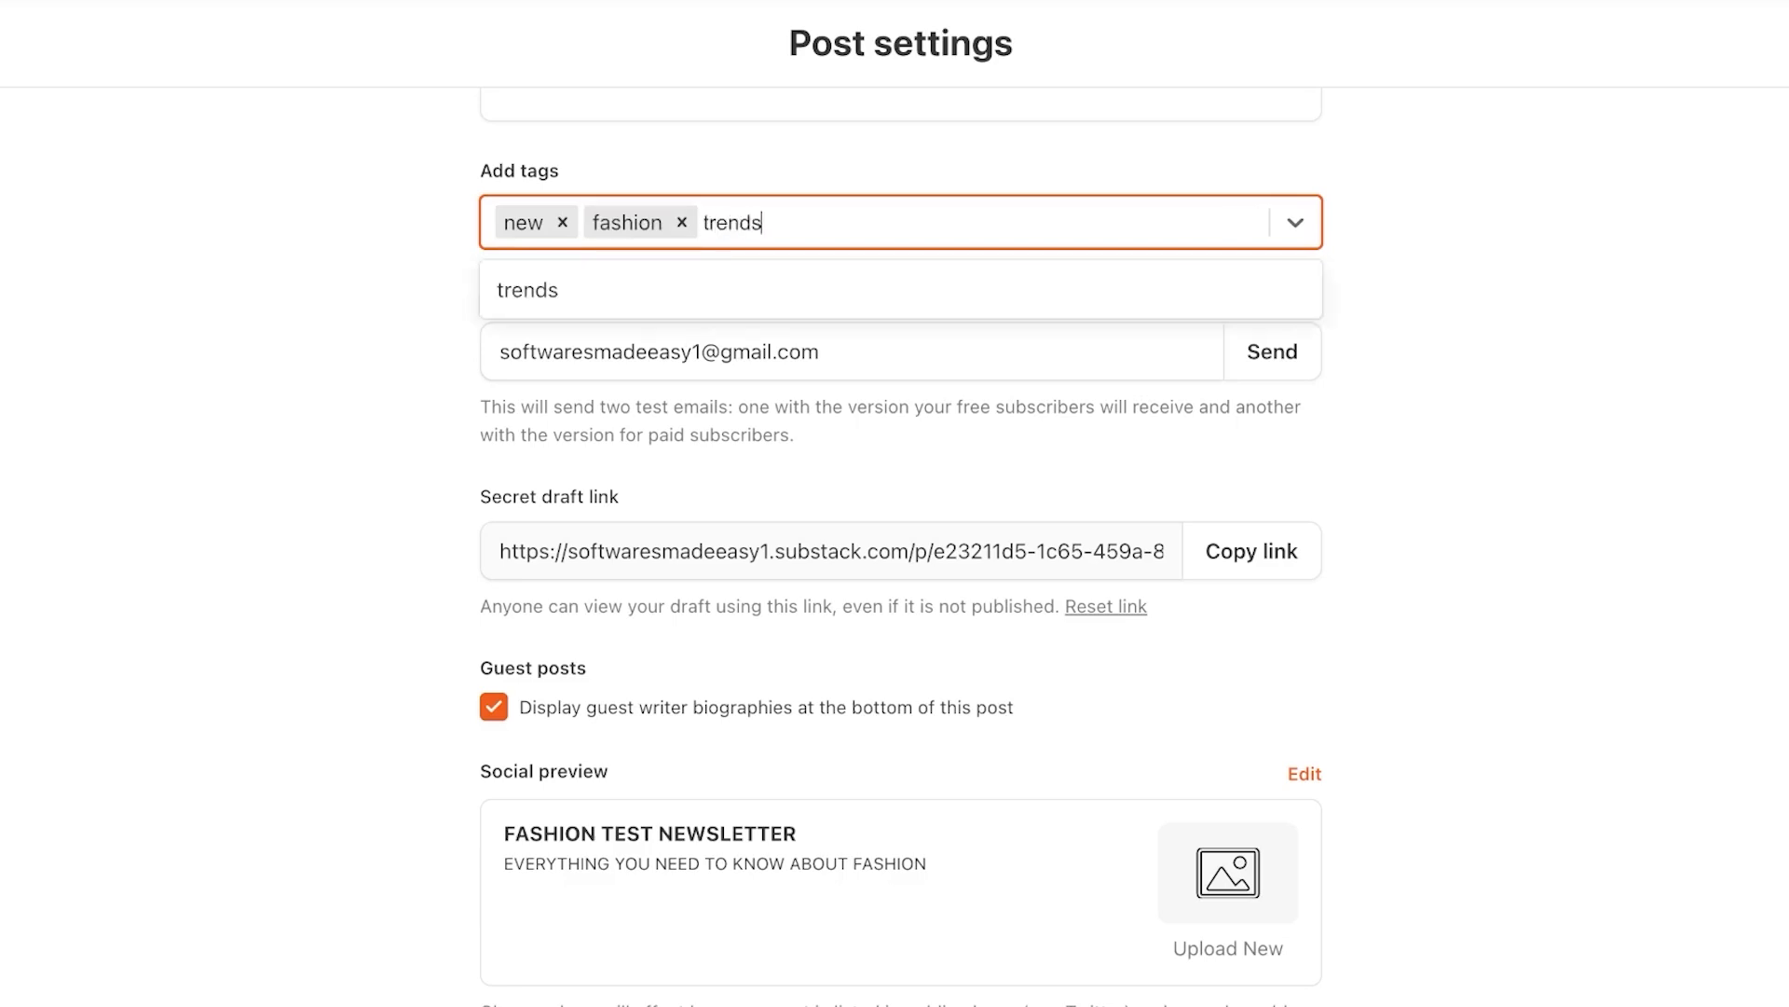
pyautogui.press('Return')
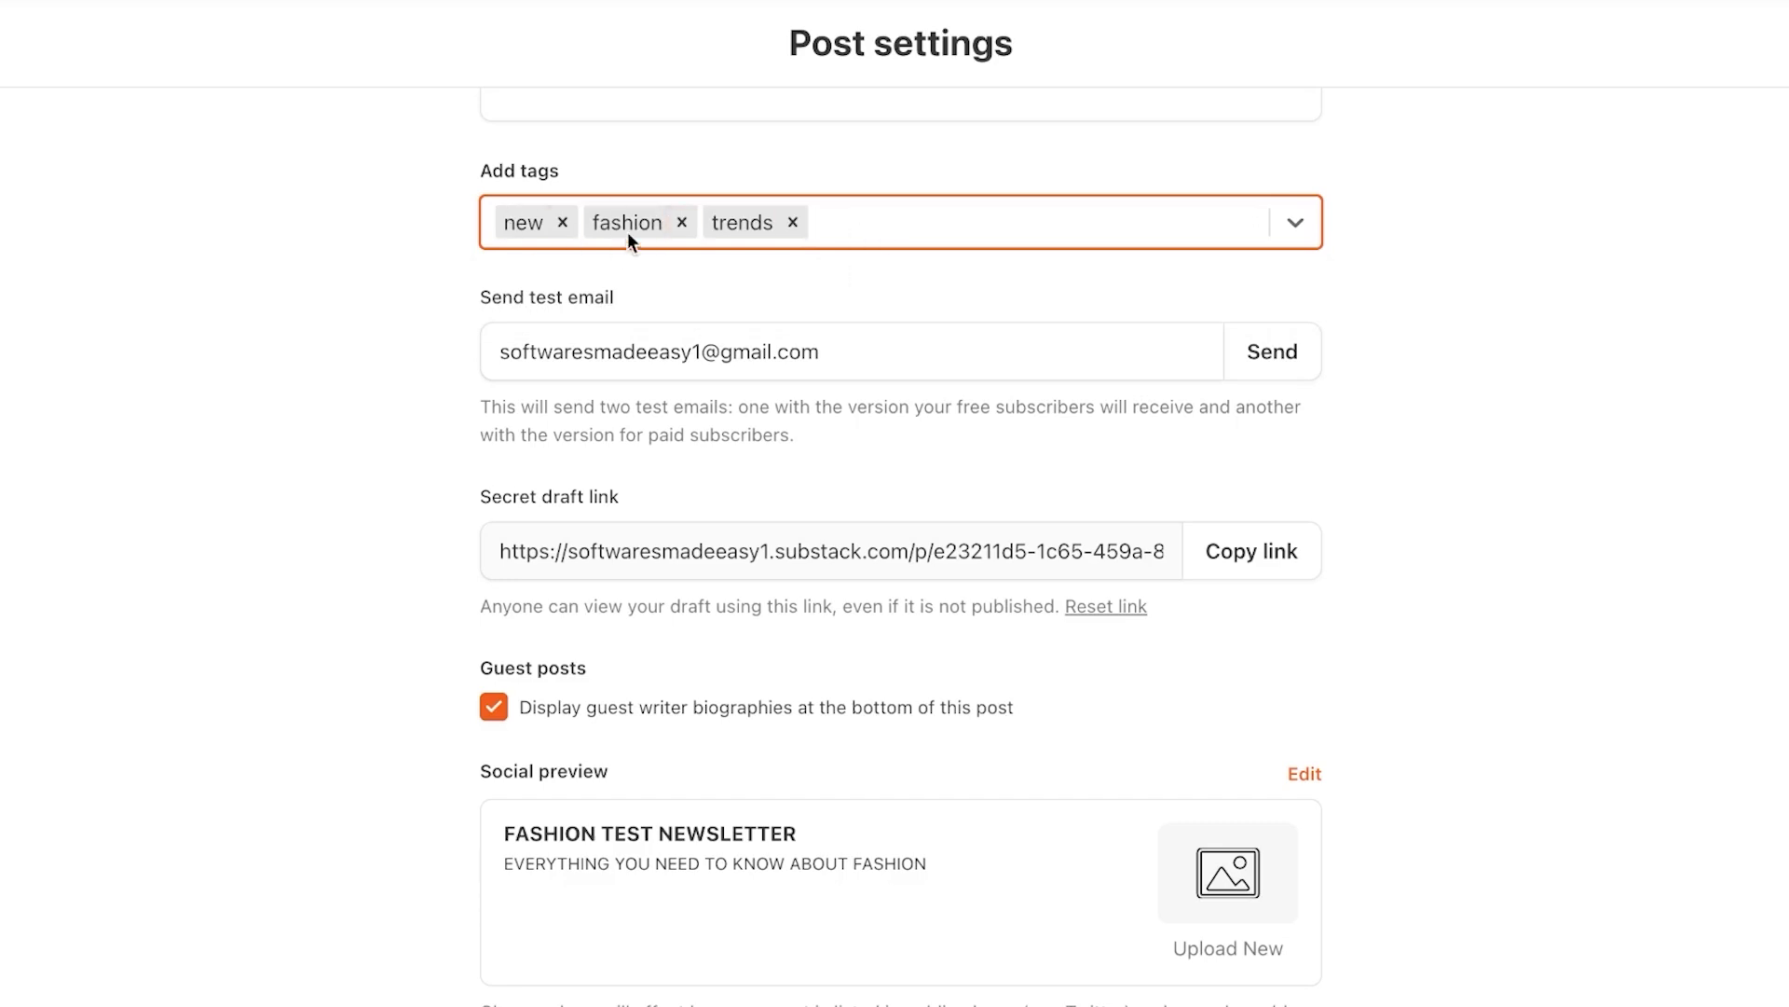
pyautogui.scroll(-3, 771, 655)
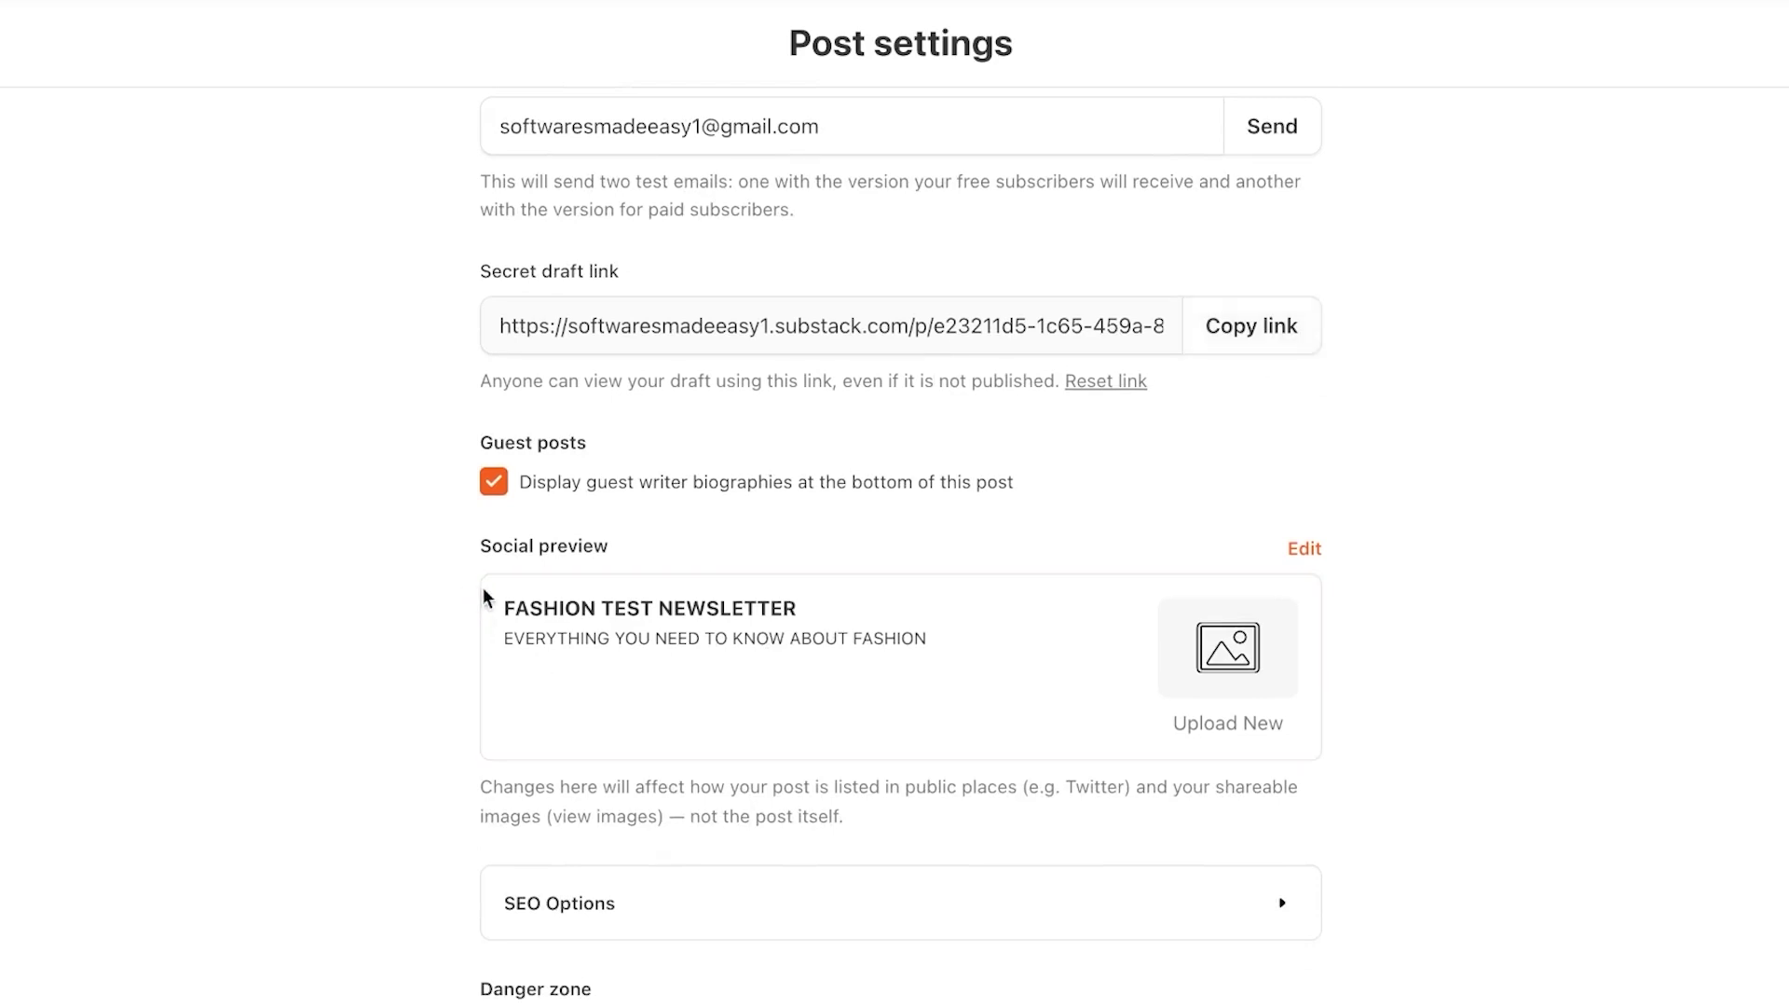
# Upload a new image file as the social preview image, then expand the SEO options
pyautogui.tripleClick(509, 607)
pyautogui.moveTo(509, 608); pyautogui.dragTo(851, 634)
pyautogui.click(1248, 671)
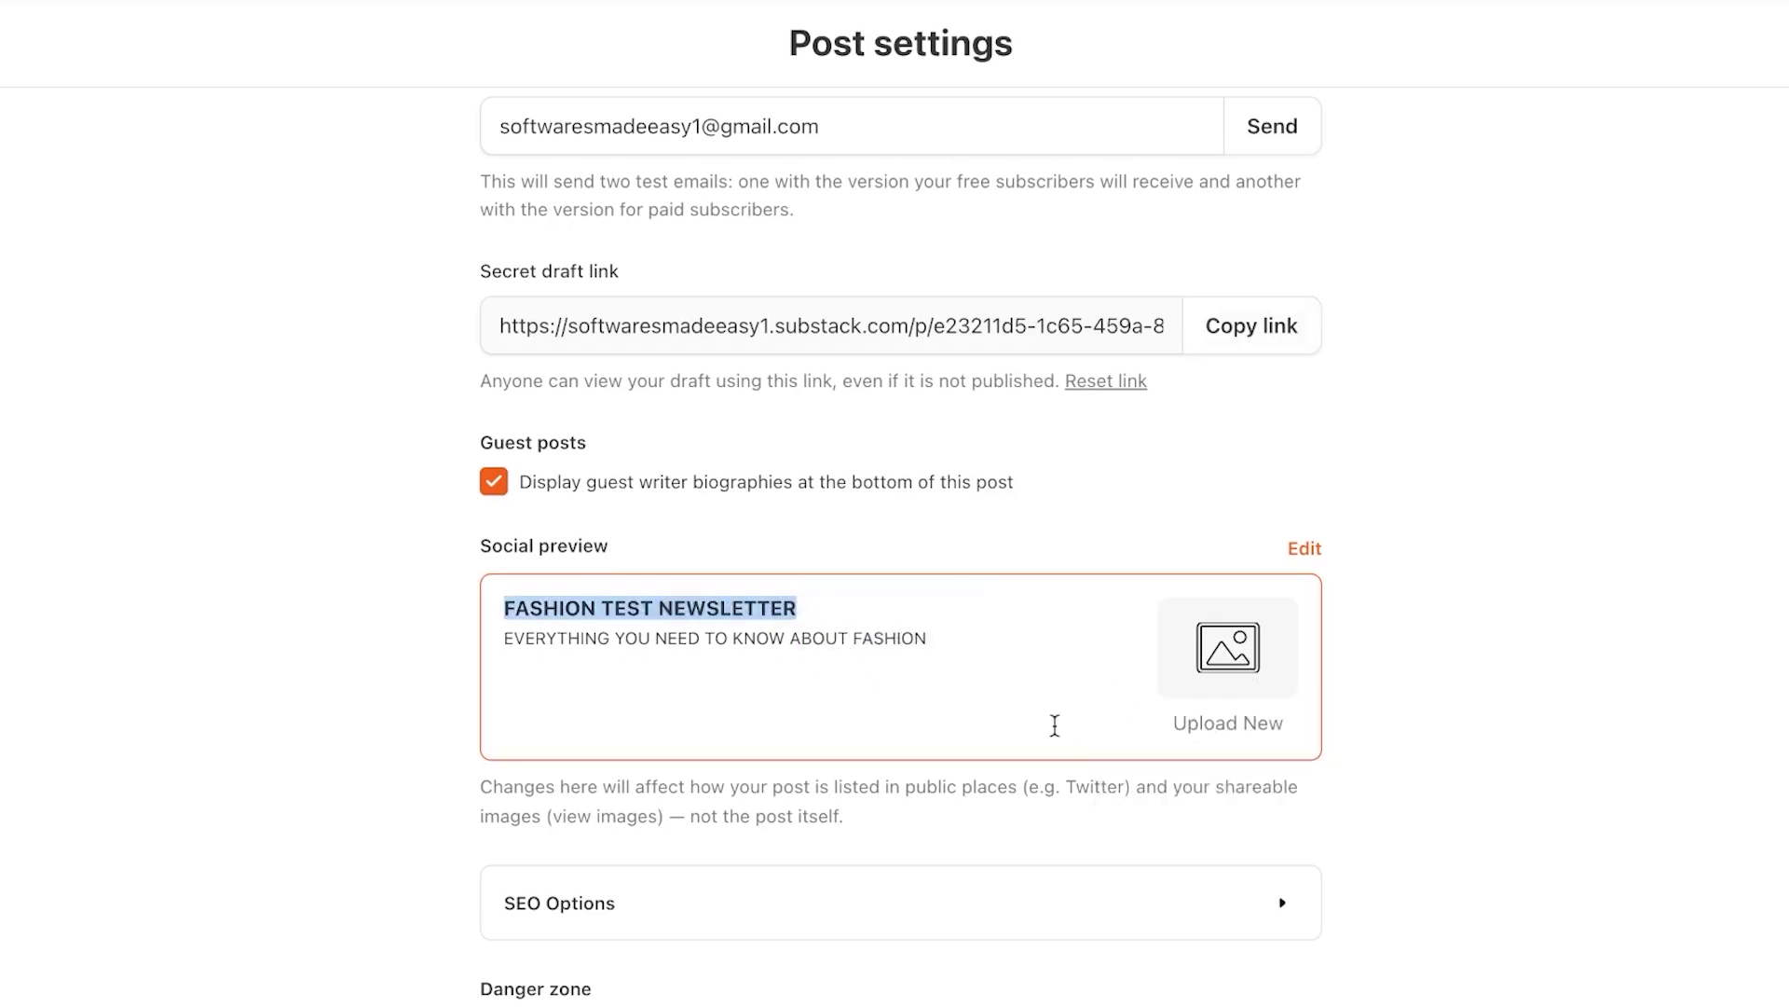
pyautogui.click(1226, 657)
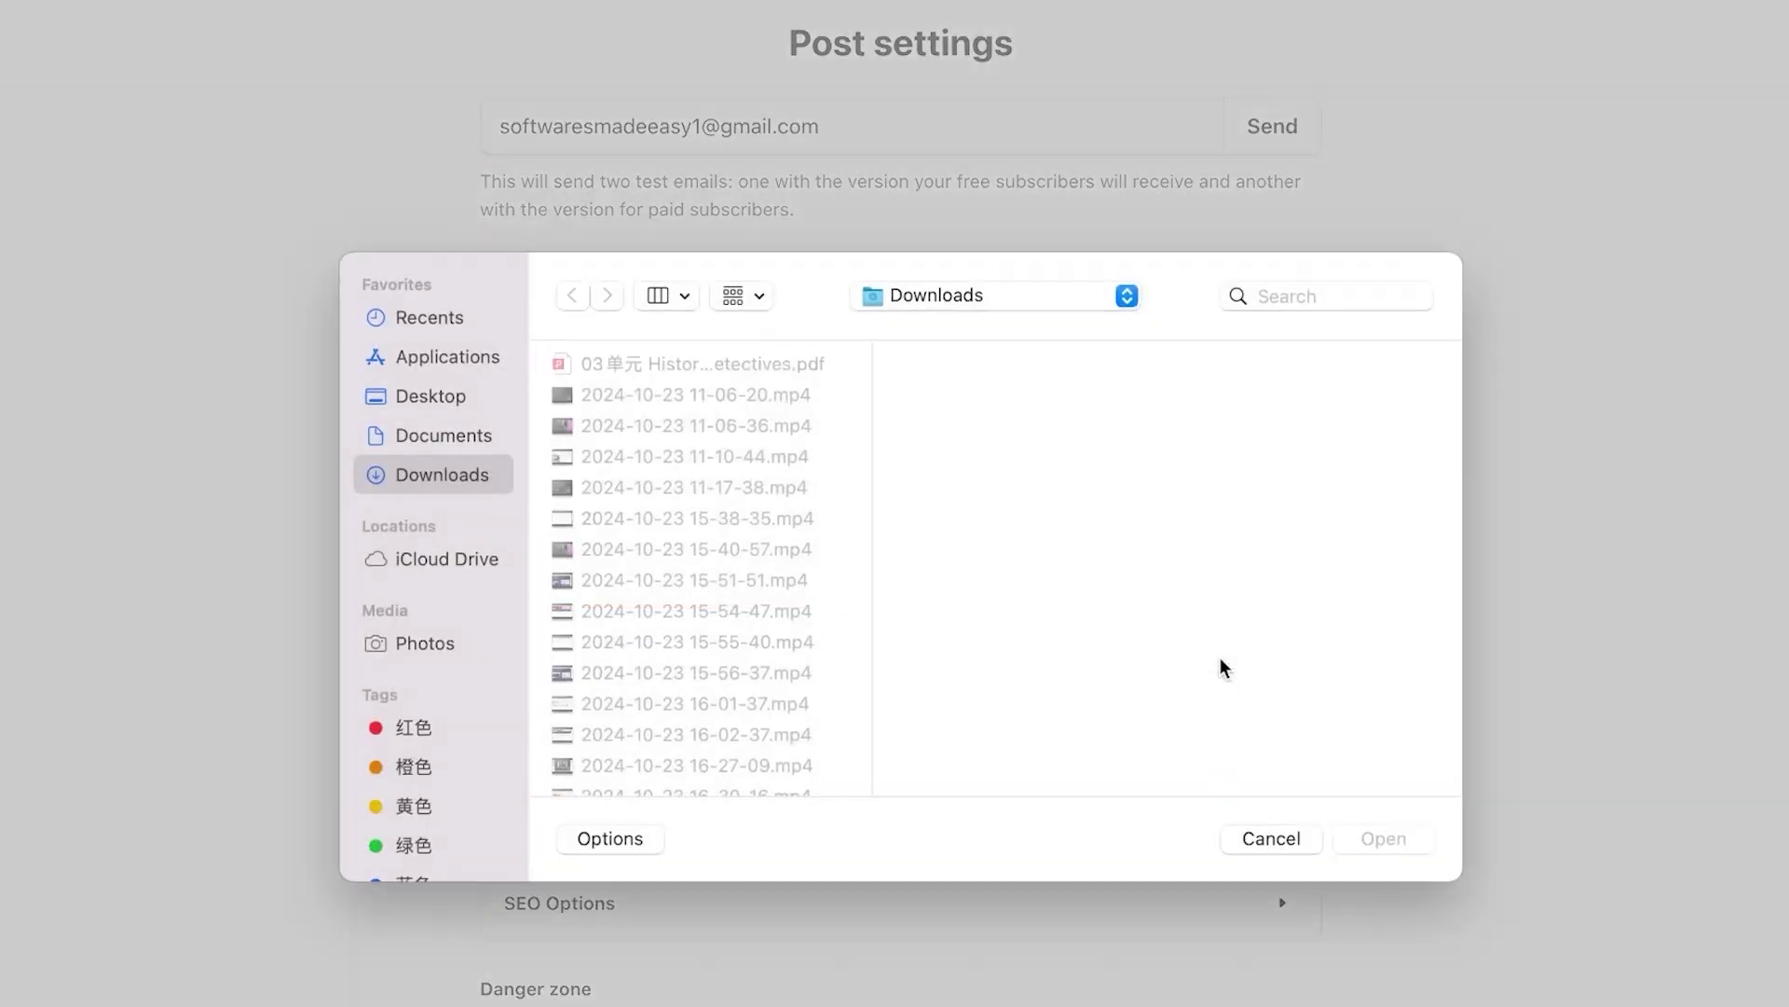
pyautogui.scroll(-1, 669, 529)
pyautogui.scroll(-5, 670, 530)
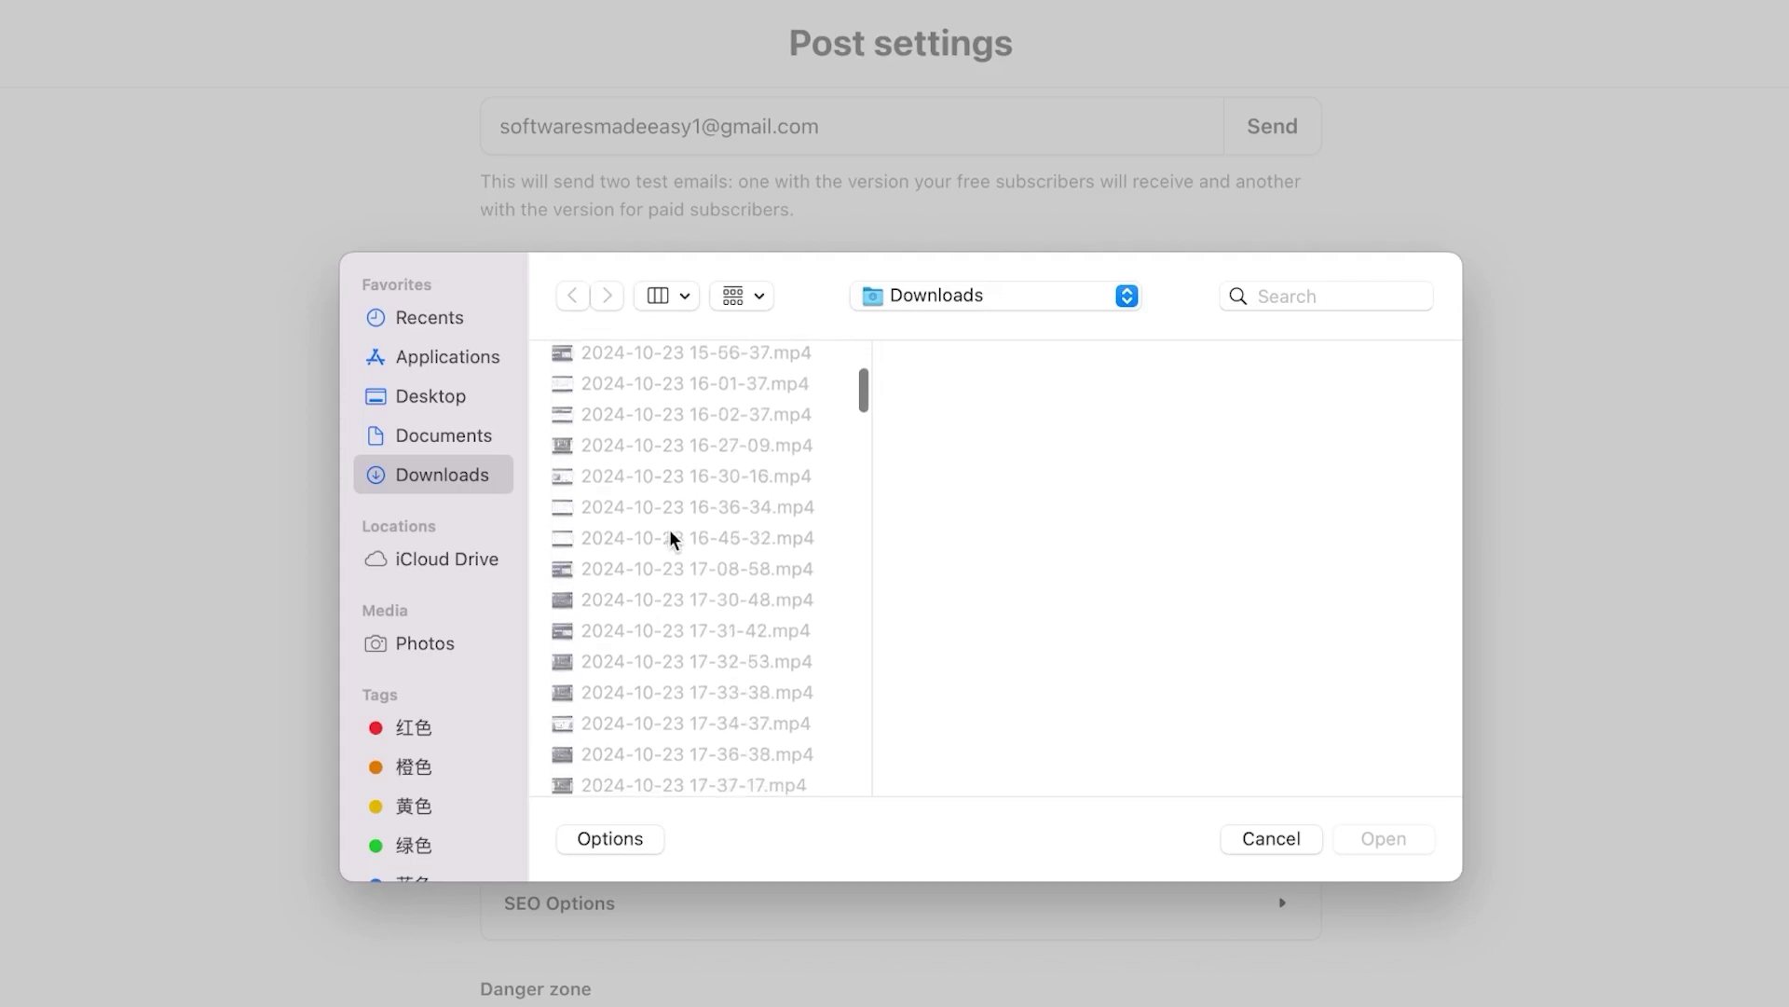
pyautogui.doubleClick(670, 529)
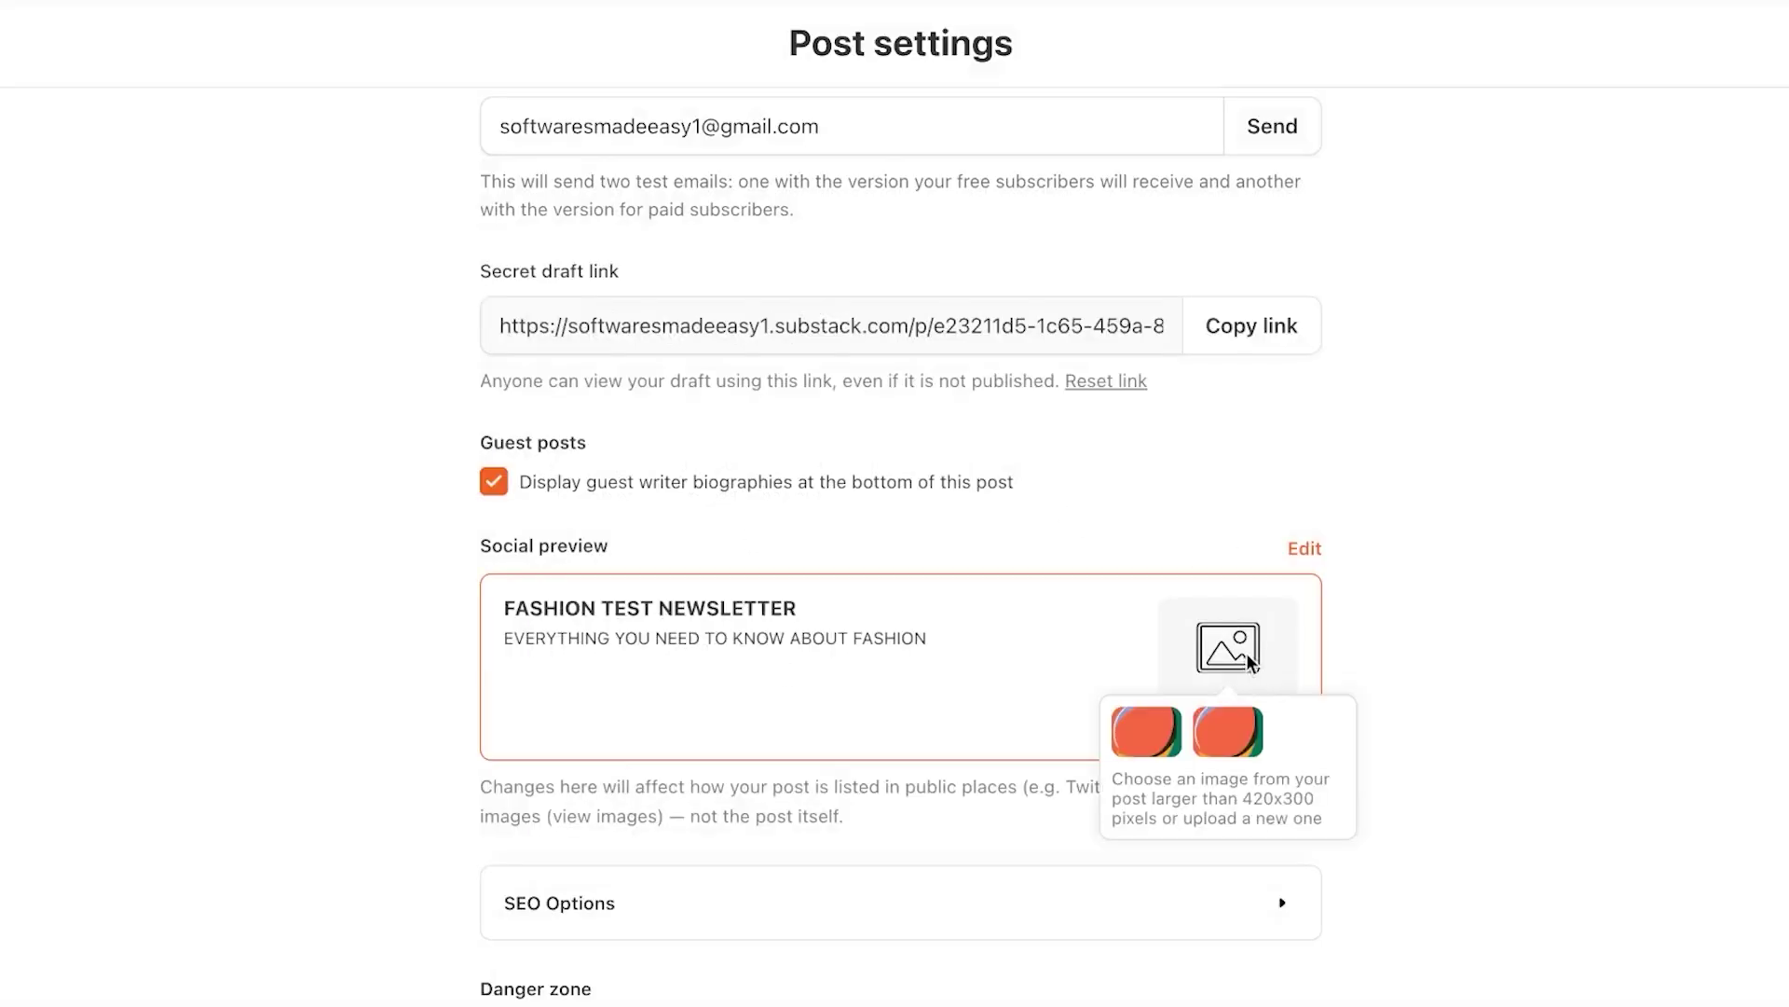
pyautogui.click(596, 921)
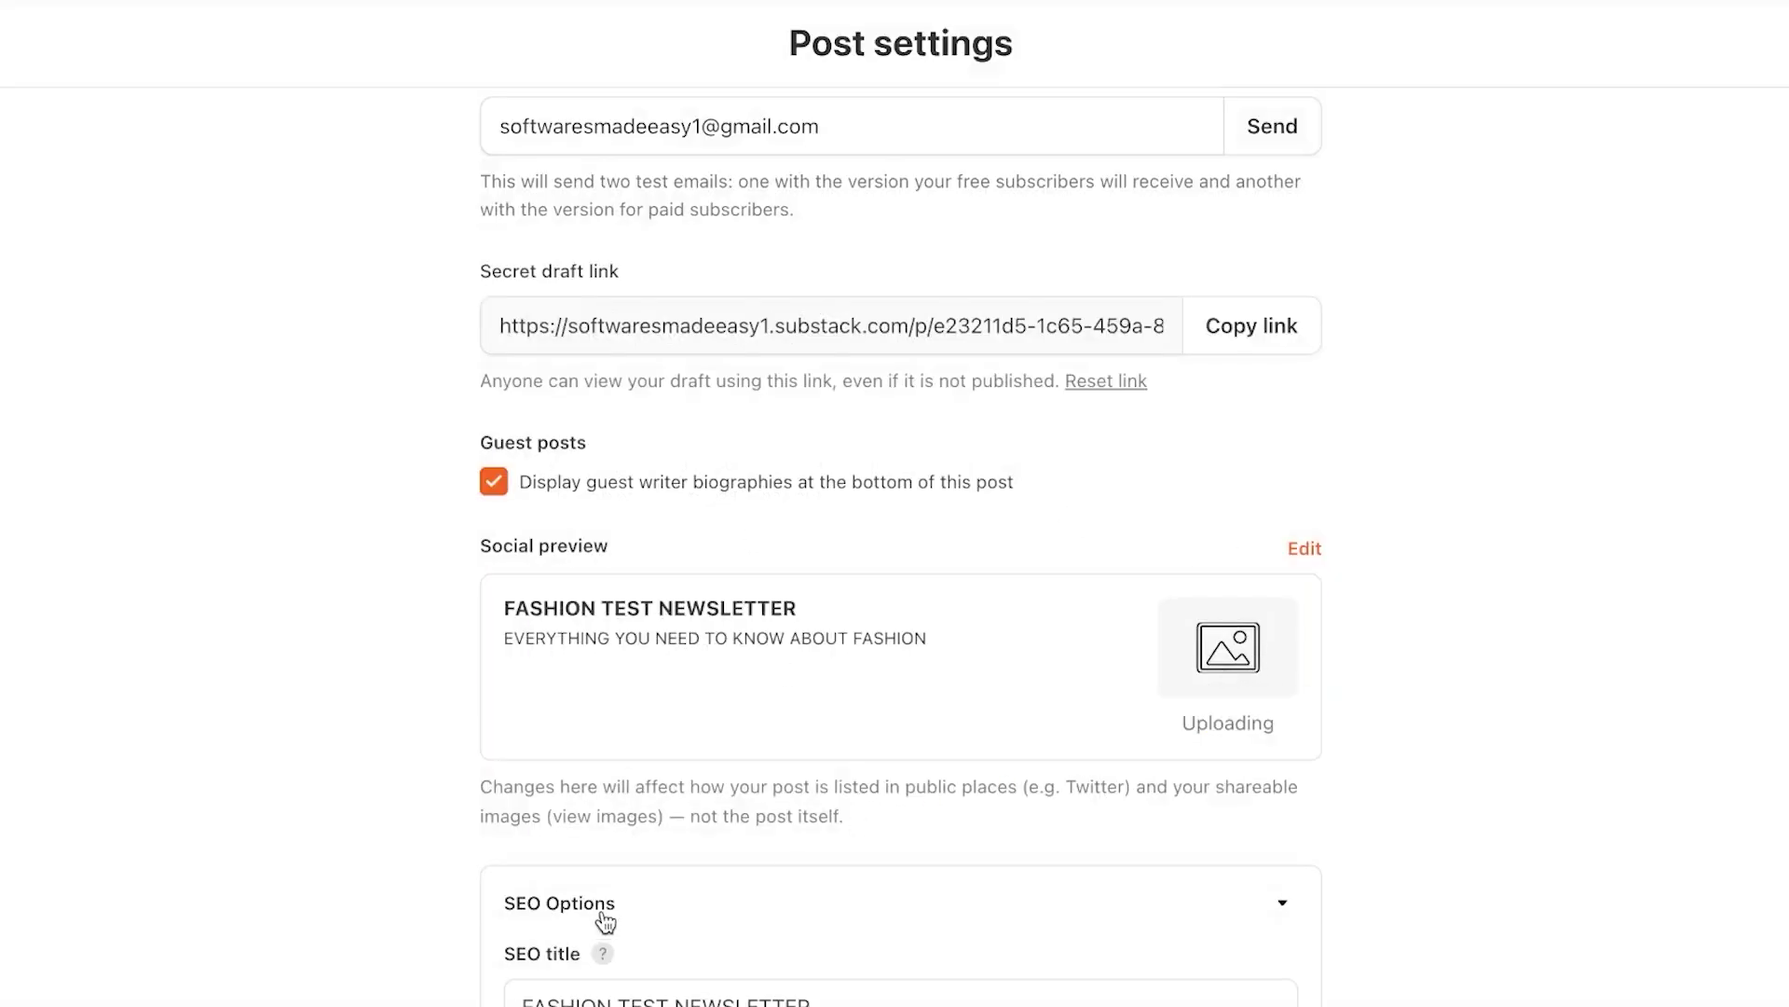
pyautogui.scroll(-6, 606, 920)
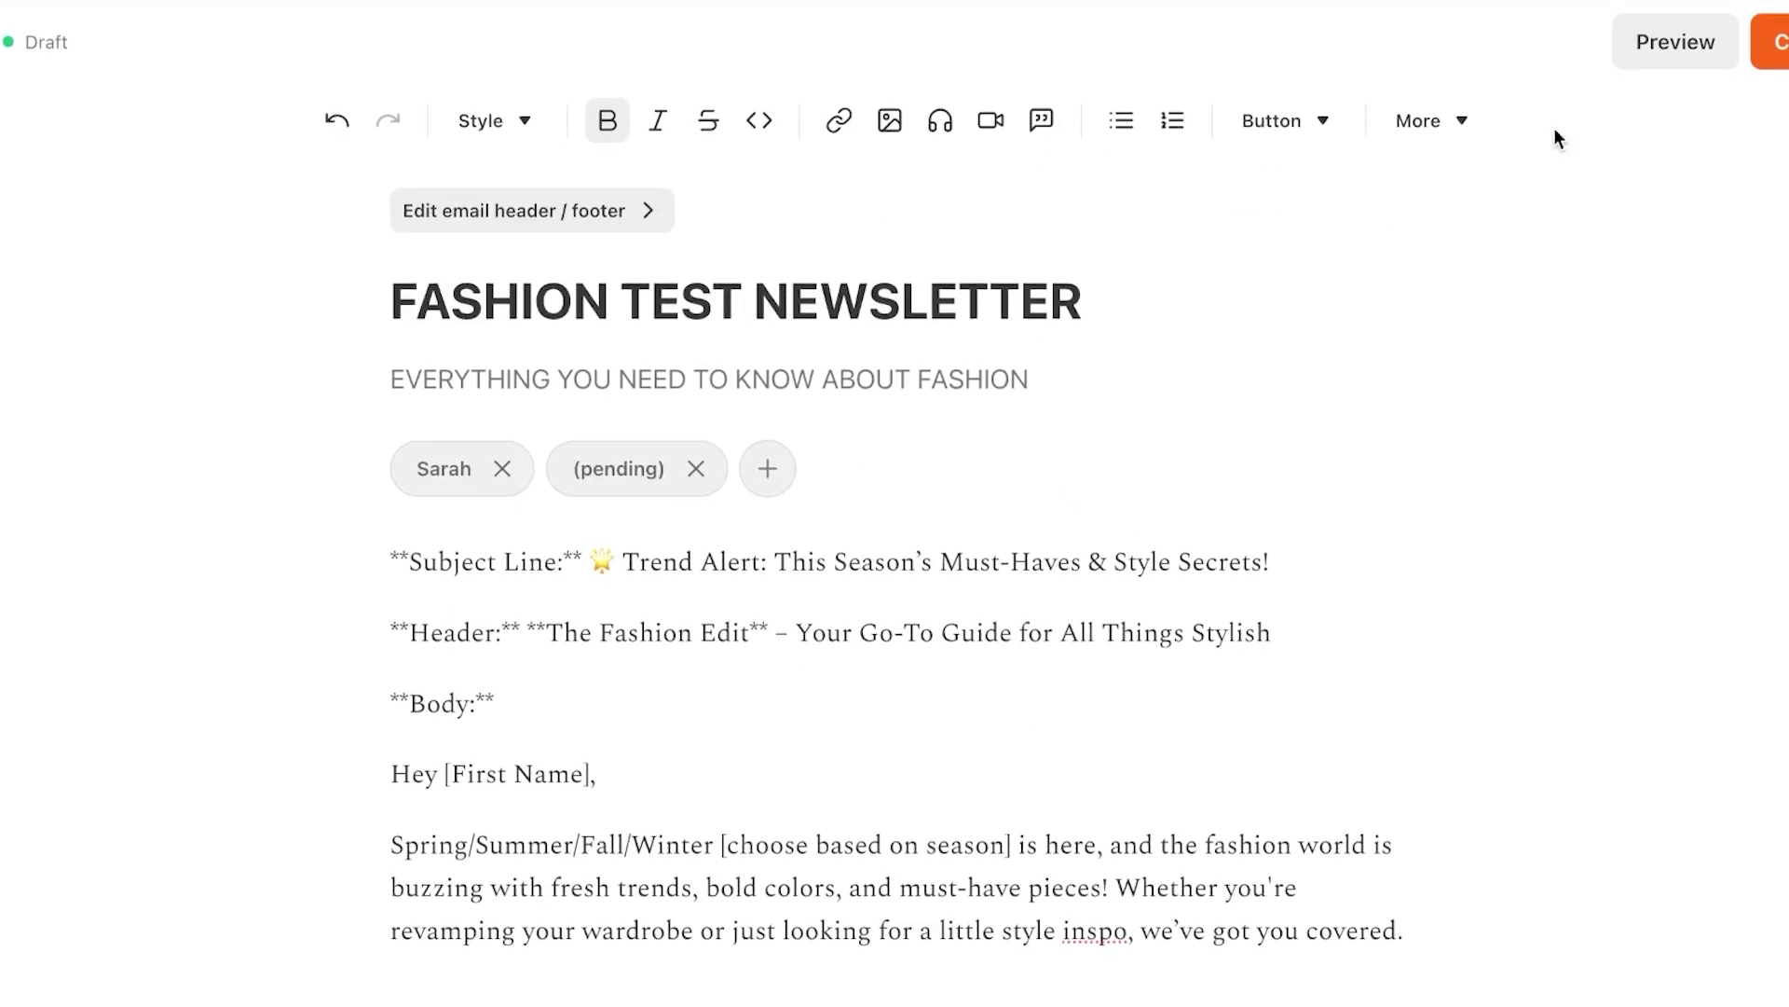
pyautogui.click(1646, 45)
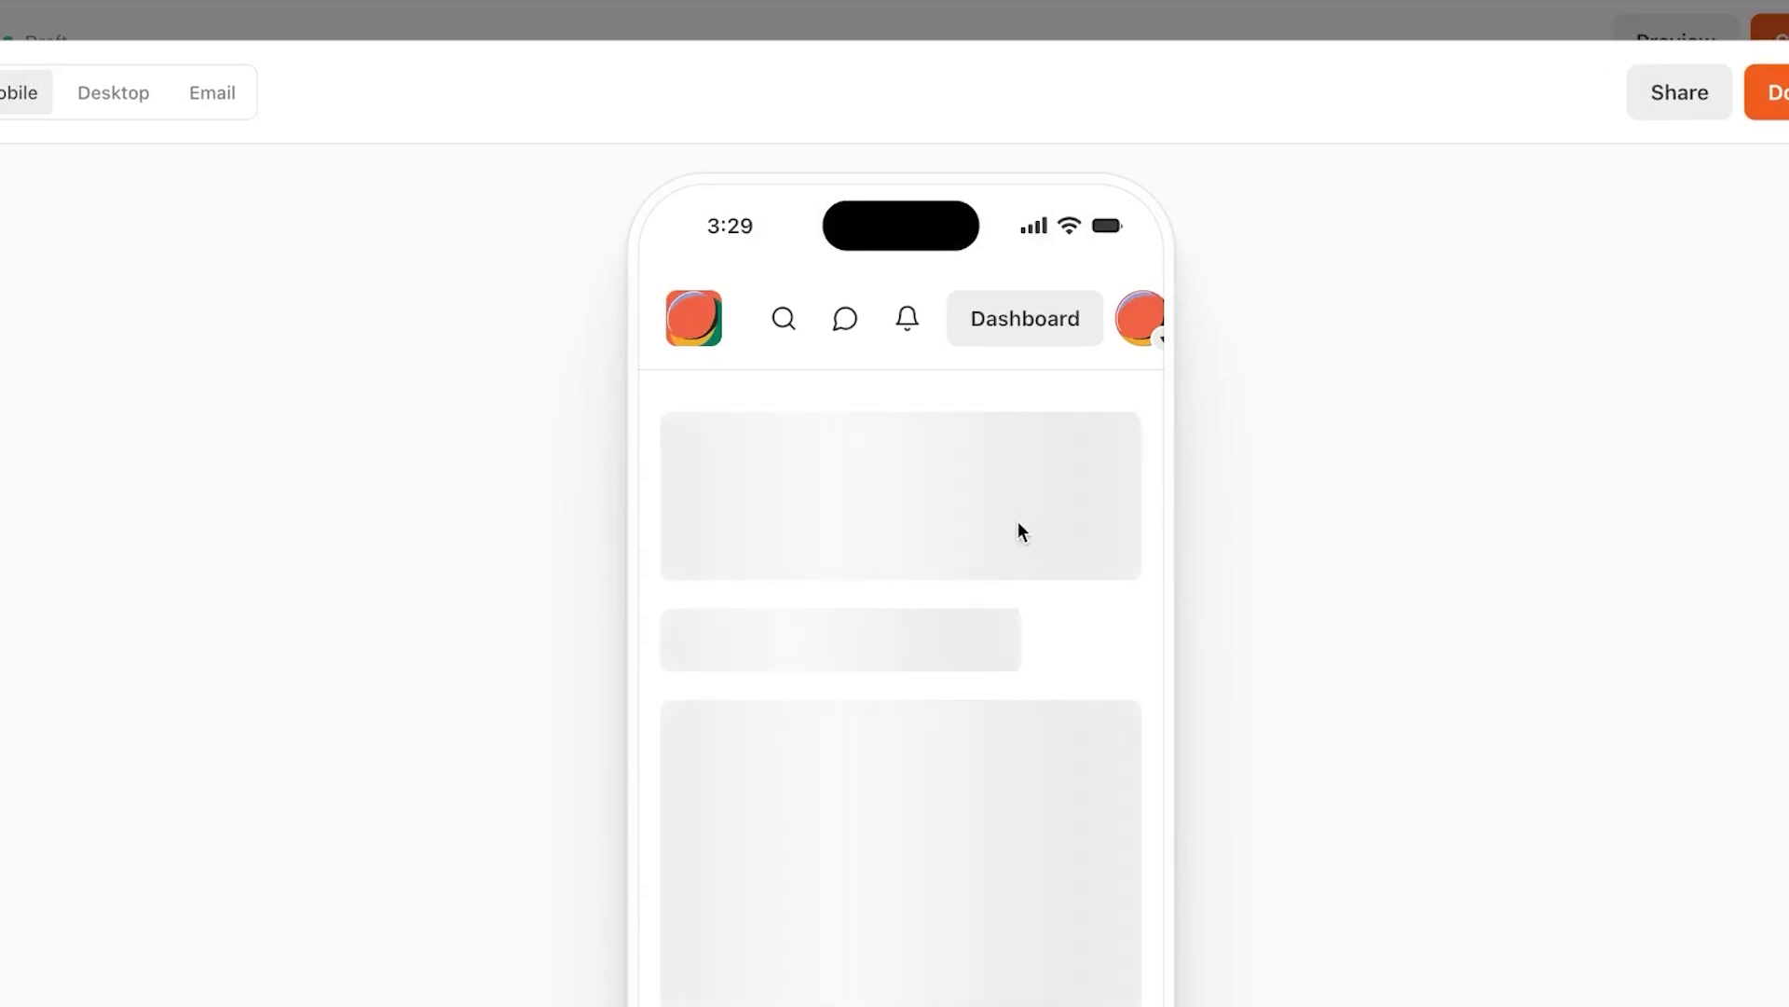
pyautogui.scroll(-4, 1018, 522)
pyautogui.scroll(6, 1017, 522)
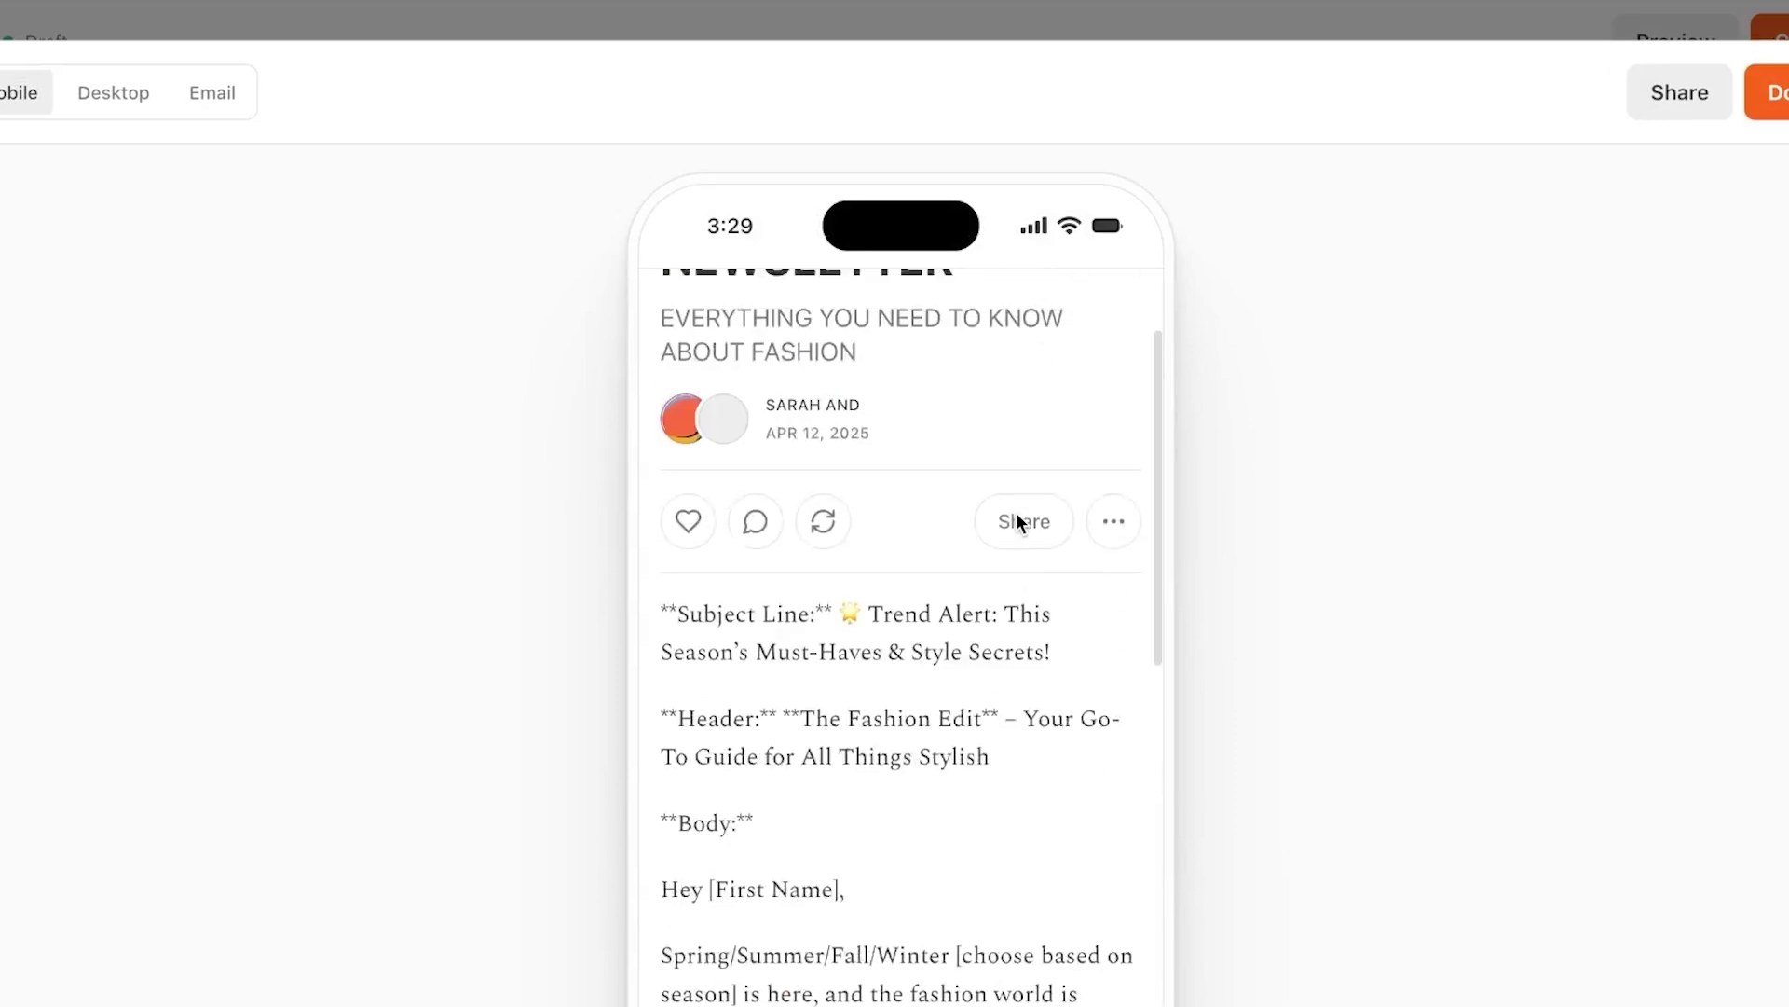
pyautogui.scroll(-1, 1017, 520)
pyautogui.scroll(1, 1018, 520)
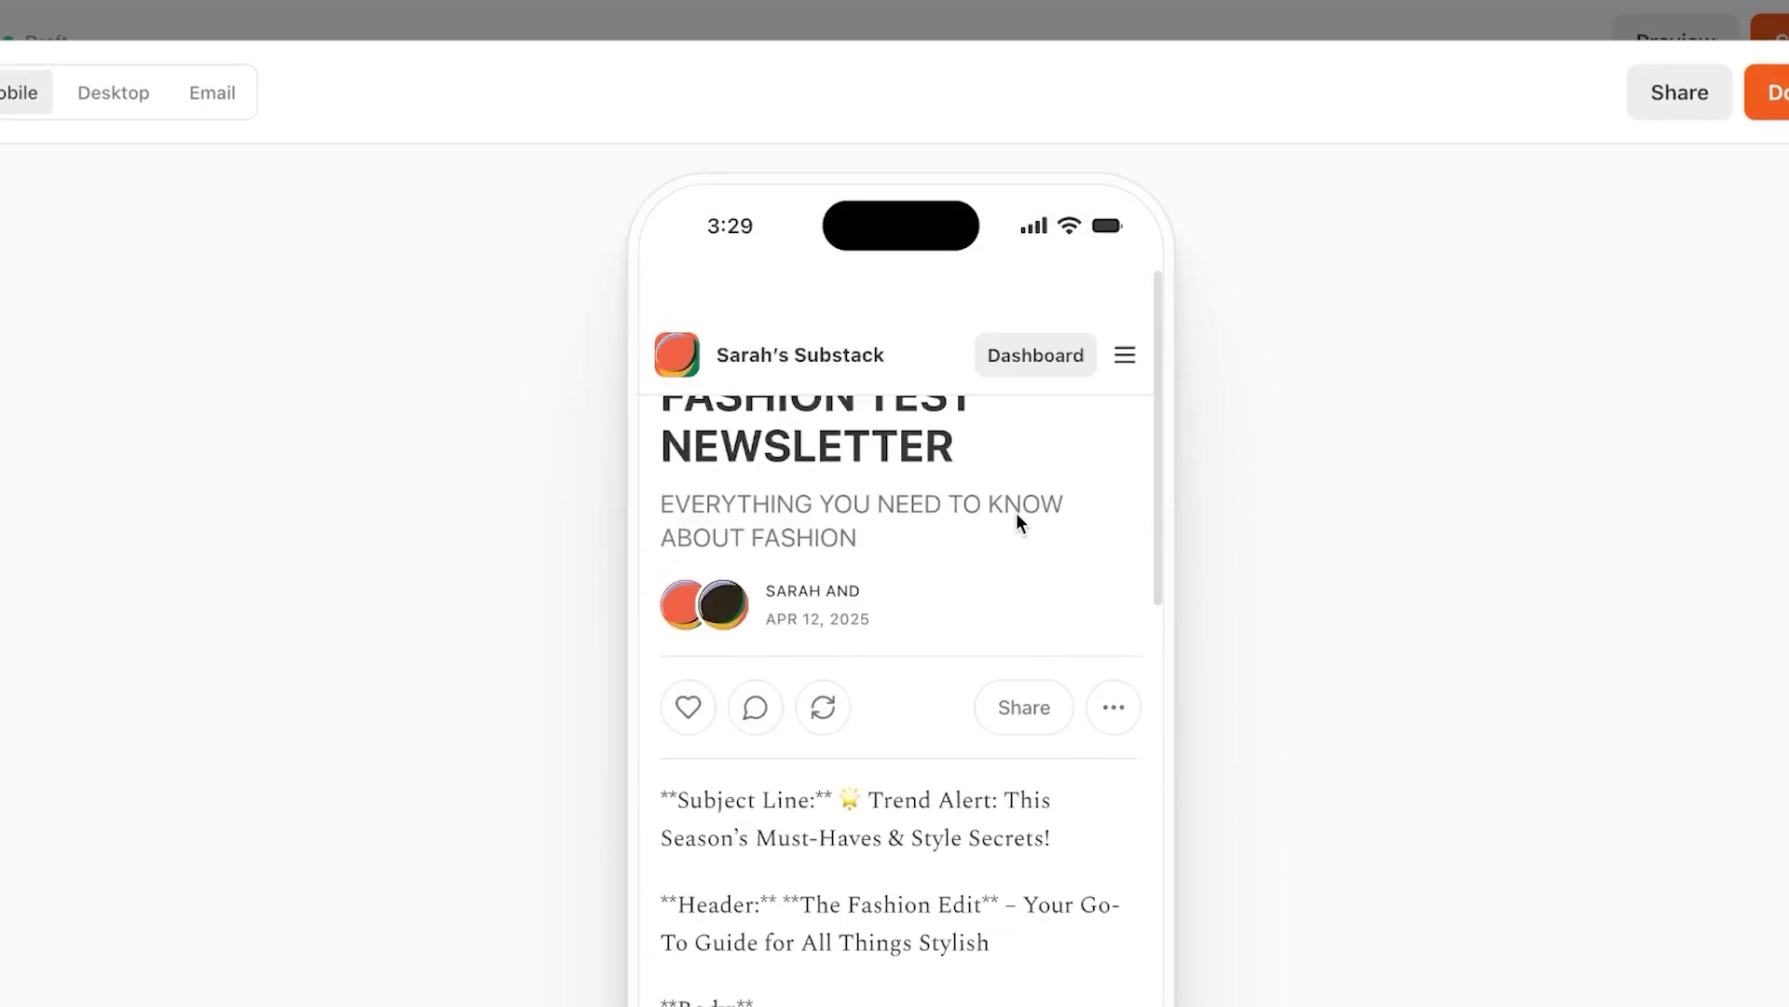
pyautogui.click(88, 90)
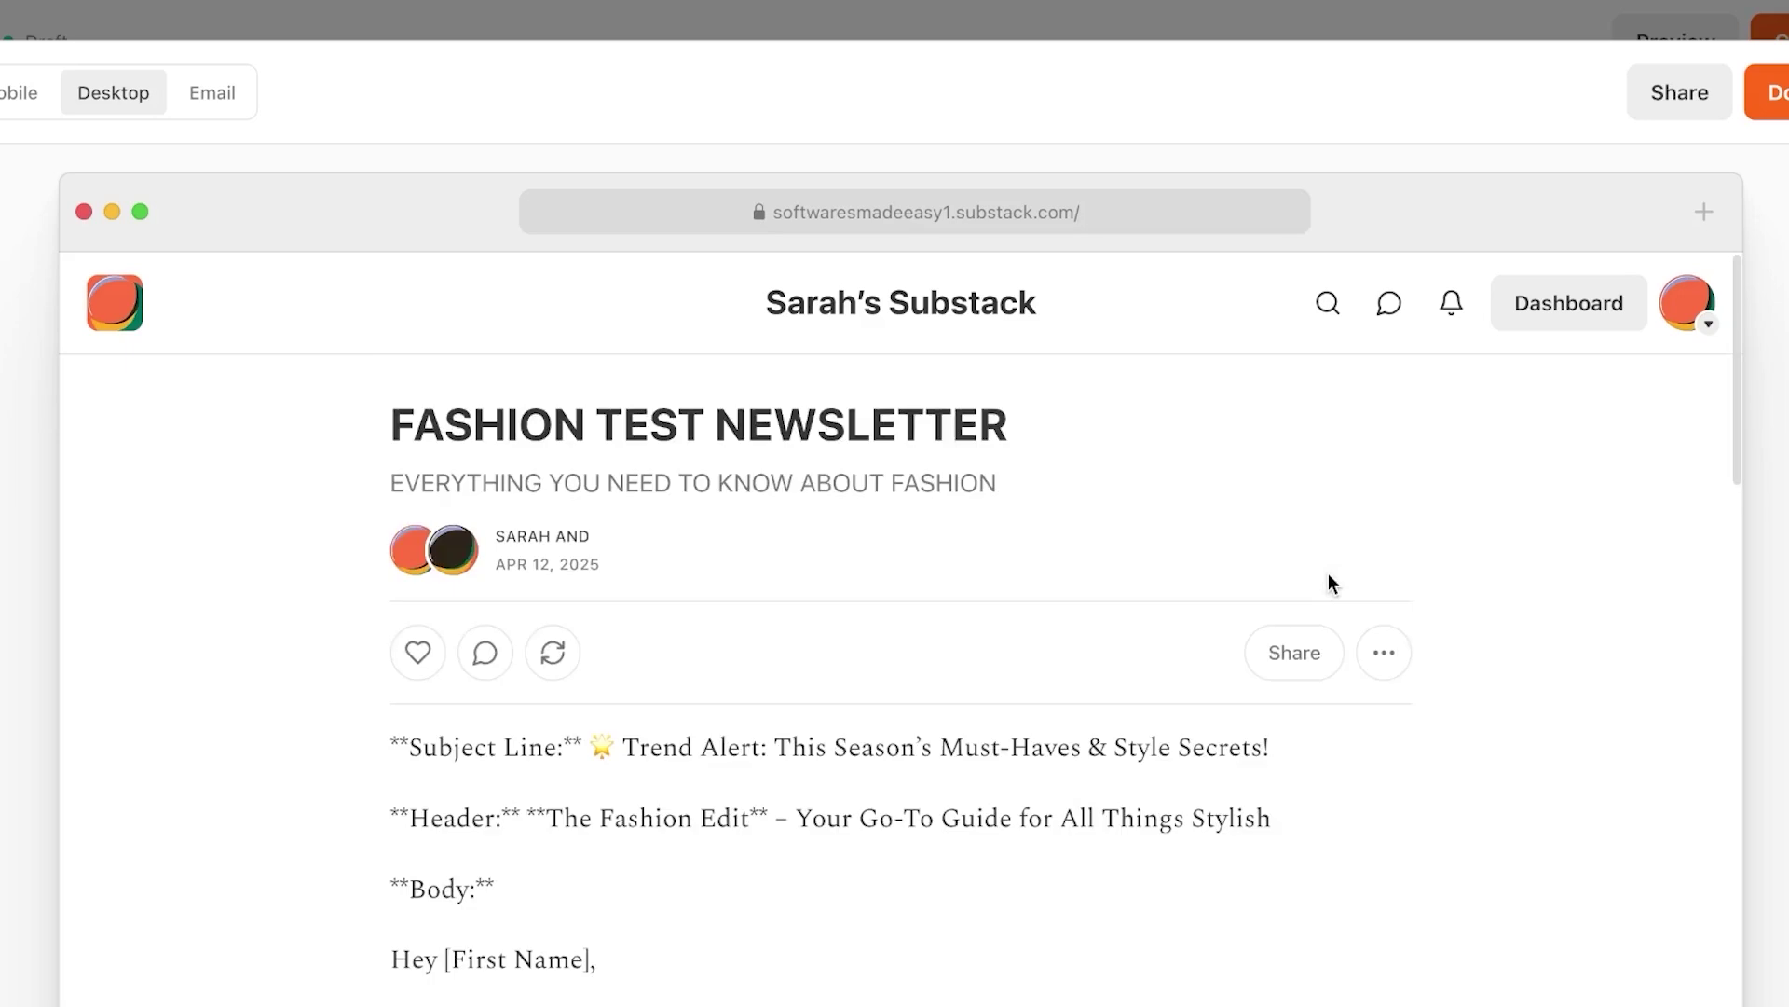
pyautogui.scroll(-2, 846, 540)
pyautogui.scroll(-5, 899, 475)
pyautogui.scroll(-15, 900, 480)
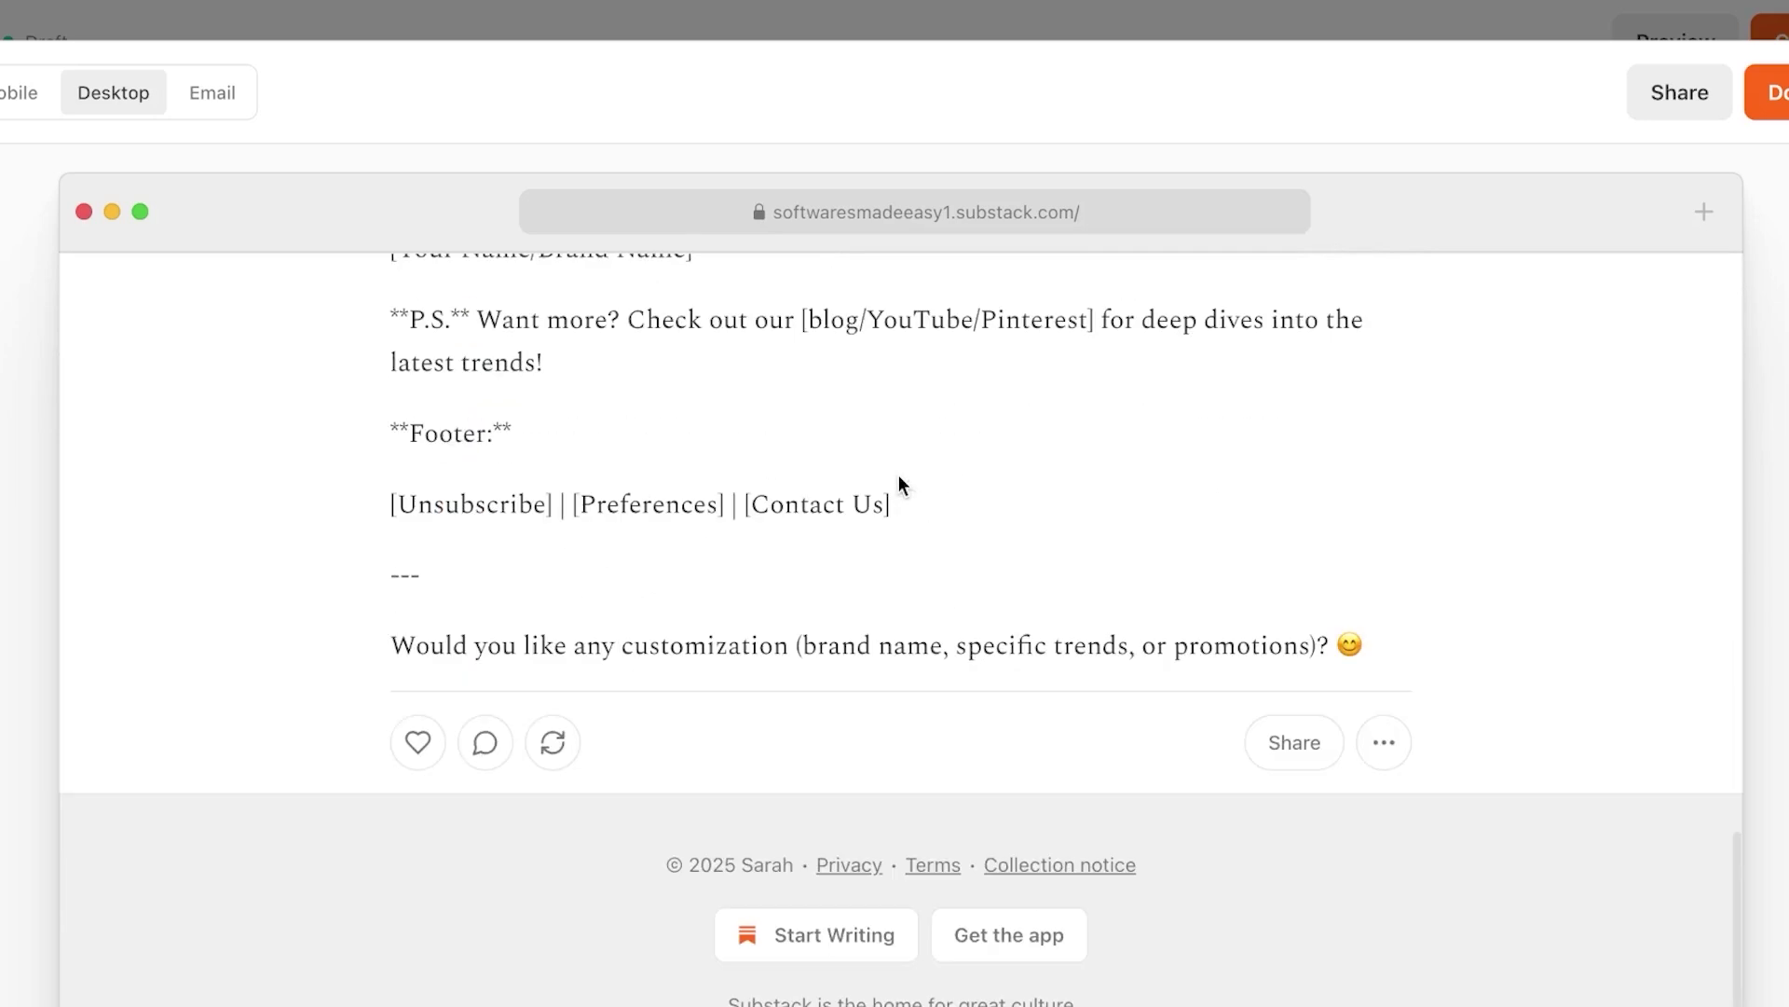
pyautogui.scroll(20, 899, 473)
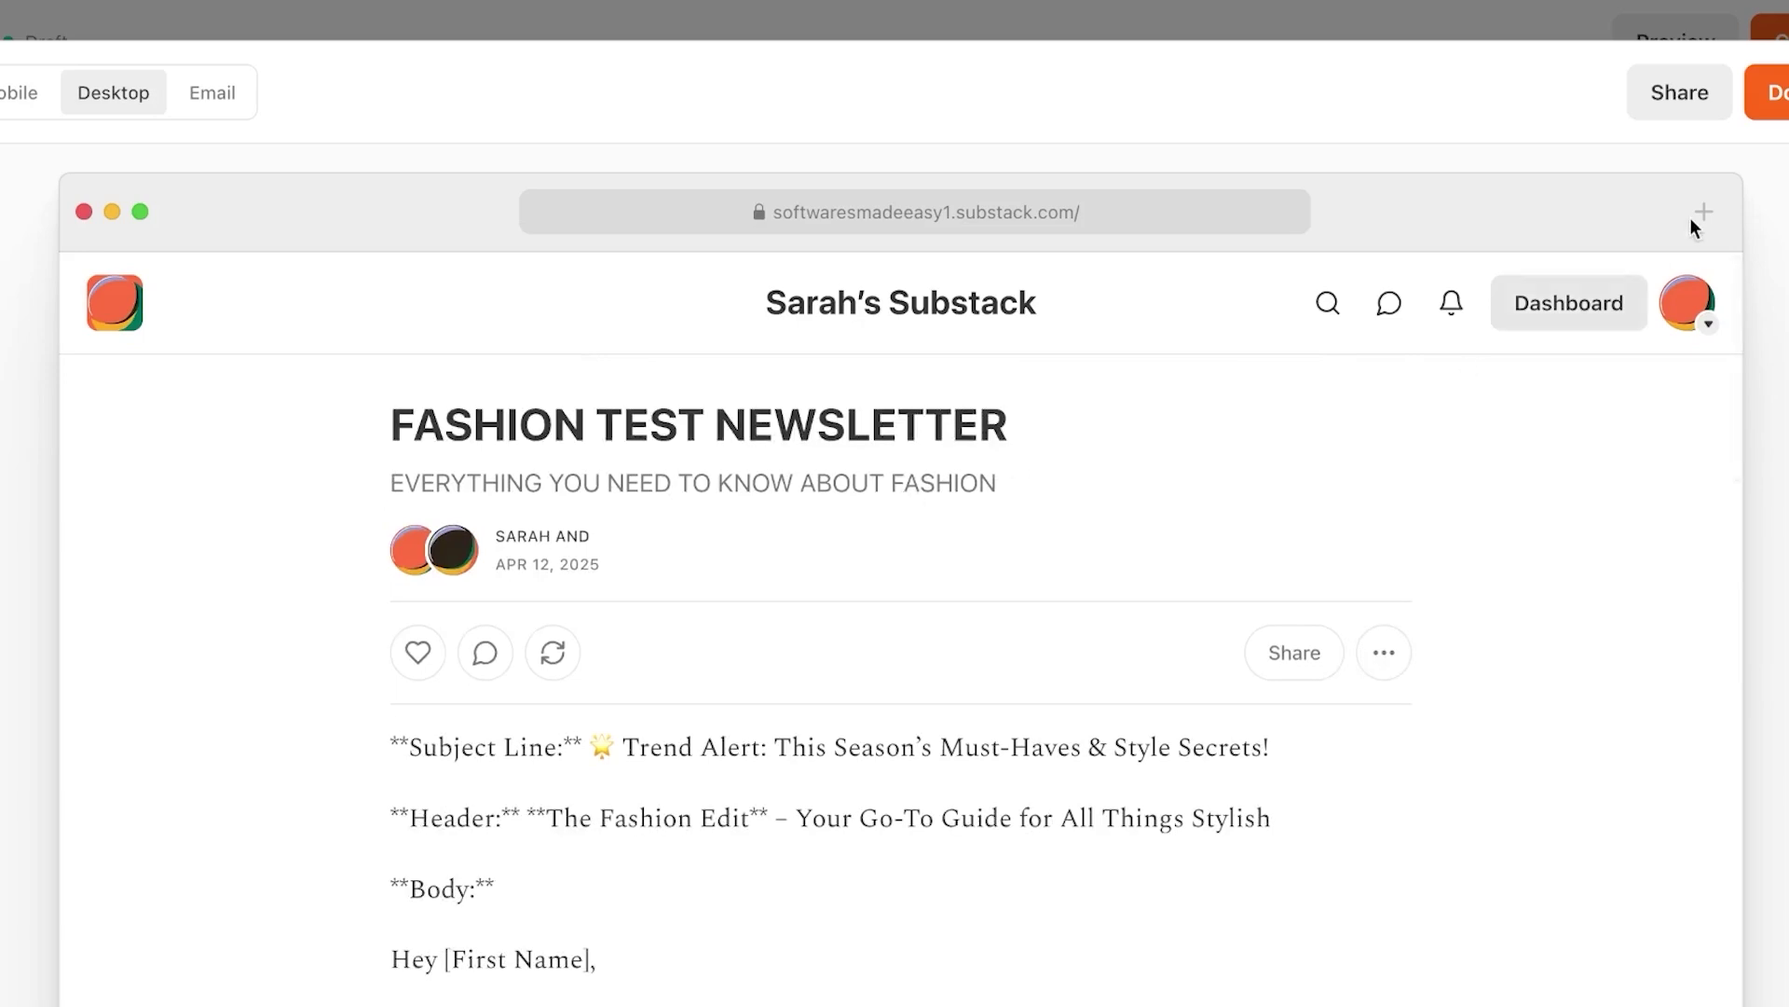
pyautogui.press('Escape')
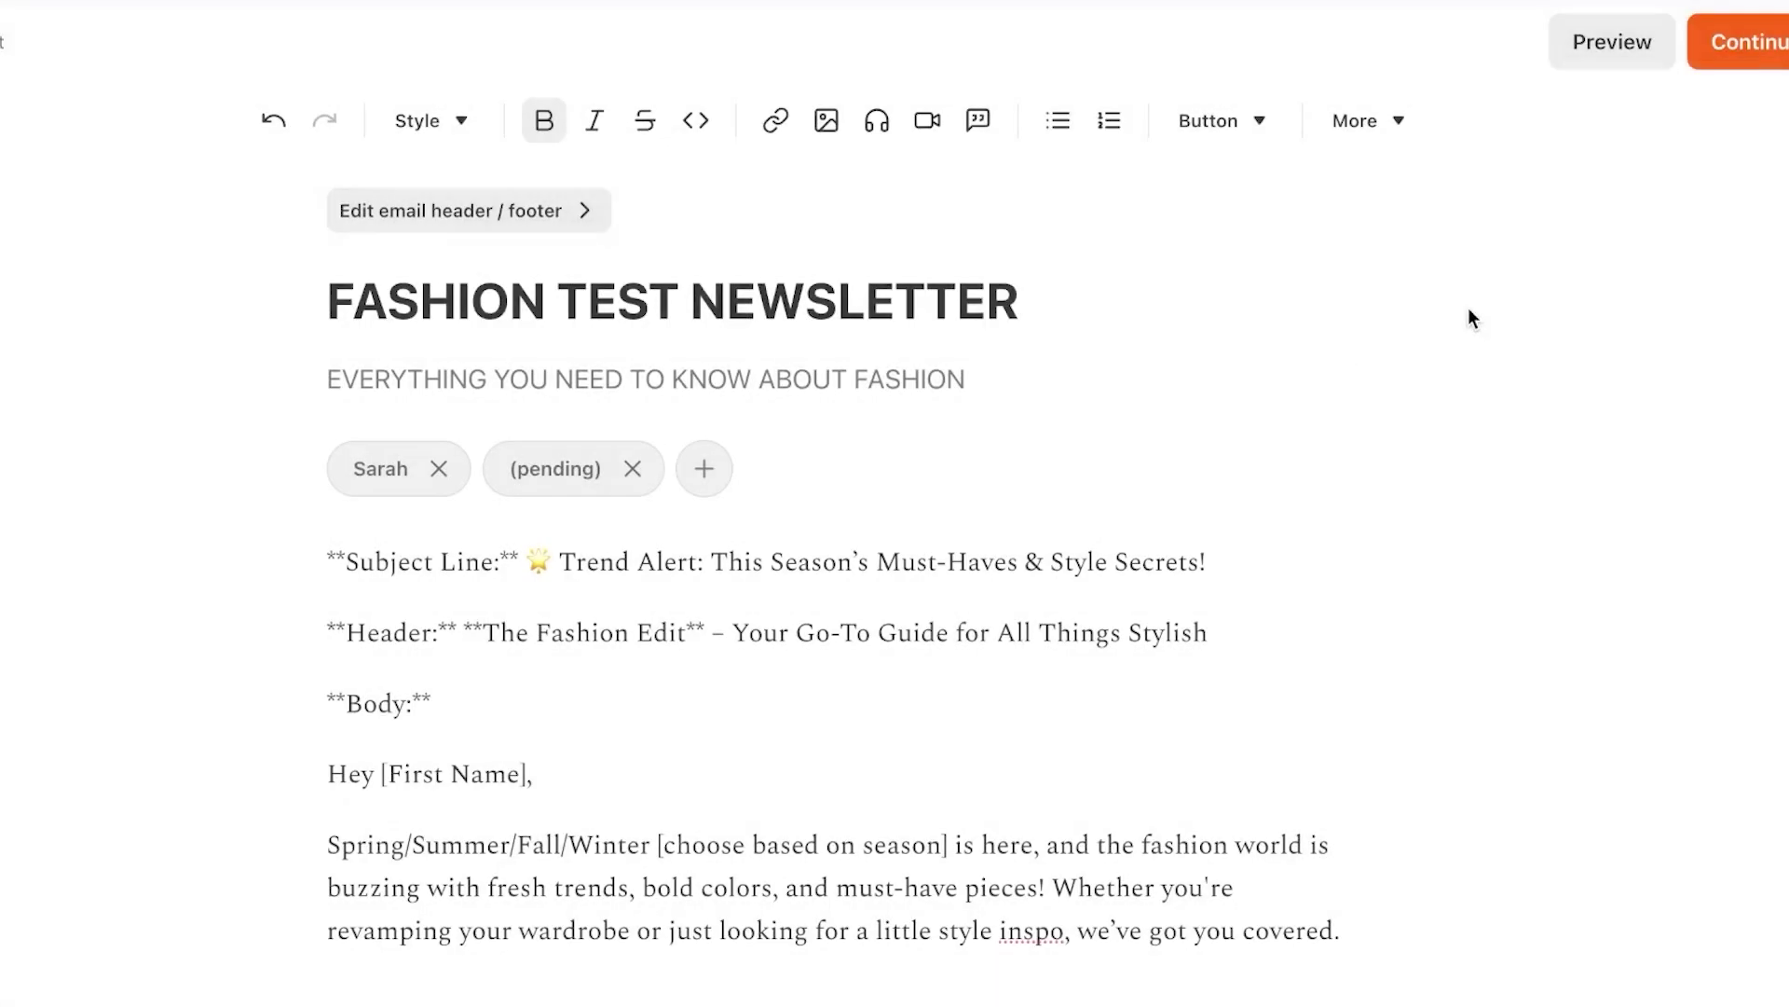
# Continue to the publish settings and add subscribe buttons to the post
pyautogui.click(1741, 52)
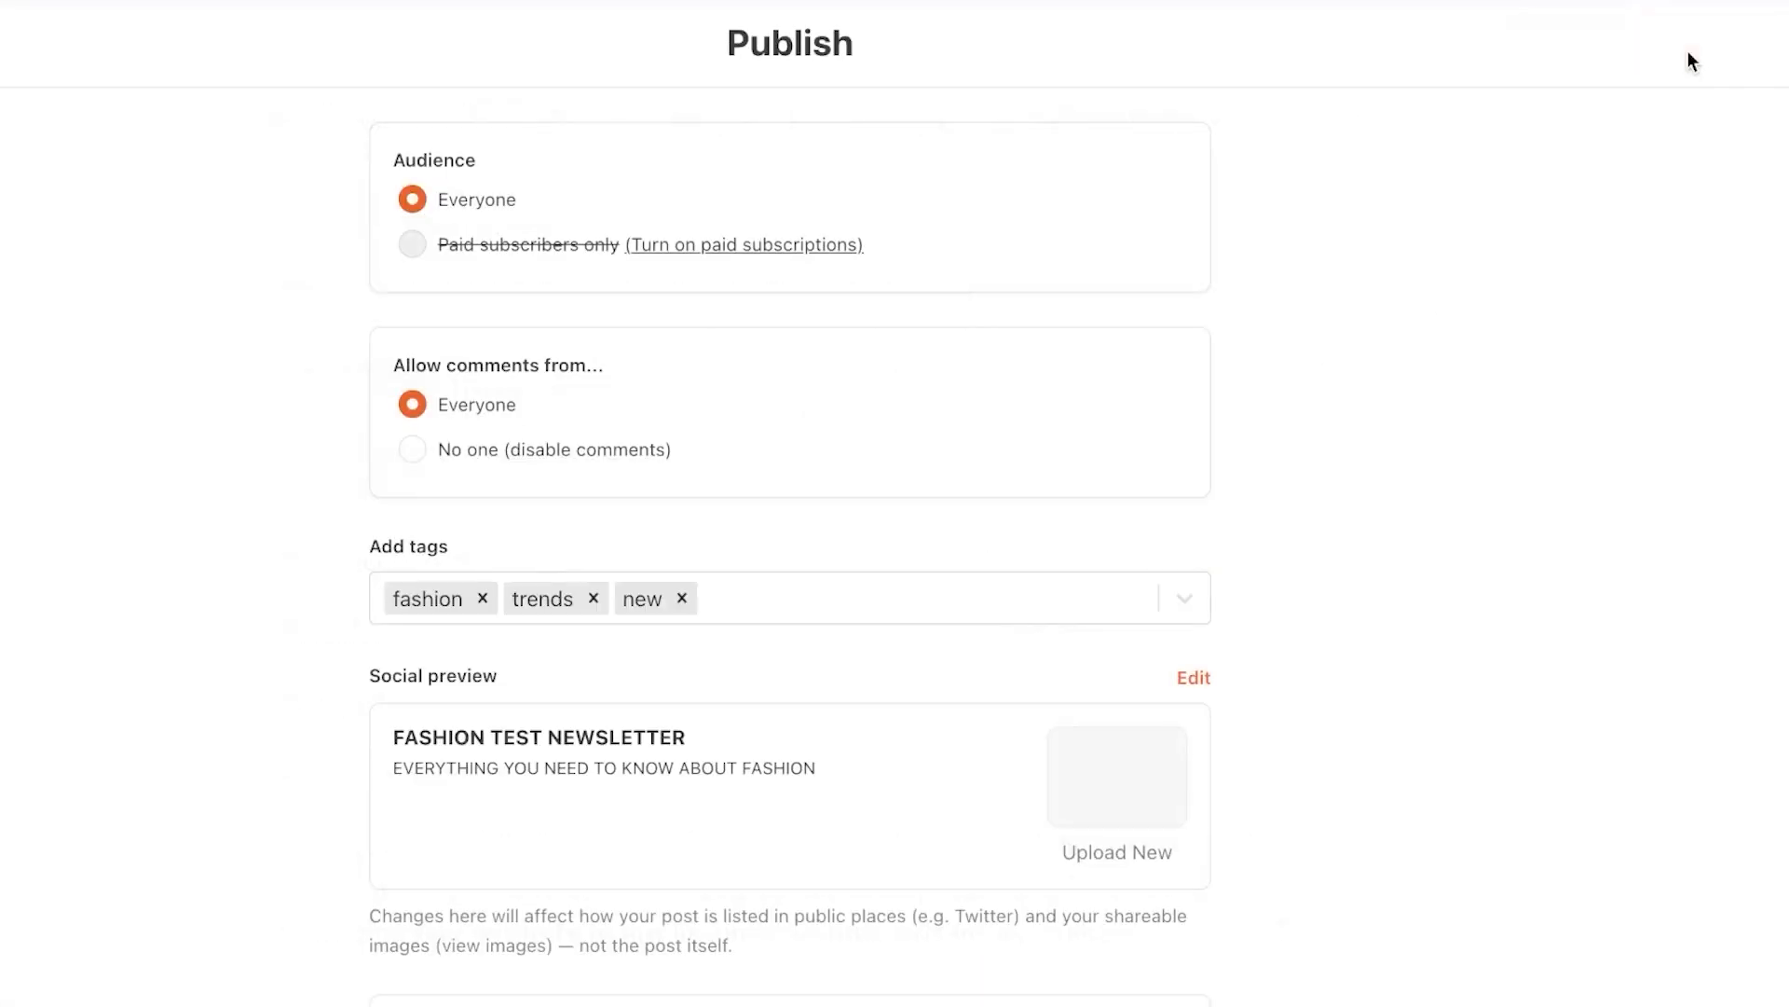
pyautogui.scroll(-3, 751, 559)
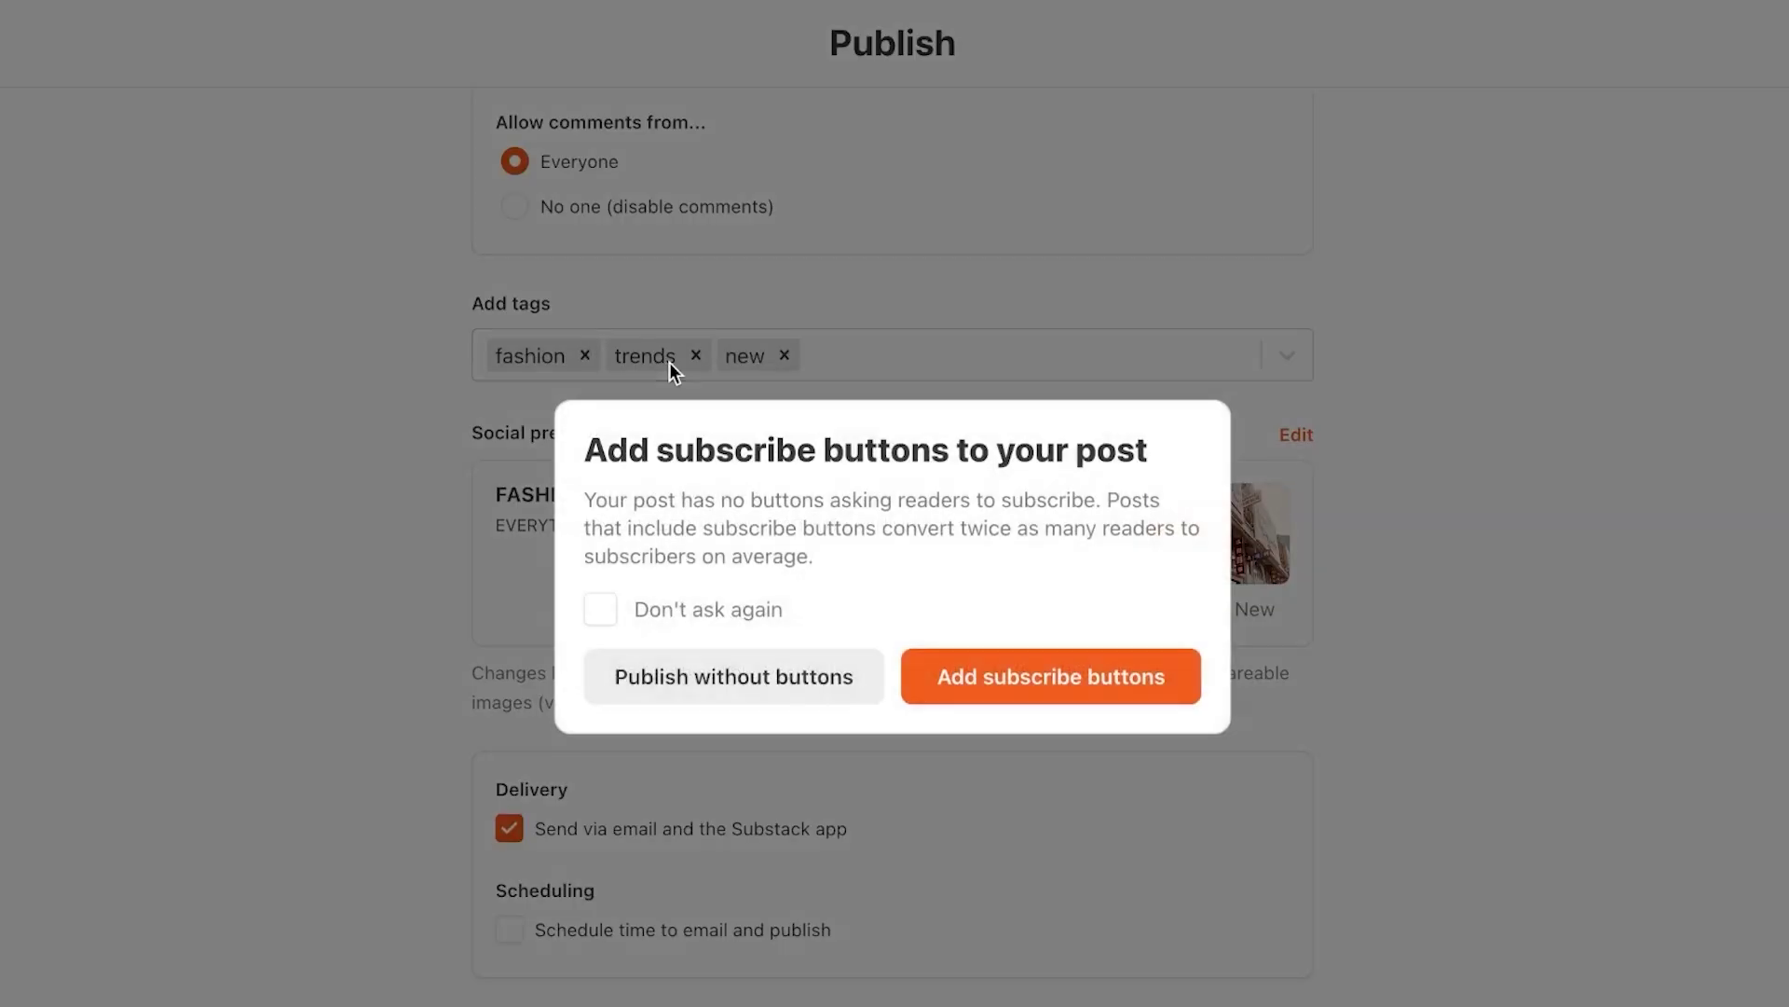
pyautogui.click(602, 621)
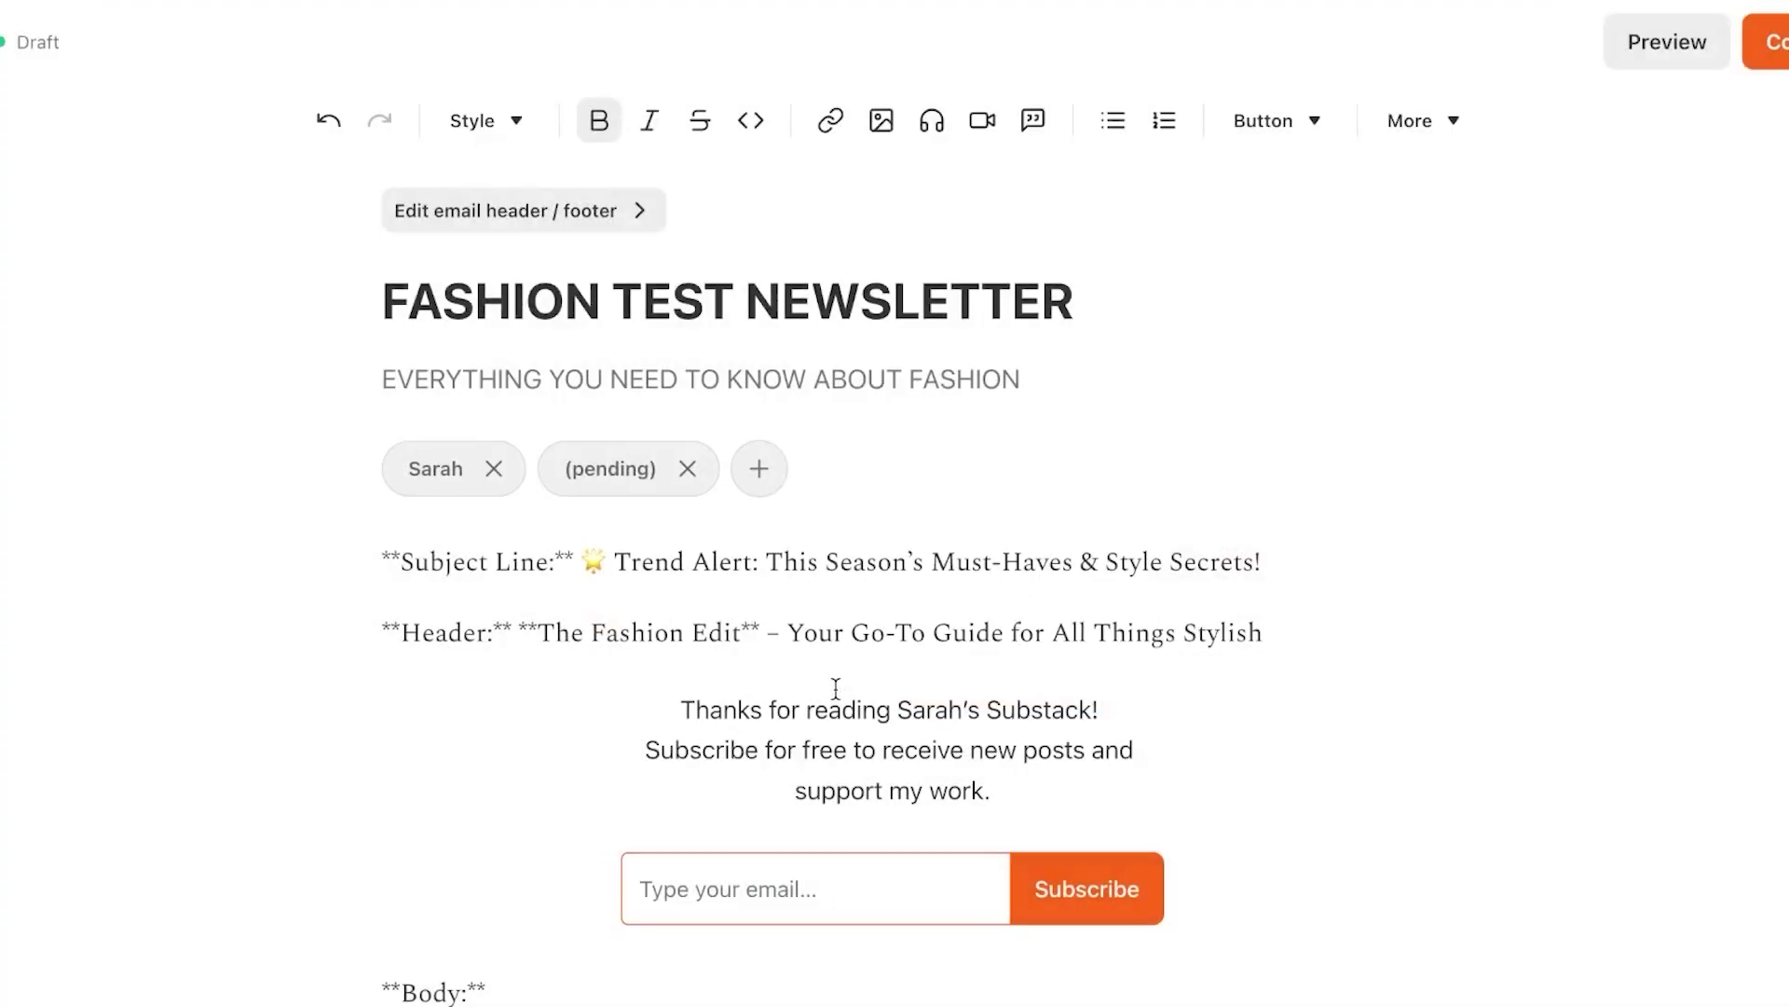
pyautogui.scroll(-10, 1457, 621)
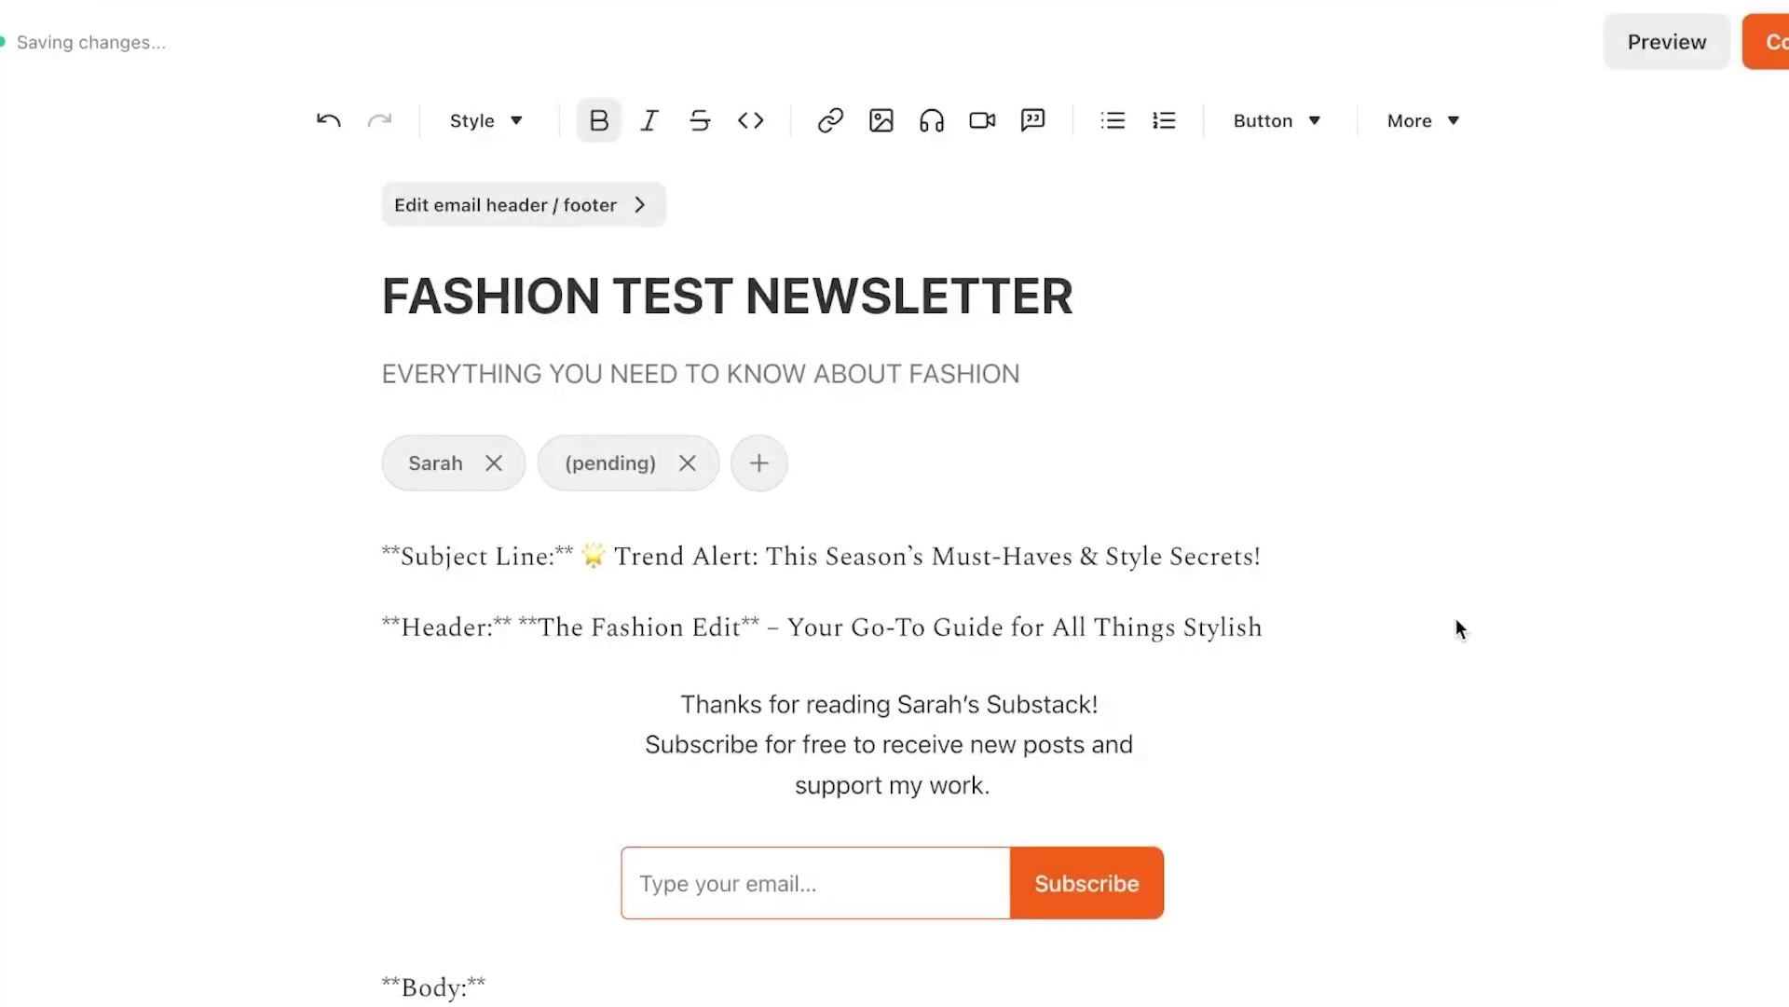
pyautogui.scroll(15, 1456, 618)
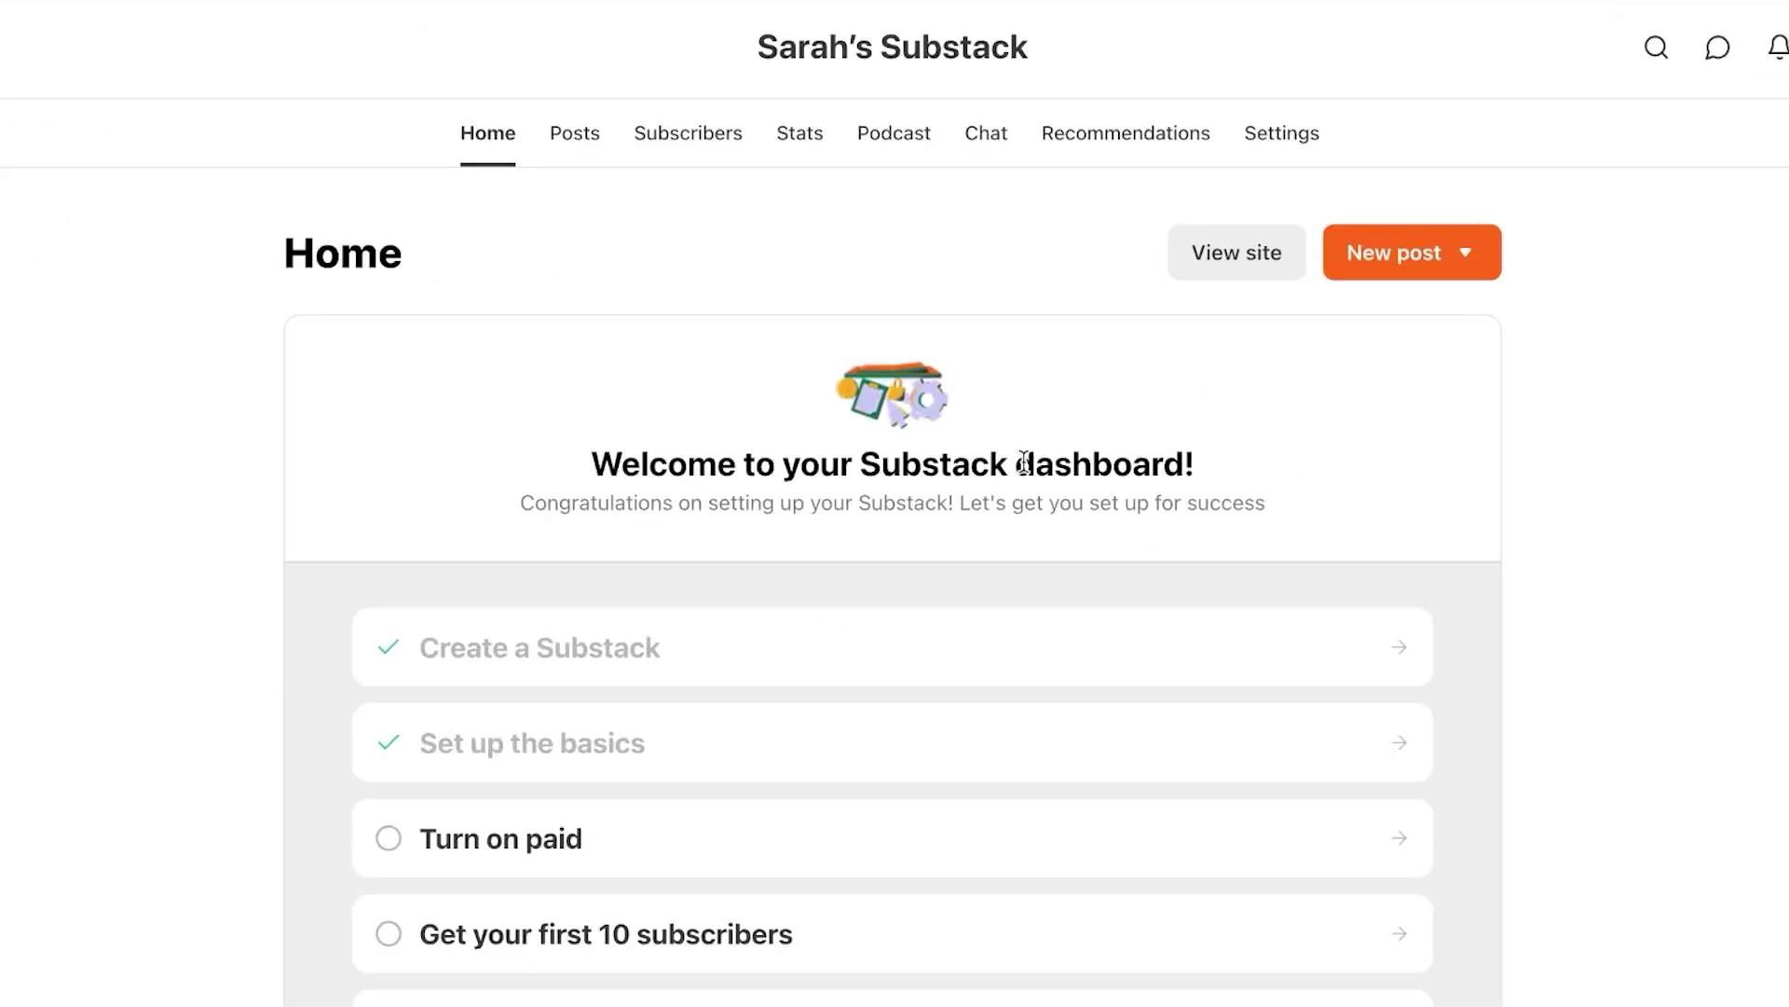
# Start a new audio post and insert a divider into its body
pyautogui.click(1448, 277)
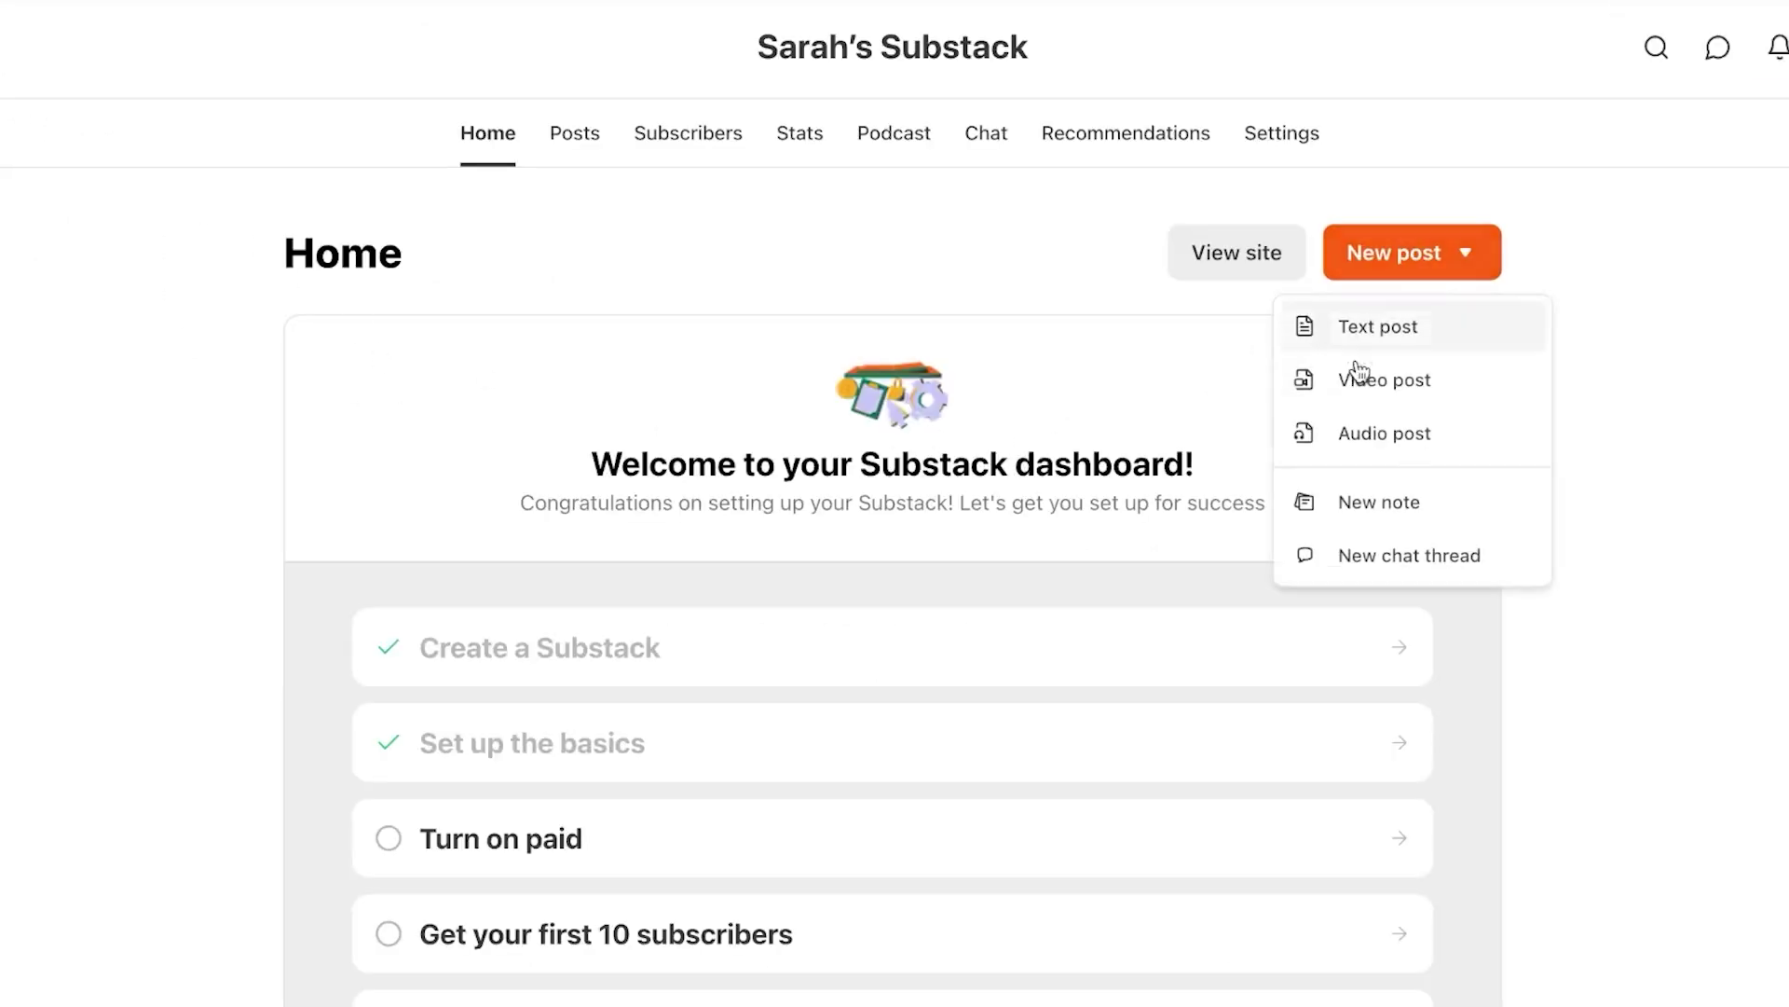
pyautogui.click(1354, 390)
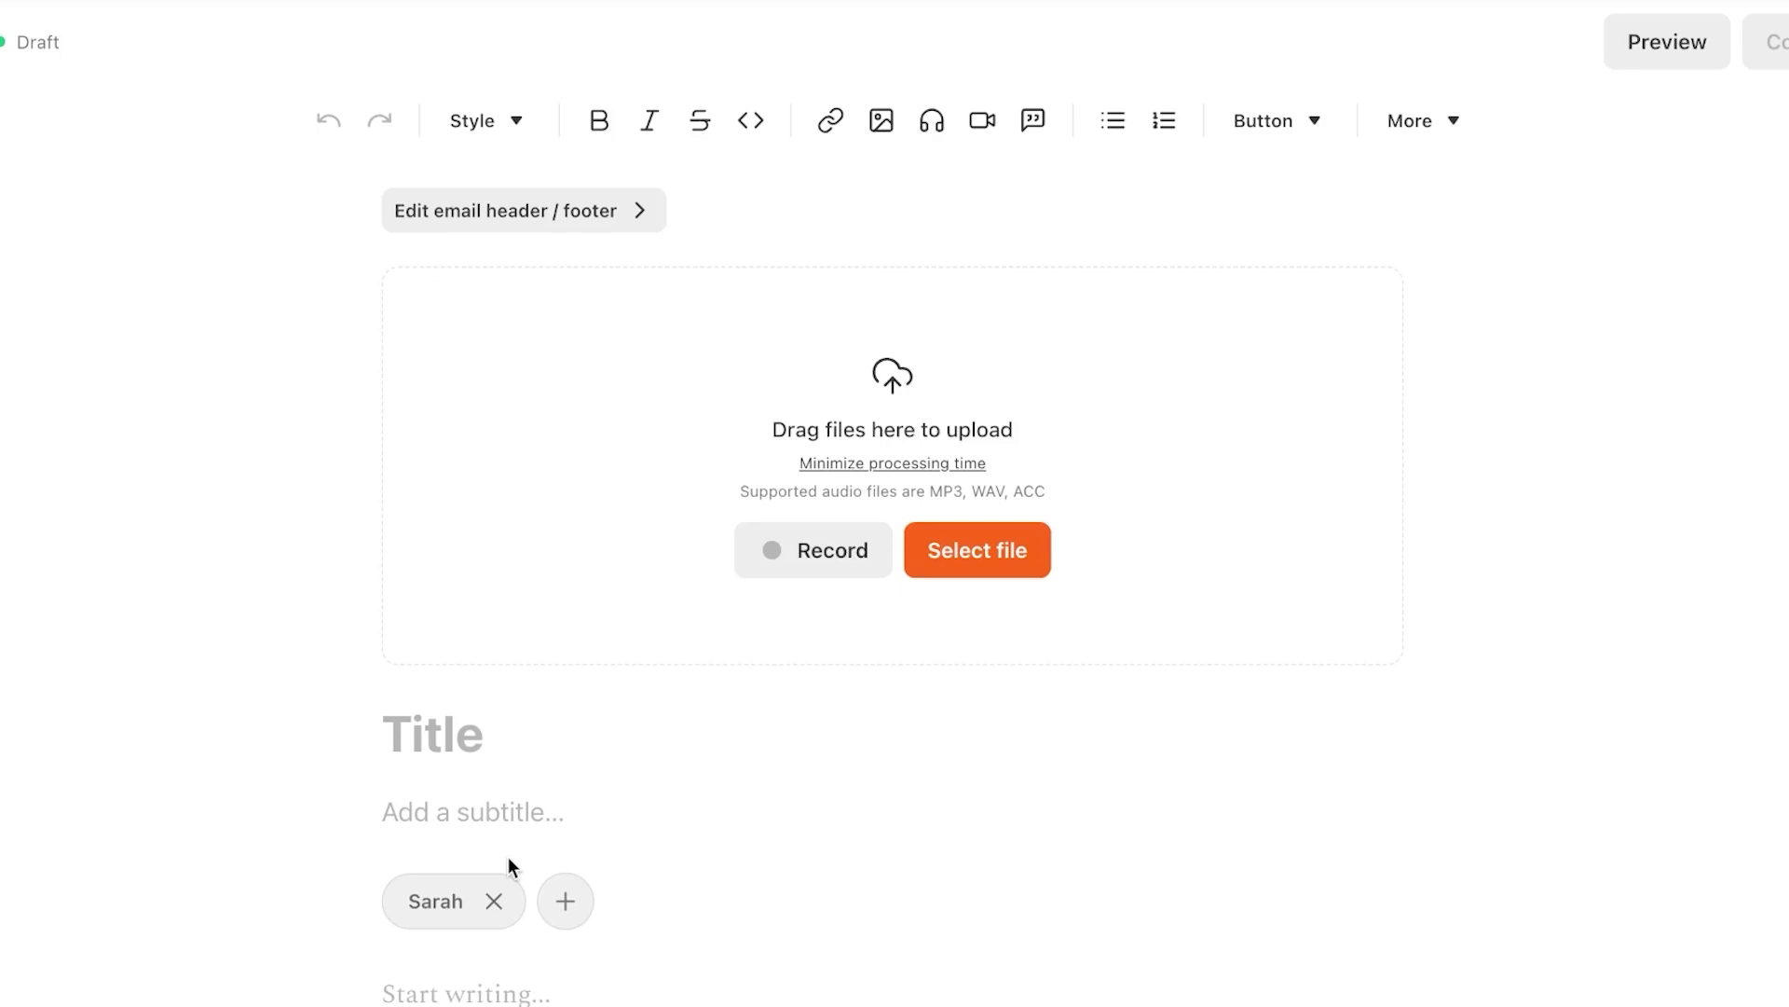
pyautogui.click(1279, 130)
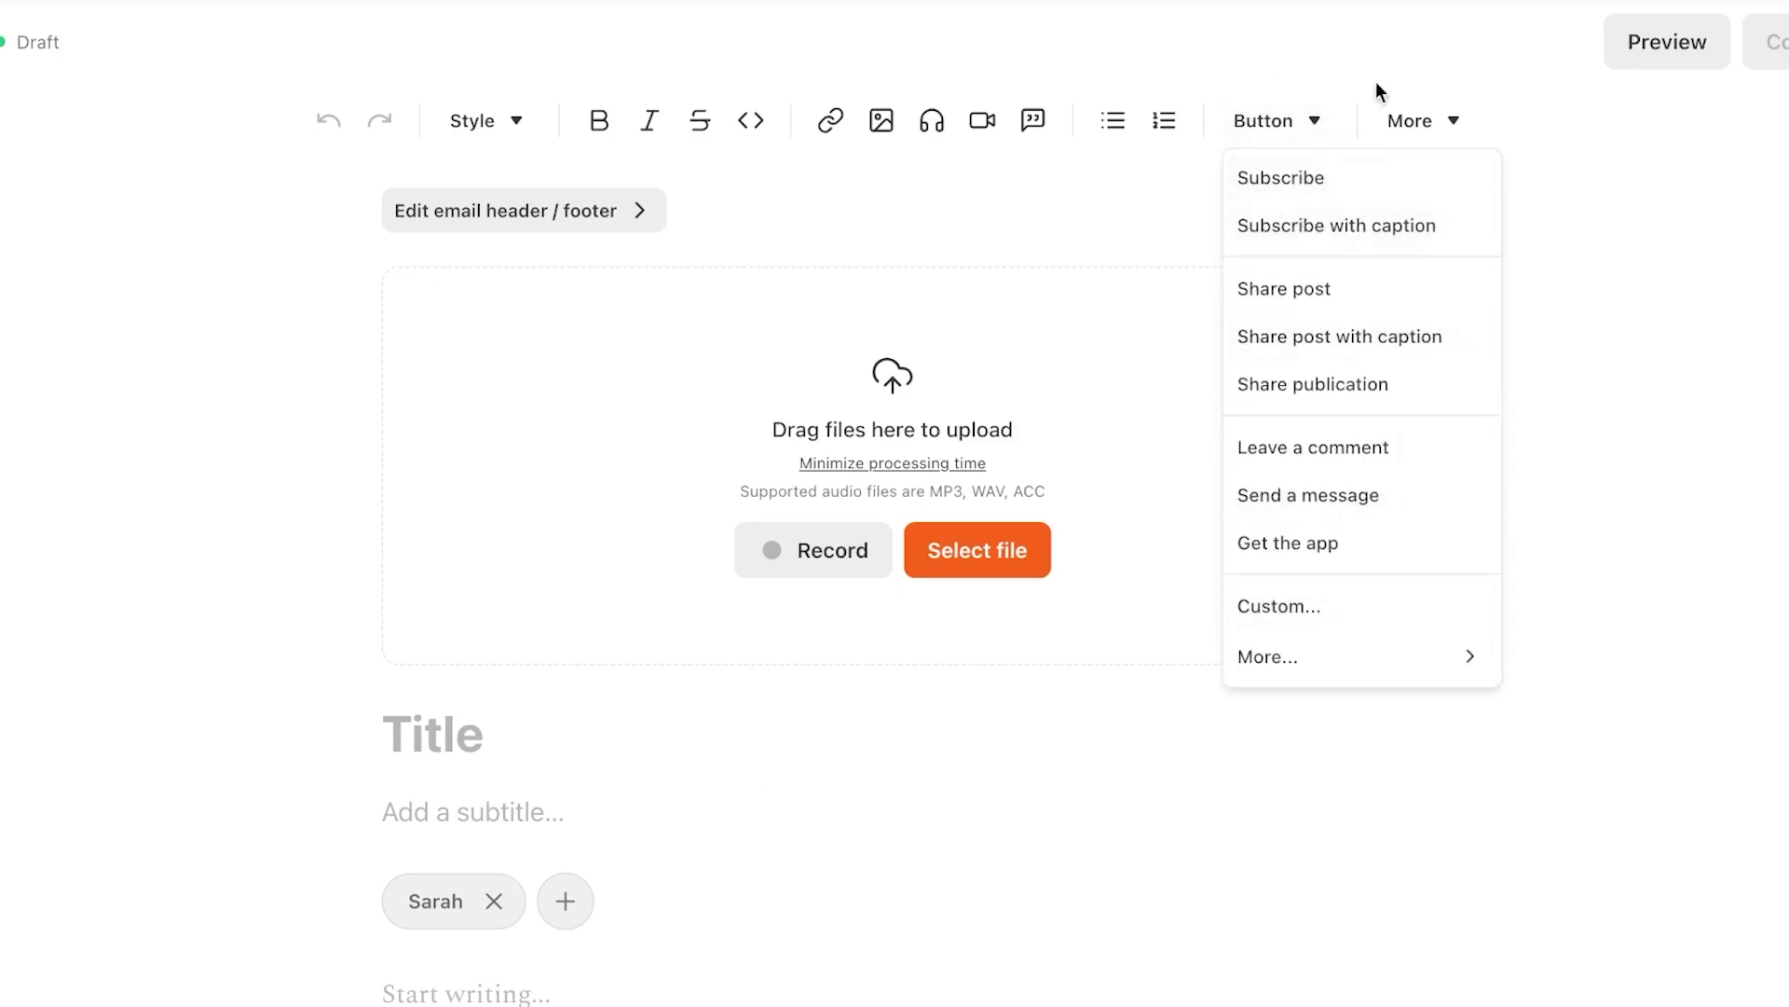
pyautogui.click(1420, 125)
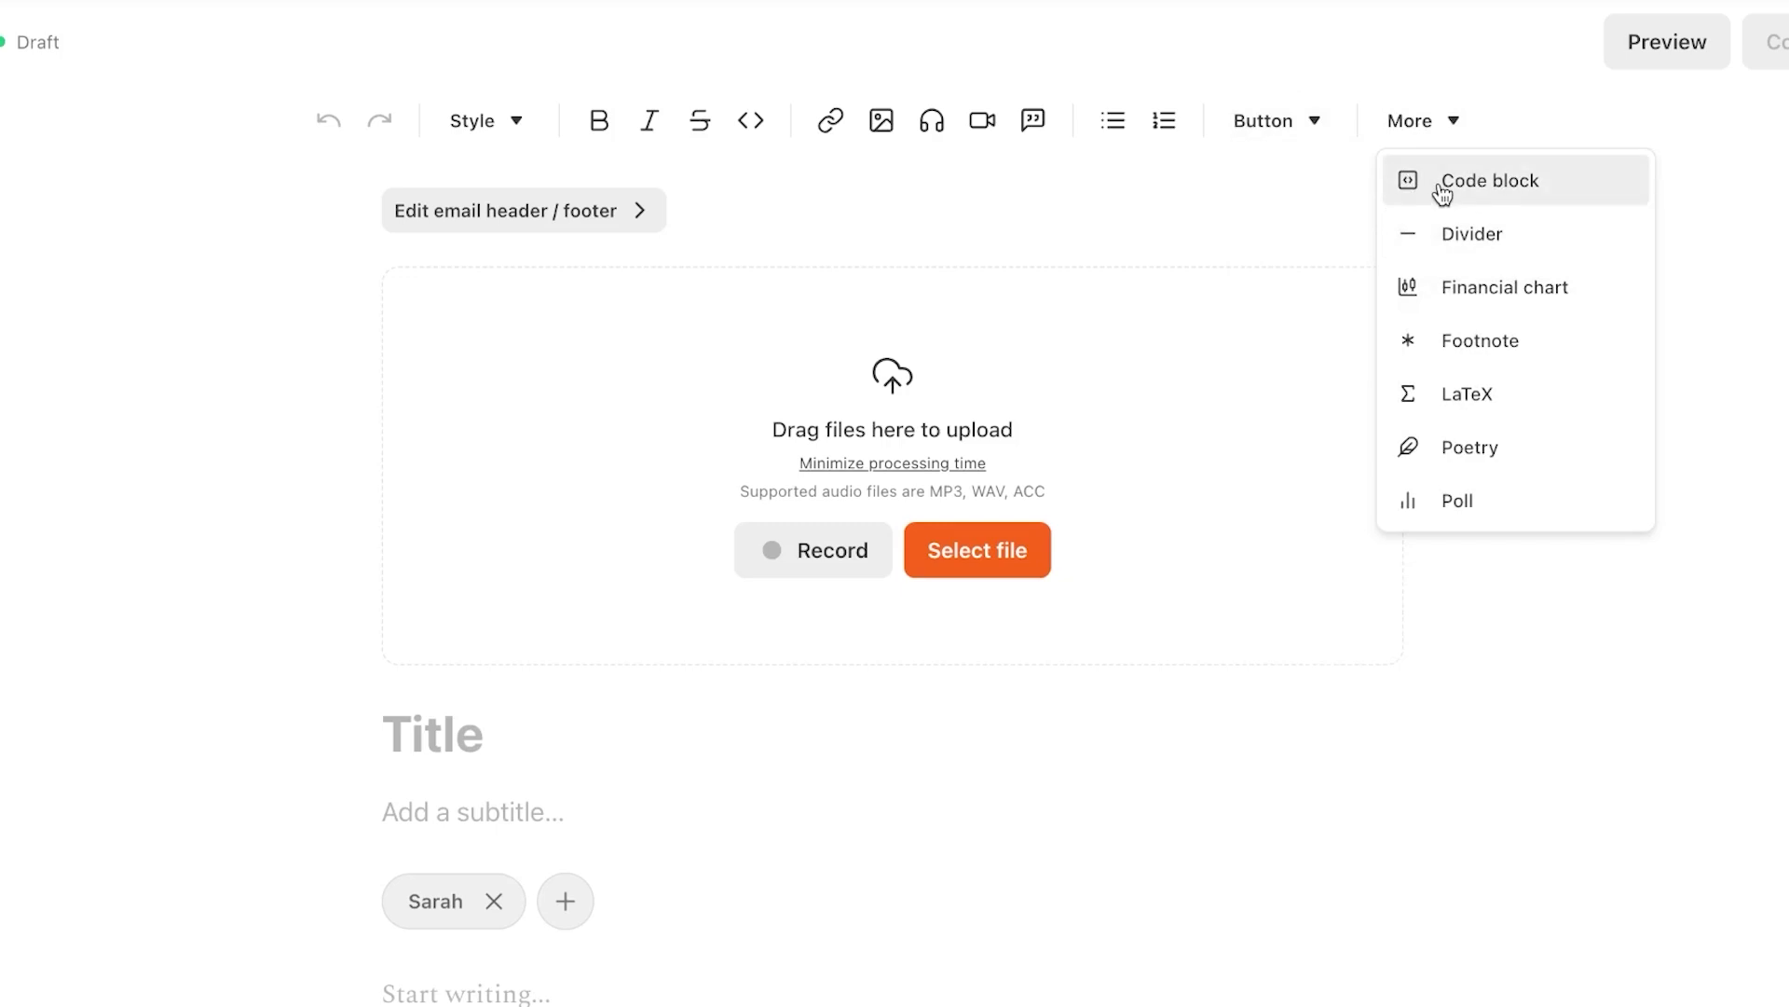
pyautogui.click(1498, 248)
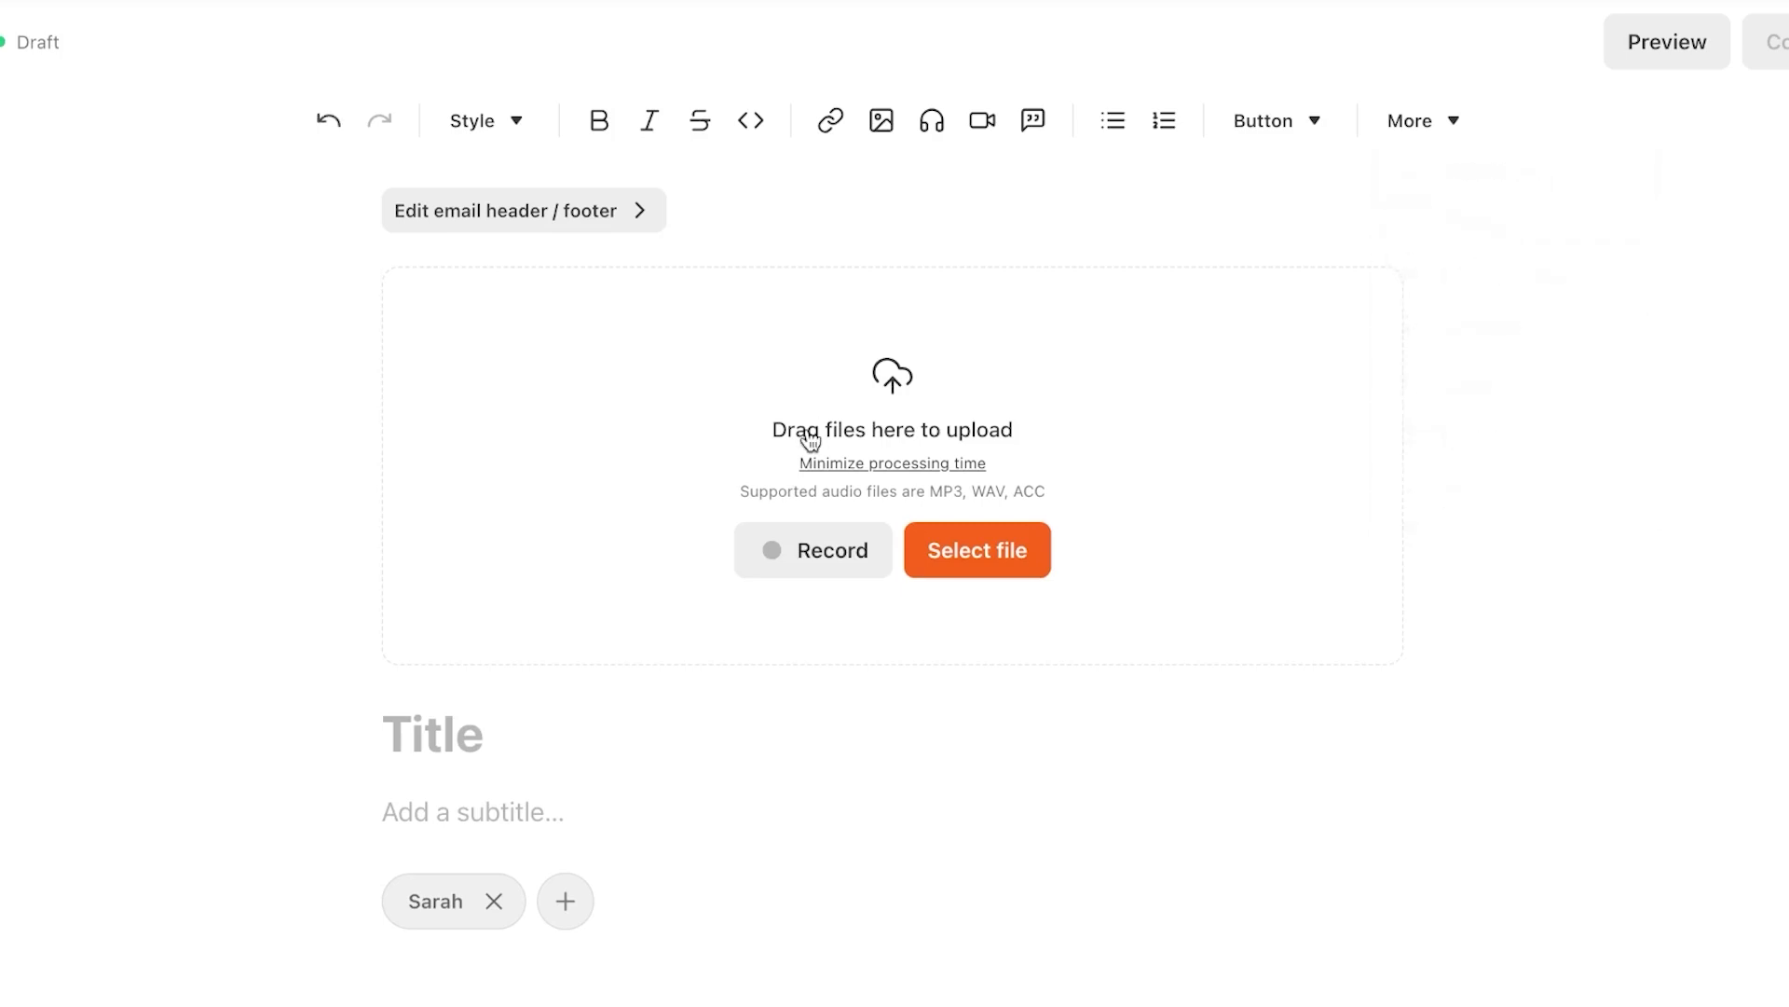
# Insert a New Poll block with default Option 1 and Option 2 into the draft
pyautogui.click(1417, 121)
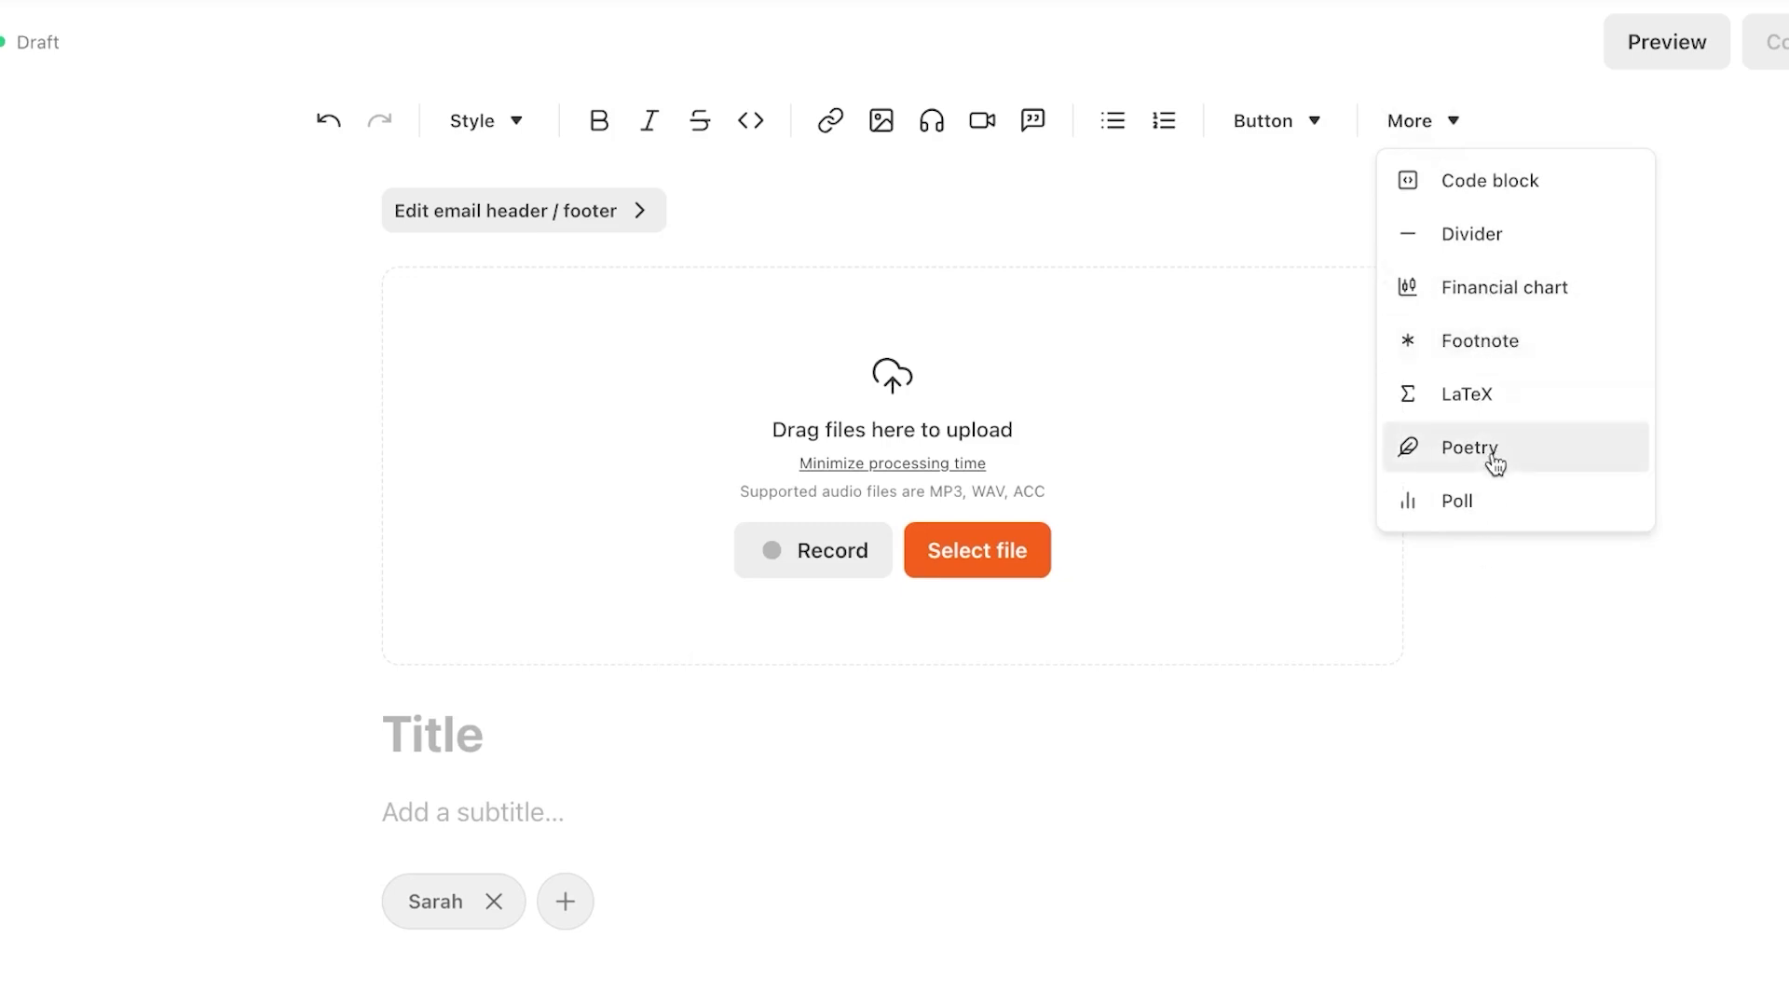
pyautogui.click(1516, 499)
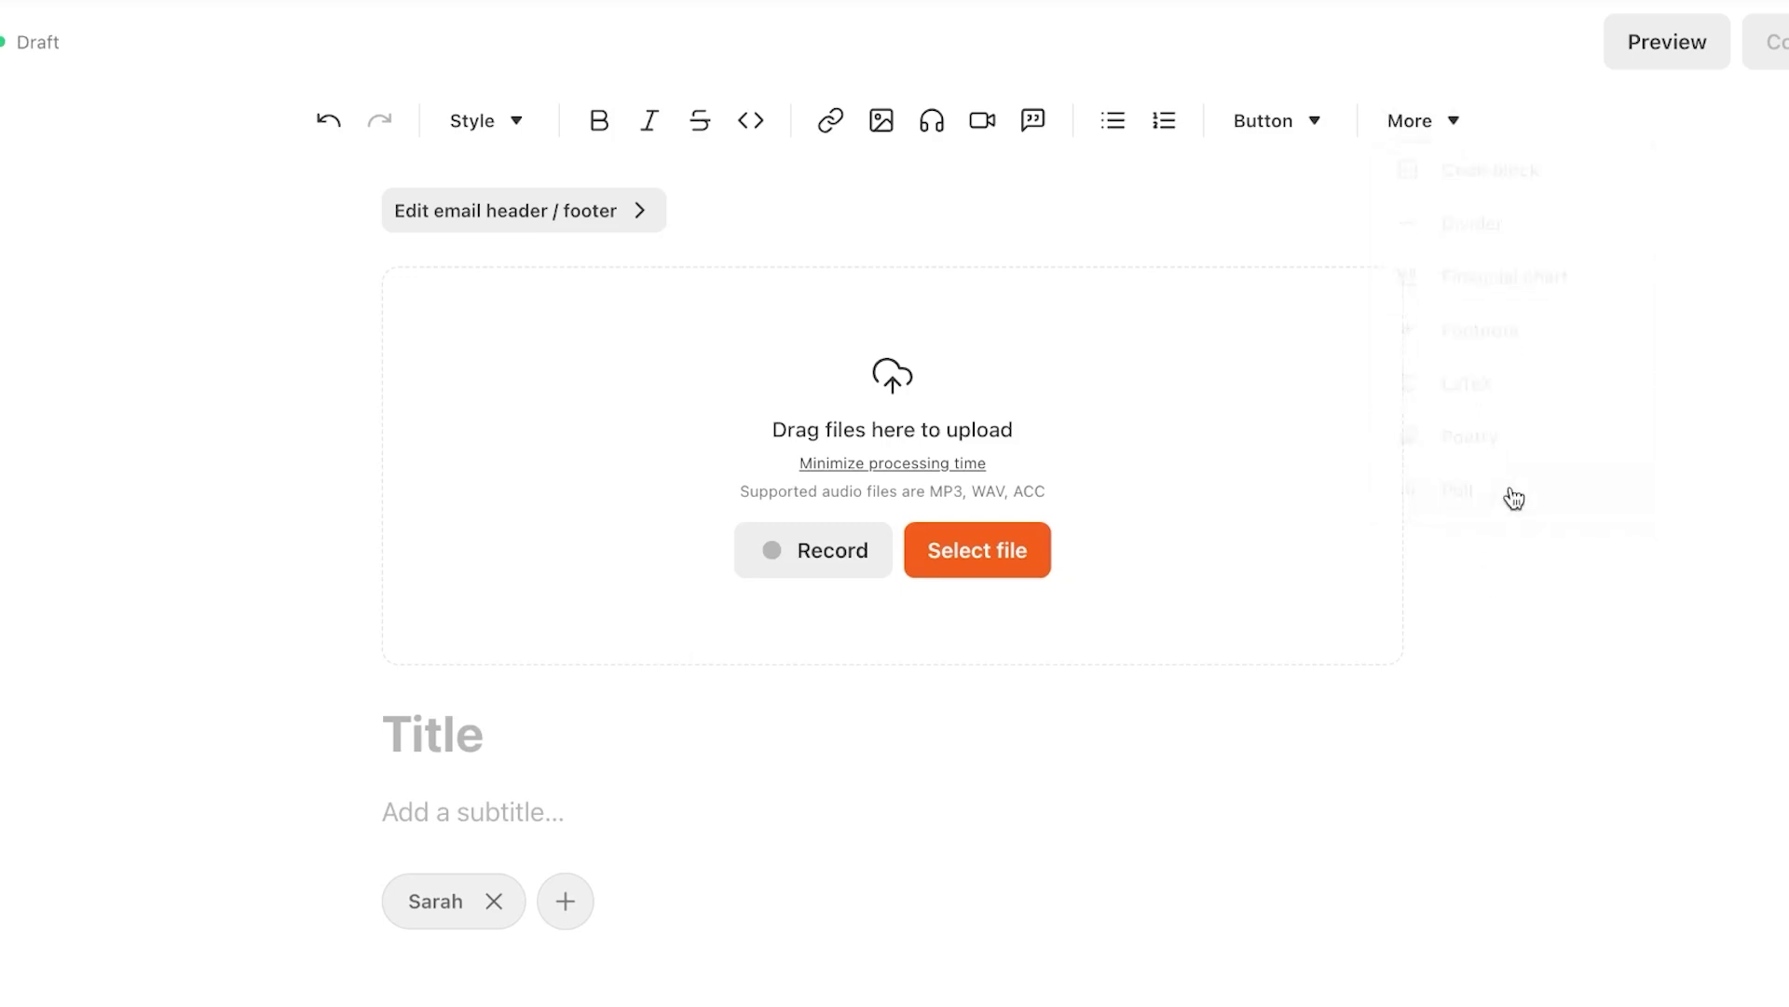
pyautogui.scroll(-5, 927, 807)
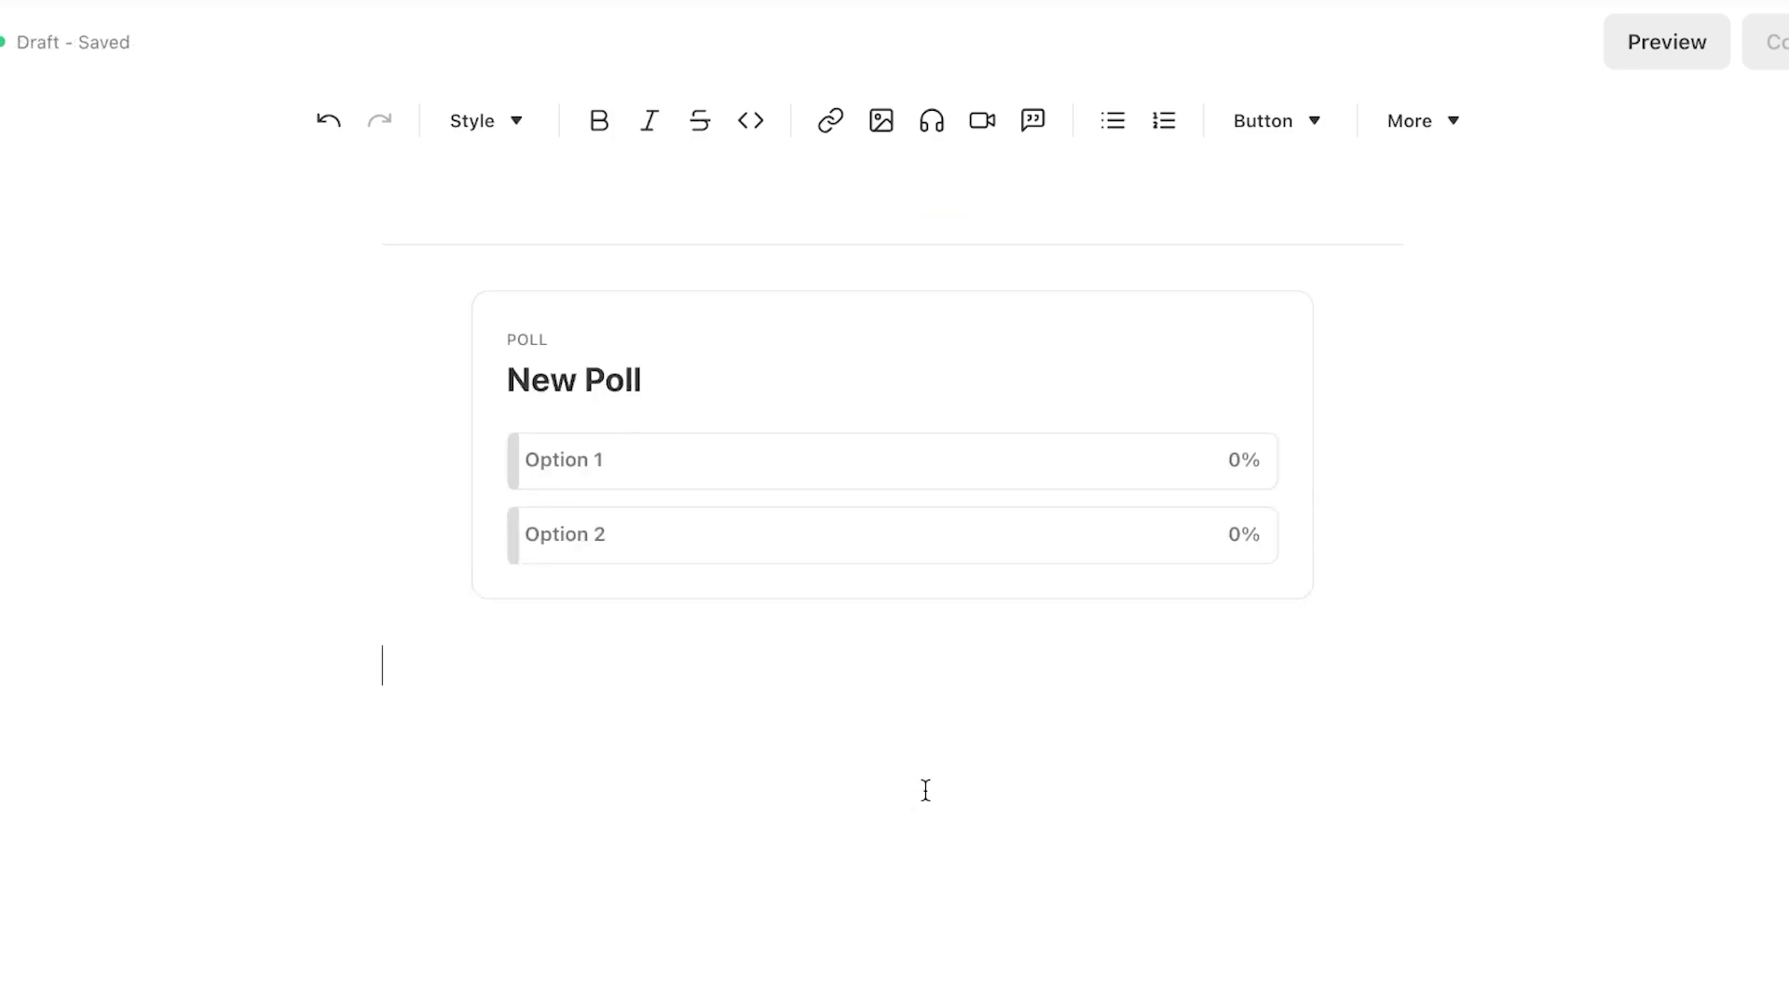
pyautogui.moveTo(659, 431)
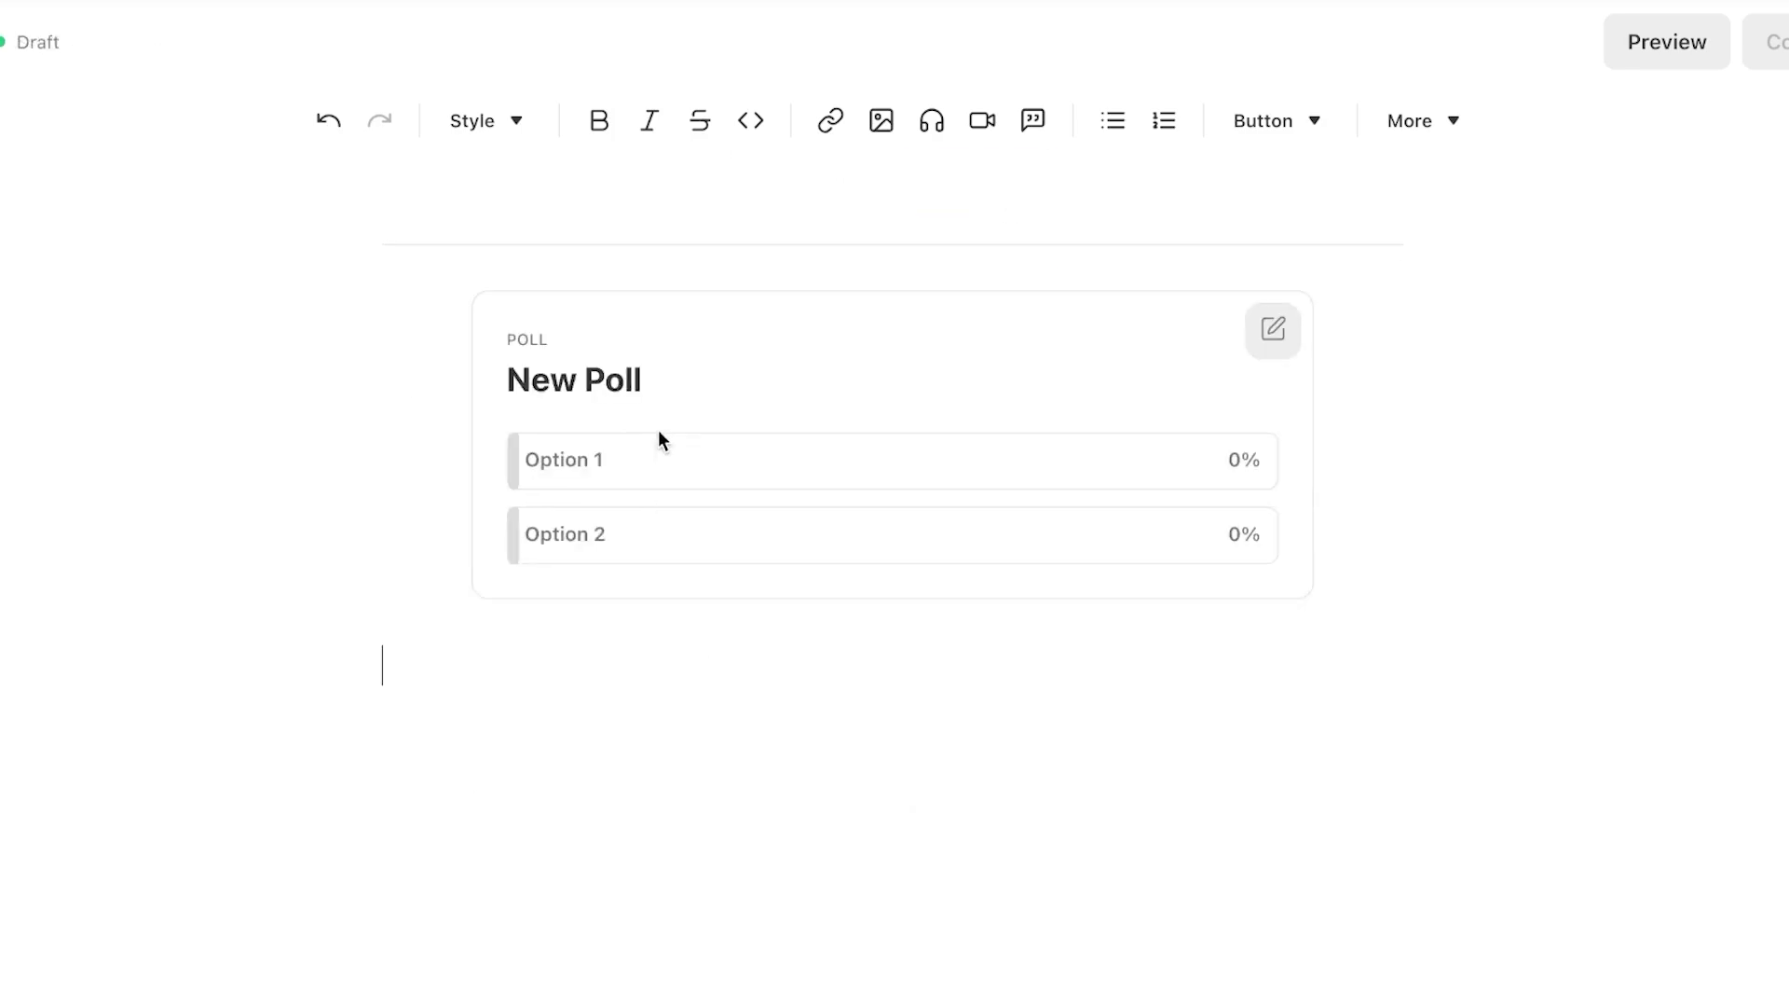
pyautogui.scroll(5, 636, 399)
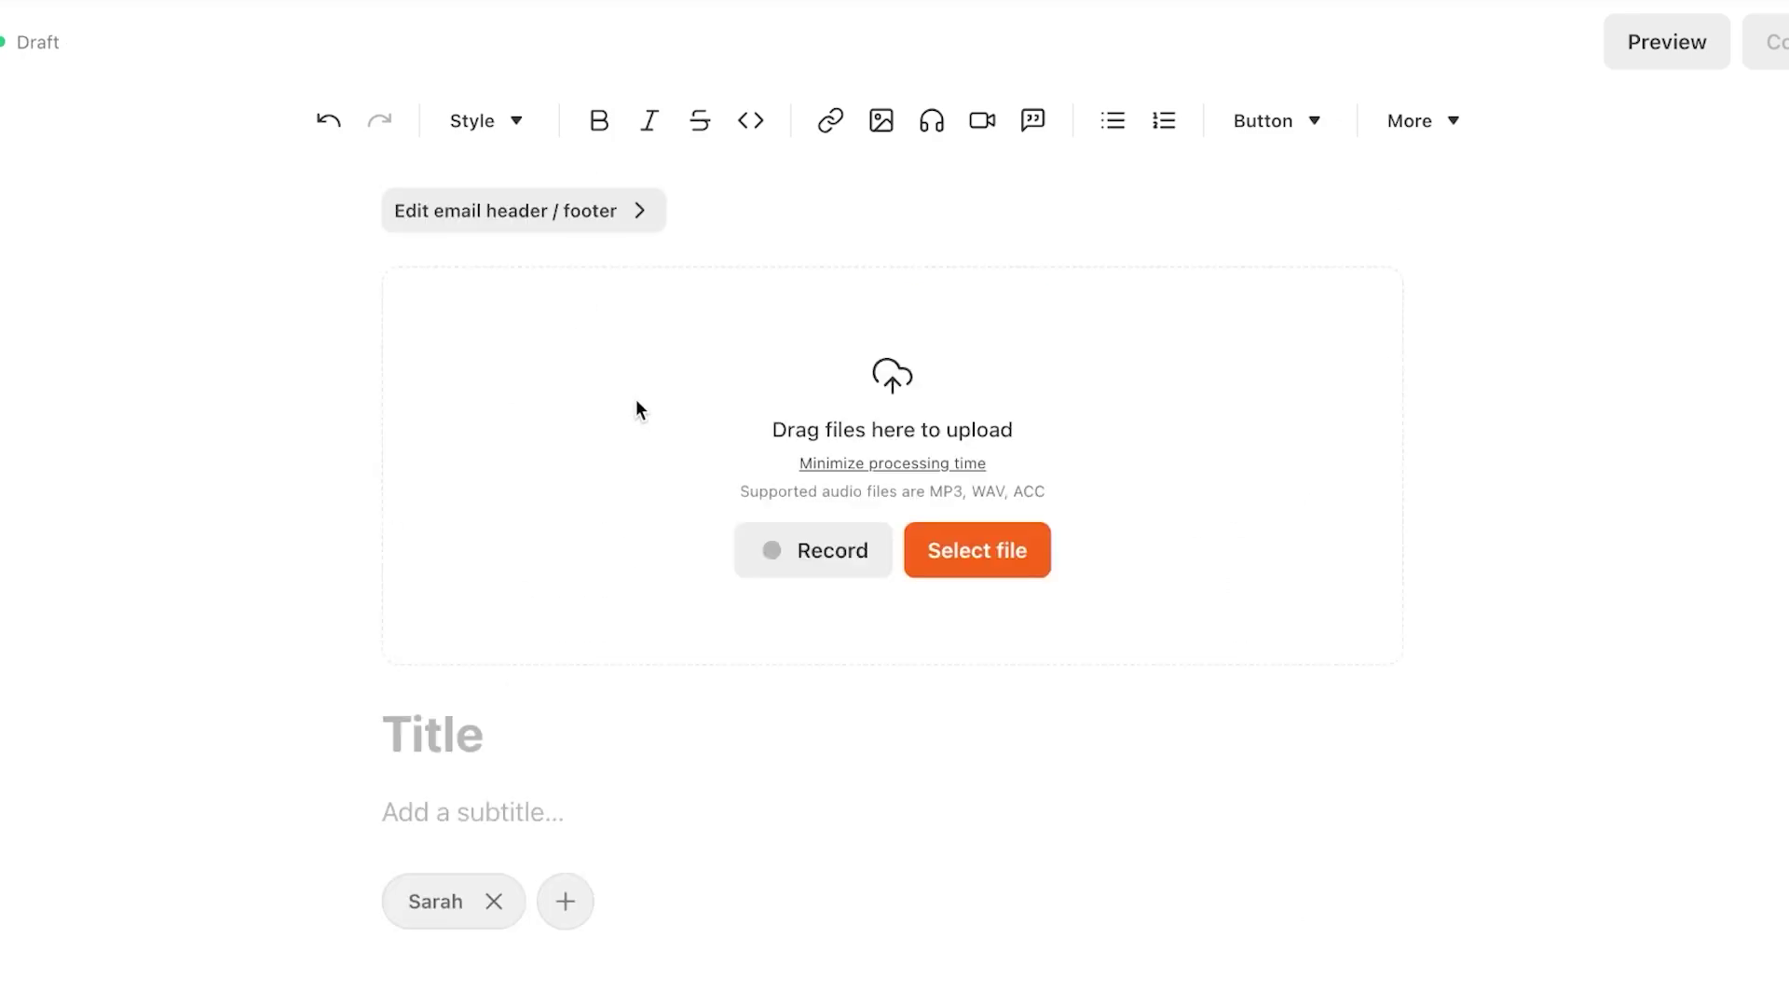
# Leave the editor for the dashboard, visit the public publication site, then return to the dashboard
pyautogui.click(0, 42)
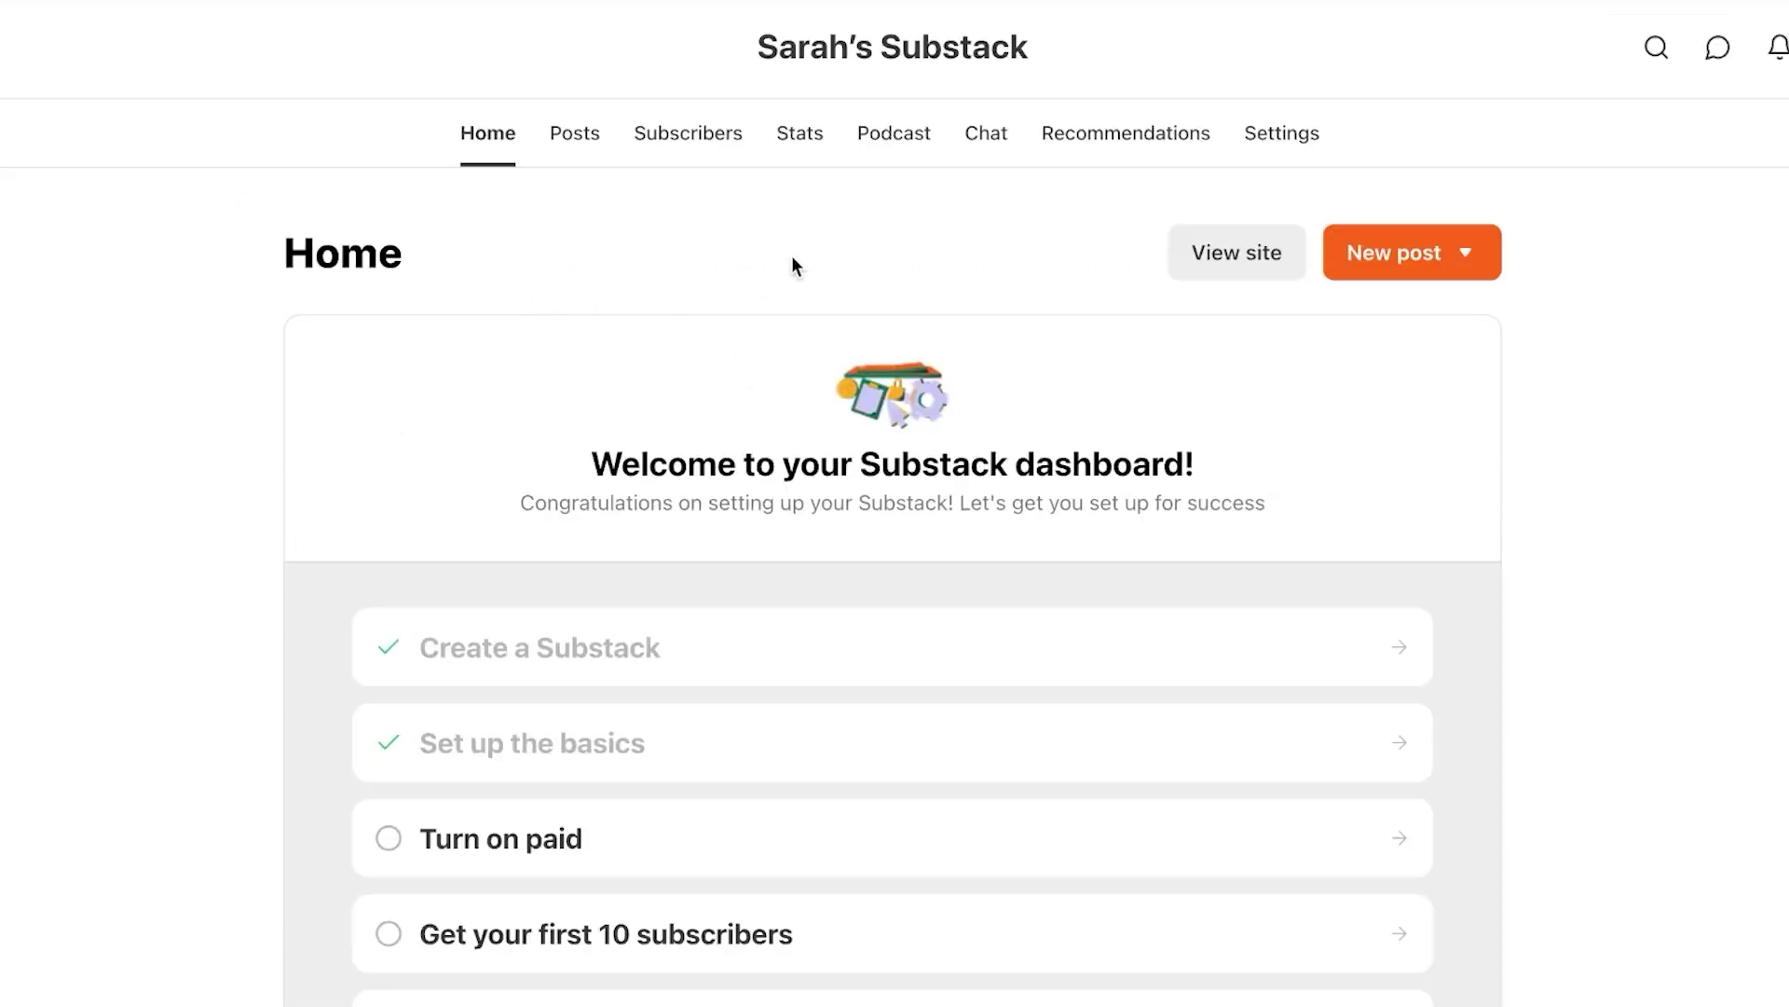
pyautogui.click(1472, 254)
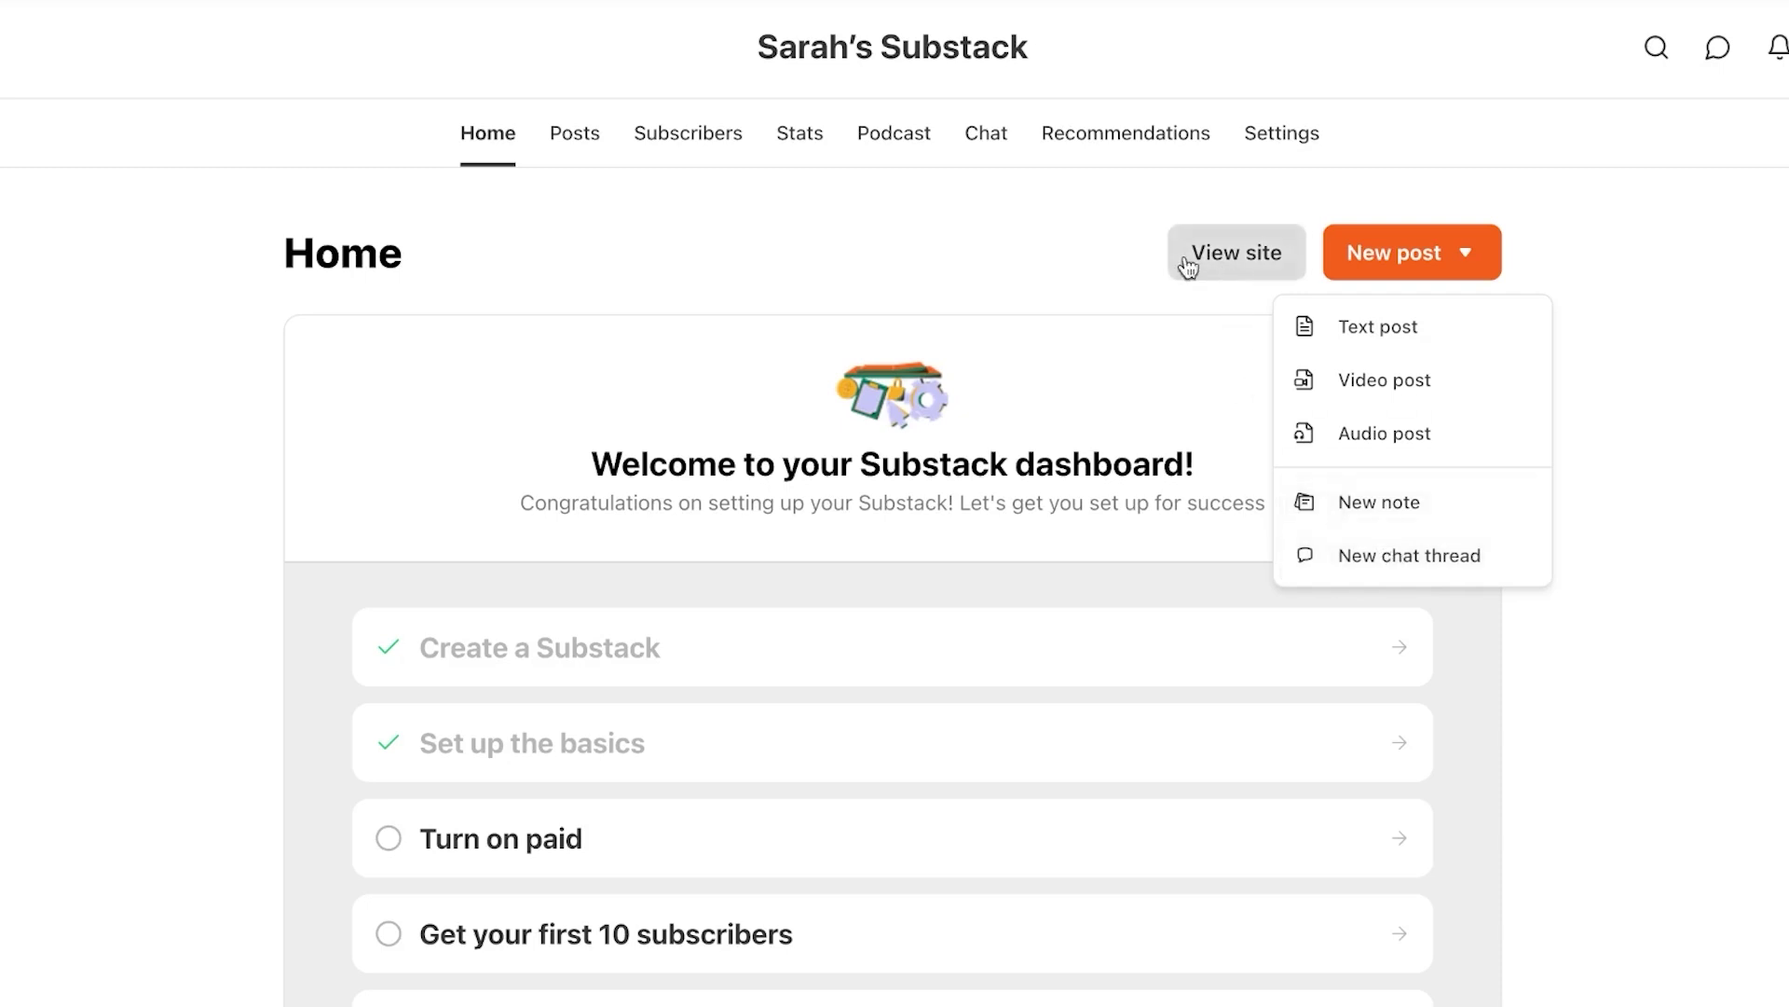
pyautogui.click(1266, 246)
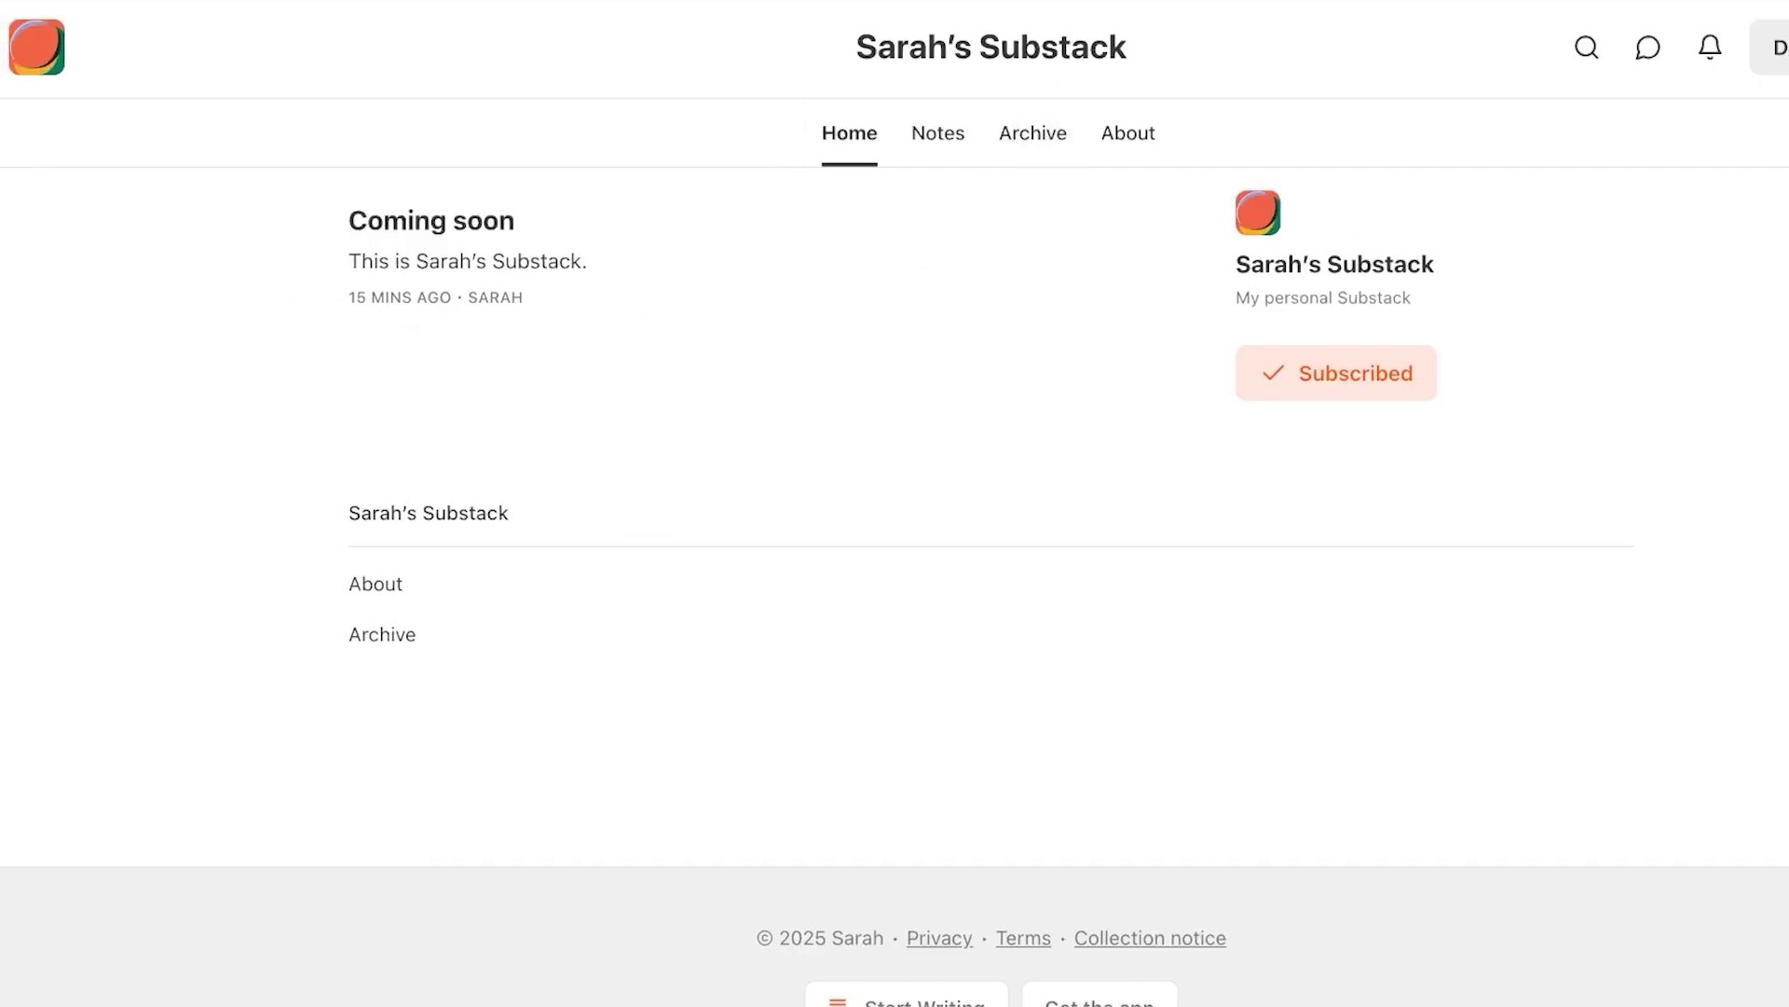
pyautogui.hotkey('alt', 'Left')
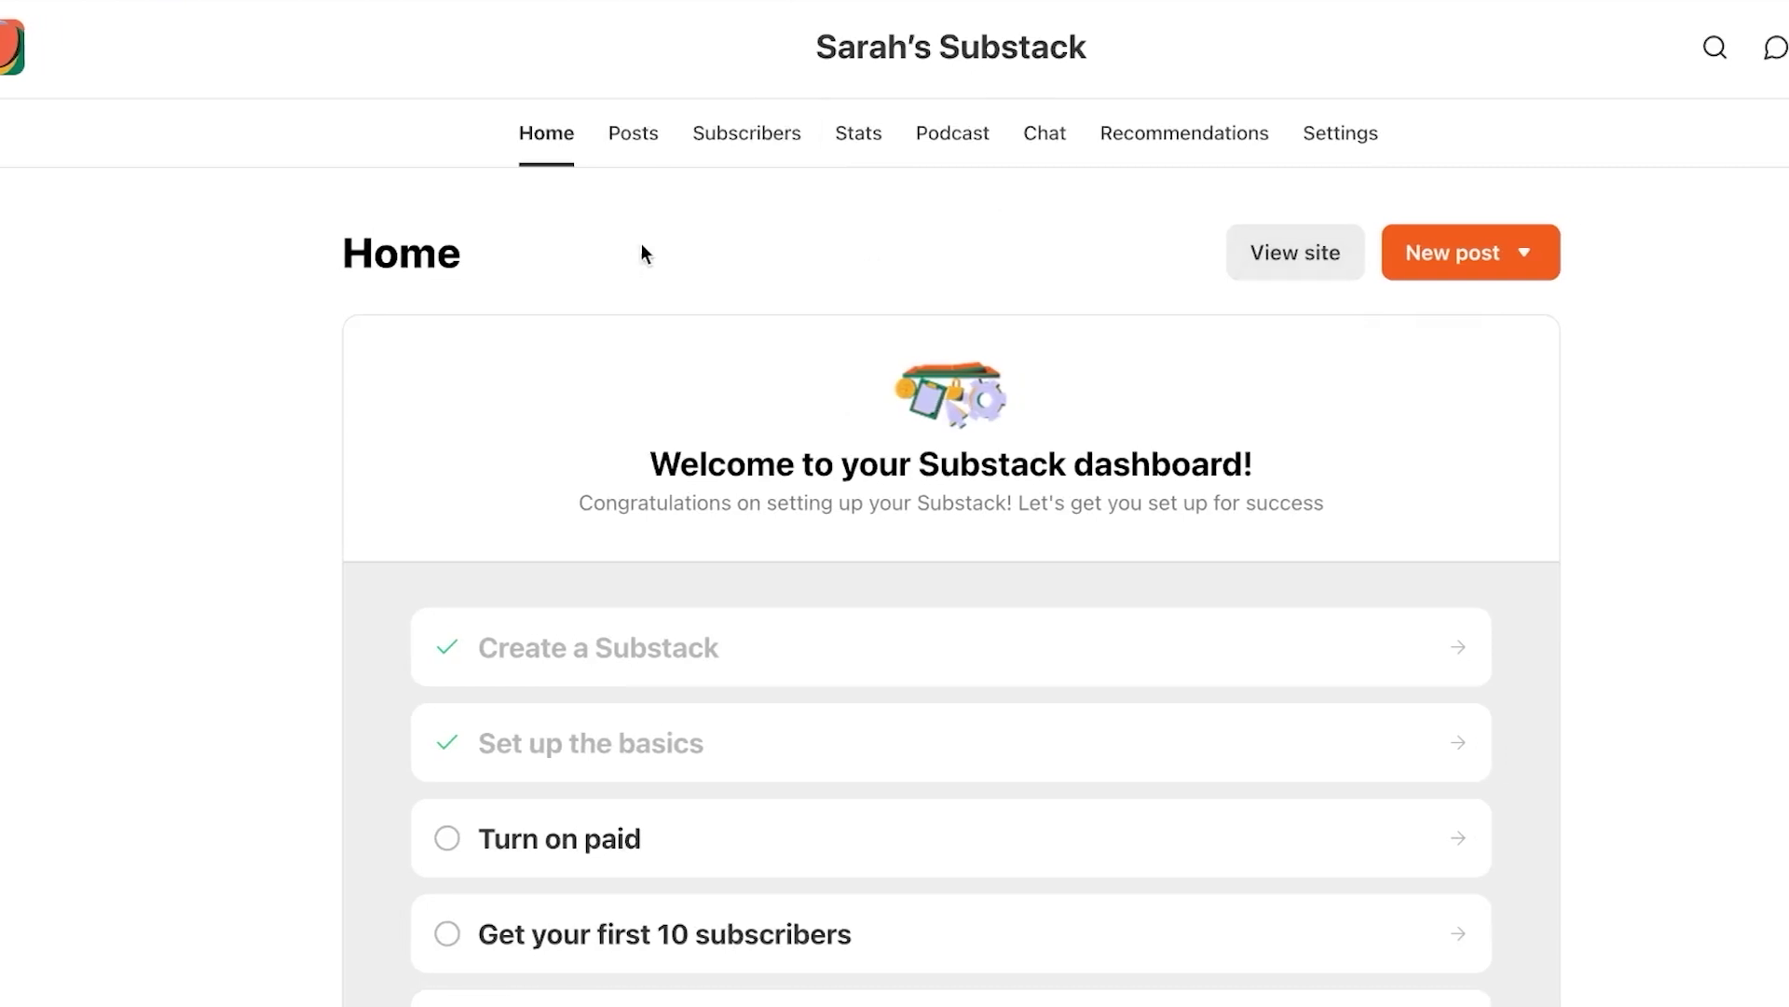
# Review the three drafts under Posts, then browse Subscribers and its Add subscribers form
pyautogui.click(593, 153)
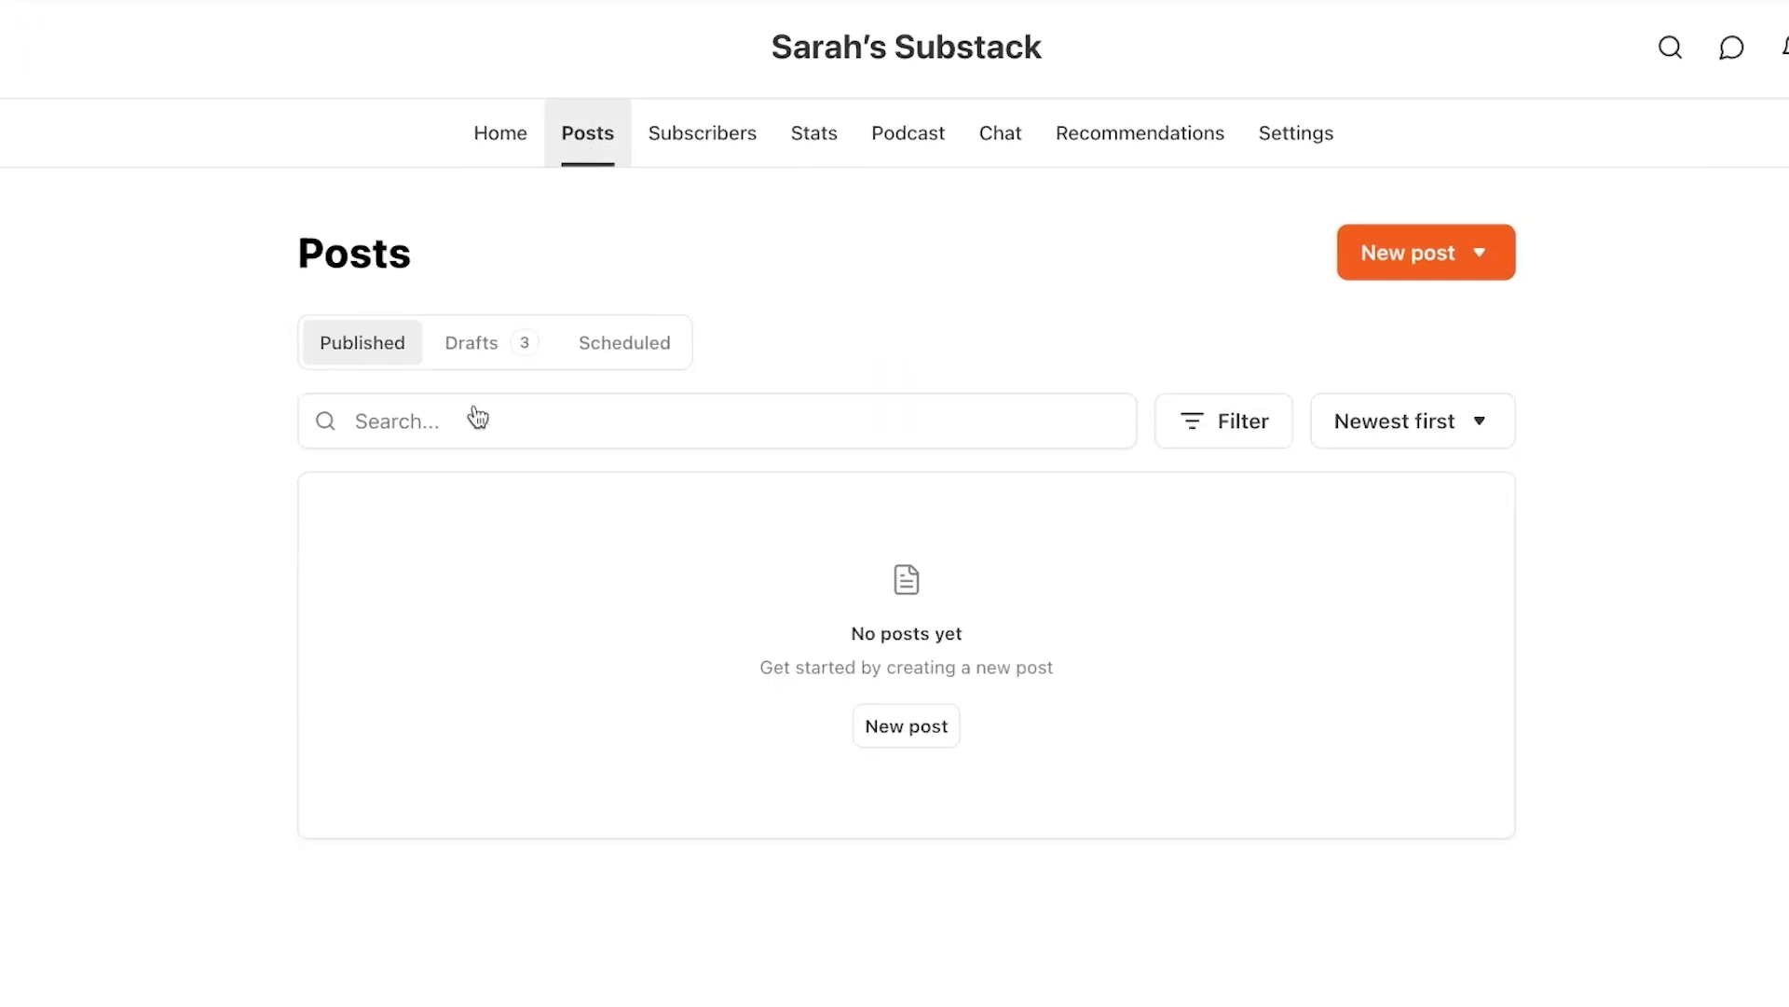
pyautogui.click(473, 357)
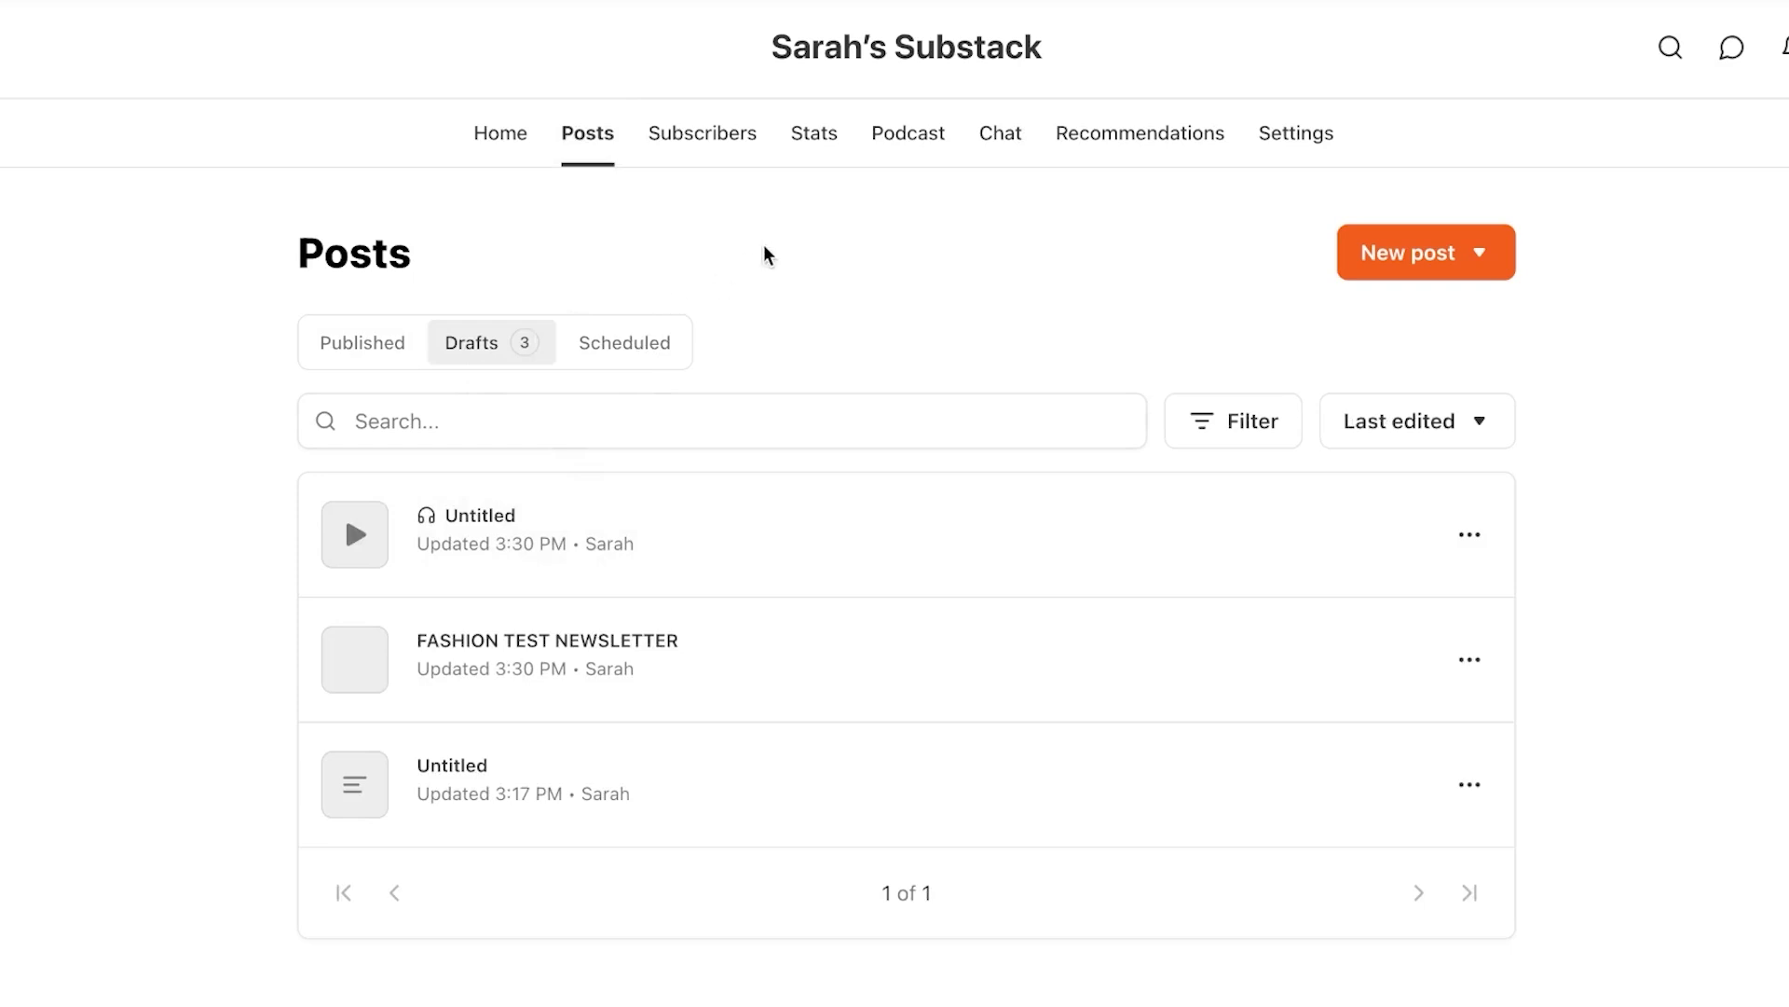
pyautogui.click(727, 133)
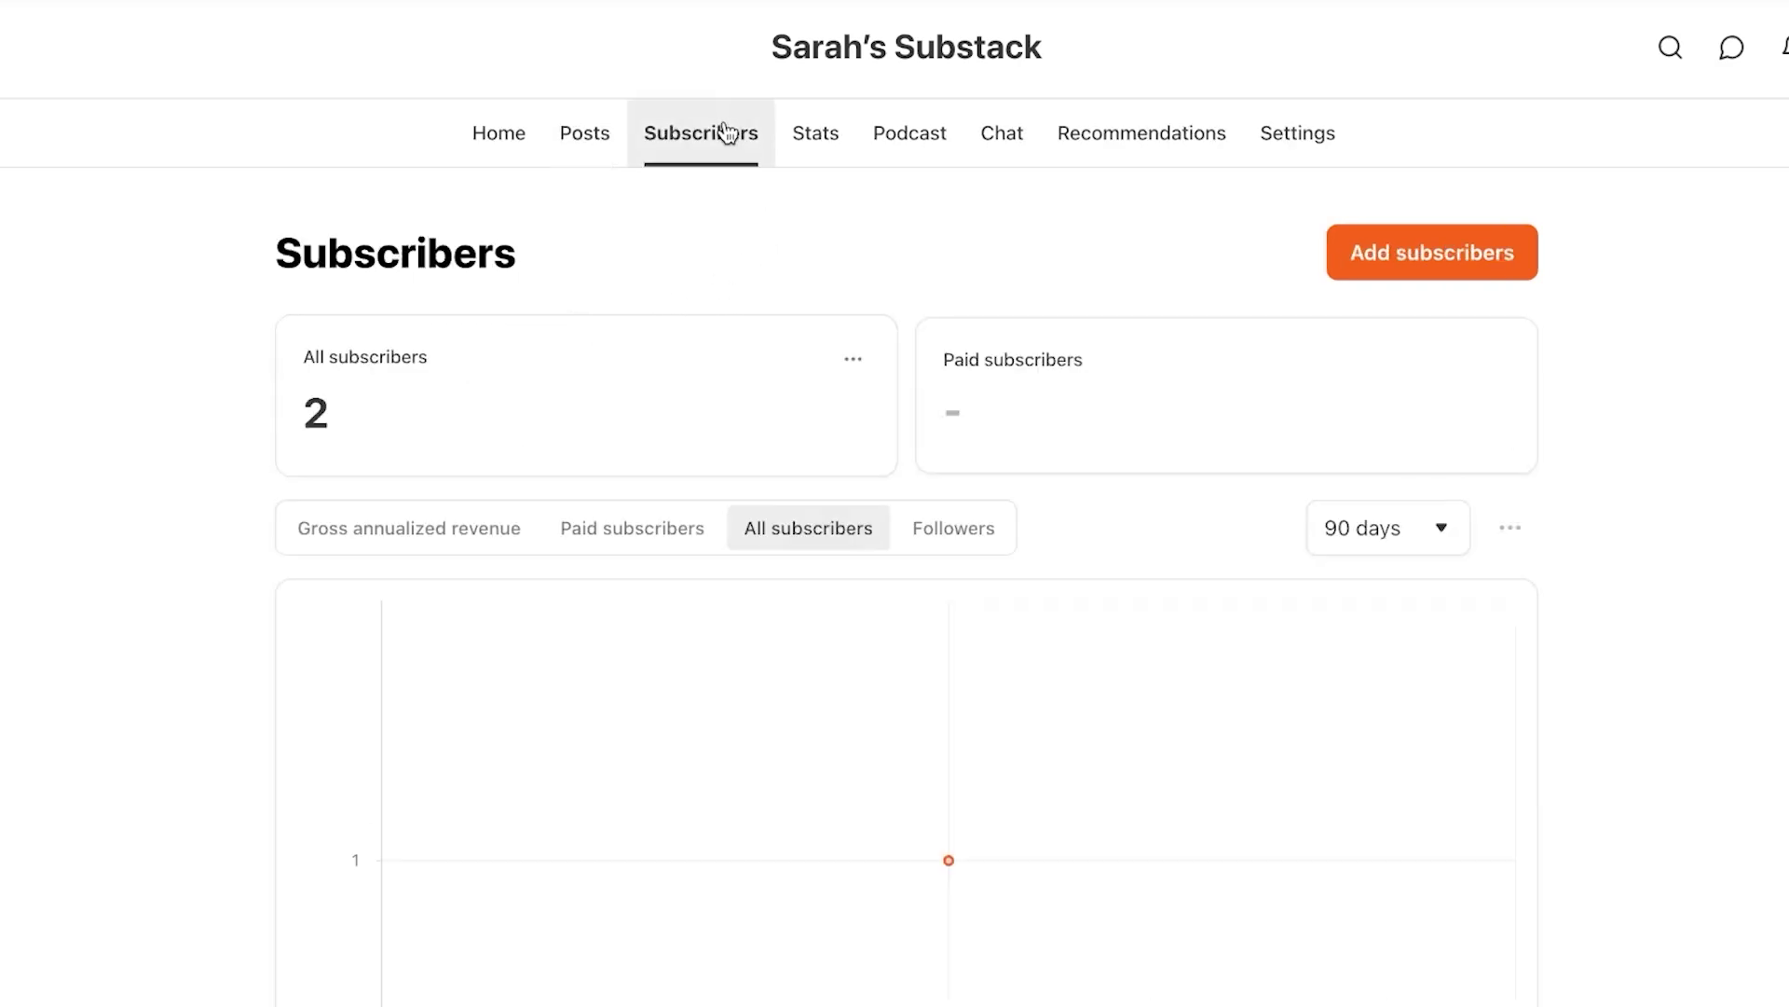
pyautogui.scroll(-5, 583, 463)
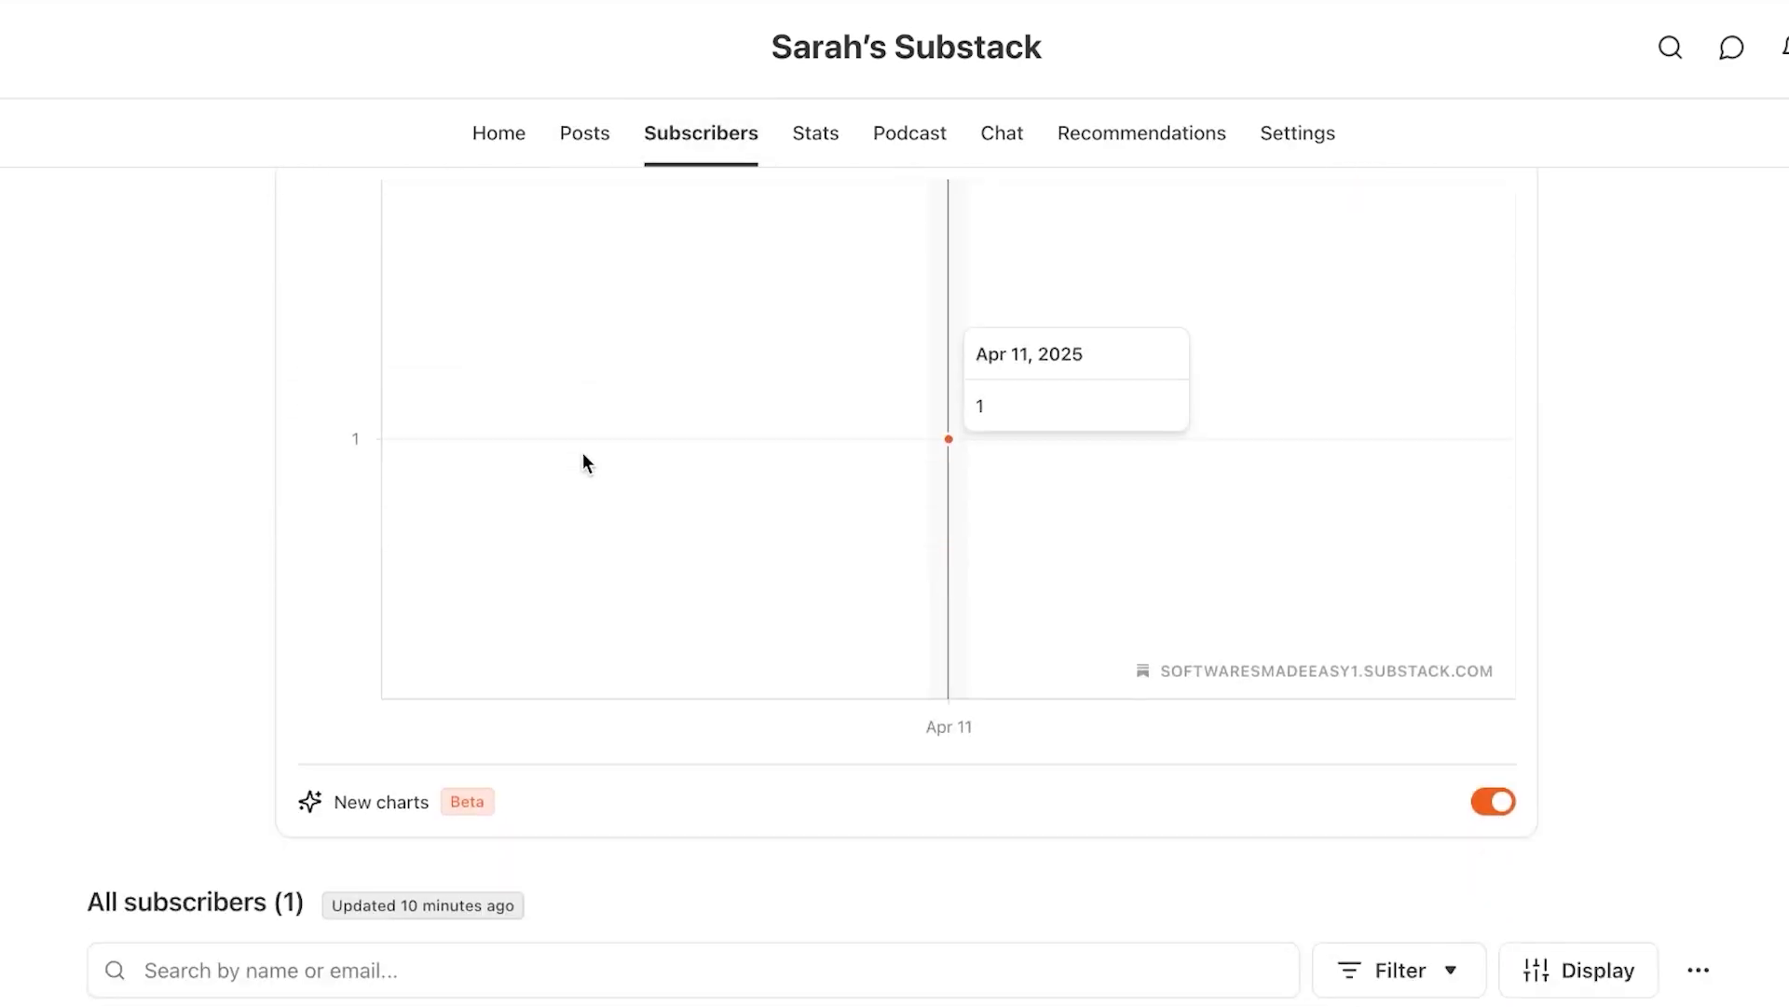
pyautogui.scroll(-2, 584, 462)
pyautogui.scroll(7, 583, 462)
pyautogui.scroll(-7, 583, 462)
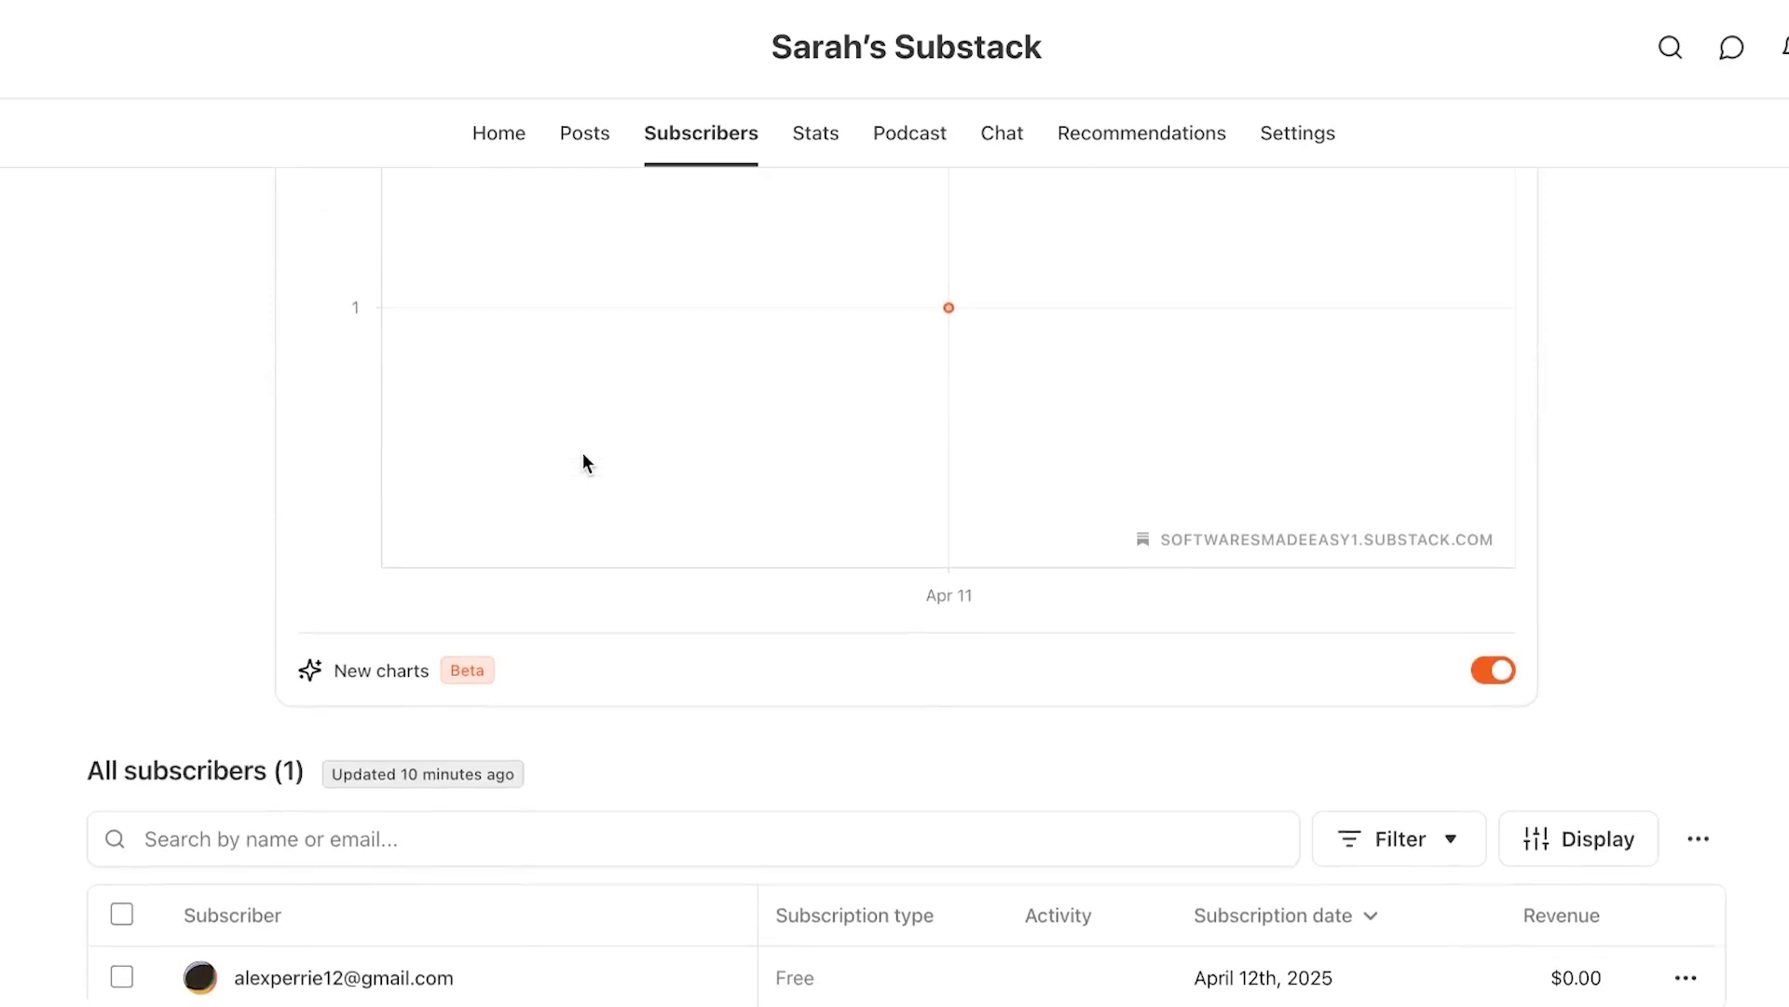
pyautogui.scroll(6, 584, 462)
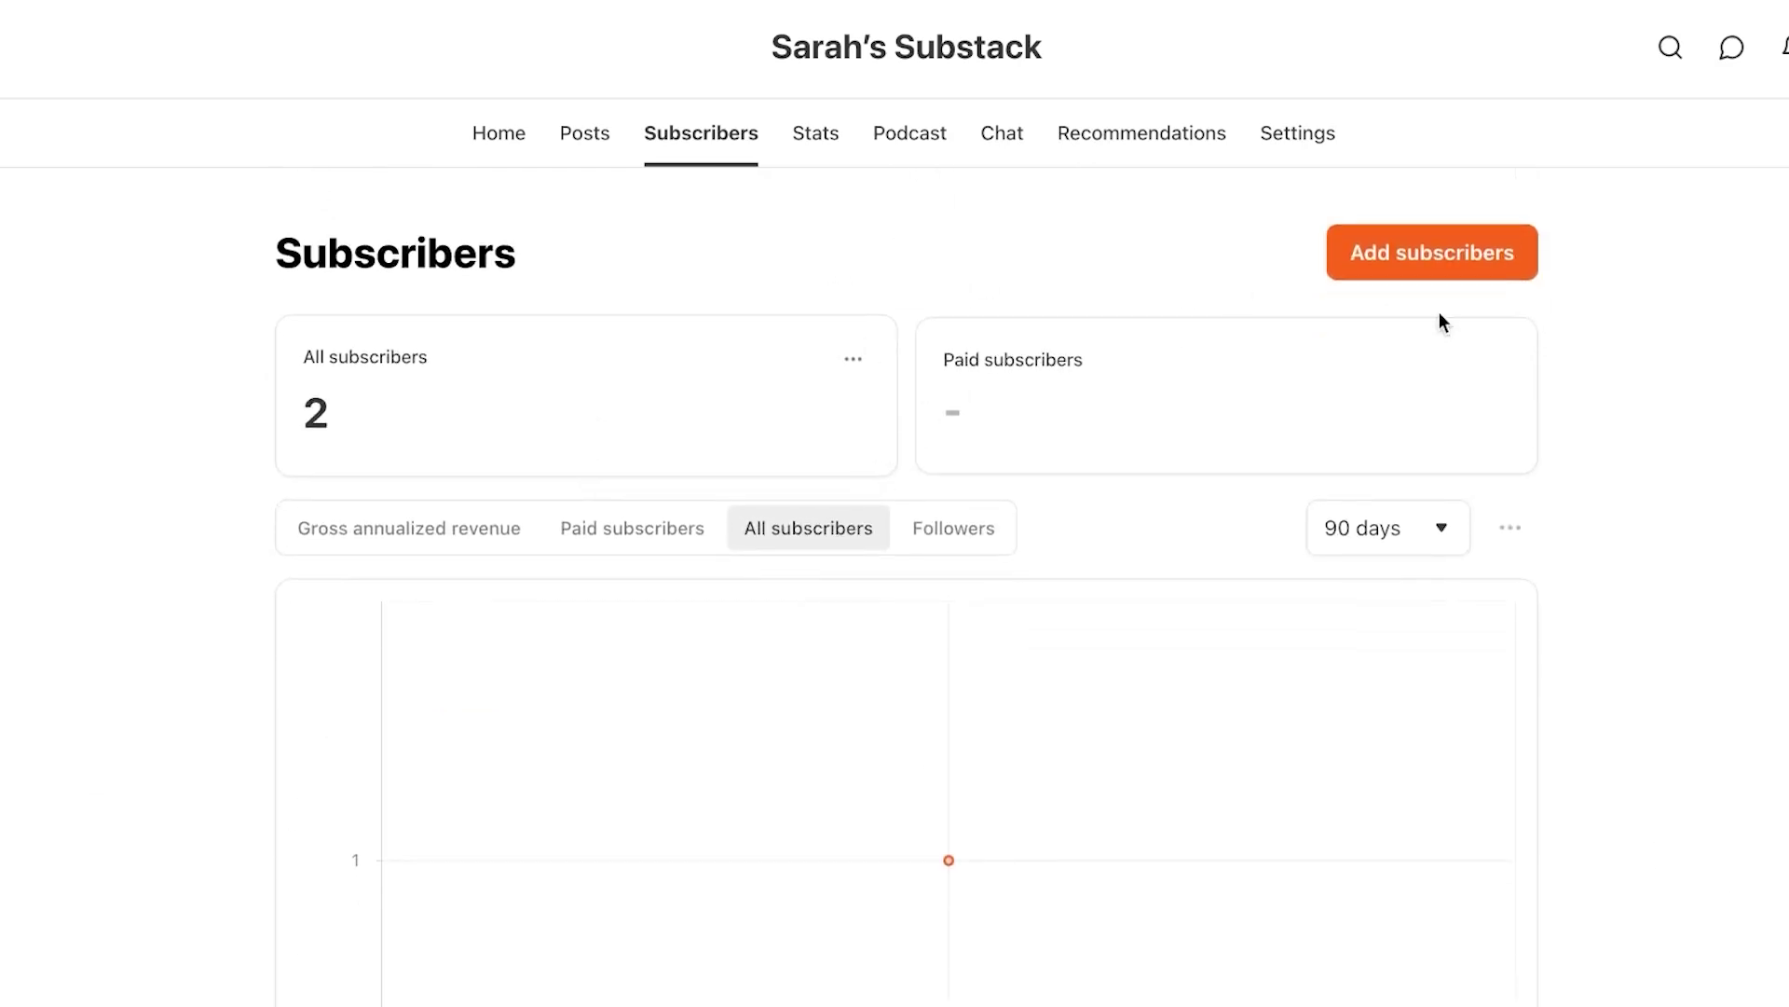
pyautogui.click(1478, 246)
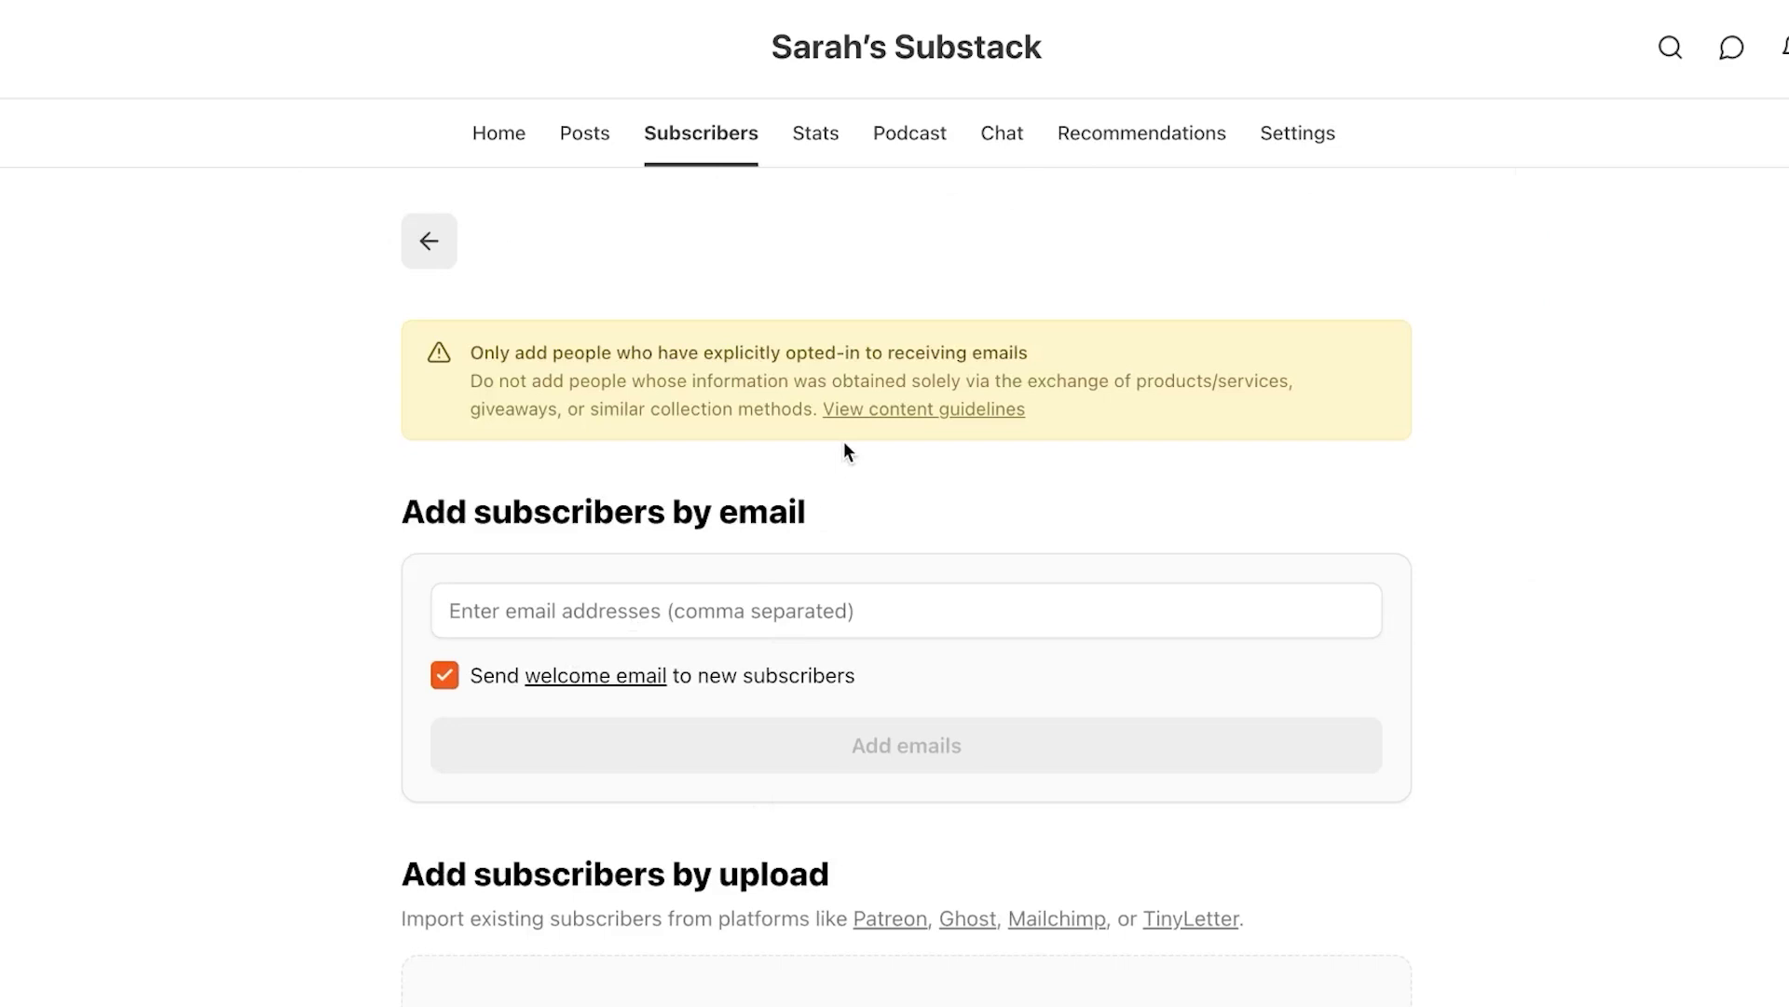
pyautogui.click(436, 248)
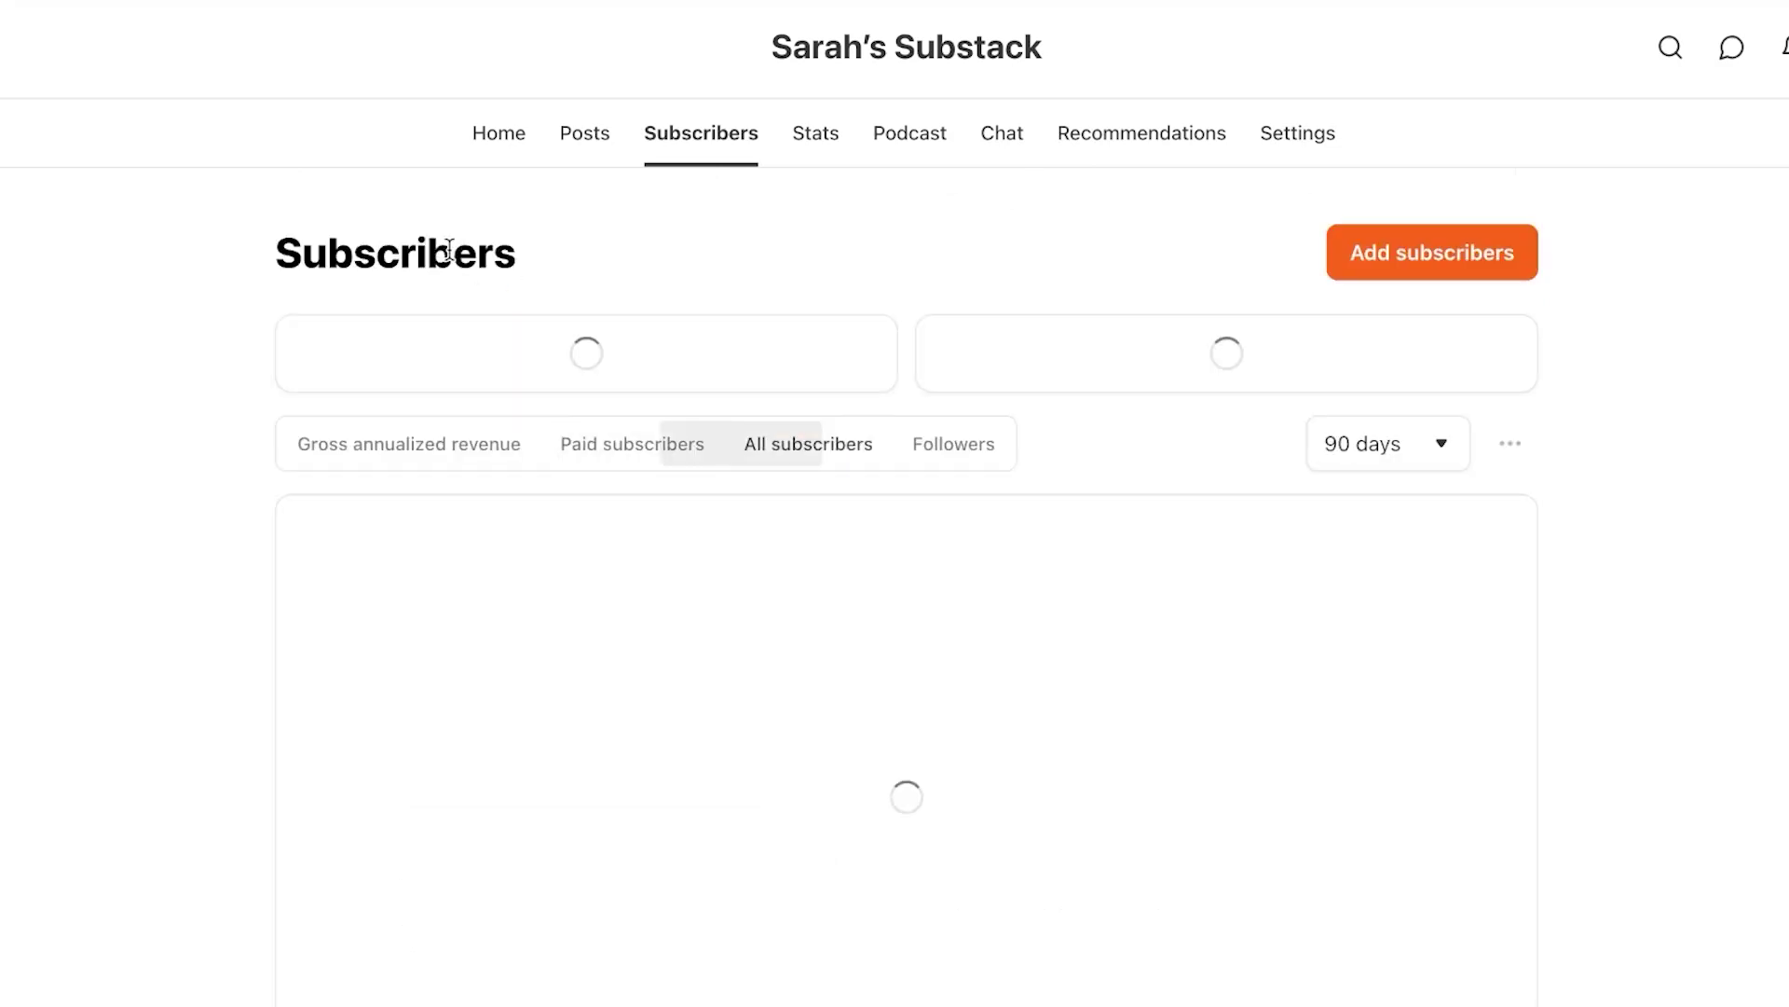
# Open Stats and check its Network view, which shows no data for 90 days
pyautogui.click(812, 136)
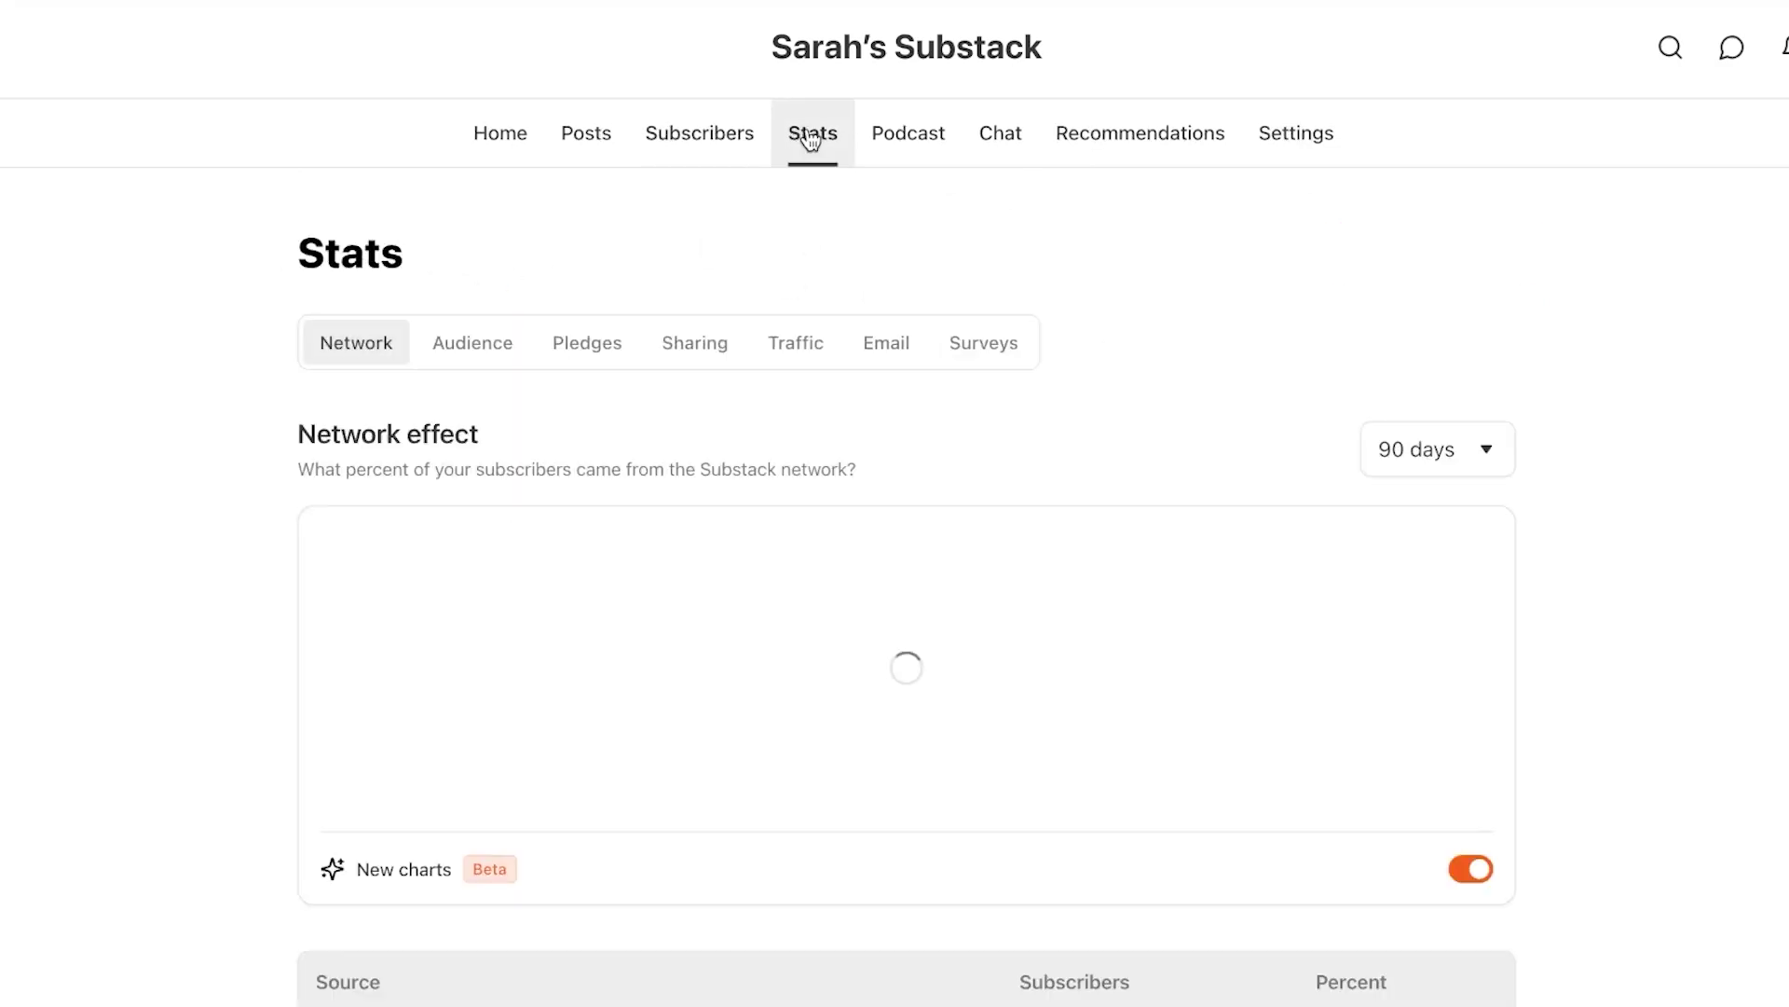
pyautogui.scroll(-2, 768, 511)
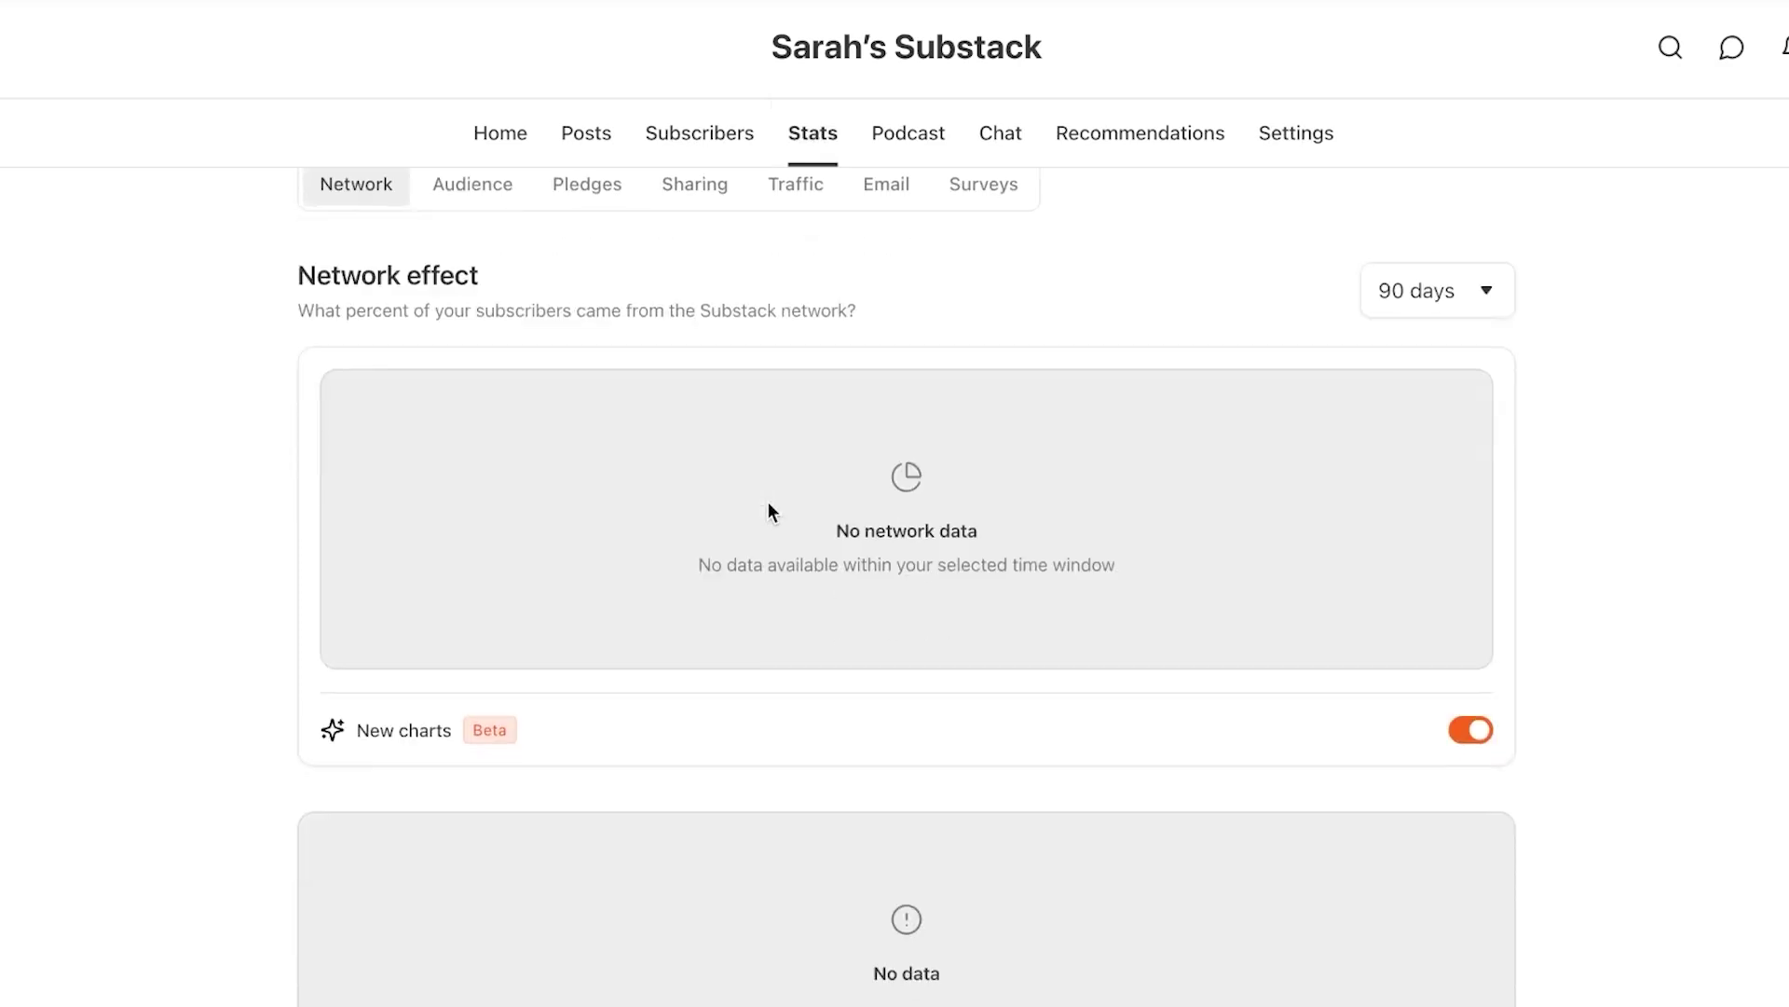
pyautogui.scroll(2, 768, 511)
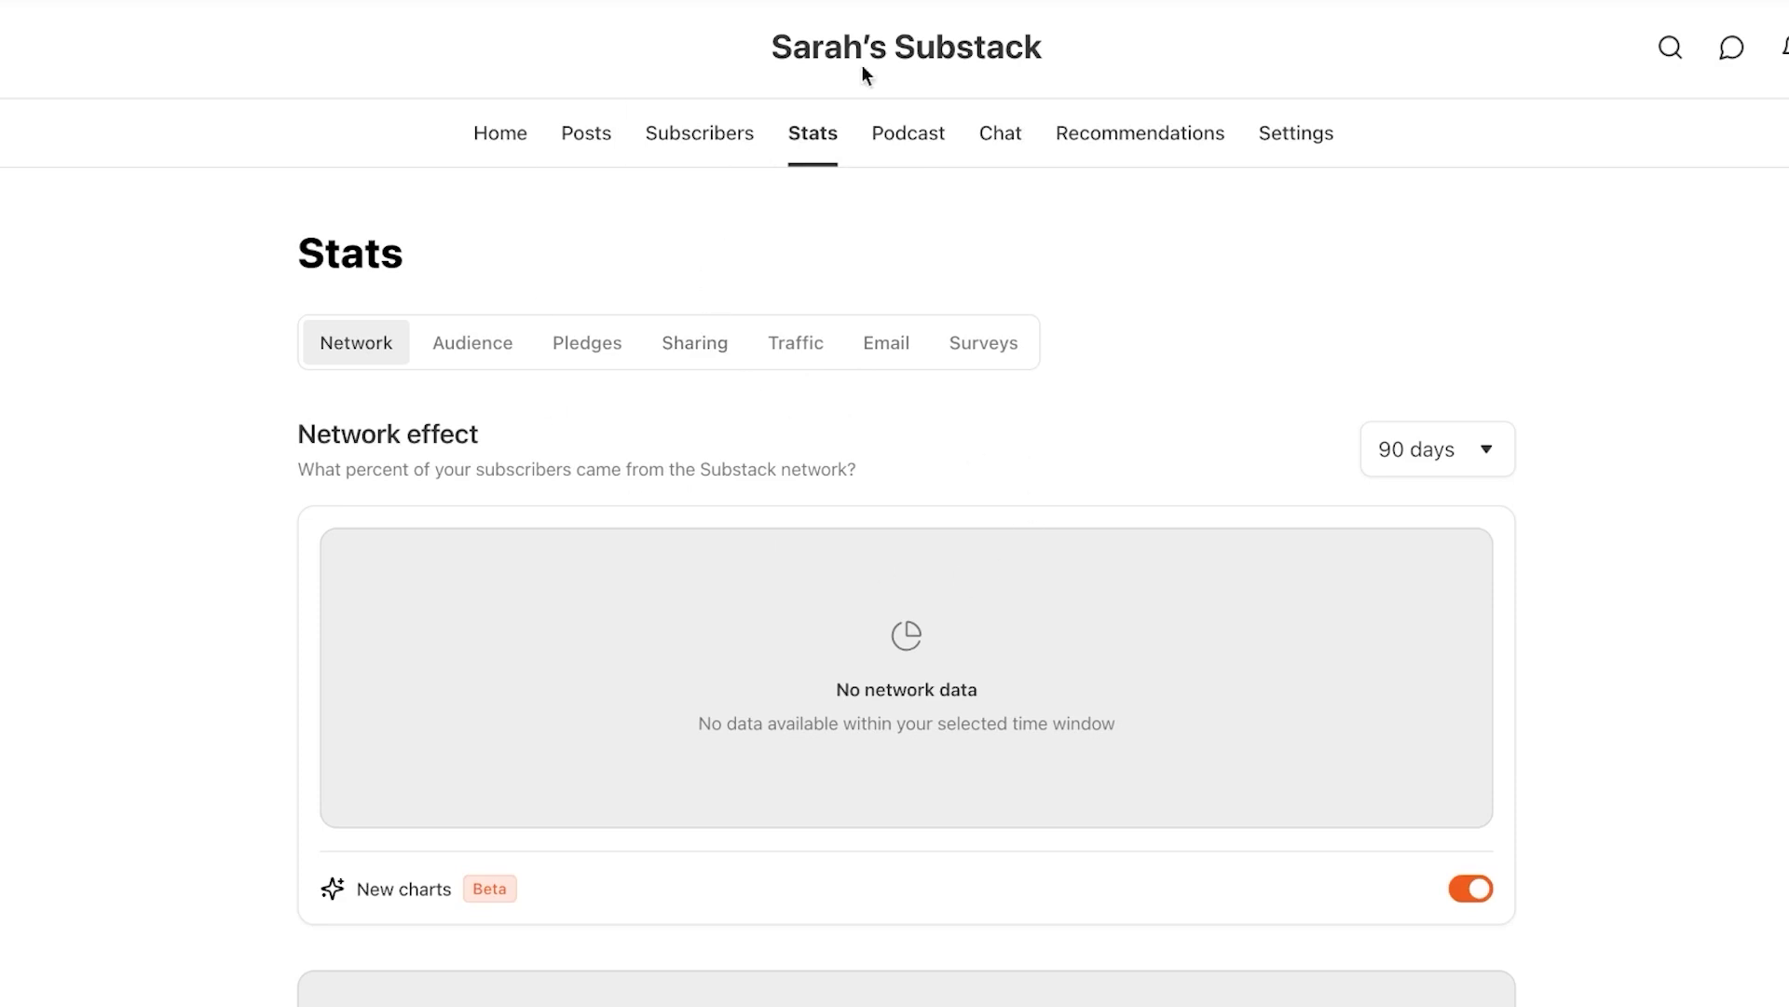
# Look at podcast setup, keeping the publication as its audience, then go to the subscriber Chat page
pyautogui.click(925, 138)
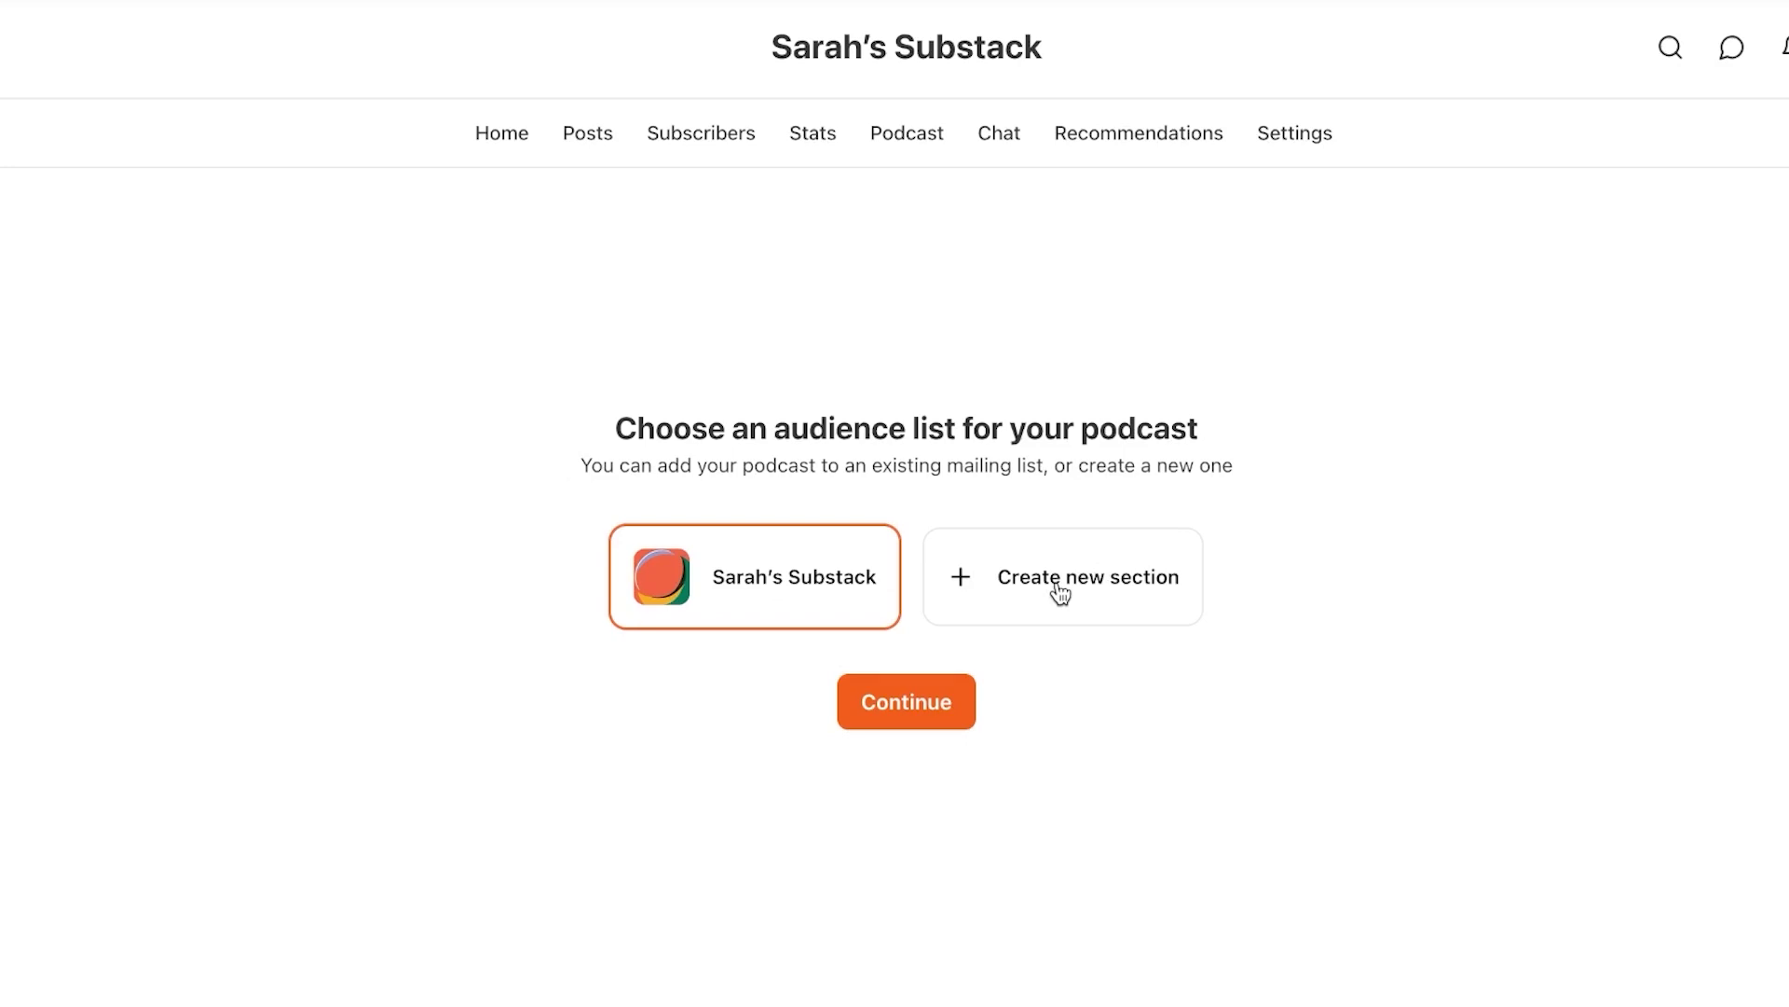
pyautogui.click(927, 692)
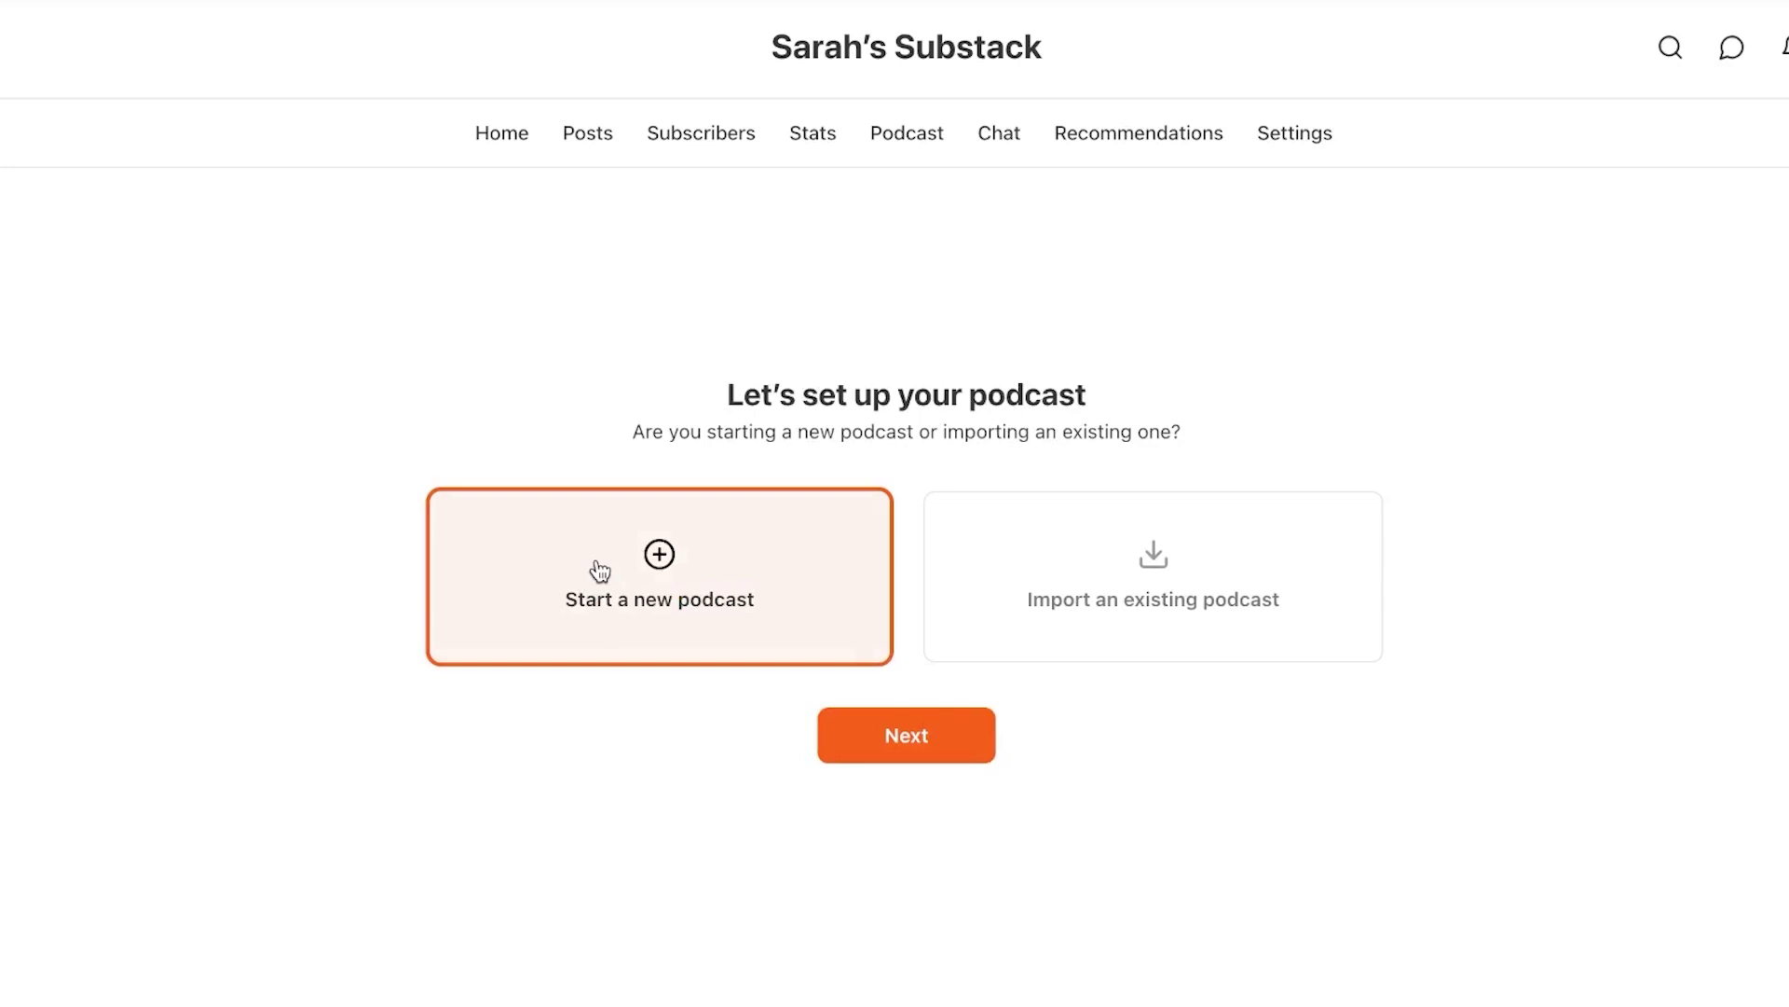
pyautogui.click(1004, 137)
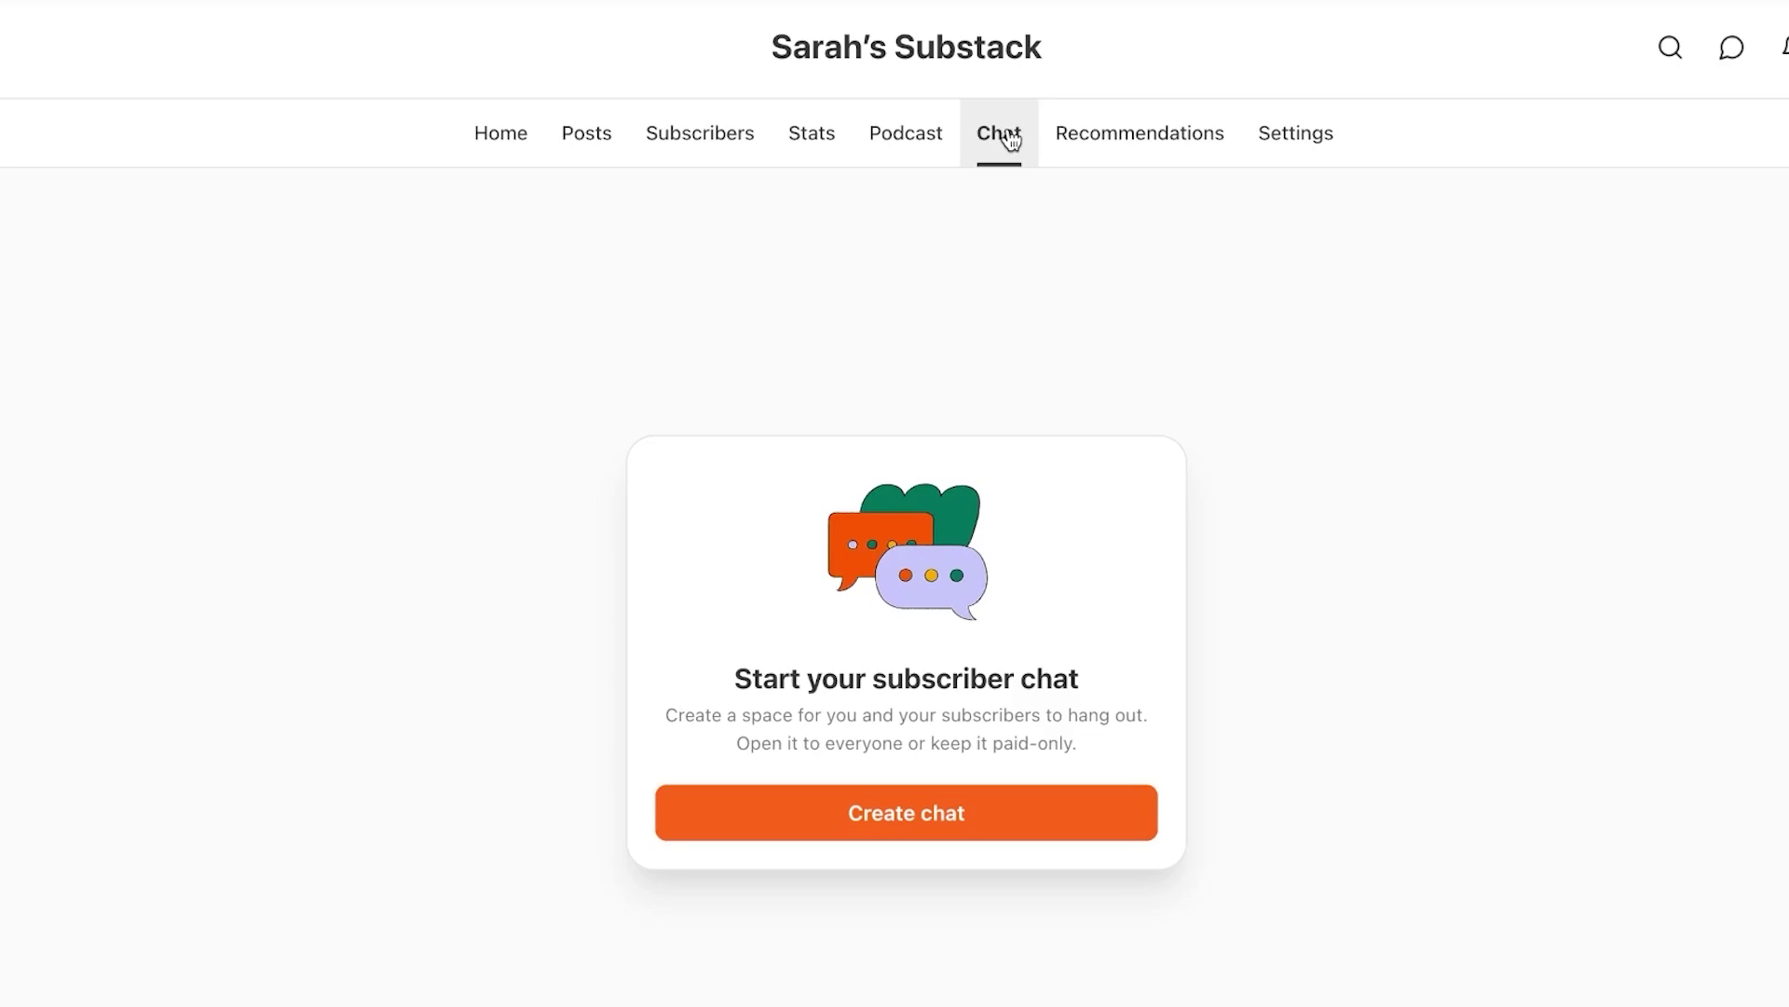
# Return to the dashboard Home and scroll through its checklist and 2-subscriber stats
pyautogui.click(515, 155)
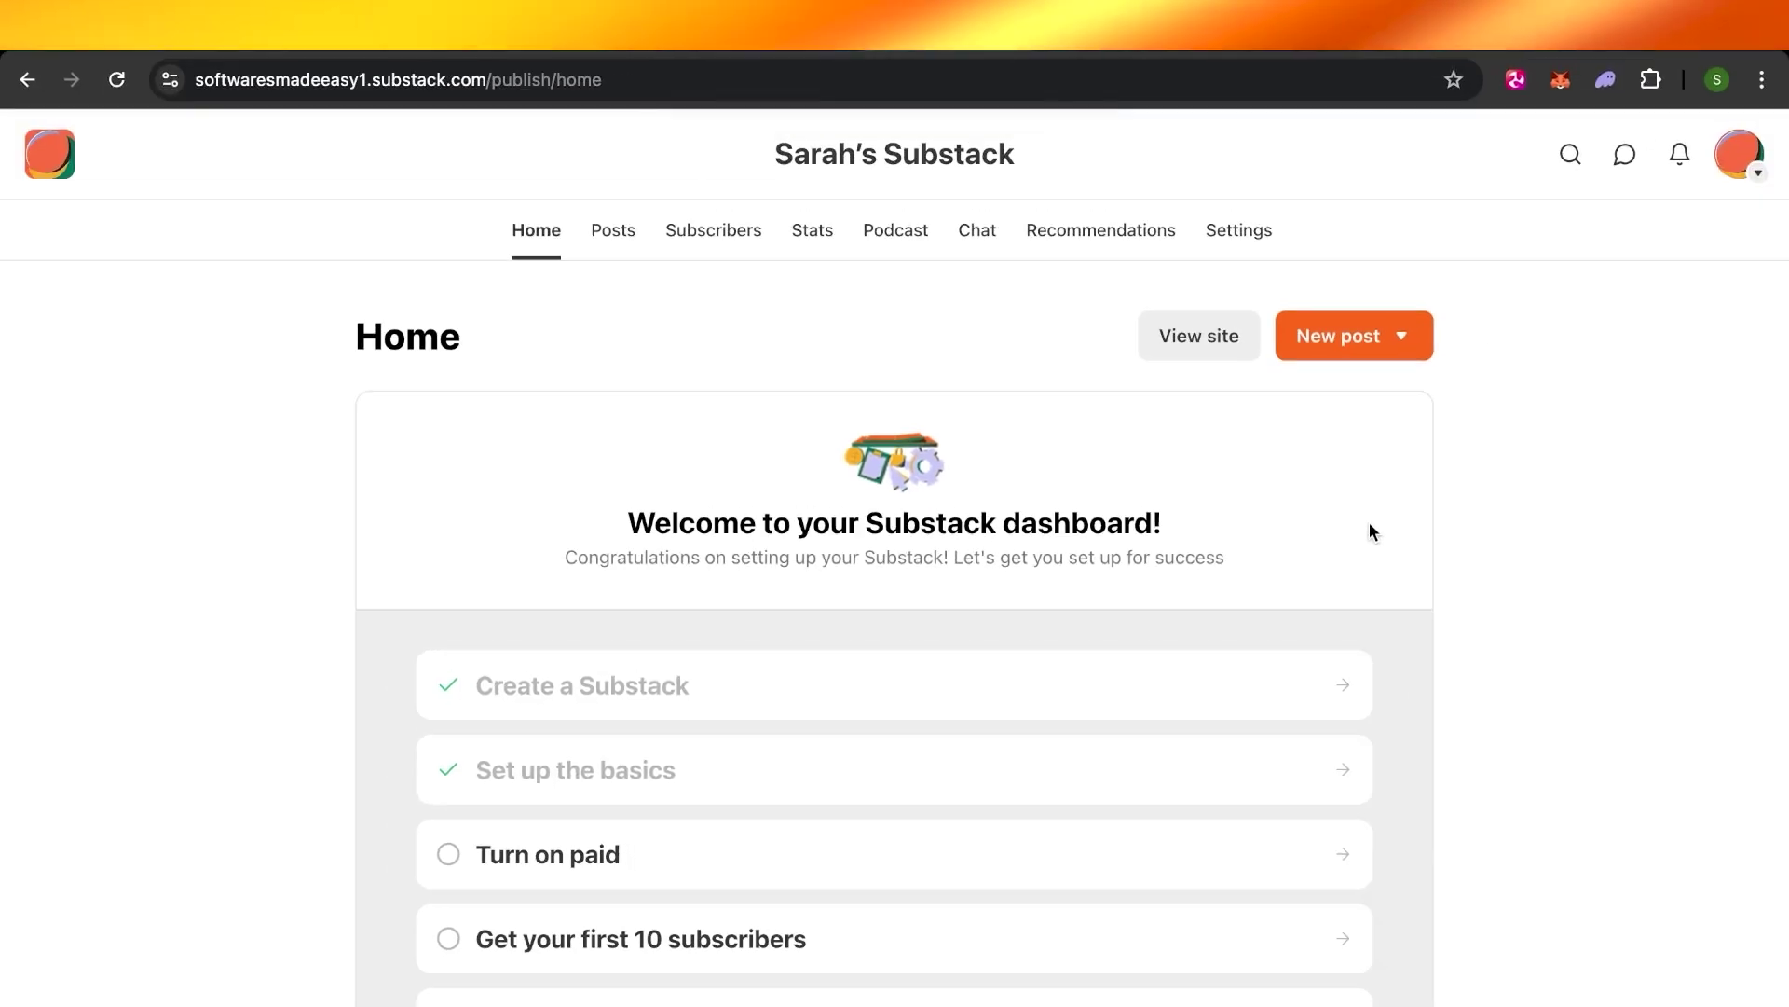
pyautogui.scroll(-8, 1370, 532)
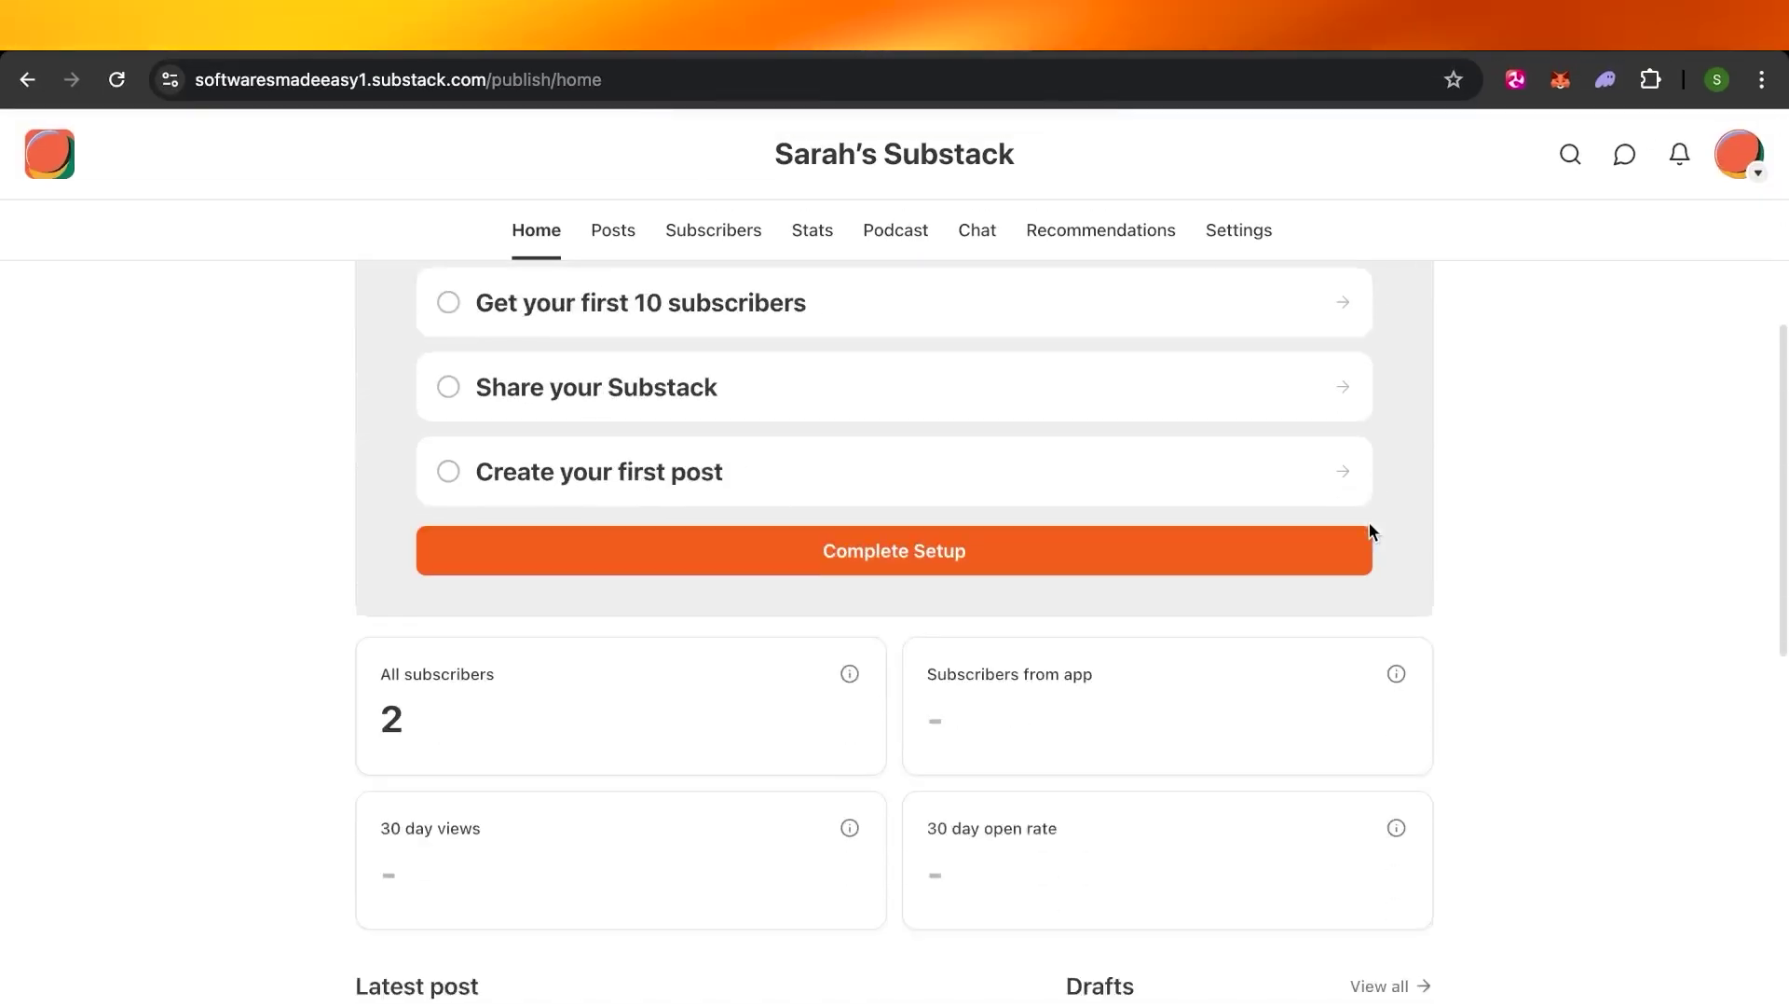
pyautogui.scroll(8, 1372, 534)
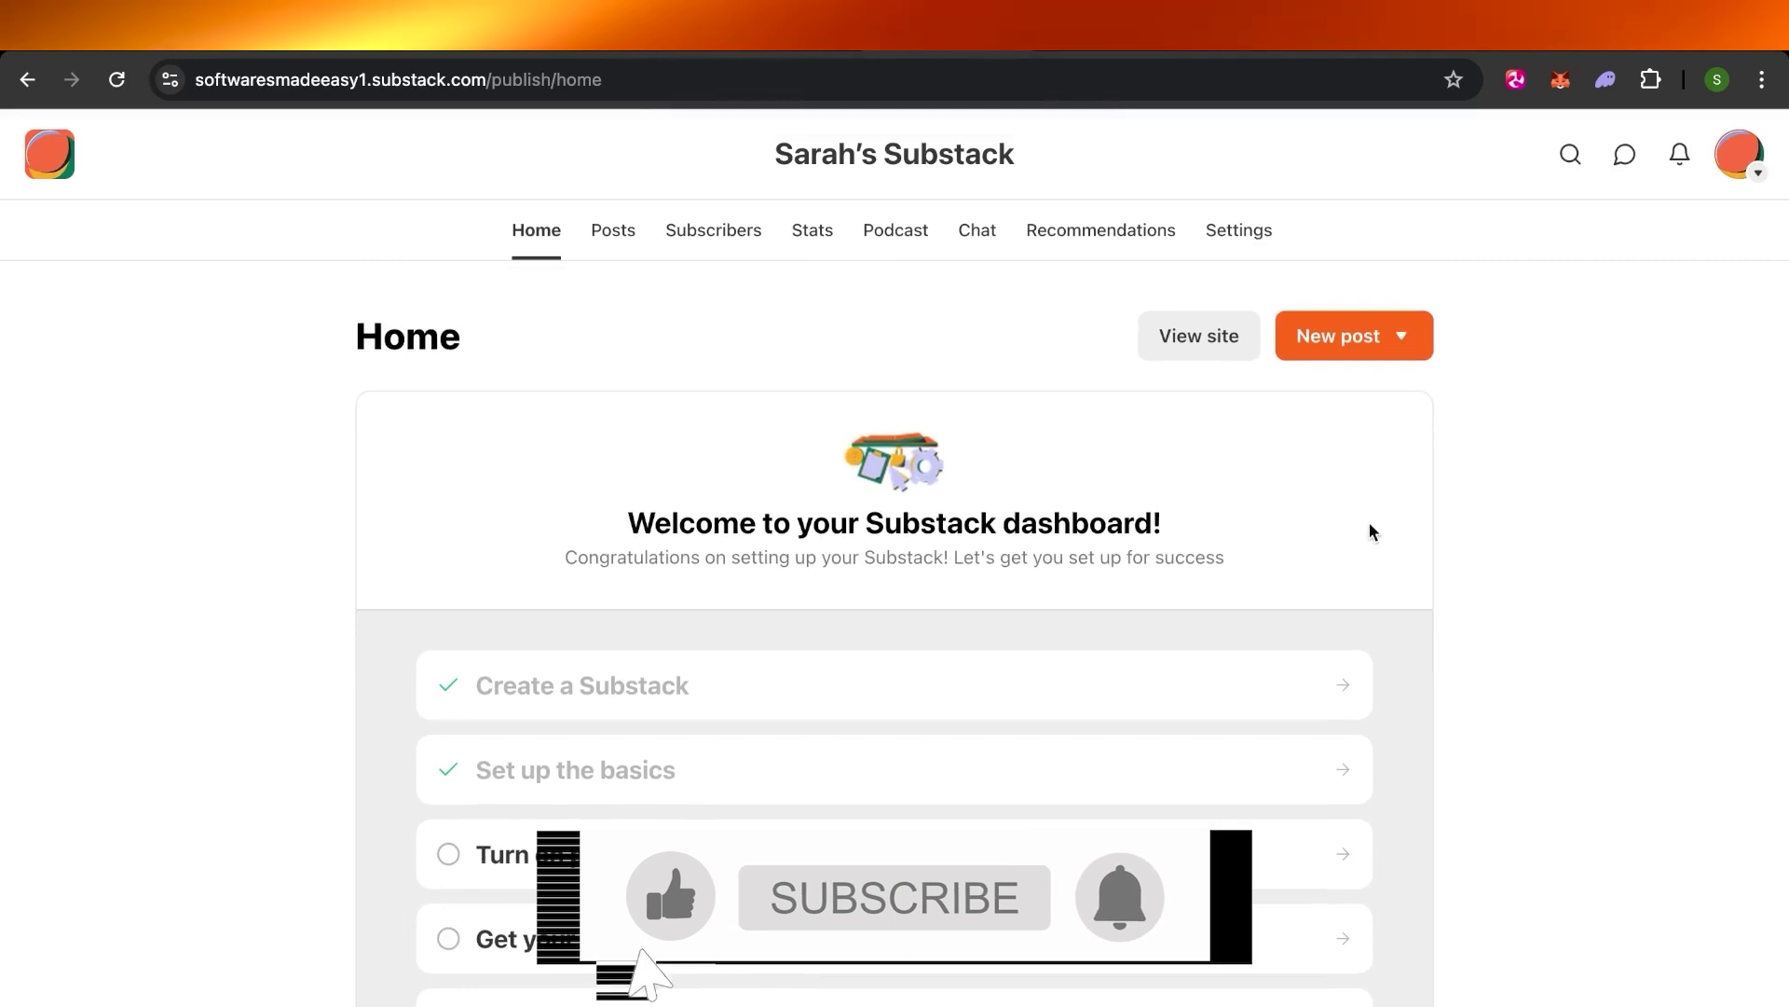